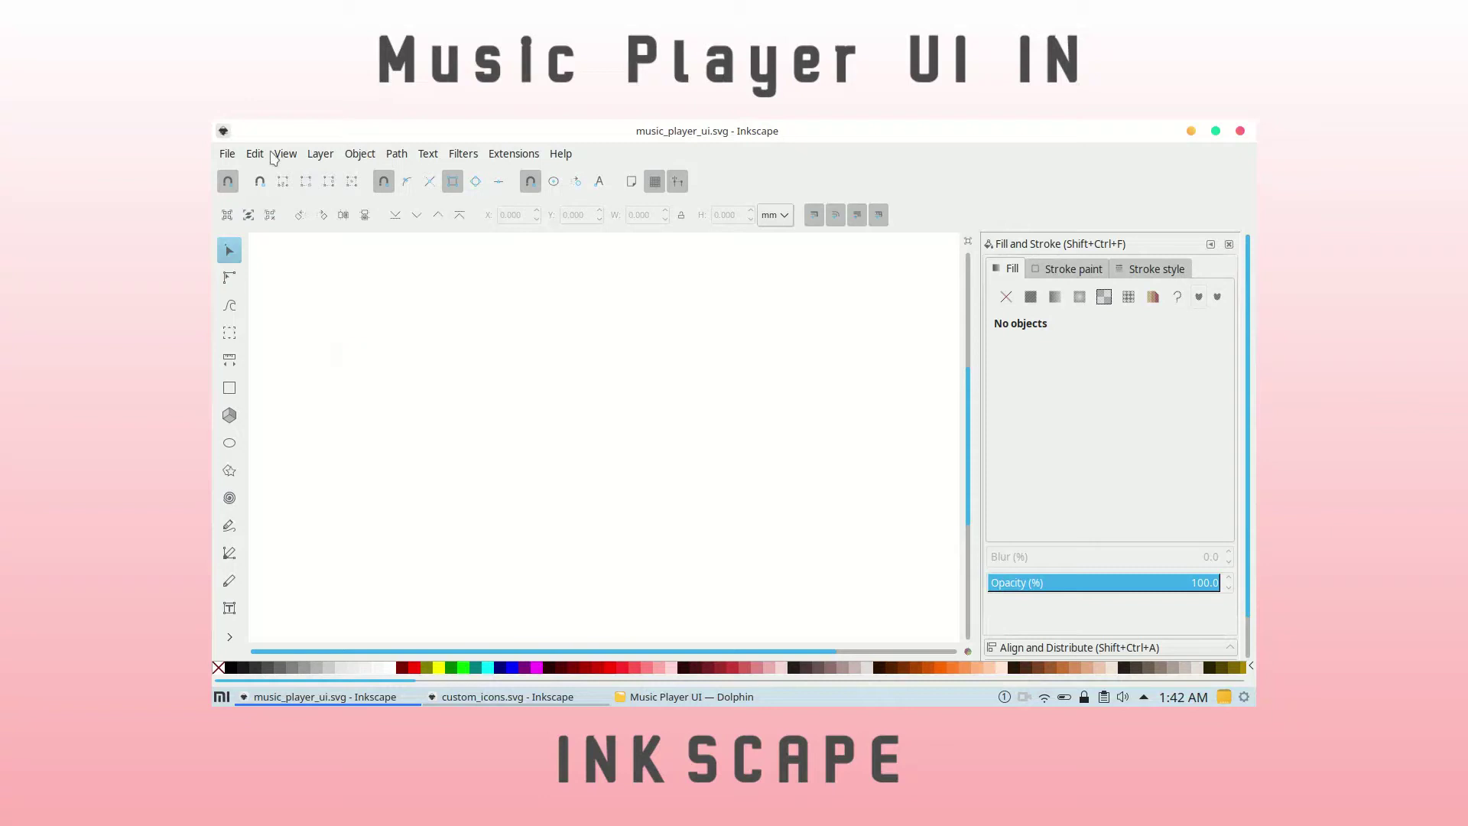
Draw a tall pink rectangle for the phone screen.
{"action": "left_click", "coordinate": [230, 388]}
{"action": "left_click_drag", "start_coordinate": [316, 259], "coordinate": [500, 613]}
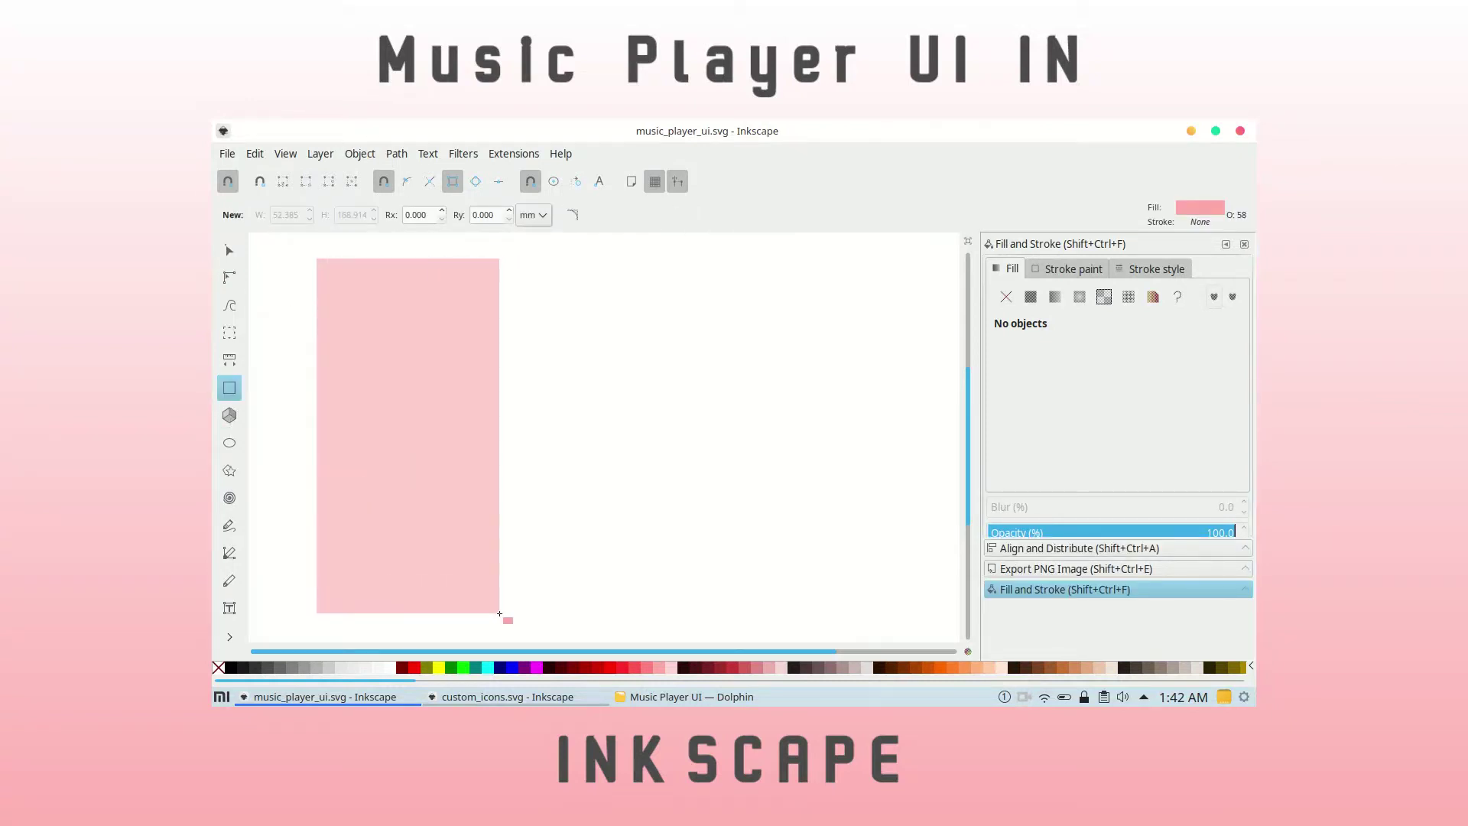
{"action": "key", "text": "s"}
{"action": "left_click", "coordinate": [663, 333]}
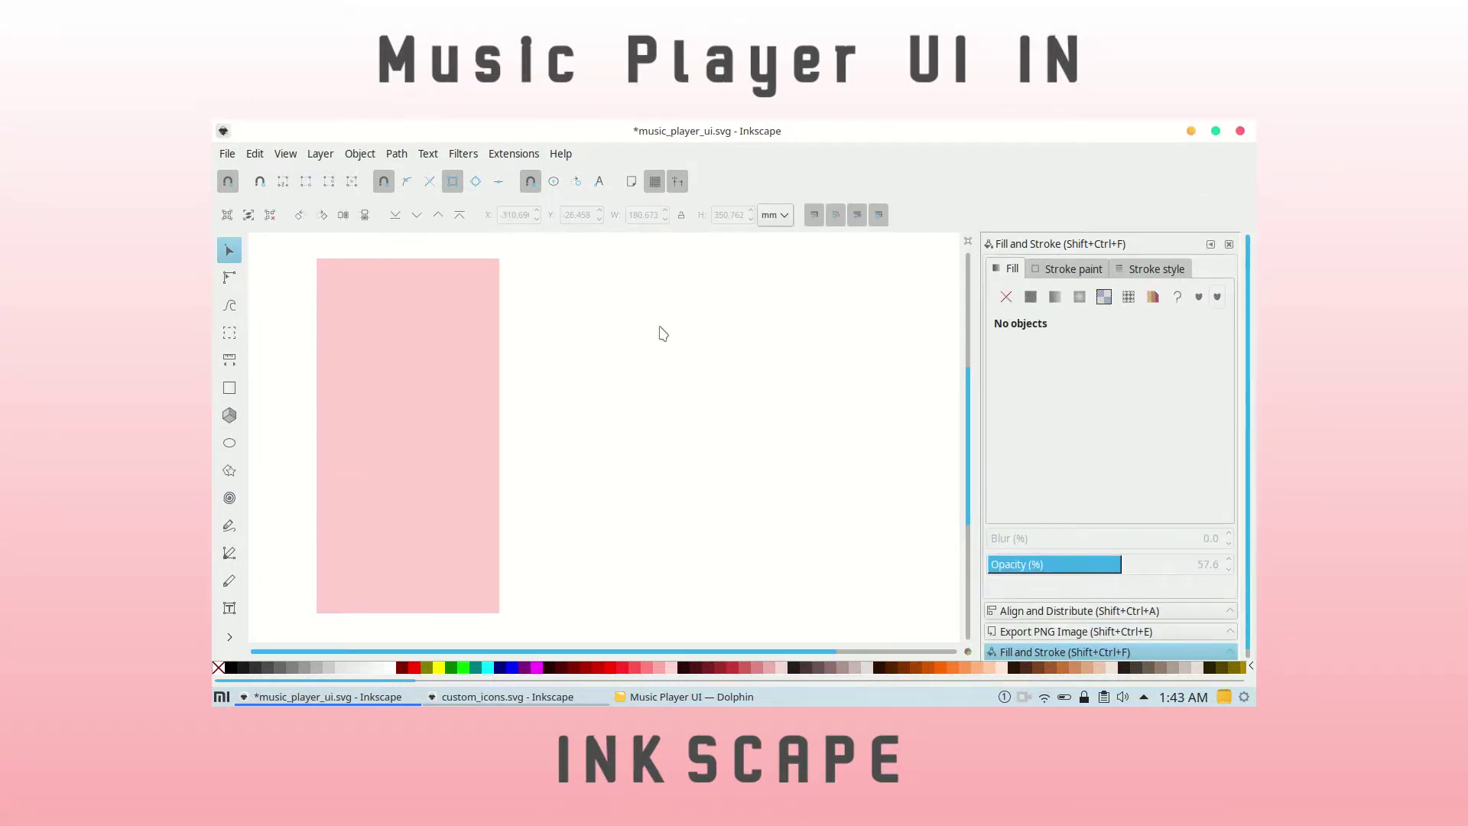
Draw a circle in the rectangle's upper part and centre it horizontally on the rectangle.
{"action": "key", "text": "e"}
{"action": "left_click_drag", "start_coordinate": [406, 356], "coordinate": [464, 413]}
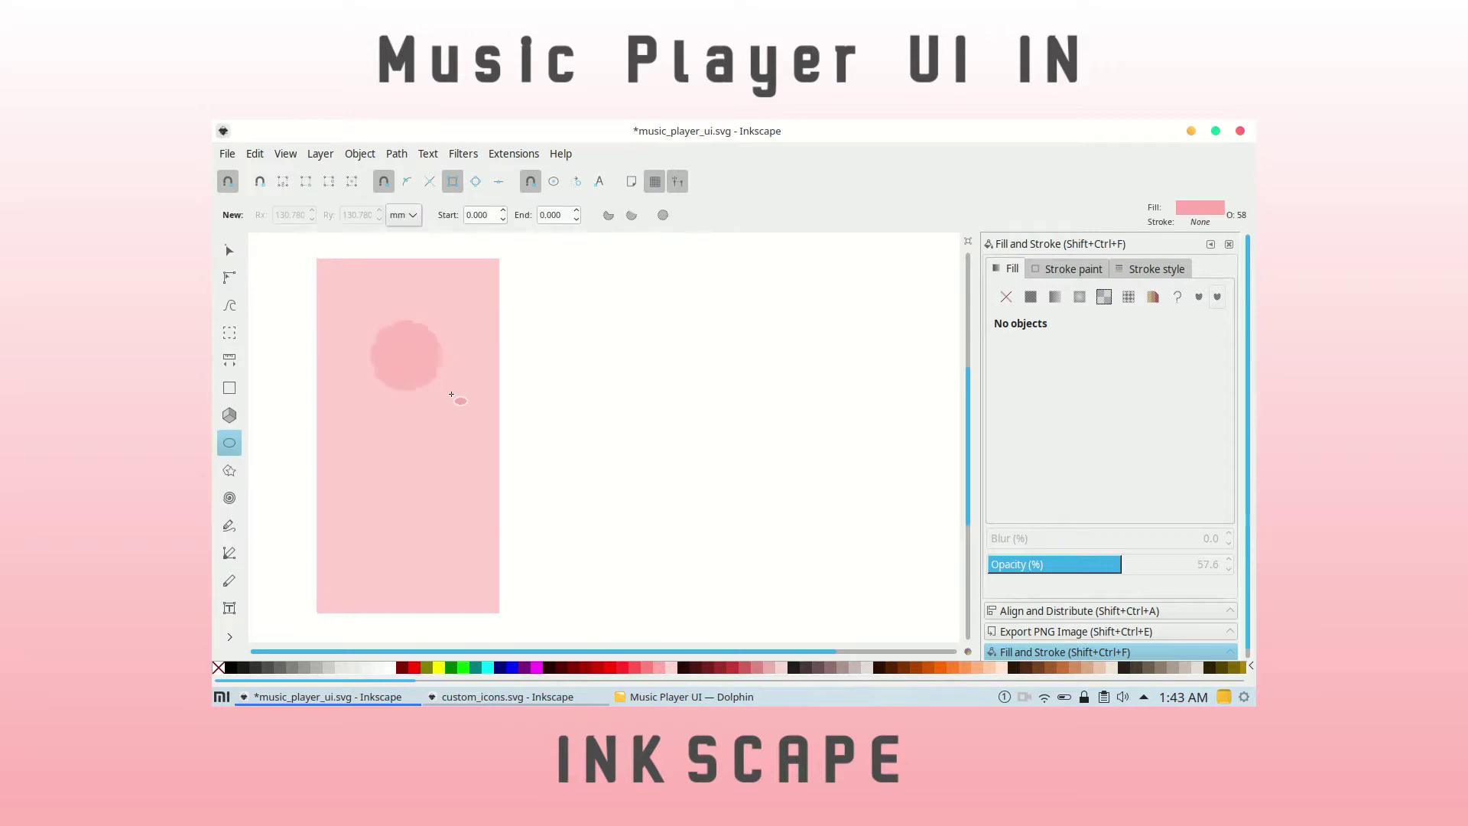
{"action": "key", "text": "s"}
{"action": "left_click", "coordinate": [479, 442], "text": "shift"}
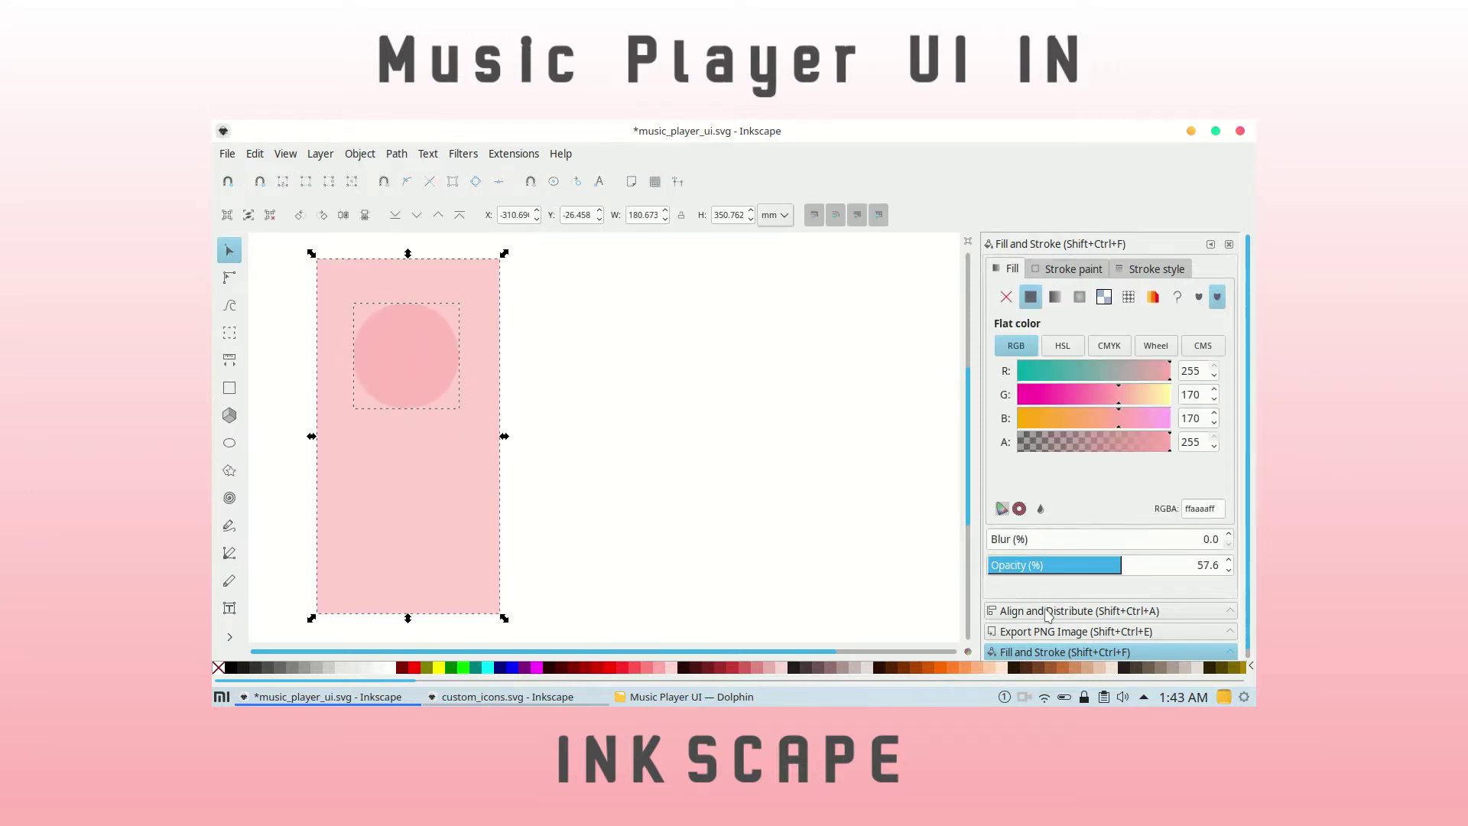
{"action": "key", "text": "ctrl+shift+a"}
{"action": "left_click_drag", "start_coordinate": [387, 351], "coordinate": [389, 352]}
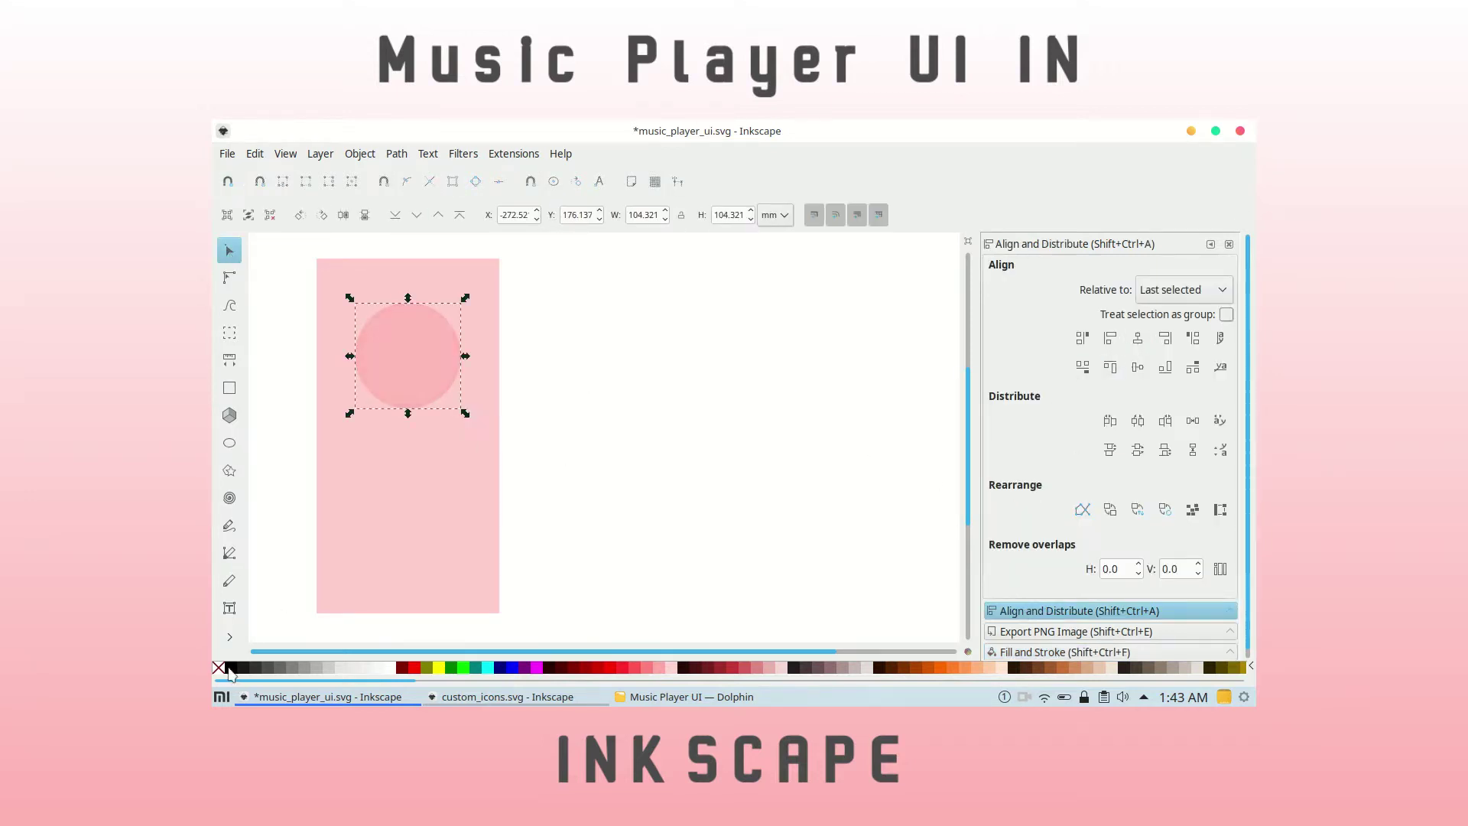
Enlarge the circle around its centre and give it a 2 mm dark outline.
{"action": "left_click_drag", "start_coordinate": [464, 418], "coordinate": [471, 425]}
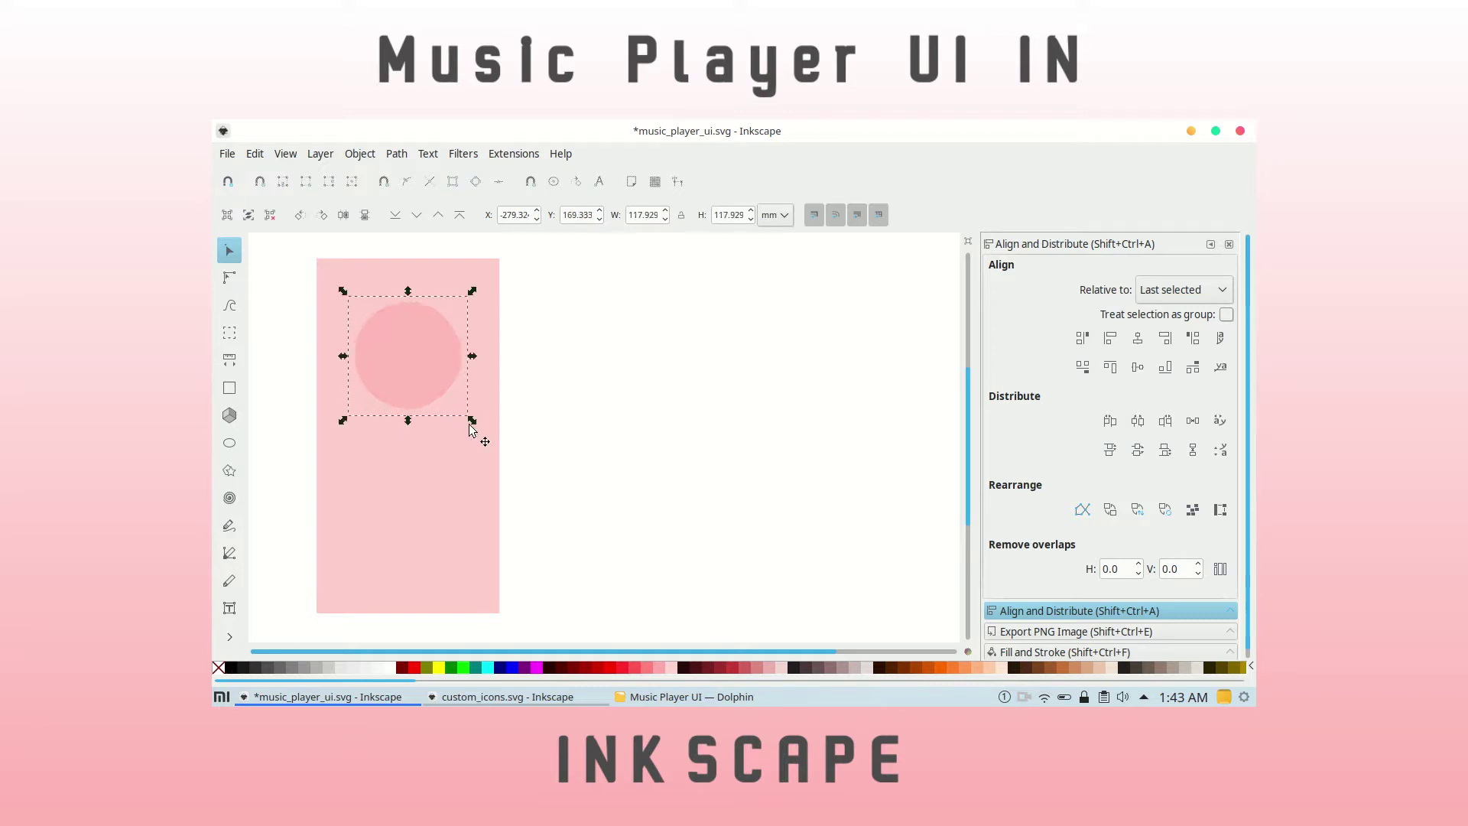
{"action": "left_click", "coordinate": [1077, 652]}
{"action": "left_click", "coordinate": [1143, 269]}
{"action": "key", "text": "Return"}
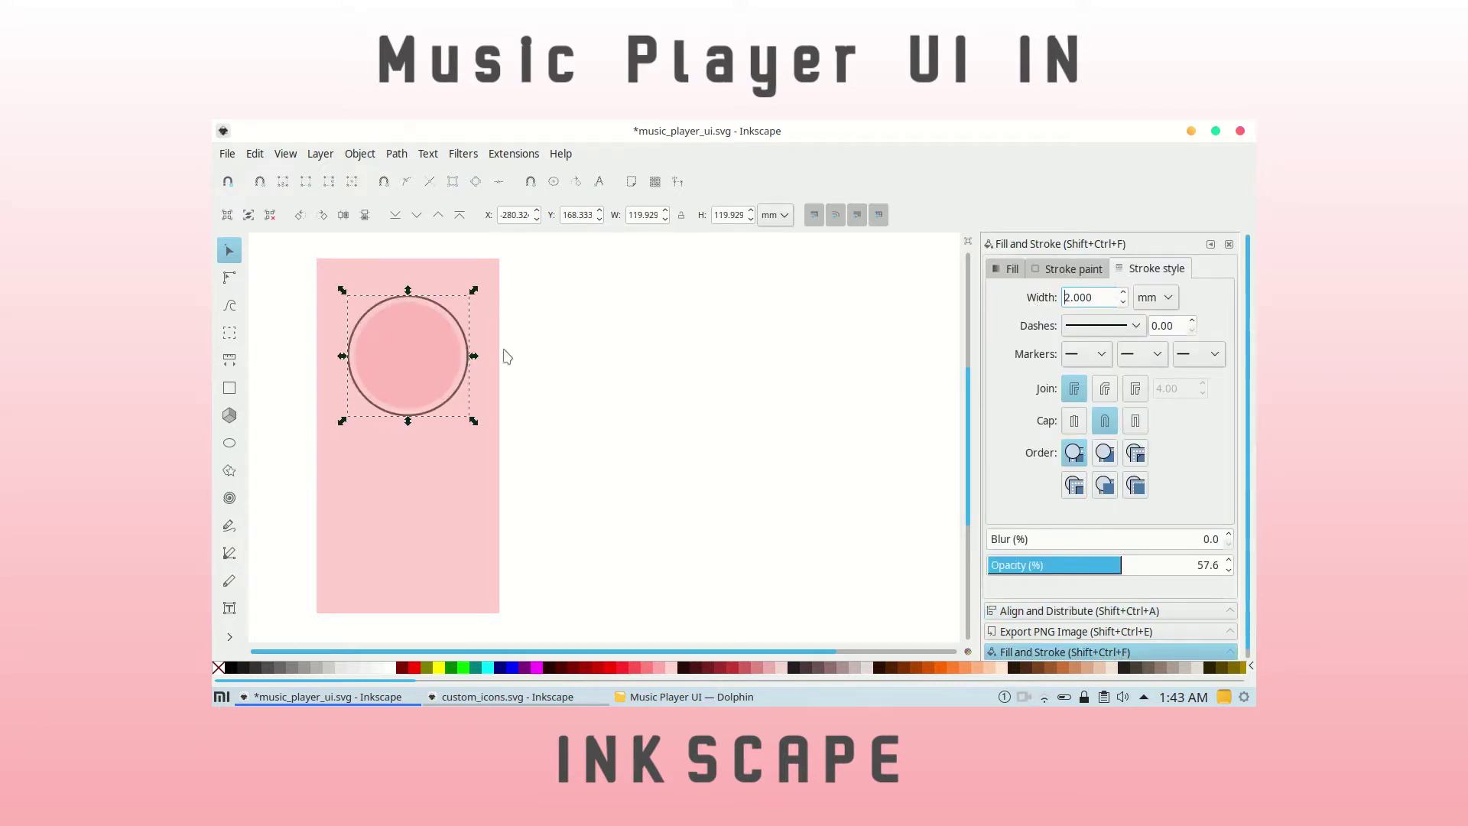
{"action": "scroll", "coordinate": [600, 616], "scroll_direction": "up", "scroll_amount": 3, "text": "ctrl"}
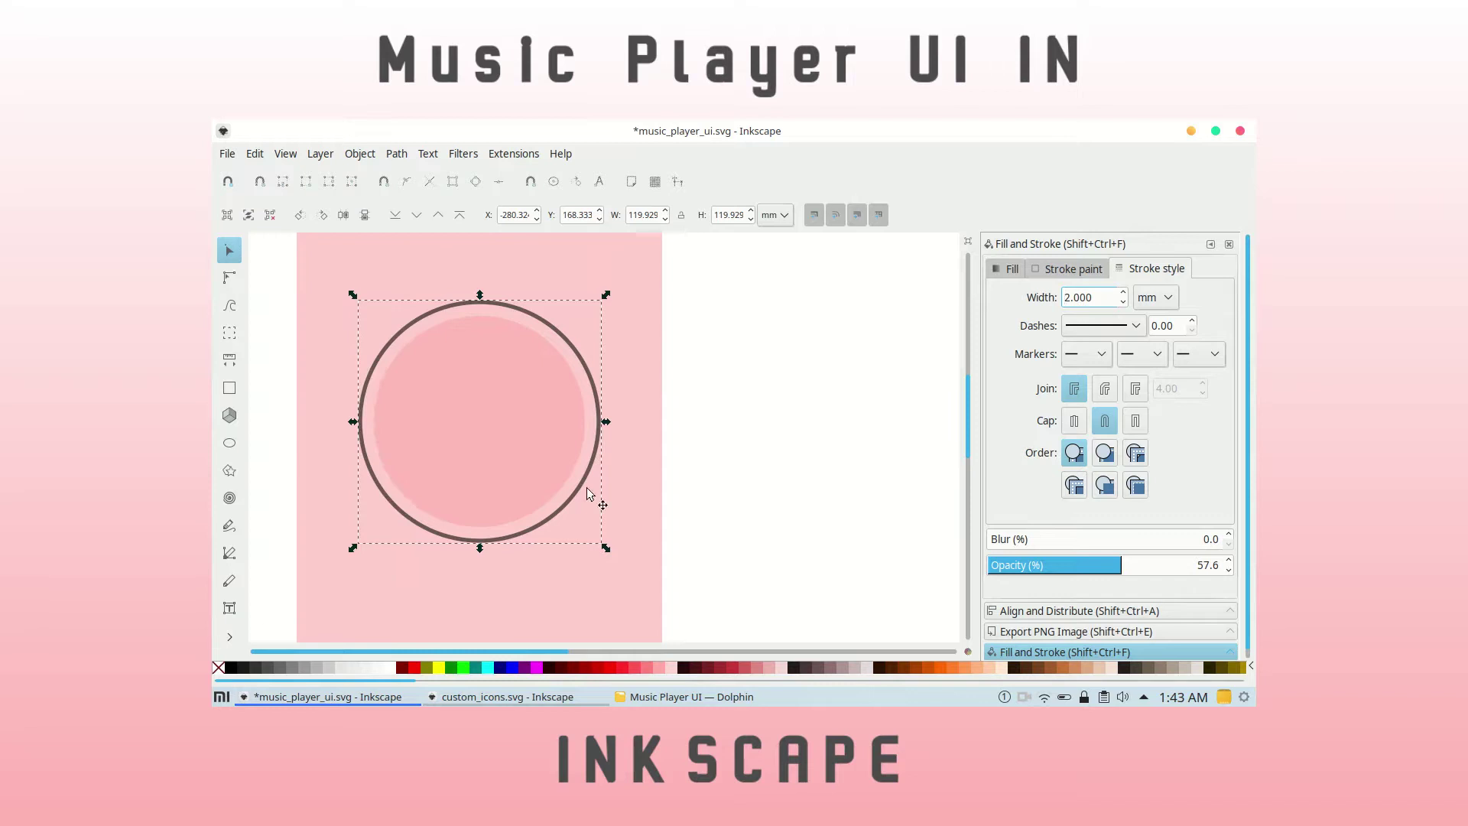
{"action": "key", "text": "Escape"}
{"action": "scroll", "coordinate": [296, 309], "scroll_direction": "up", "scroll_amount": 3}
{"action": "scroll", "coordinate": [725, 371], "scroll_direction": "down", "scroll_amount": 1}
Write 'Playing From' beside the rectangle and browse the font family list.
{"action": "key", "text": "t"}
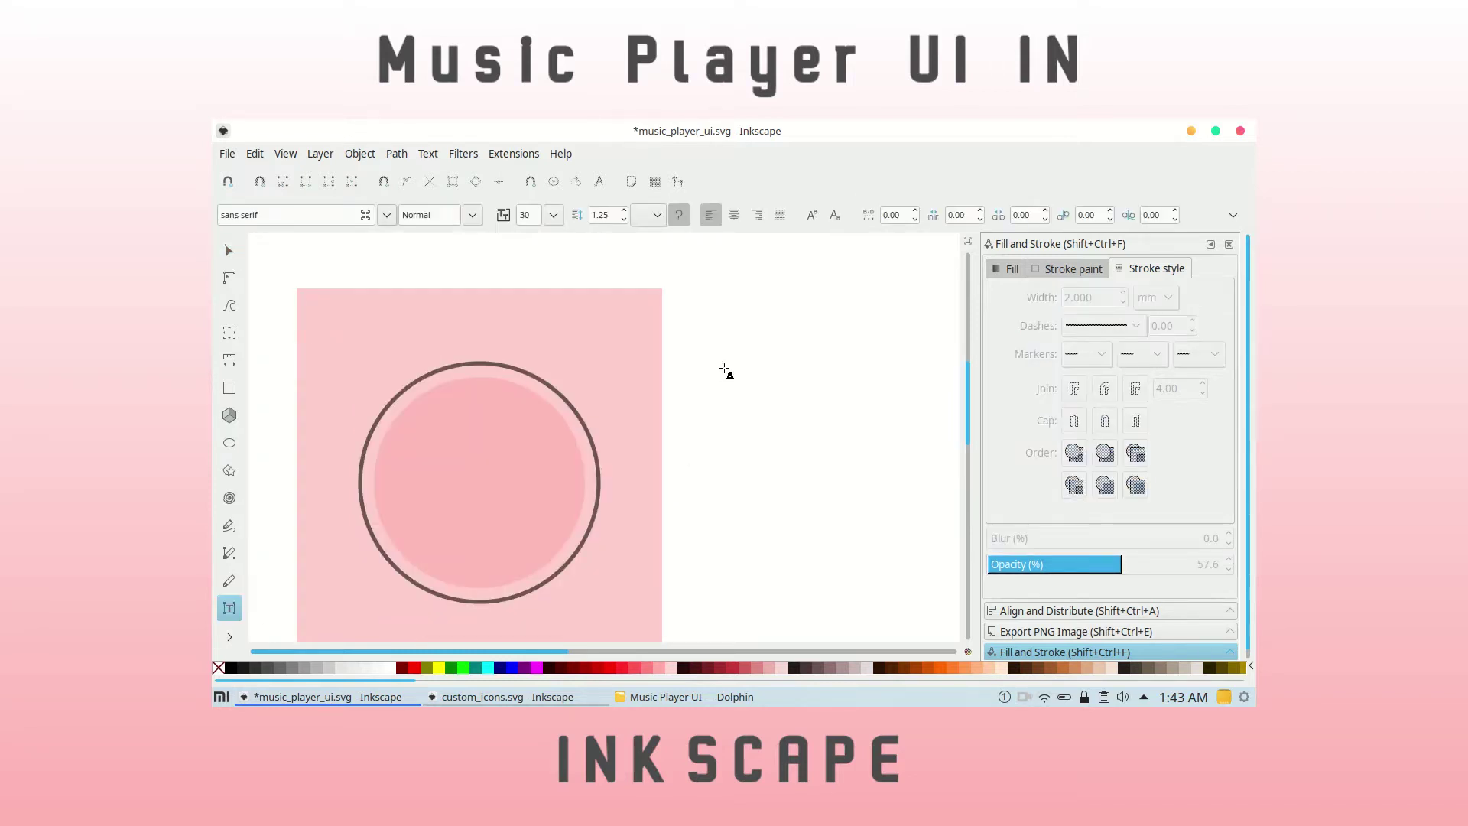
{"action": "left_click", "coordinate": [725, 367]}
{"action": "type", "text": "Playing From"}
{"action": "key", "text": "ctrl+a"}
{"action": "left_click", "coordinate": [387, 215]}
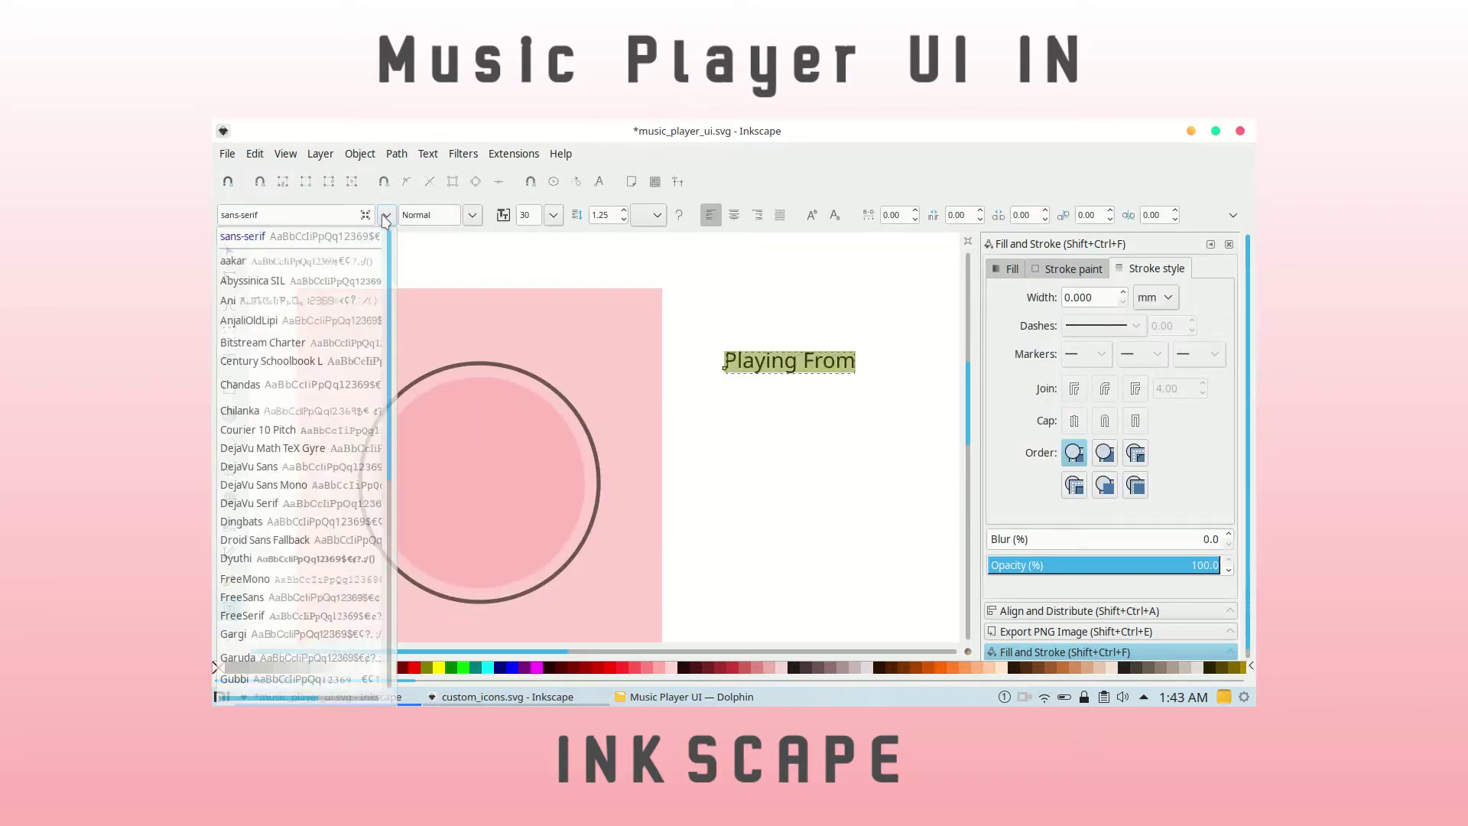
{"action": "scroll", "coordinate": [380, 329], "scroll_direction": "down", "scroll_amount": 10}
{"action": "scroll", "coordinate": [380, 329], "scroll_direction": "down", "scroll_amount": 5}
{"action": "scroll", "coordinate": [380, 328], "scroll_direction": "down", "scroll_amount": 5}
{"action": "scroll", "coordinate": [390, 568], "scroll_direction": "down", "scroll_amount": 5}
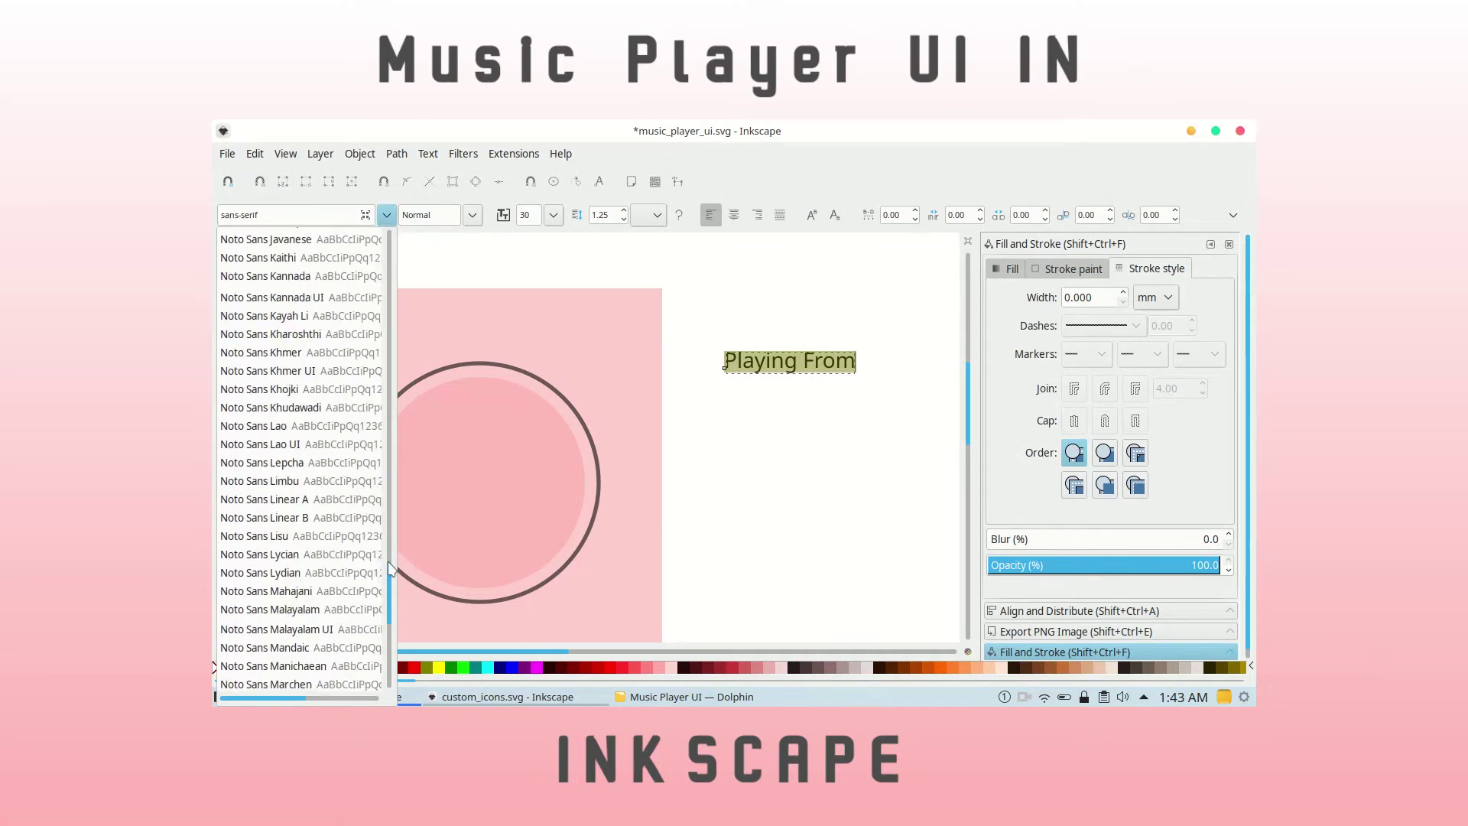
{"action": "left_click_drag", "start_coordinate": [390, 506], "coordinate": [381, 676]}
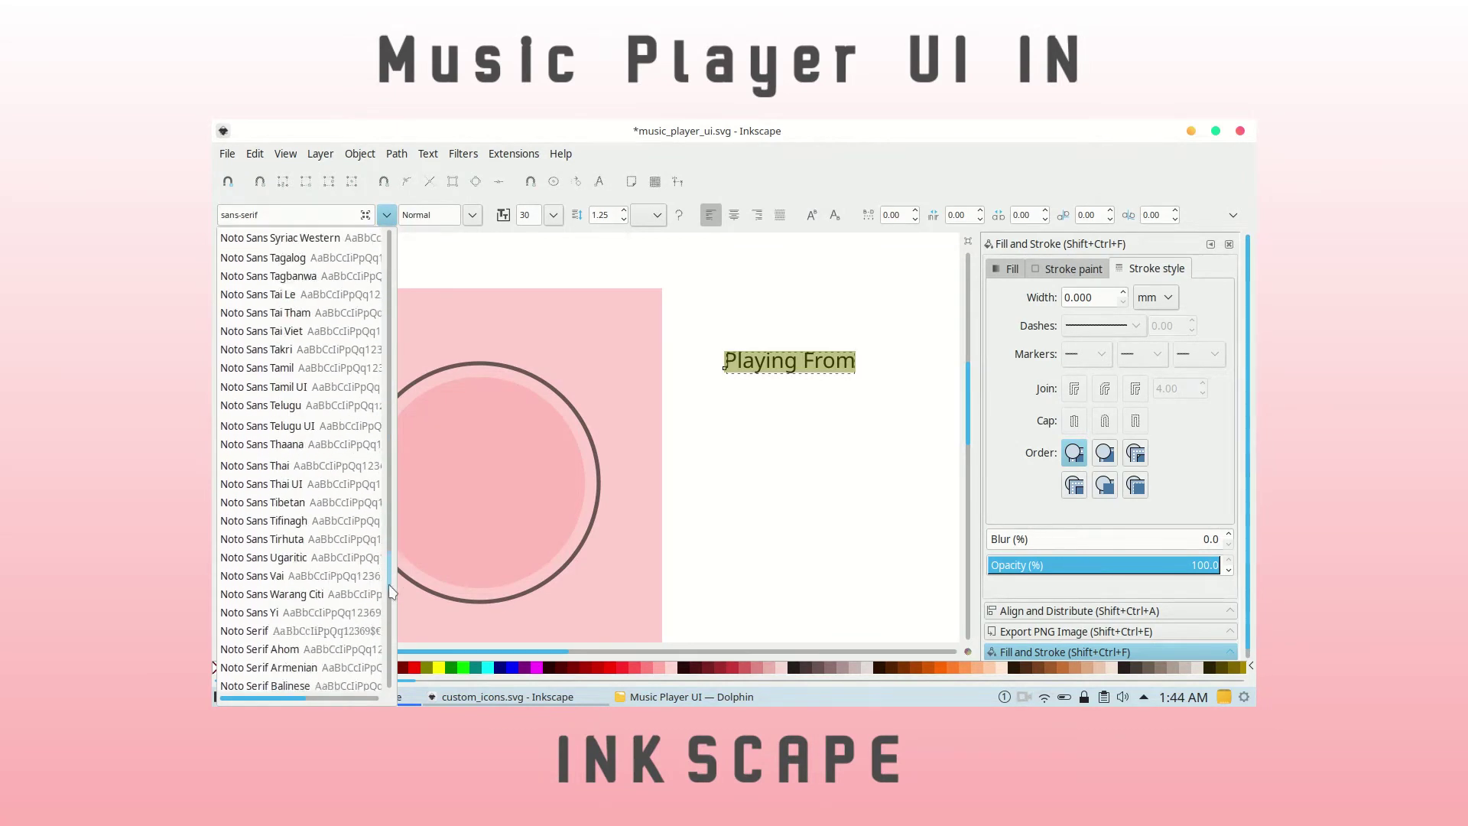
{"action": "scroll", "coordinate": [381, 676], "scroll_direction": "up", "scroll_amount": 3}
{"action": "scroll", "coordinate": [373, 661], "scroll_direction": "up", "scroll_amount": 5}
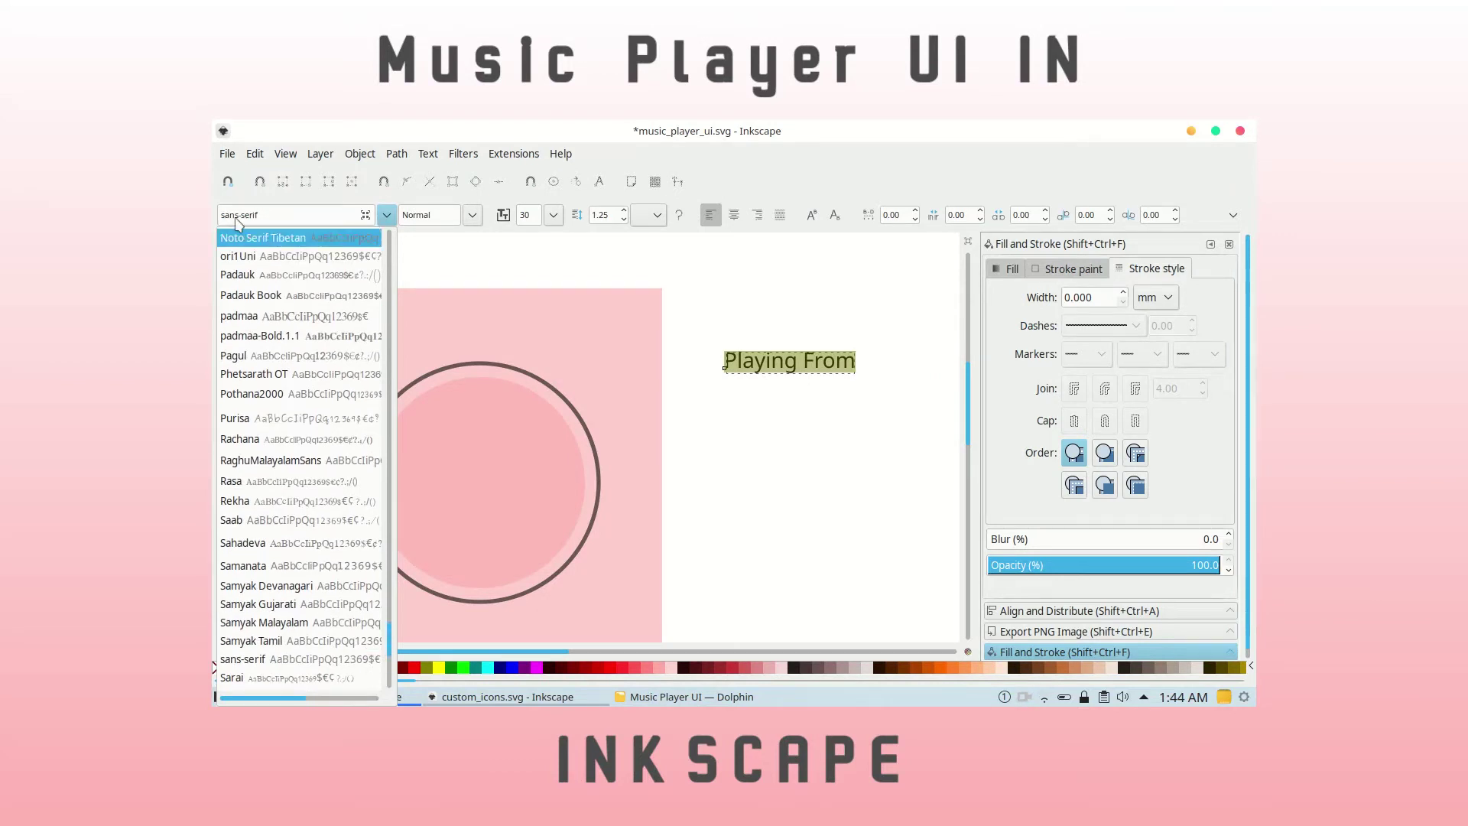
Apply the Uroob font to the 'Playing From' text.
{"action": "left_click", "coordinate": [290, 215]}
{"action": "key", "text": "ctrl+a"}
{"action": "type", "text": "ra"}
{"action": "key", "text": "BackSpace"}
{"action": "key", "text": "BackSpace"}
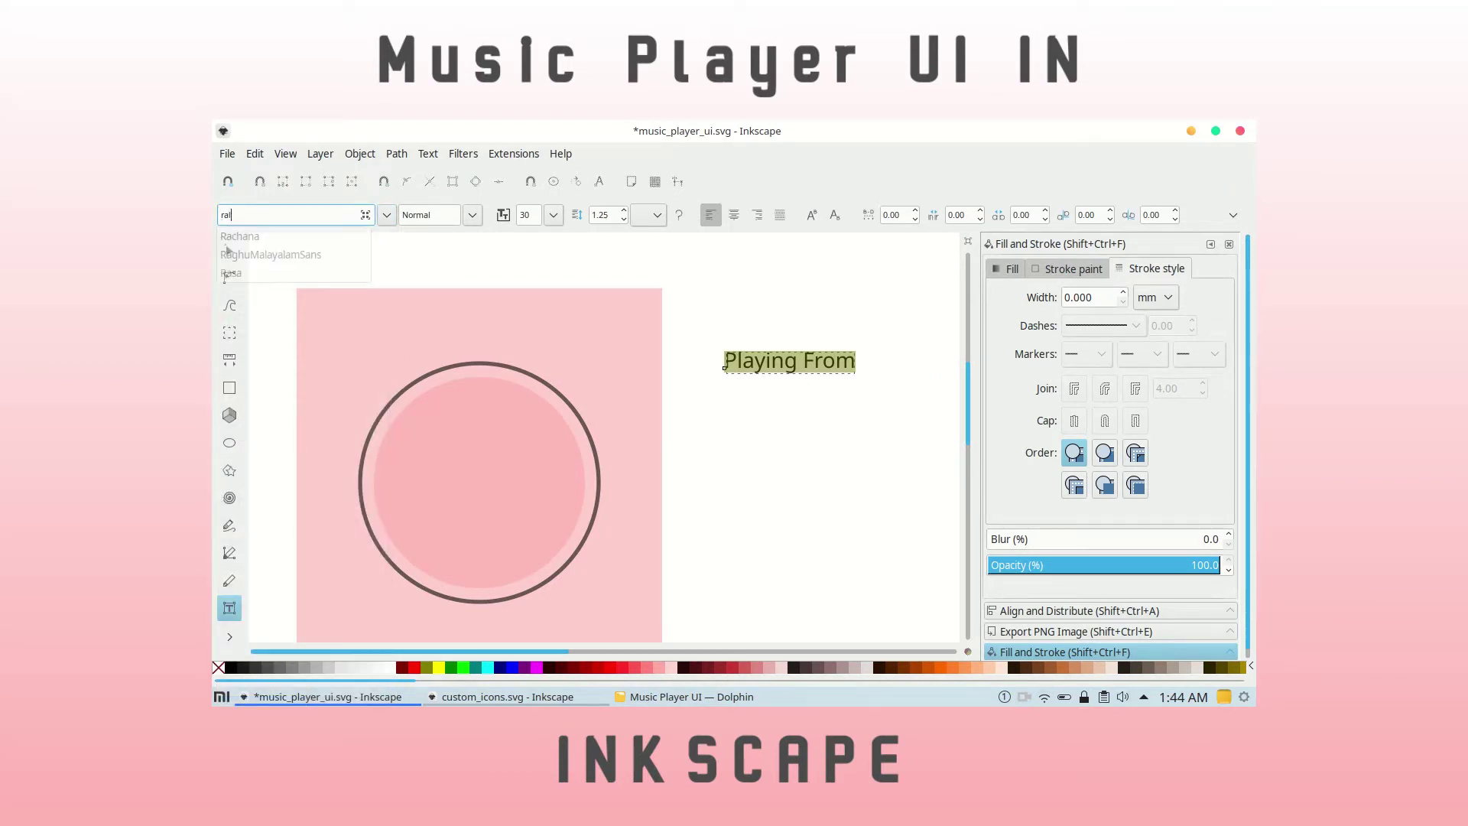
{"action": "left_click", "coordinate": [386, 214]}
{"action": "left_click_drag", "start_coordinate": [393, 335], "coordinate": [386, 536]}
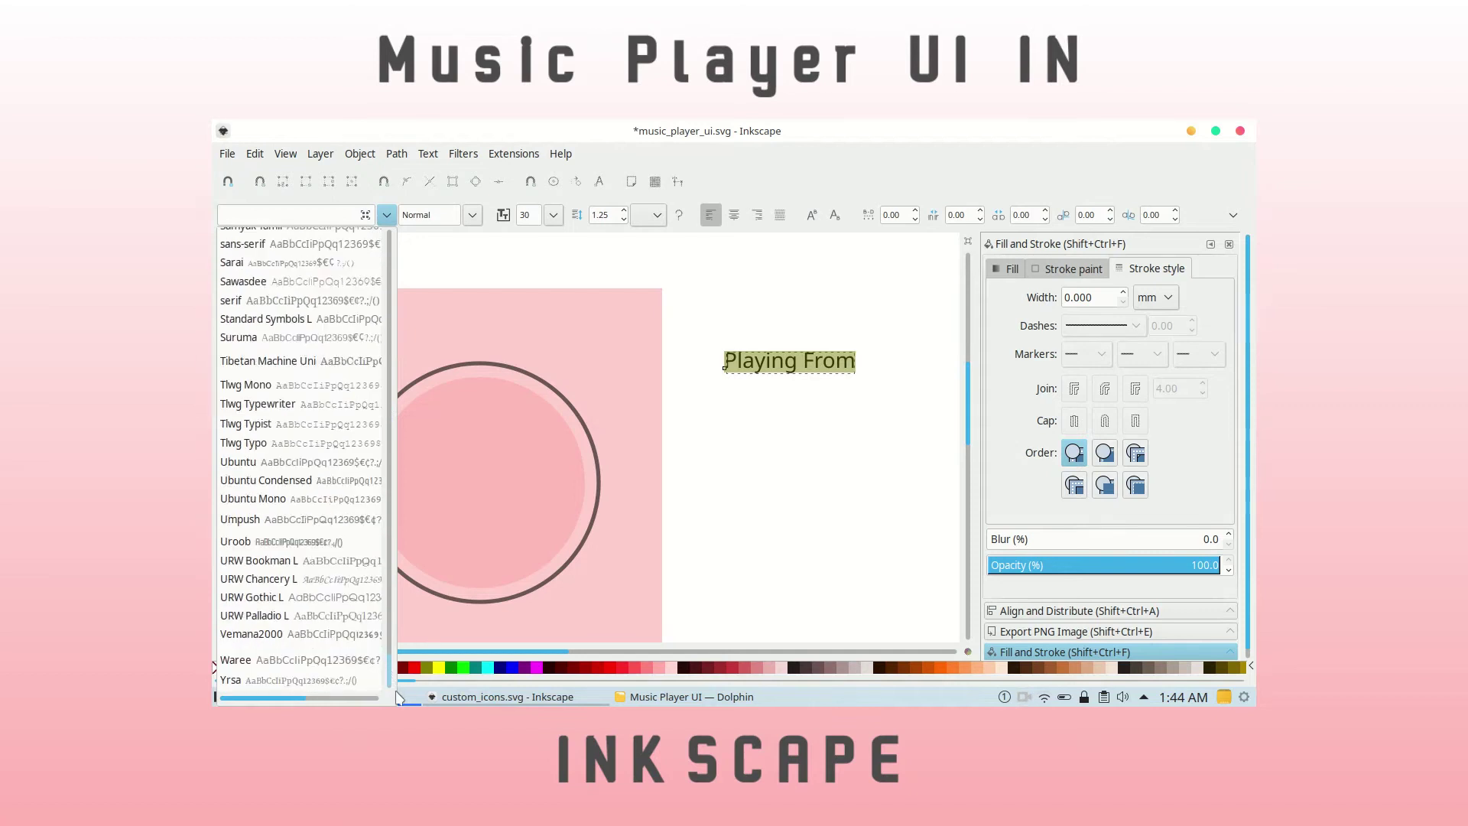
{"action": "left_click", "coordinate": [377, 551]}
Centre 'Playing From' horizontally on the rectangle and move it above the circle.
{"action": "left_click", "coordinate": [229, 251]}
{"action": "left_click", "coordinate": [1097, 611]}
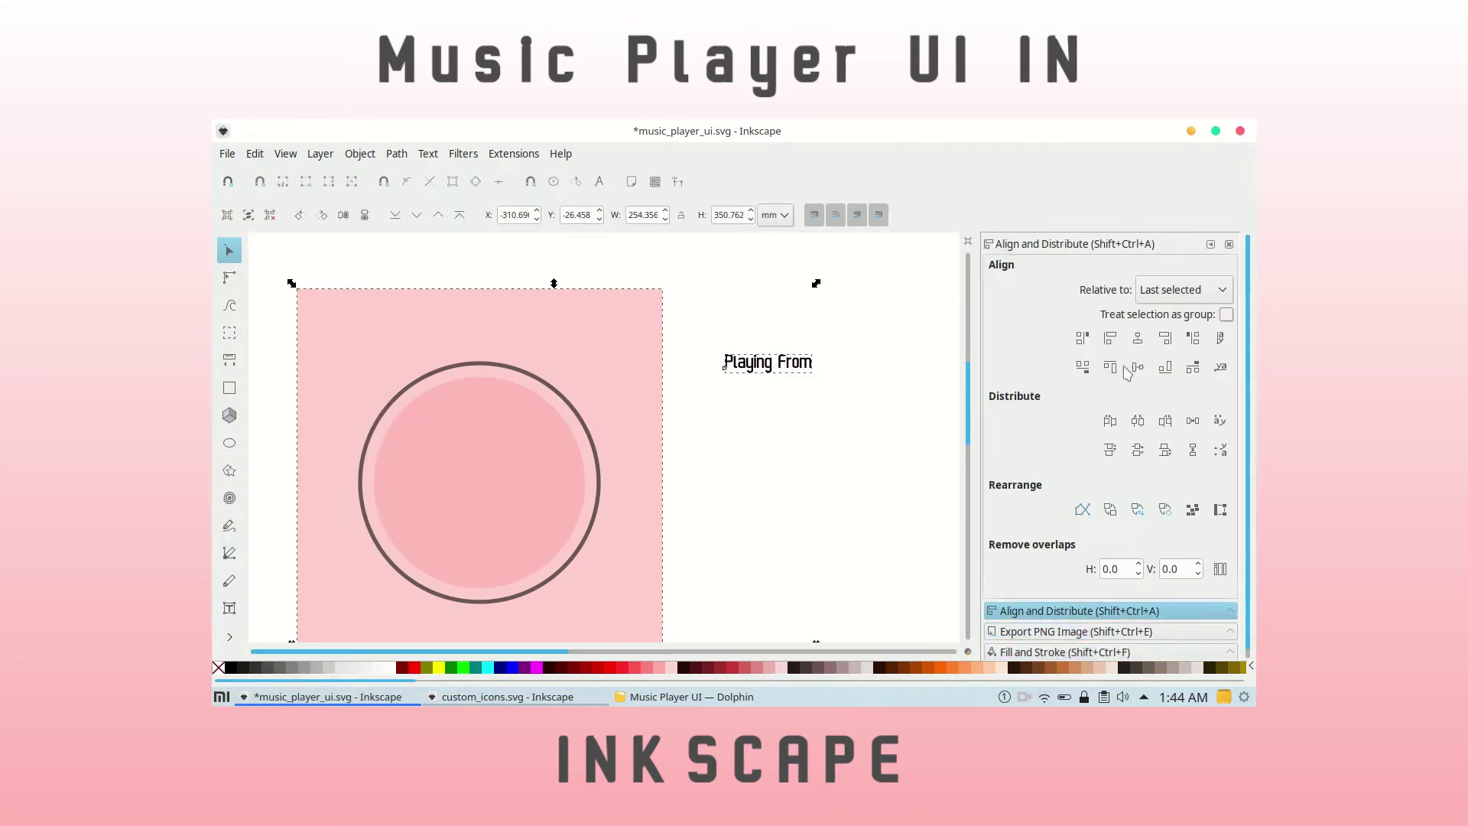
{"action": "key", "text": "ctrl+alt+t"}
{"action": "left_click", "coordinate": [665, 364]}
{"action": "left_click", "coordinate": [504, 365]}
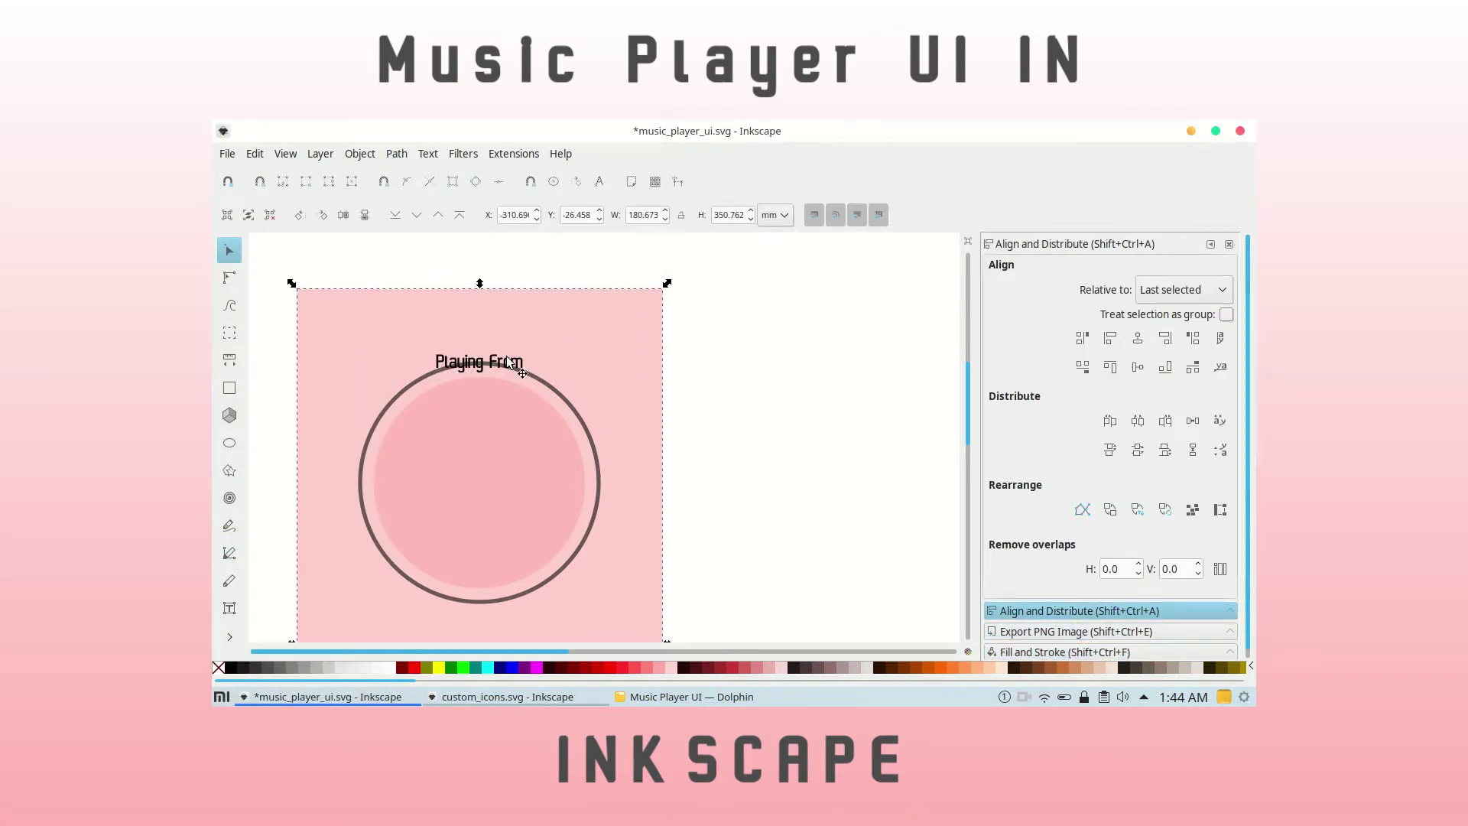
{"action": "mouse_move", "coordinate": [505, 365]}
{"action": "left_mouse_down"}
{"action": "mouse_move", "coordinate": [506, 305]}
{"action": "mouse_move", "coordinate": [478, 327]}
{"action": "left_mouse_up"}
Duplicate the heading, change the copy to 'LISA' and centre it beneath 'Playing From'.
{"action": "key", "text": "ctrl+d"}
{"action": "double_click", "coordinate": [480, 329]}
{"action": "key", "text": "ctrl+a"}
{"action": "key", "text": "BackSpace"}
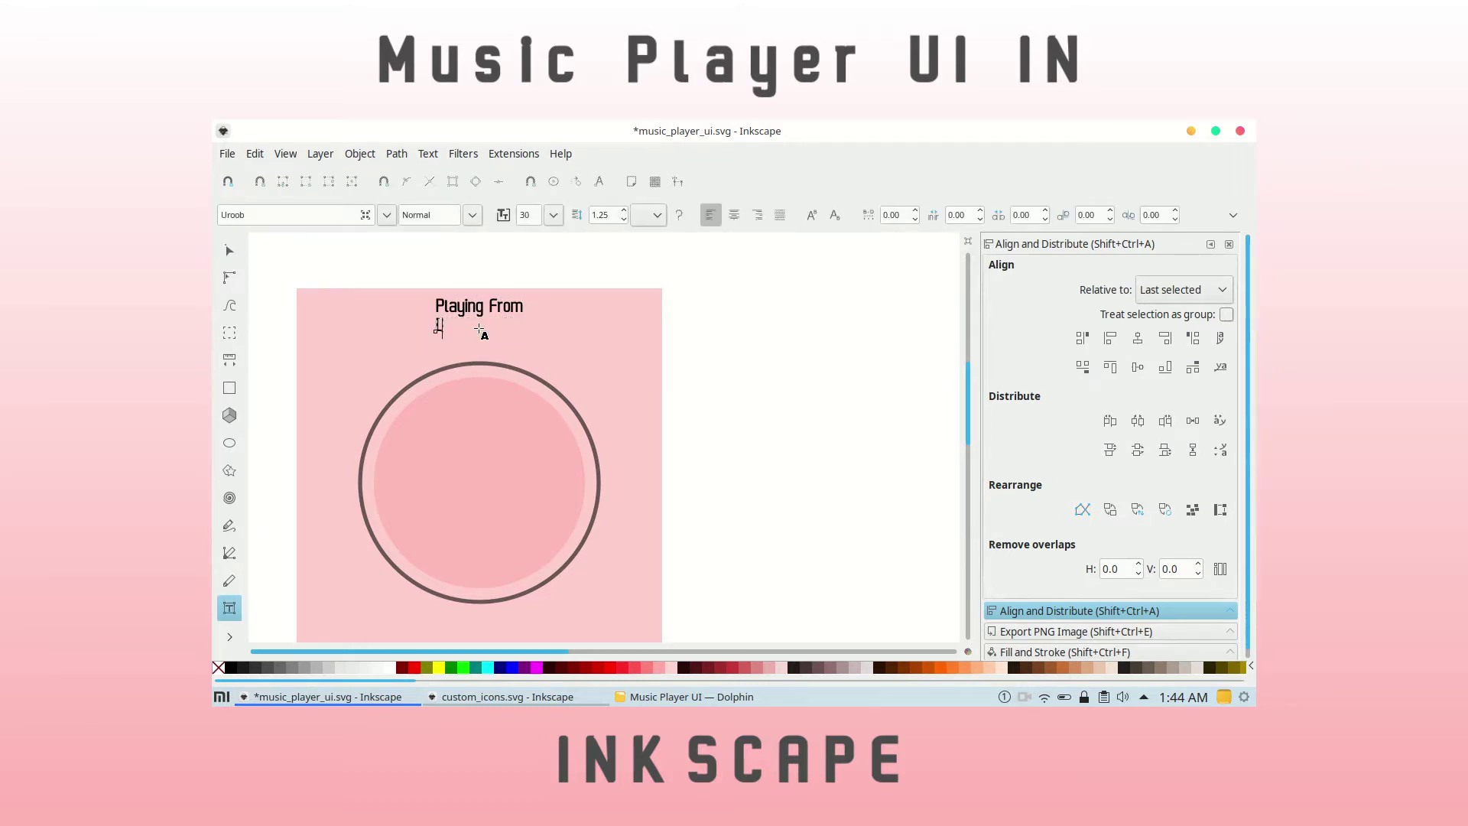
{"action": "left_click", "coordinate": [229, 250]}
{"action": "left_click_drag", "start_coordinate": [454, 327], "coordinate": [484, 329]}
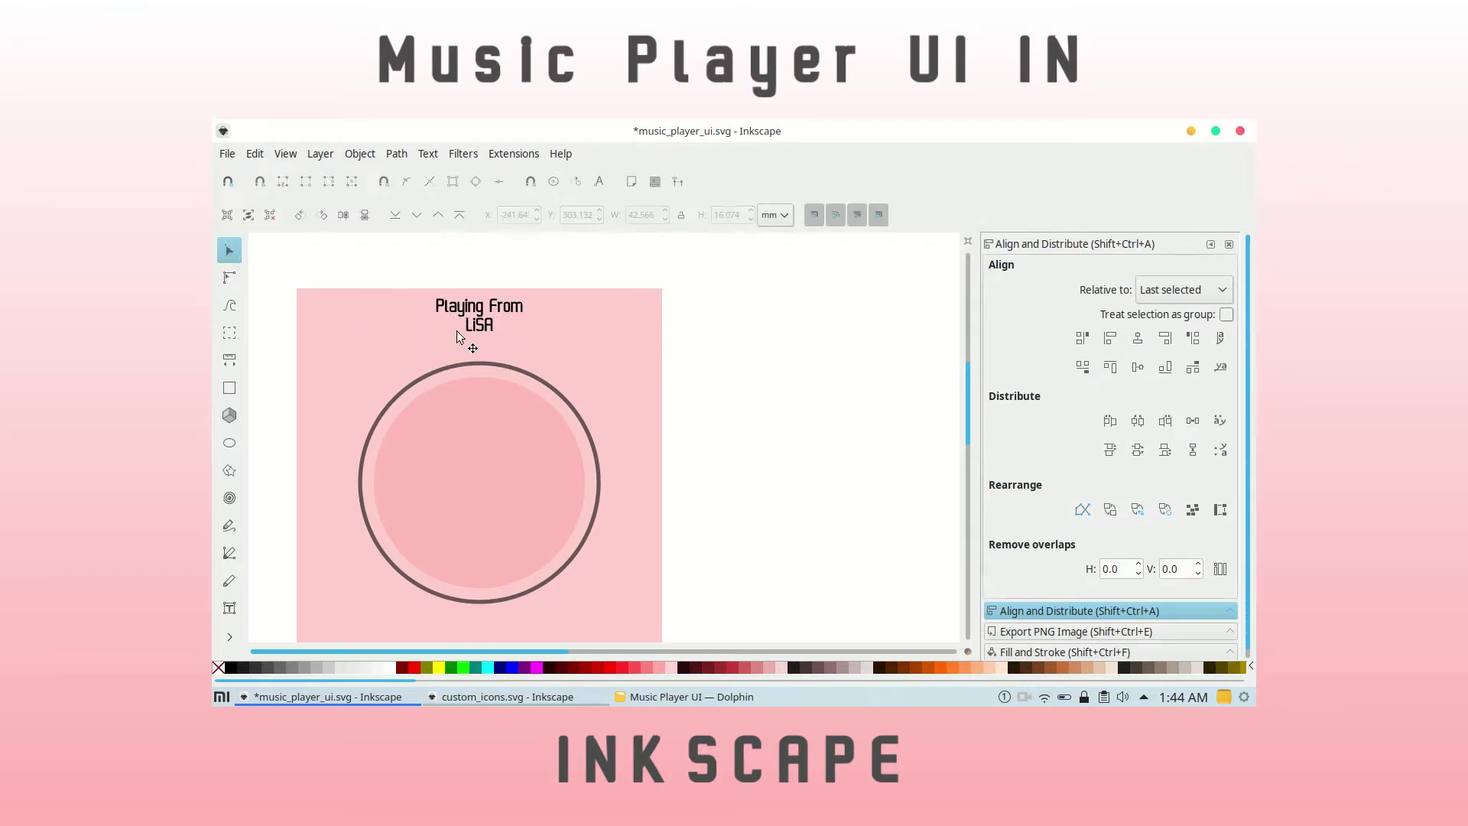
Shift both text lines slightly right together.
{"action": "left_click", "coordinate": [490, 307], "text": "shift"}
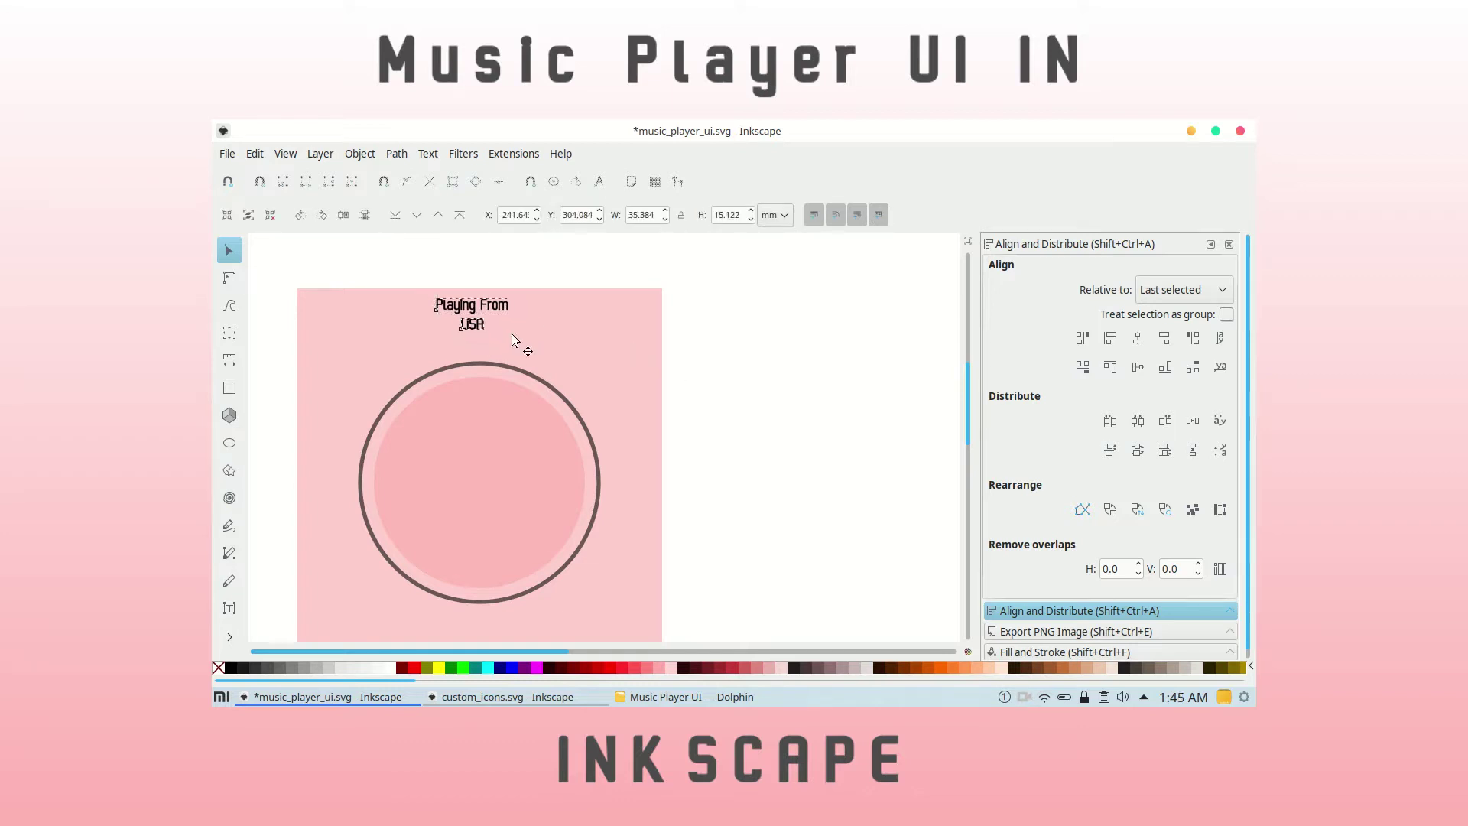
{"action": "left_click", "coordinate": [512, 339]}
{"action": "left_click_drag", "start_coordinate": [490, 314], "coordinate": [497, 318]}
{"action": "right_click", "coordinate": [497, 317]}
{"action": "key", "text": "Escape"}
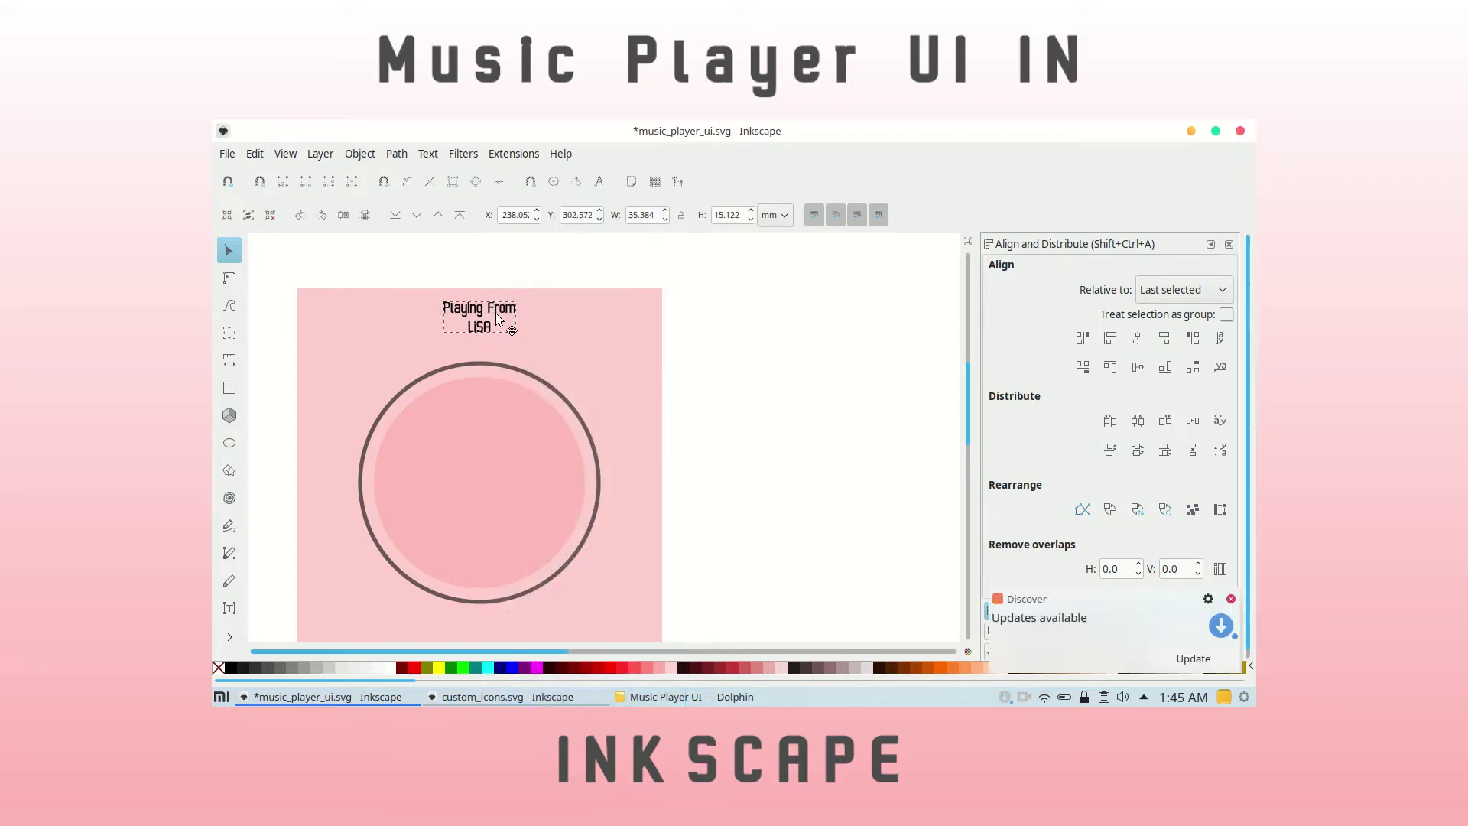
{"action": "left_click", "coordinate": [715, 318]}
Copy the left-chevron icon from custom_icons.svg into the music player mockup.
{"action": "scroll", "coordinate": [715, 319], "scroll_direction": "down", "scroll_amount": 2}
{"action": "scroll", "coordinate": [715, 319], "scroll_direction": "up", "scroll_amount": 1}
{"action": "left_click", "coordinate": [601, 694]}
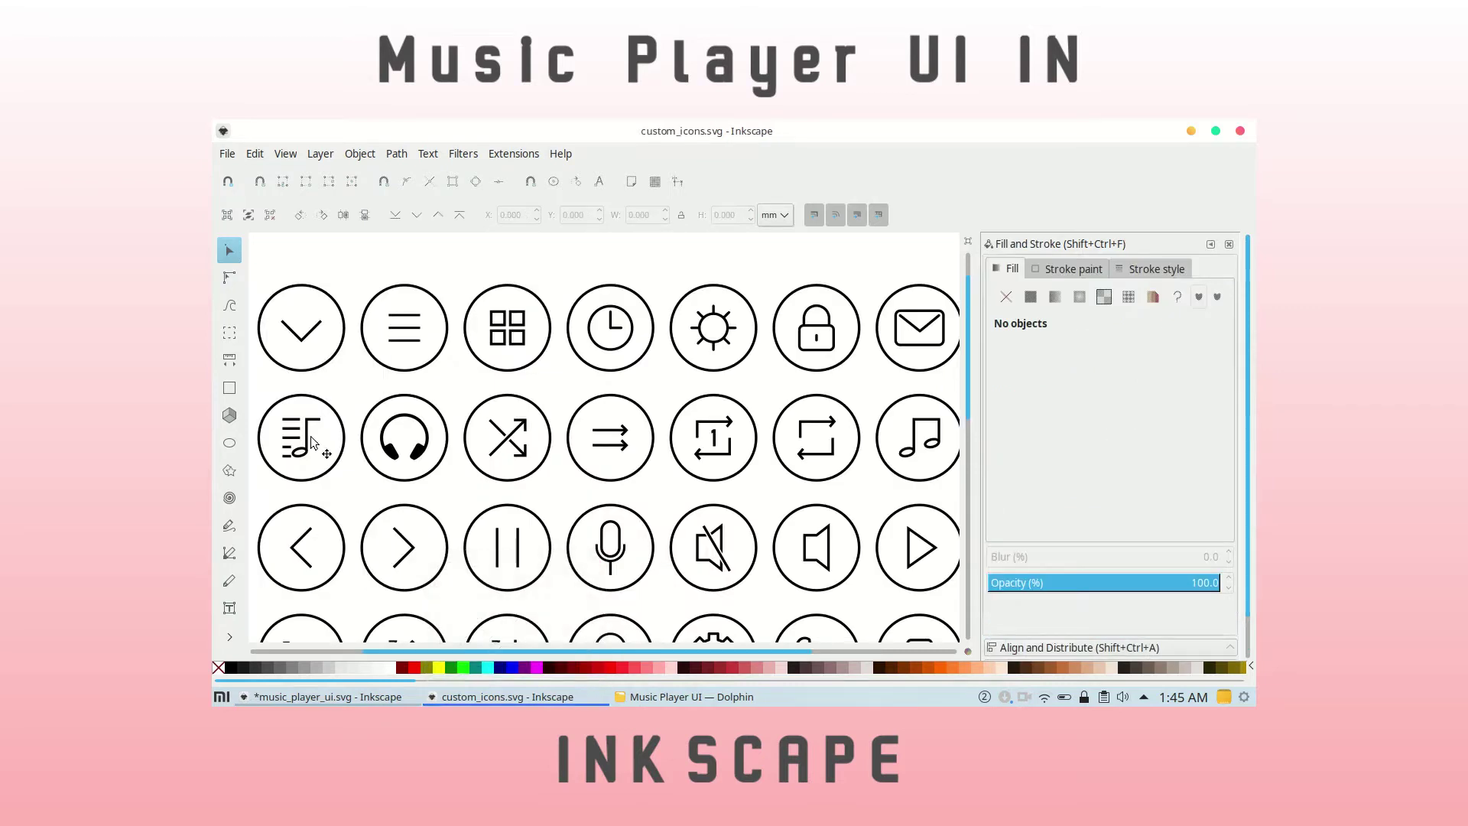
{"action": "left_click", "coordinate": [309, 565]}
{"action": "key", "text": "ctrl+c"}
{"action": "key", "text": "alt+Tab"}
{"action": "key", "text": "ctrl+v"}
Shrink the chevron to a 15 mm icon and place it at the screen's top-left.
{"action": "left_click_drag", "start_coordinate": [643, 395], "coordinate": [705, 422]}
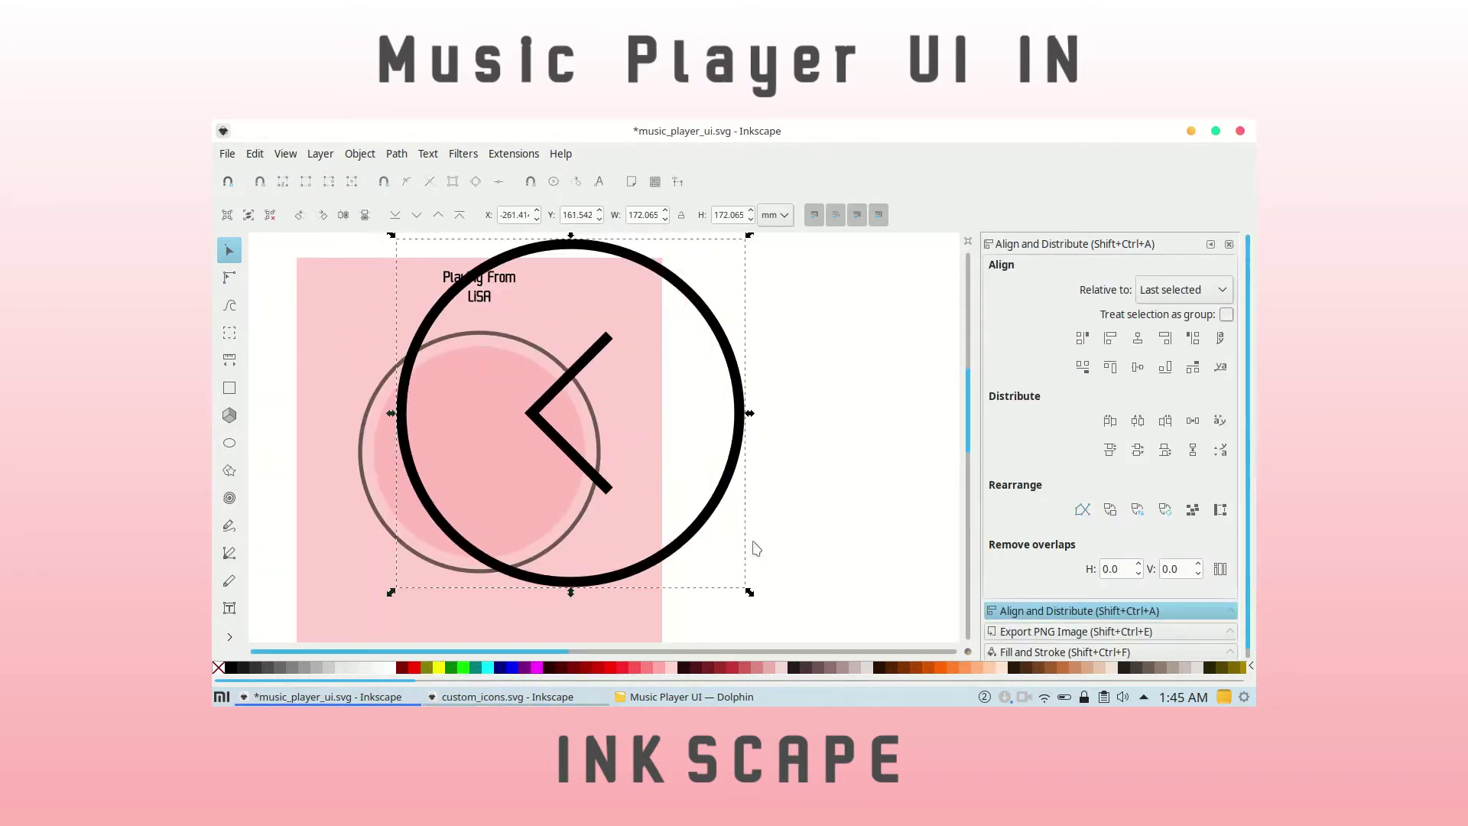
{"action": "left_click_drag", "start_coordinate": [749, 592], "coordinate": [399, 268]}
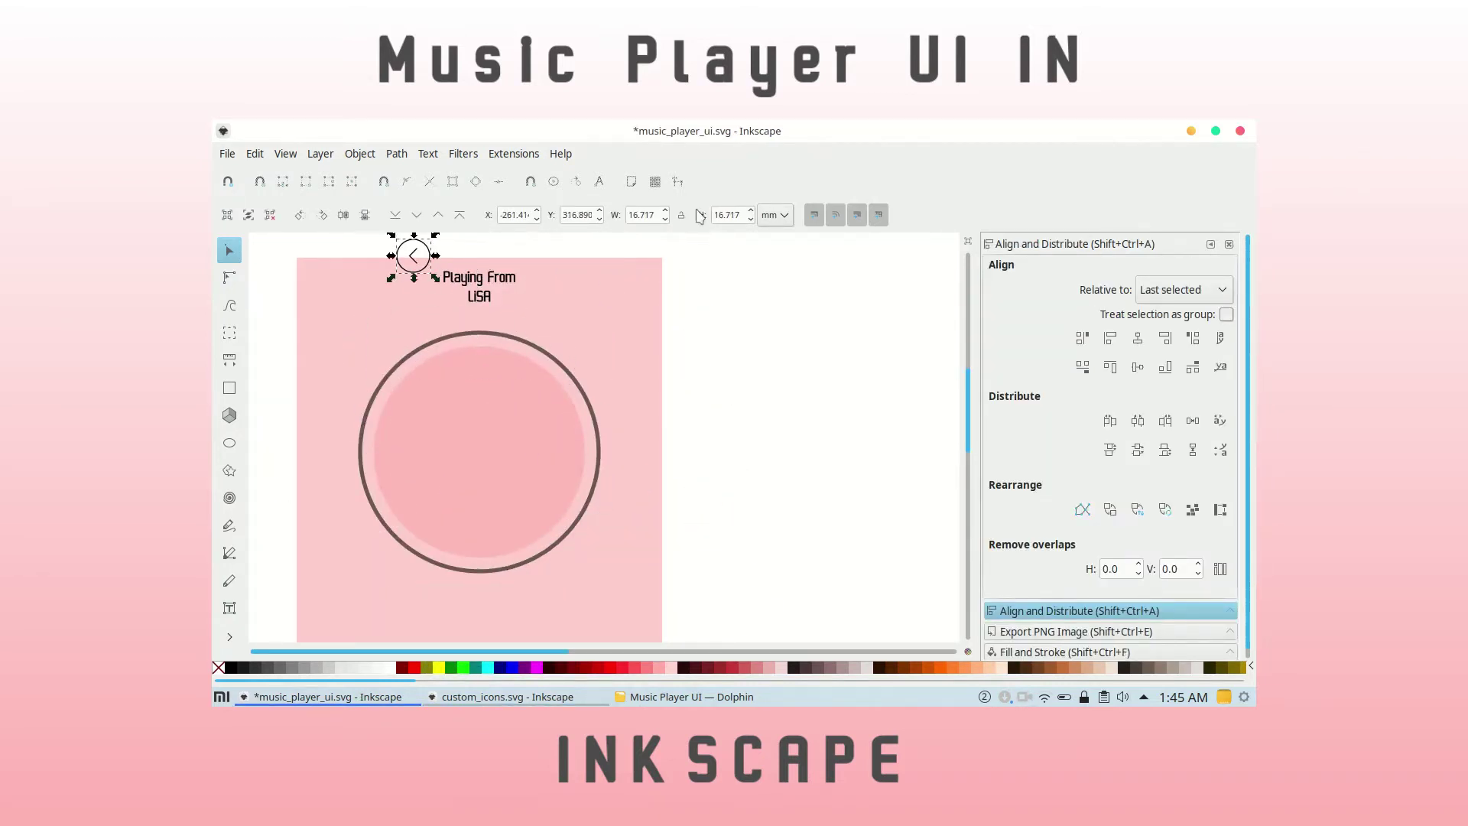
{"action": "left_click", "coordinate": [492, 290]}
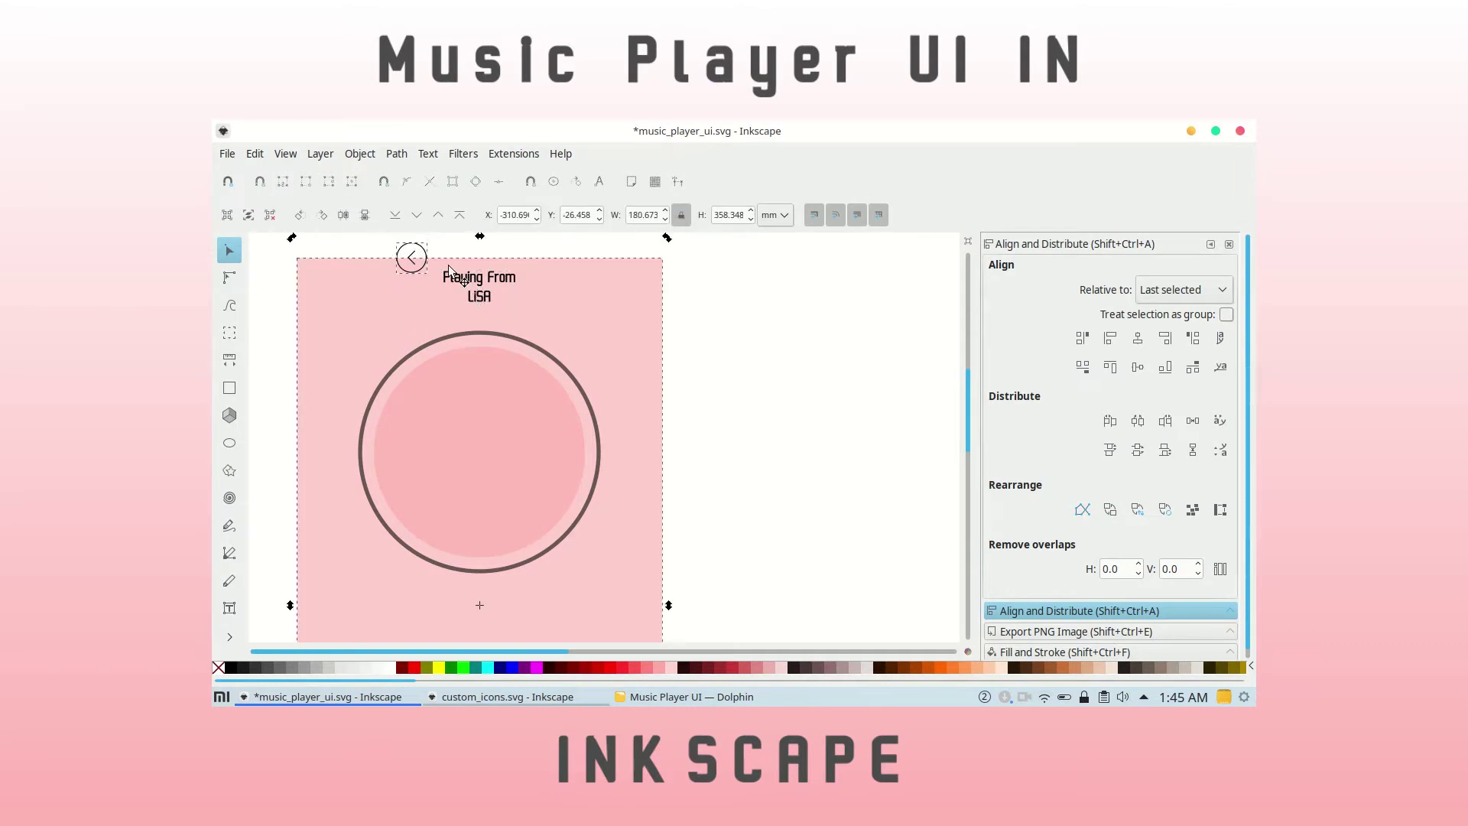
{"action": "left_click", "coordinate": [411, 257]}
{"action": "left_click_drag", "start_coordinate": [414, 272], "coordinate": [337, 301]}
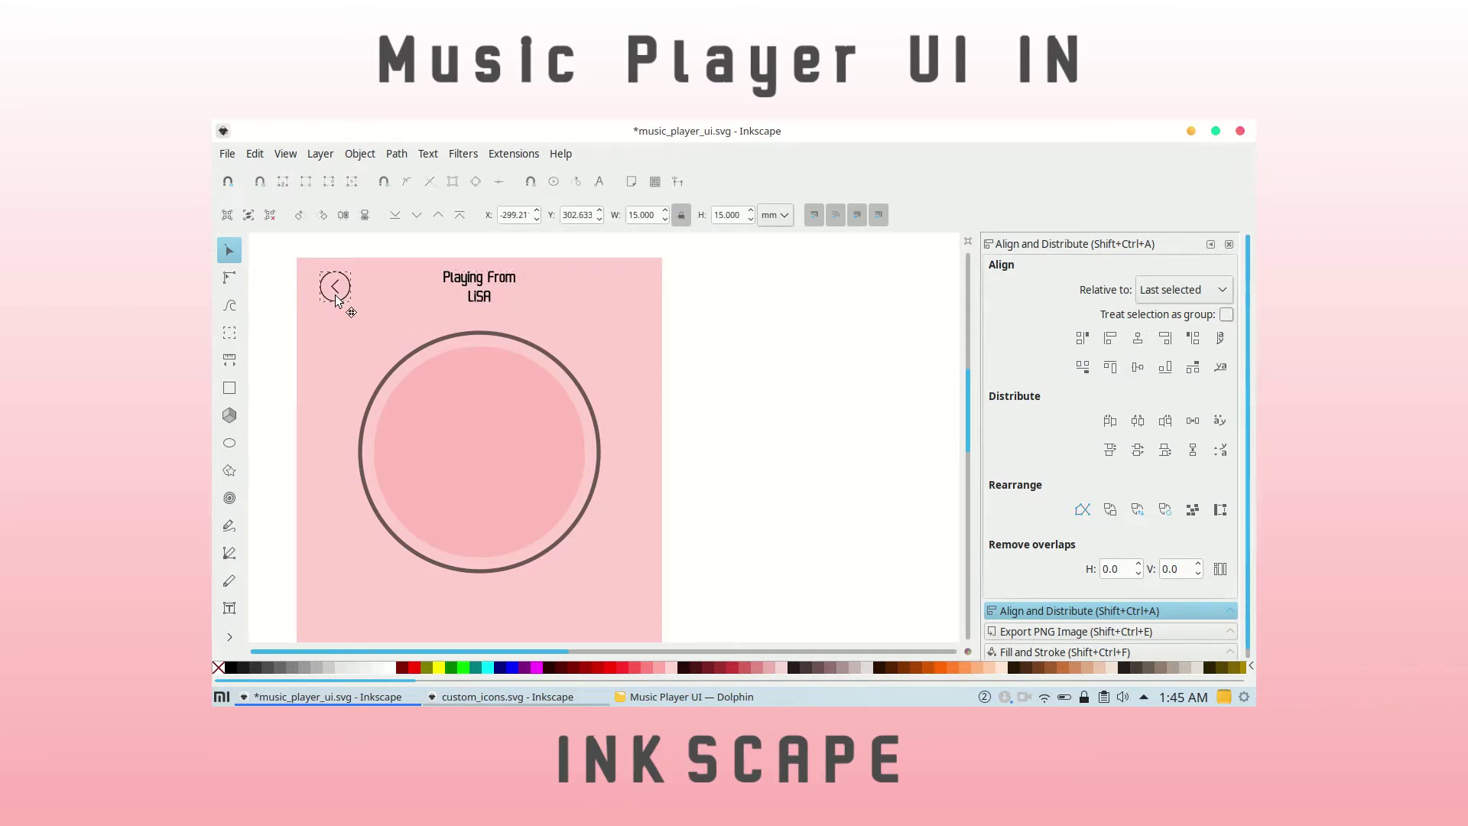
{"action": "left_click", "coordinate": [763, 319]}
{"action": "left_click", "coordinate": [479, 286]}
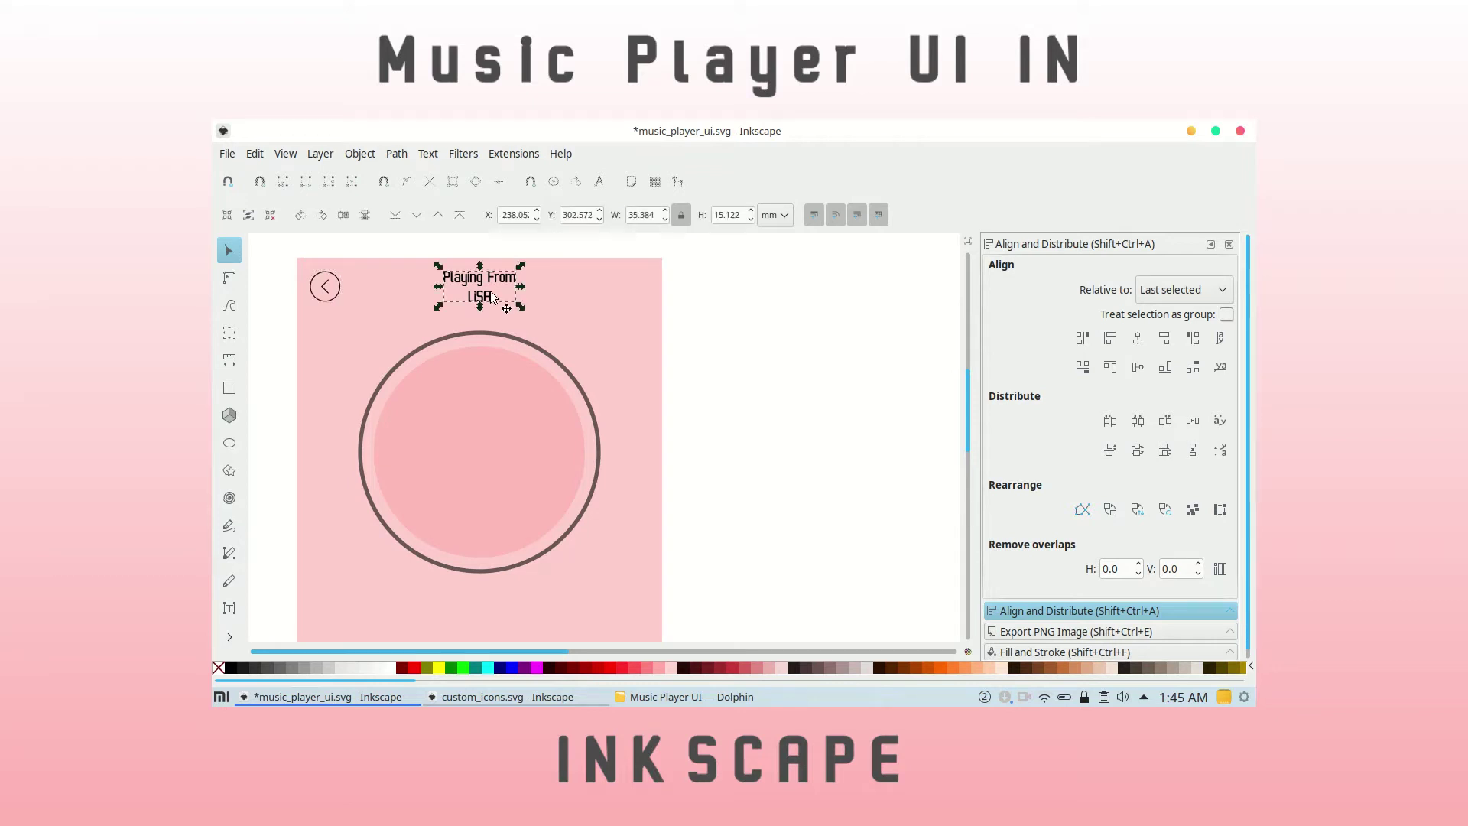
{"action": "left_click", "coordinate": [322, 289], "text": "shift"}
Retitle the duplicated lower heading to 'Crossing Field'.
{"action": "scroll", "coordinate": [764, 344], "scroll_direction": "down", "scroll_amount": 3}
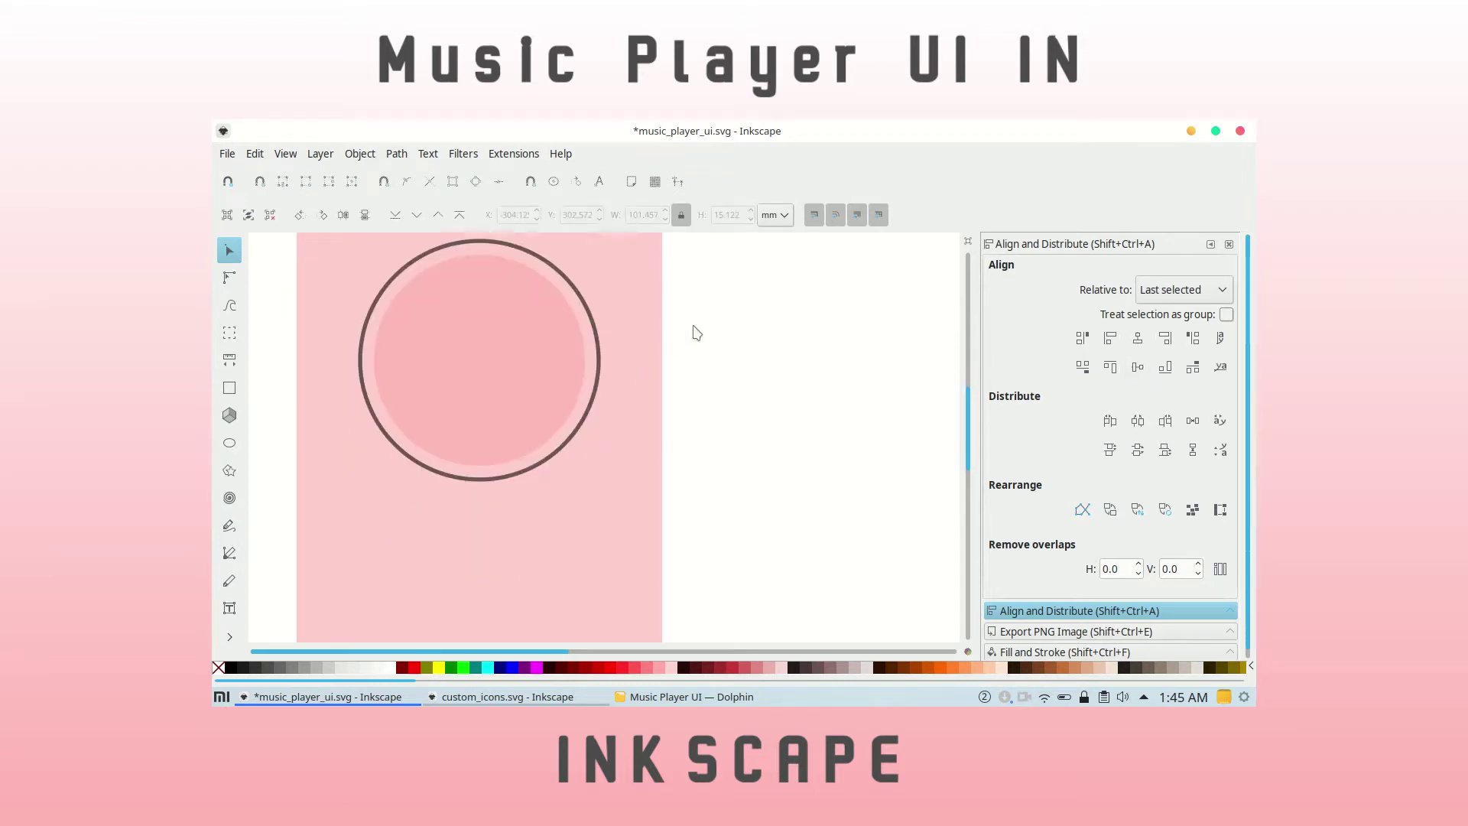
{"action": "scroll", "coordinate": [633, 305], "scroll_direction": "up", "scroll_amount": 2}
{"action": "right_click", "coordinate": [506, 251]}
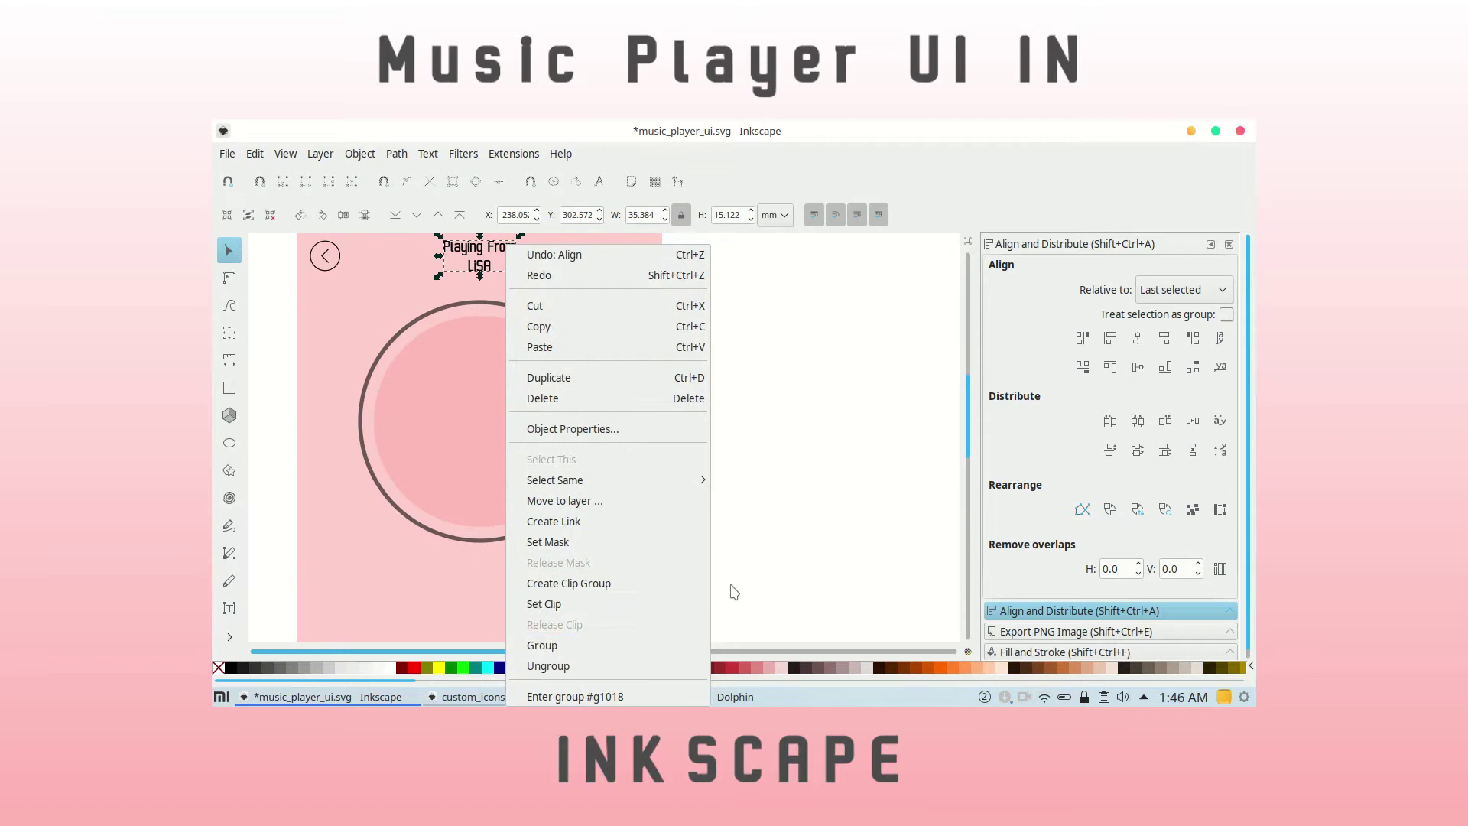
{"action": "left_click", "coordinate": [505, 256]}
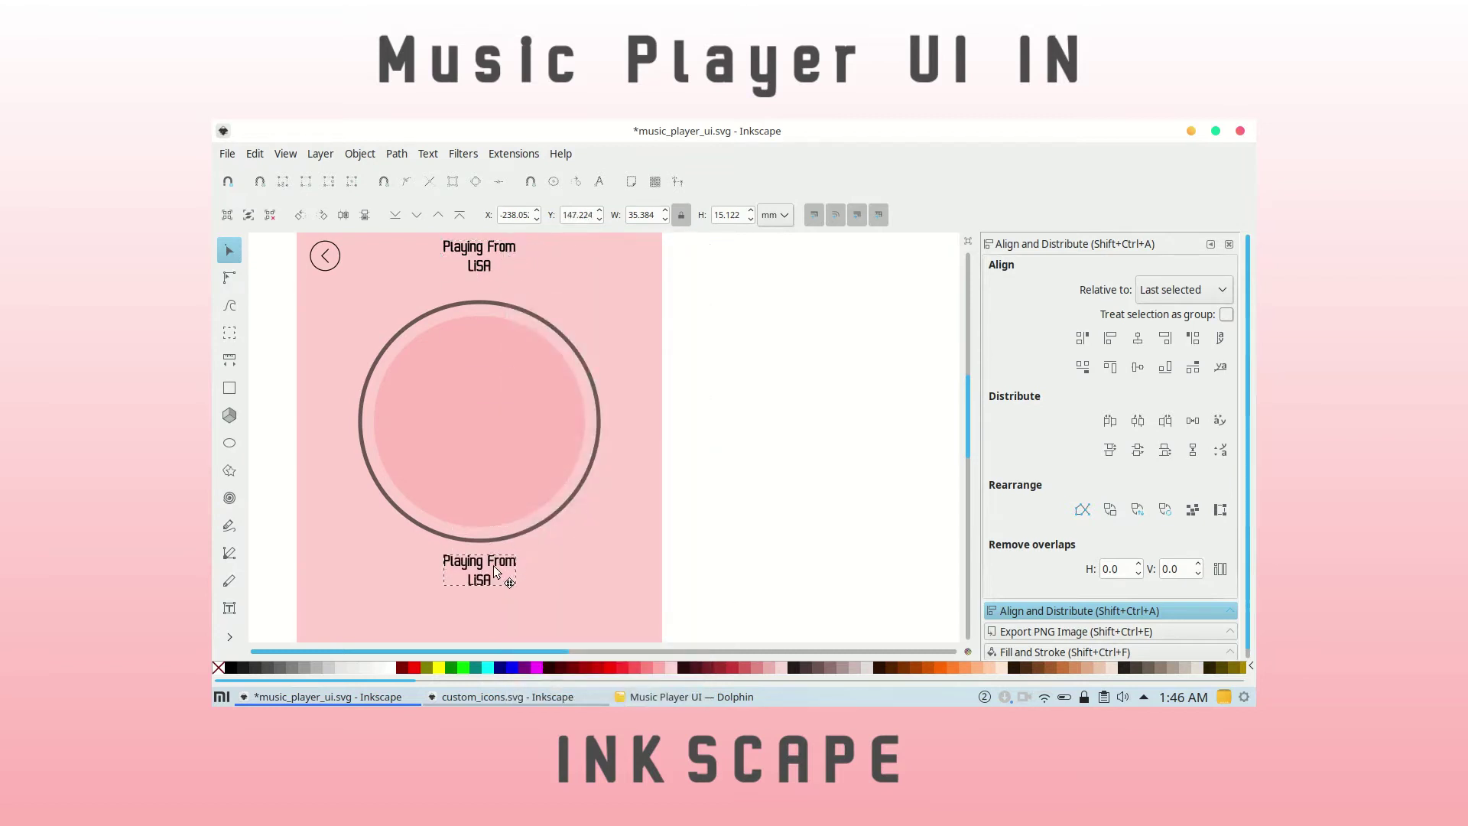
{"action": "double_click", "coordinate": [493, 566]}
{"action": "triple_click", "coordinate": [490, 563]}
{"action": "type", "text": "Cor"}
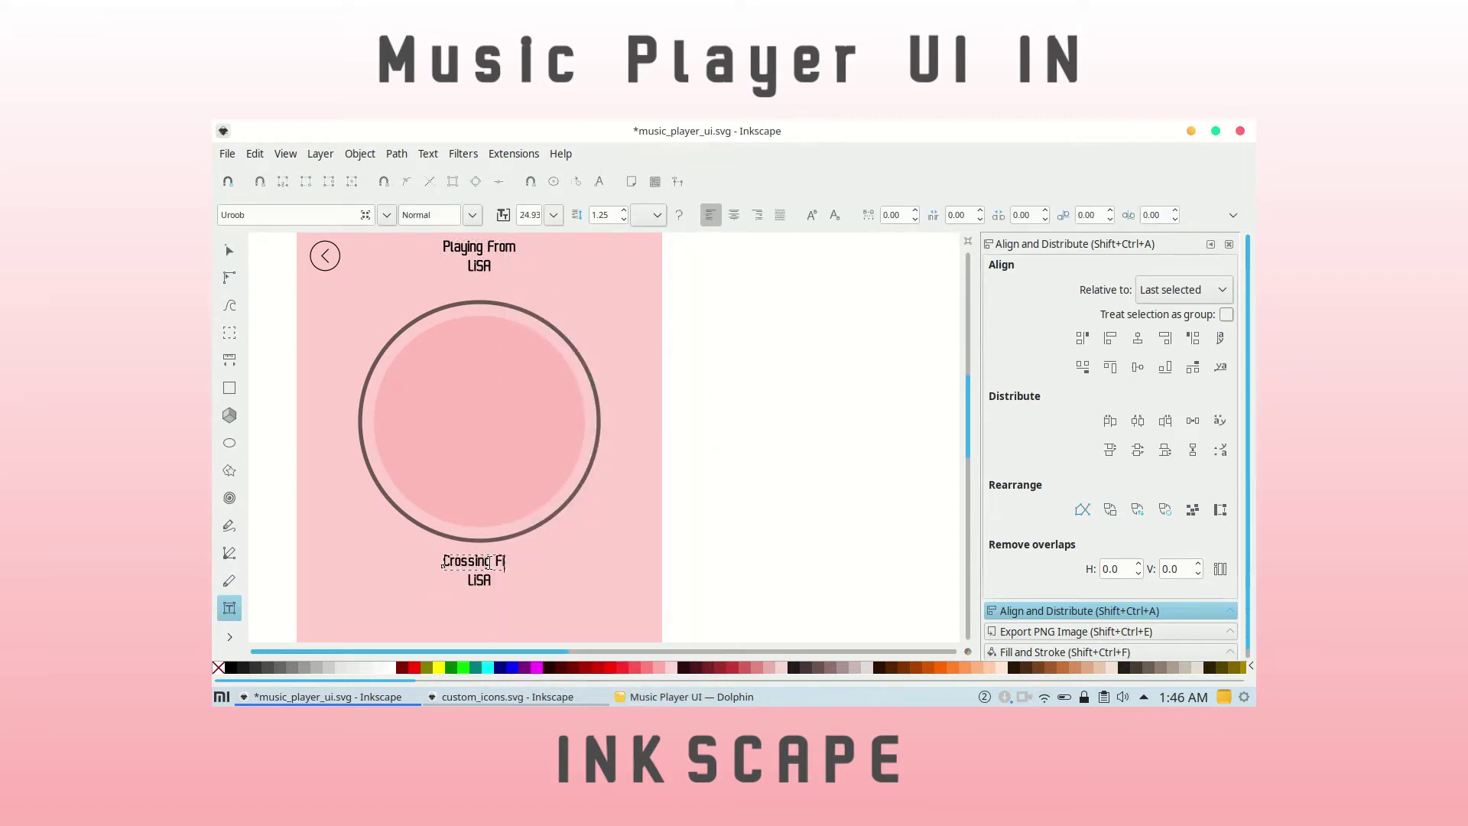
{"action": "left_click", "coordinate": [229, 250]}
Copy the LiSA text and paste it below as a new '1:36' line.
{"action": "left_click", "coordinate": [589, 544]}
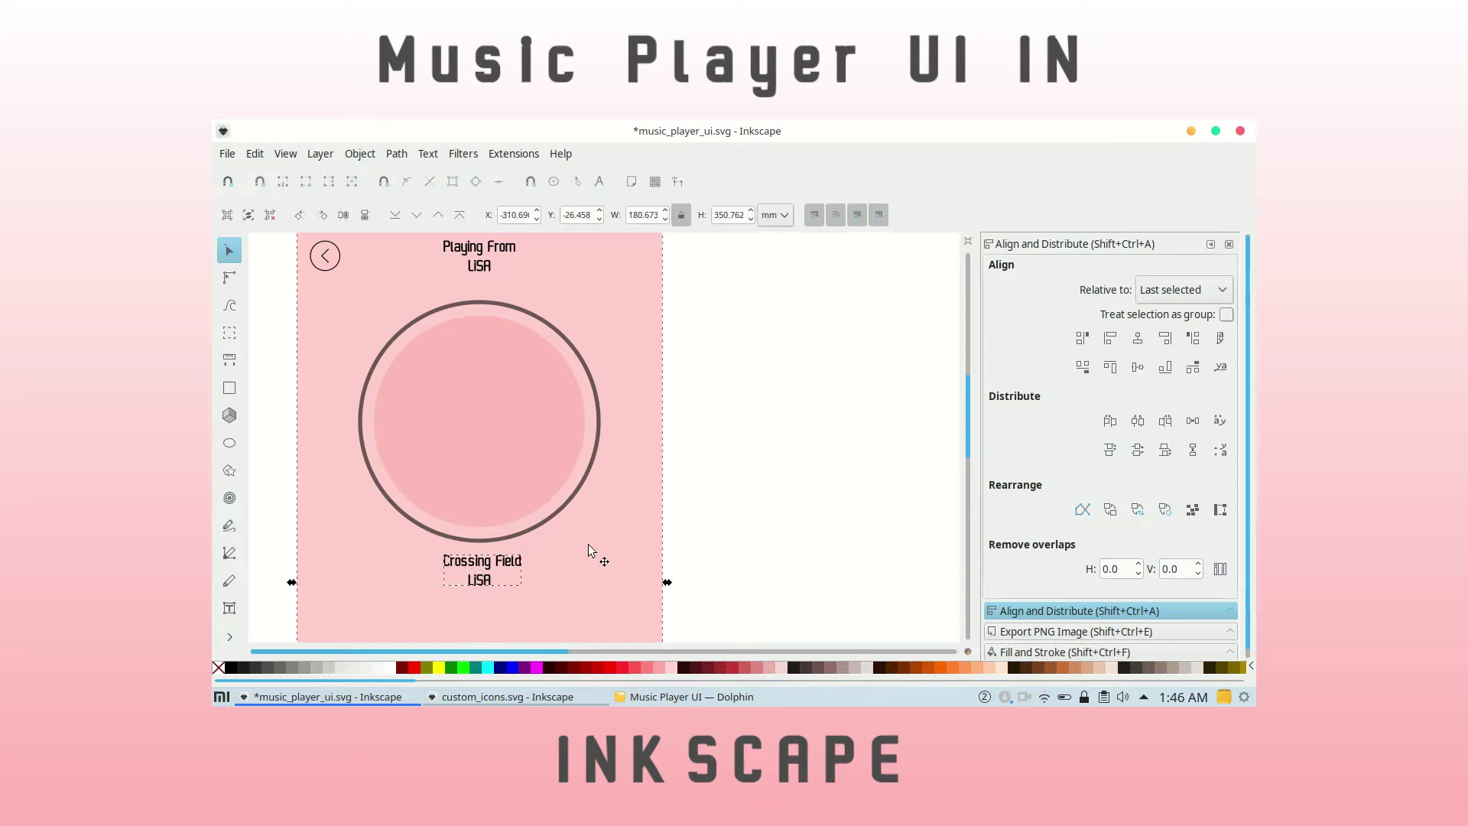
{"action": "left_click", "coordinate": [480, 570], "text": "shift"}
{"action": "right_click", "coordinate": [475, 580]}
{"action": "left_click", "coordinate": [508, 590]}
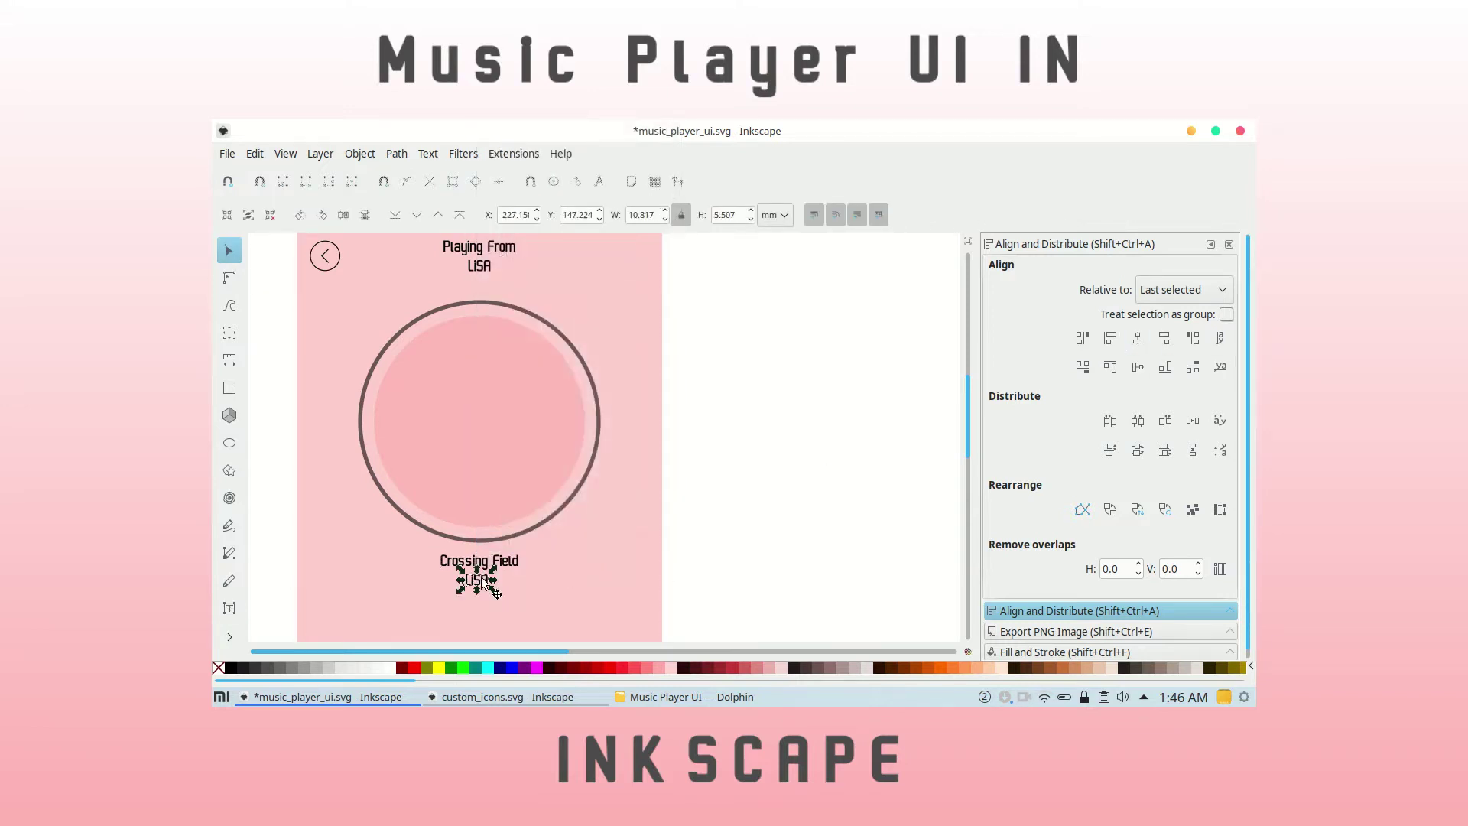
{"action": "scroll", "coordinate": [682, 455], "scroll_direction": "down", "scroll_amount": 3}
{"action": "scroll", "coordinate": [681, 455], "scroll_direction": "up", "scroll_amount": 3}
{"action": "scroll", "coordinate": [682, 455], "scroll_direction": "down", "scroll_amount": 3}
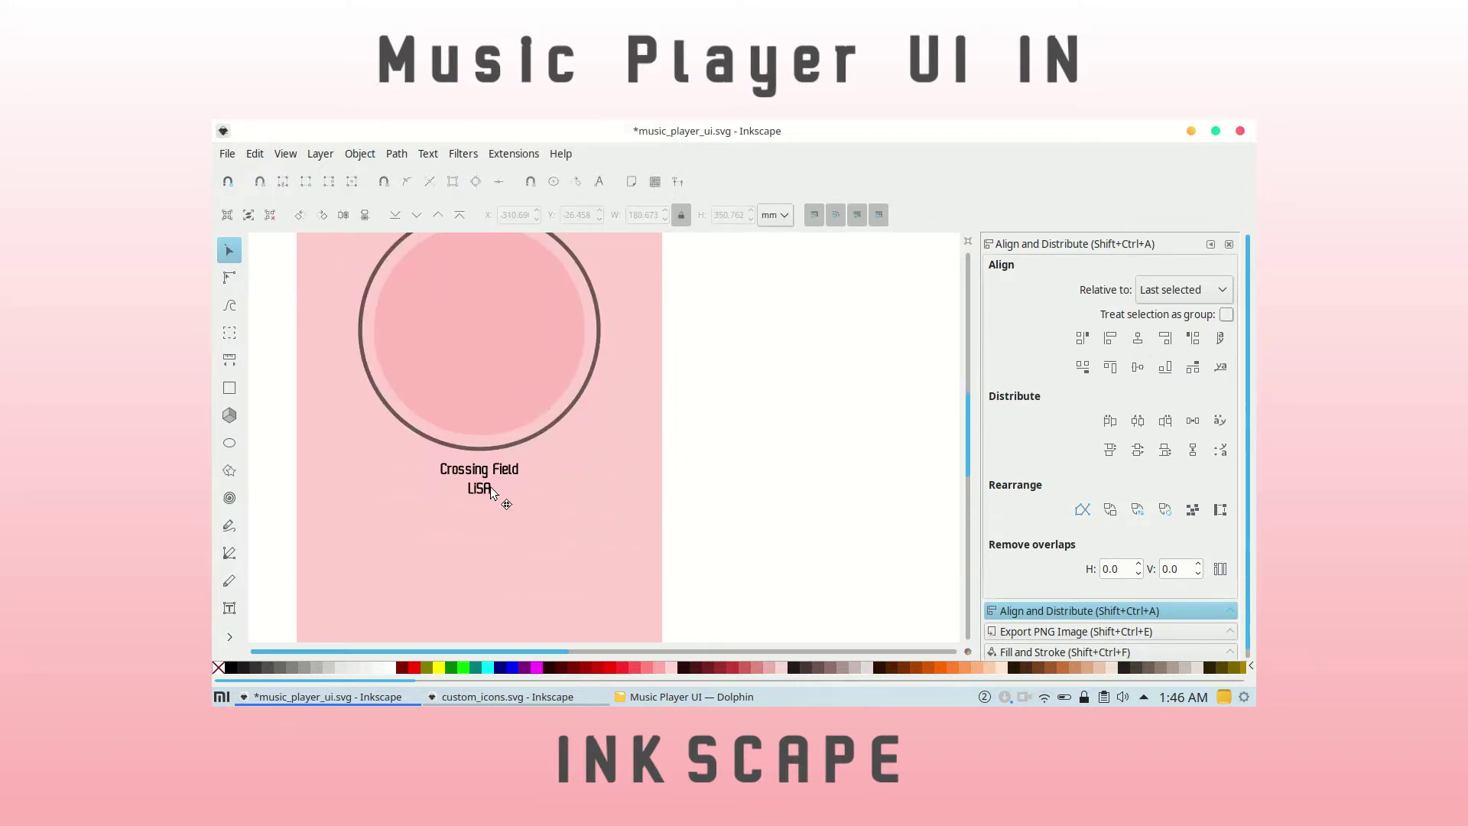
{"action": "key", "text": "ctrl+v"}
{"action": "double_click", "coordinate": [479, 507]}
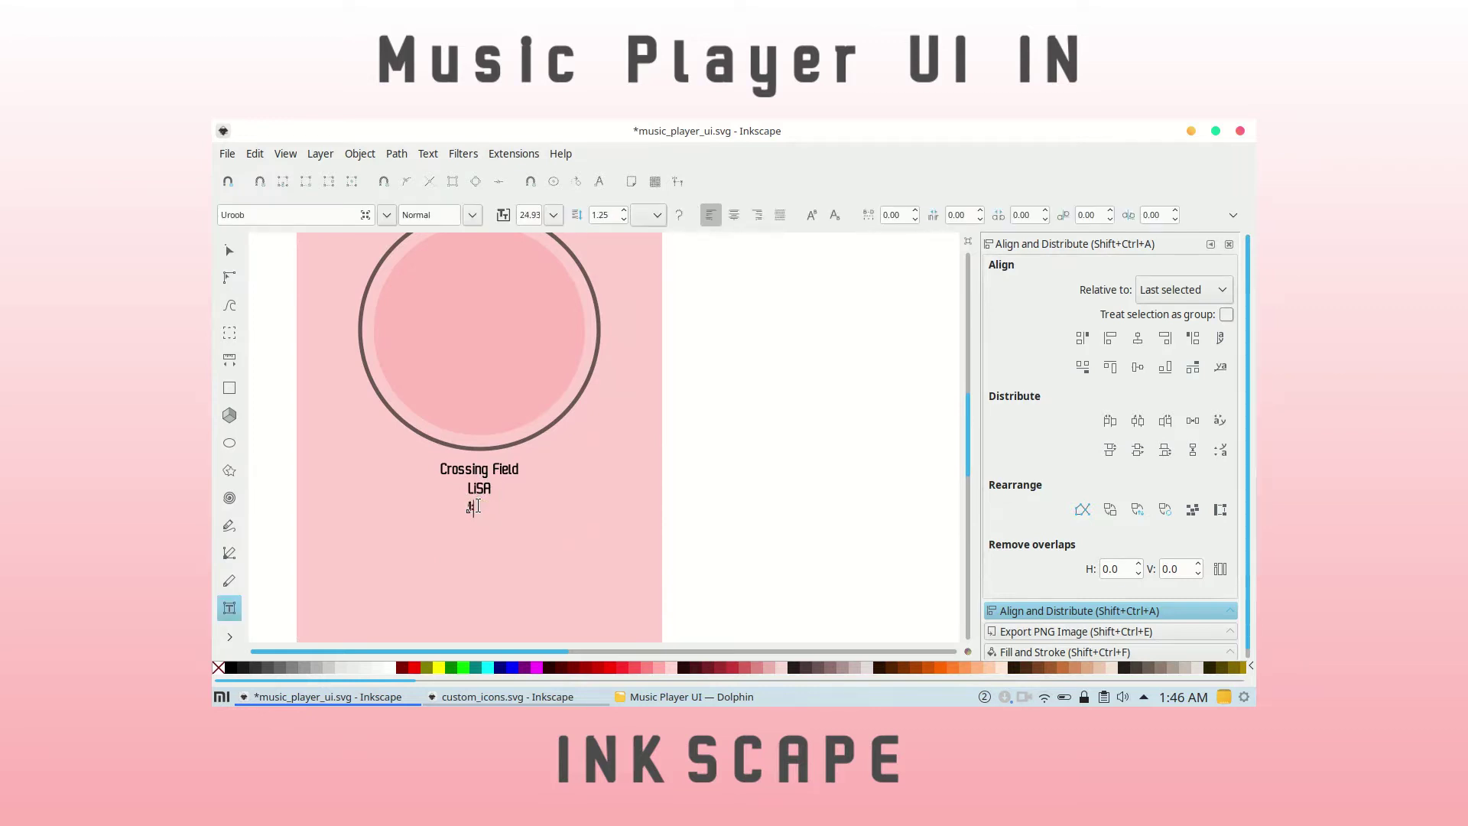
{"action": "key", "text": "F1"}
Bring up the custom_icons.svg document again.
{"action": "left_click", "coordinate": [590, 458]}
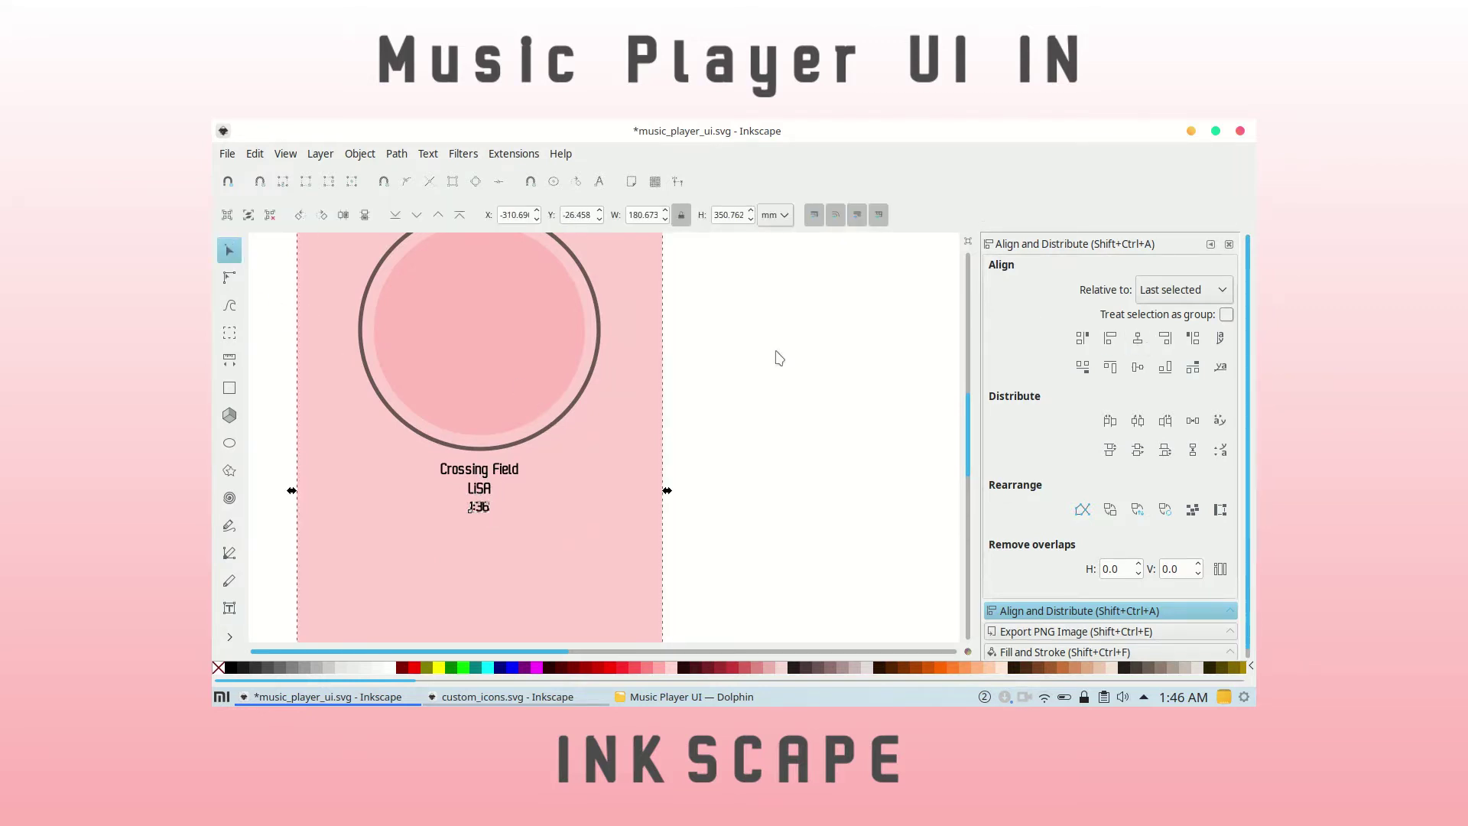
{"action": "scroll", "coordinate": [778, 357], "scroll_direction": "down", "scroll_amount": 3}
{"action": "left_click", "coordinate": [514, 697]}
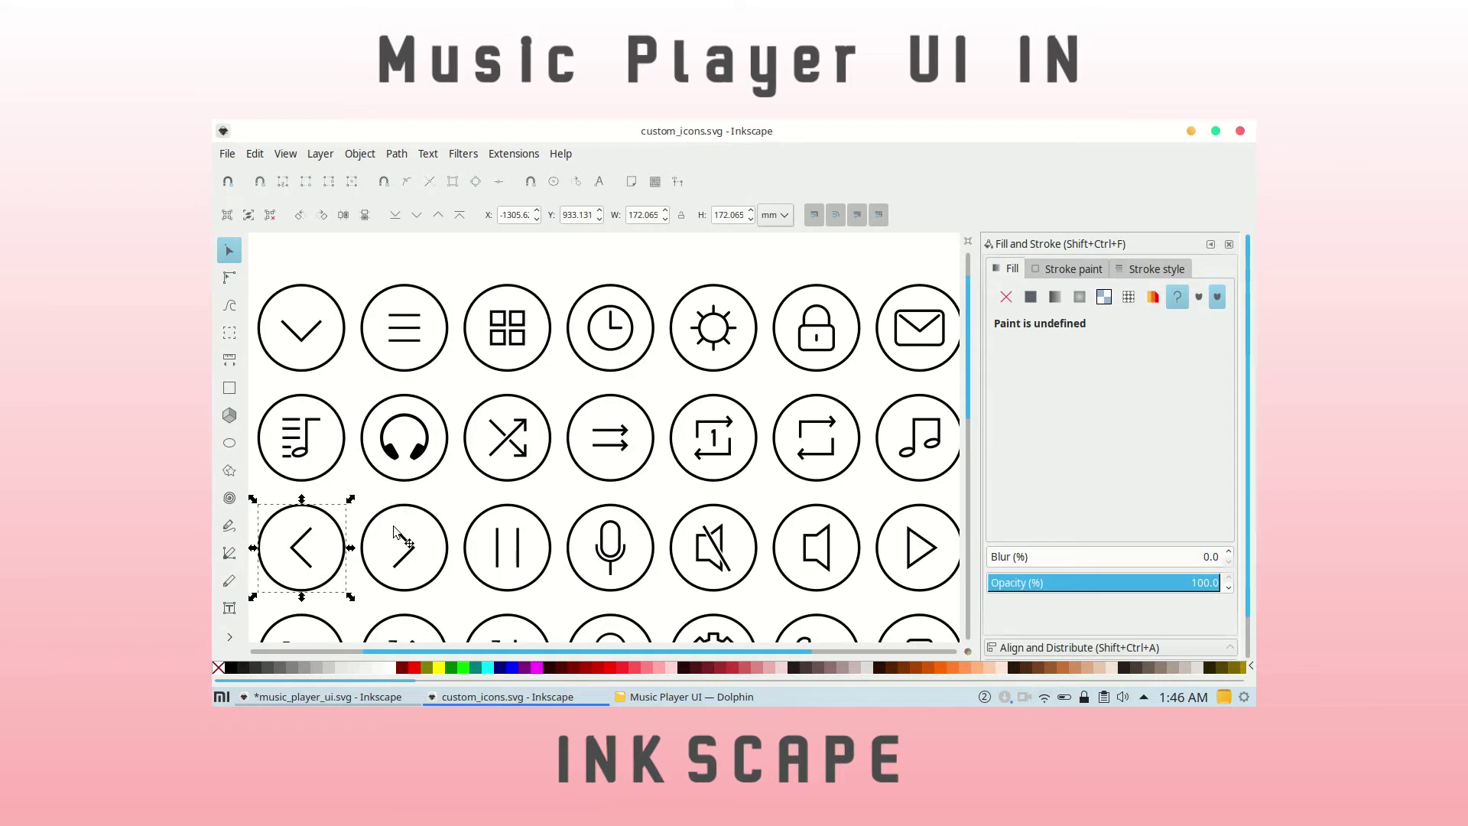
Select the next, previous, shuffle and repeat icons in custom_icons.svg.
{"action": "left_click", "coordinate": [393, 530]}
{"action": "scroll", "coordinate": [498, 540], "scroll_direction": "down", "scroll_amount": 2}
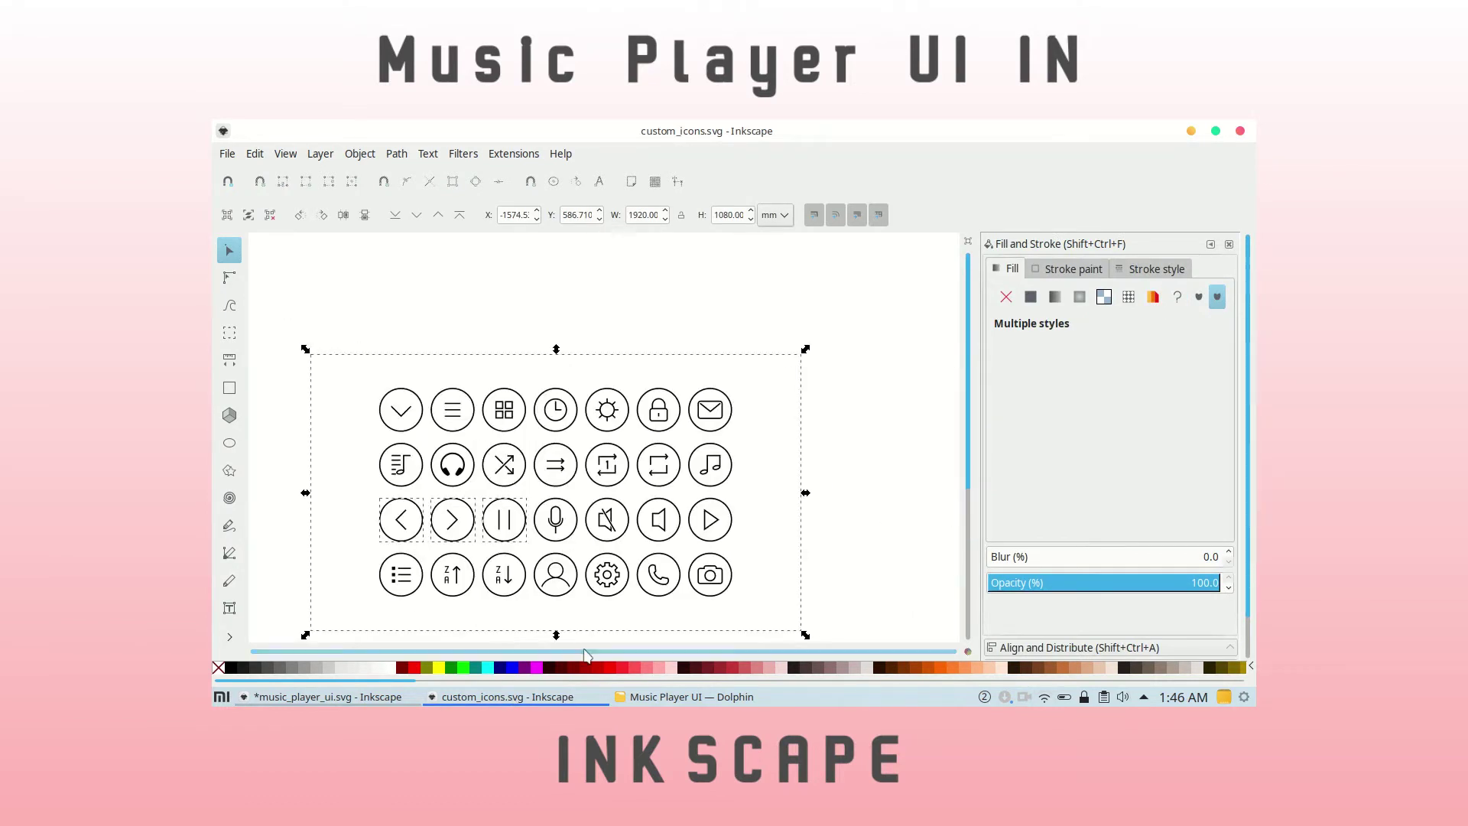
{"action": "left_click", "coordinate": [429, 533]}
{"action": "left_click", "coordinate": [552, 486], "text": "shift"}
{"action": "left_click", "coordinate": [598, 485], "text": "shift"}
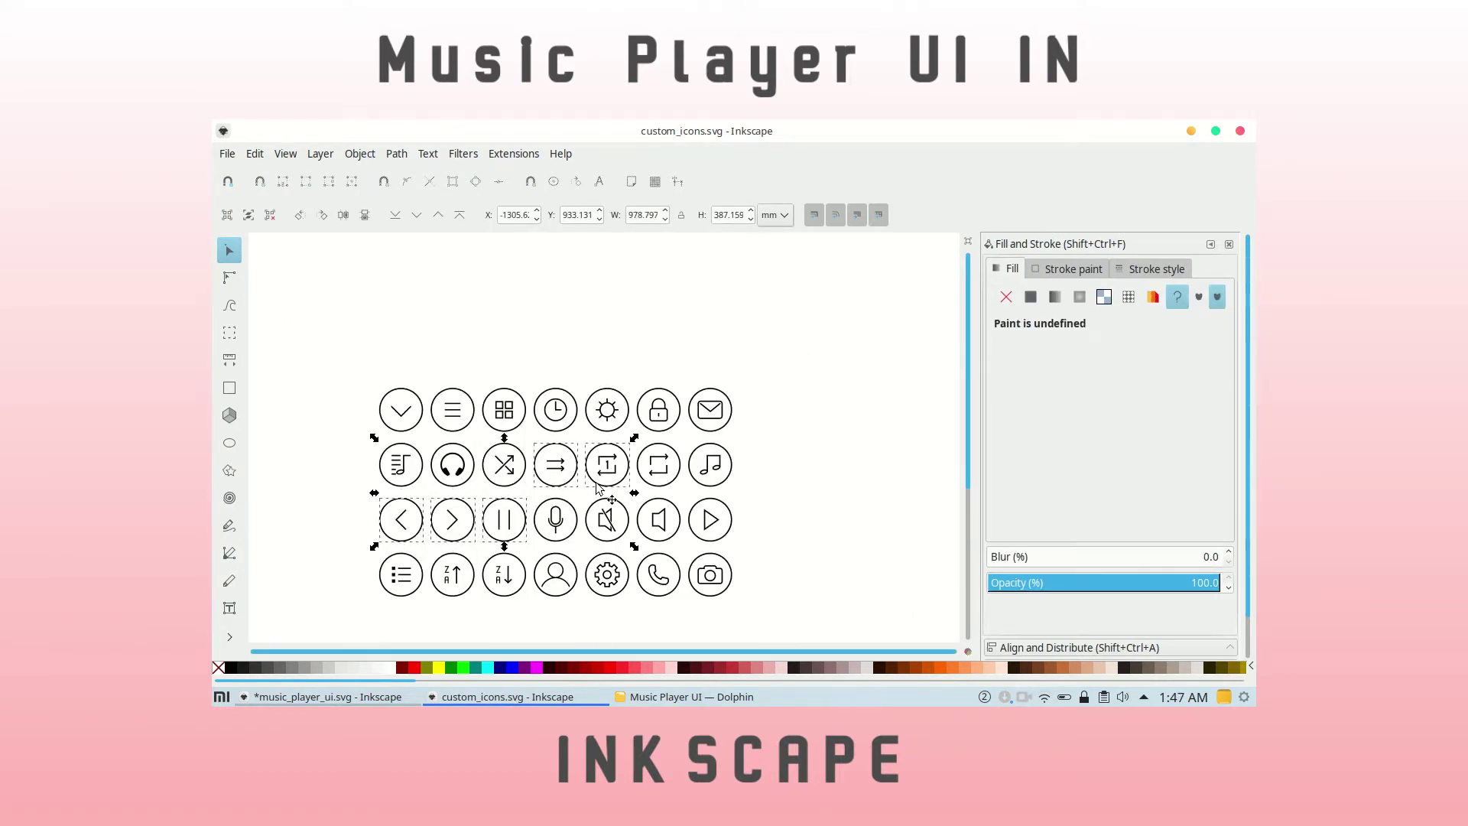
Paste the control icons into the music player and move them beside the phone mockup.
{"action": "left_click", "coordinate": [505, 702]}
{"action": "key", "text": "ctrl+v"}
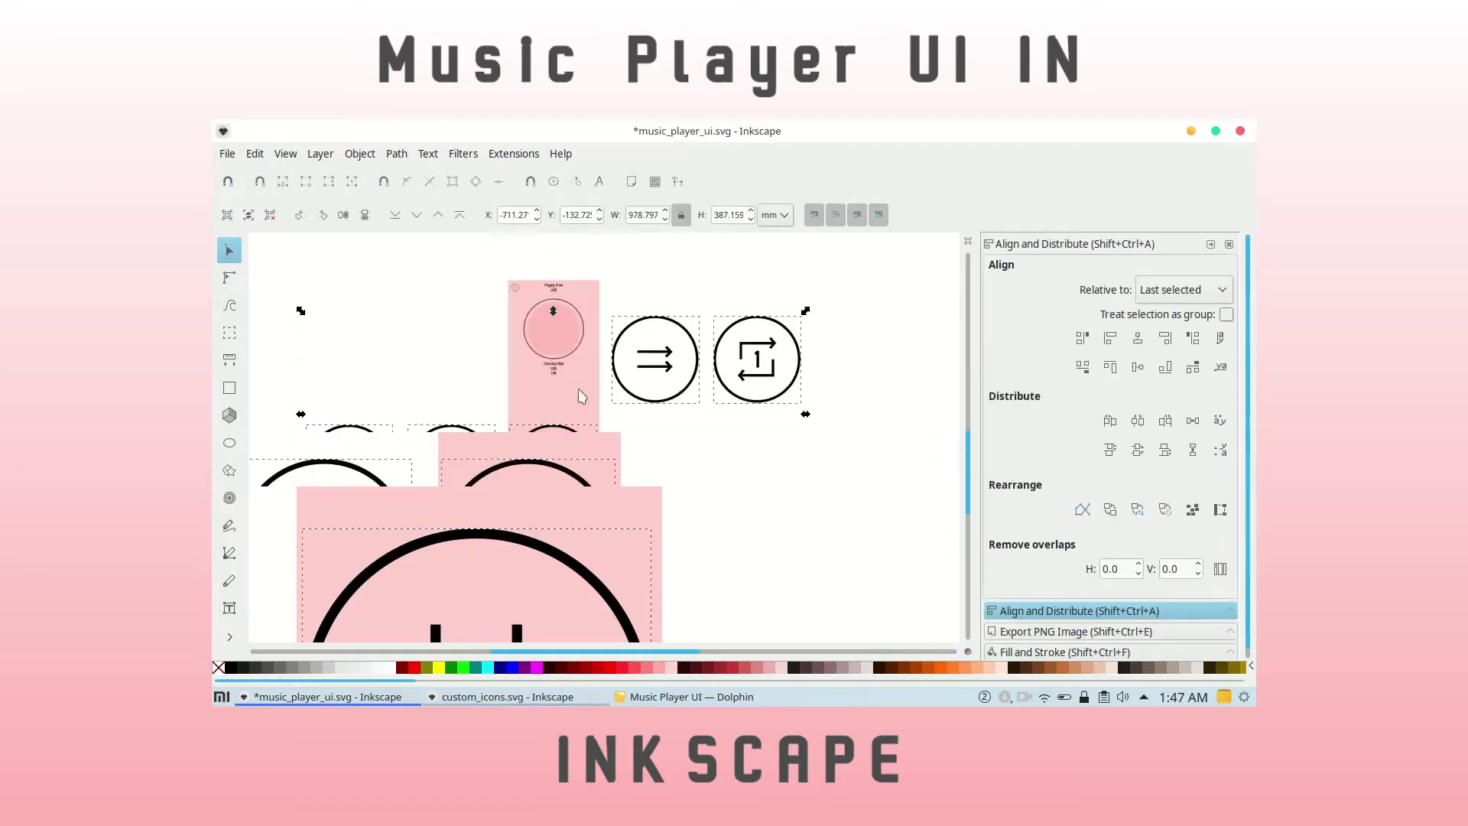
{"action": "scroll", "coordinate": [414, 480], "scroll_direction": "down", "scroll_amount": 4}
{"action": "mouse_move", "coordinate": [414, 479]}
{"action": "left_mouse_down"}
{"action": "mouse_move", "coordinate": [618, 374]}
{"action": "mouse_move", "coordinate": [665, 409]}
{"action": "left_mouse_up"}
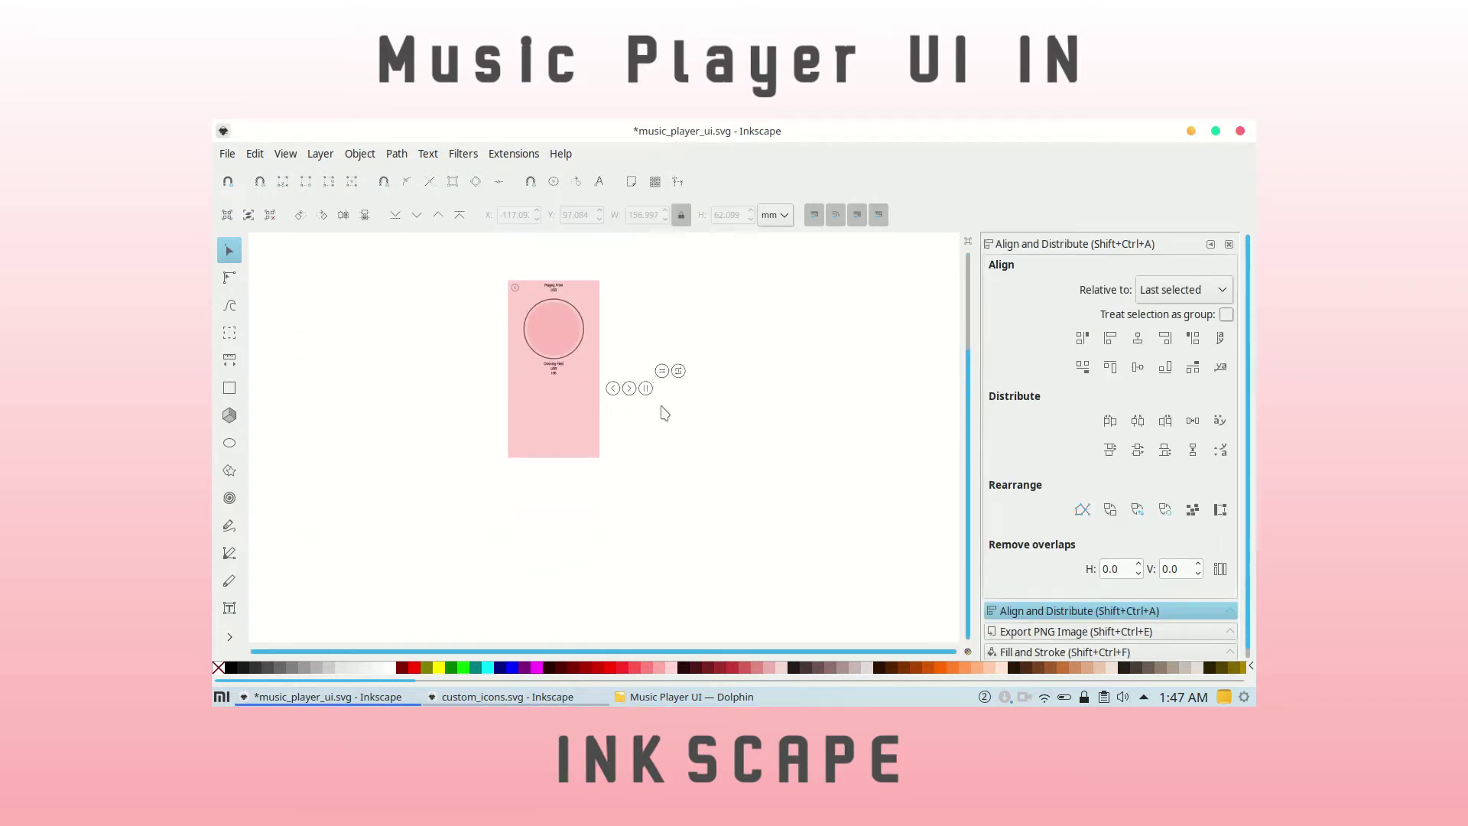
{"action": "scroll", "coordinate": [665, 410], "scroll_direction": "up", "scroll_amount": 5}
{"action": "scroll", "coordinate": [755, 535], "scroll_direction": "up", "scroll_amount": 1}
Place the pause icon between the arrows, centred horizontally on the mockup.
{"action": "left_click", "coordinate": [777, 484]}
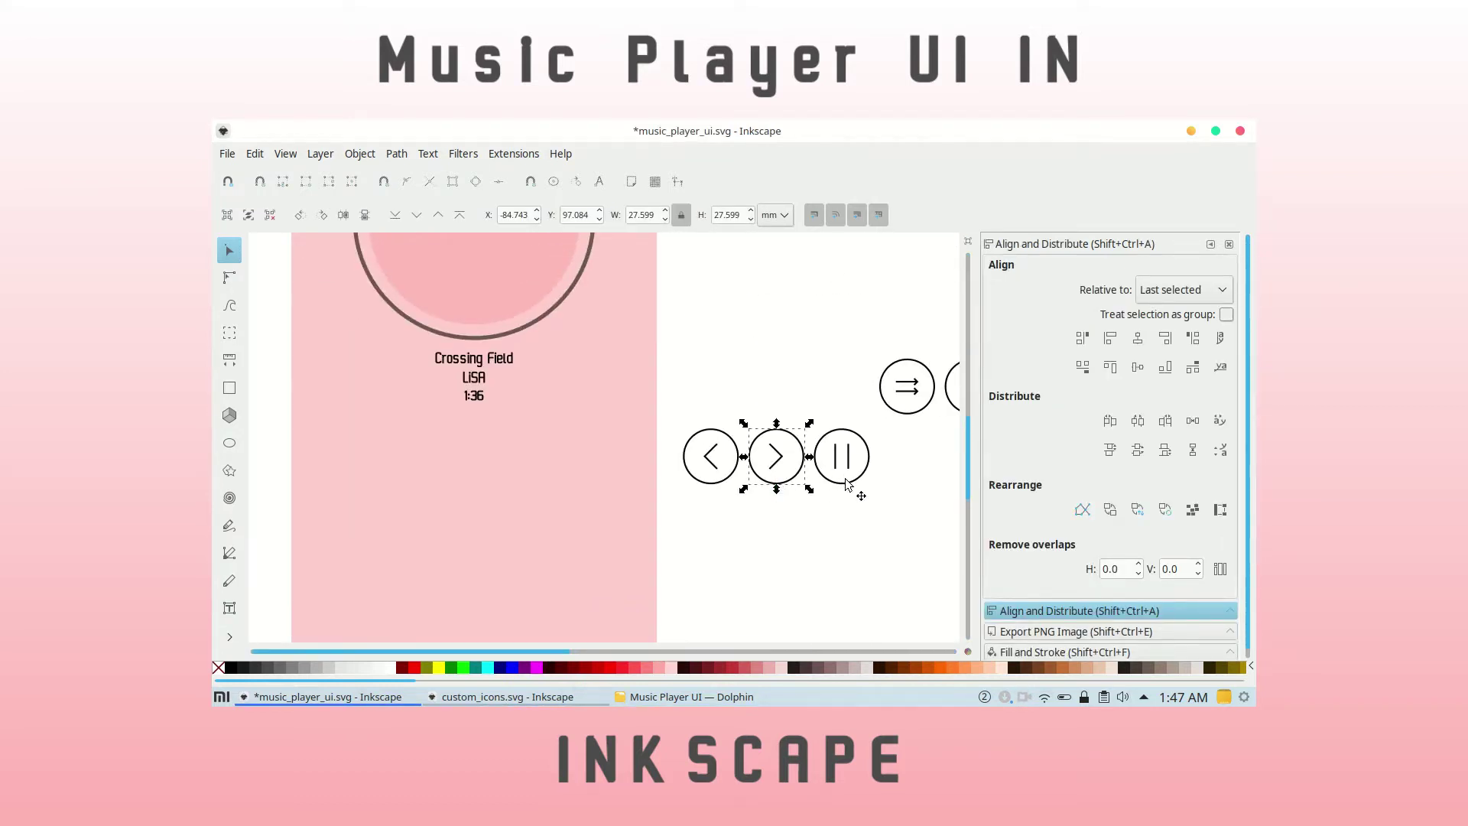
{"action": "mouse_move", "coordinate": [846, 482]}
{"action": "left_mouse_down"}
{"action": "mouse_move", "coordinate": [780, 478]}
{"action": "mouse_move", "coordinate": [852, 468]}
{"action": "mouse_move", "coordinate": [783, 474]}
{"action": "left_mouse_up"}
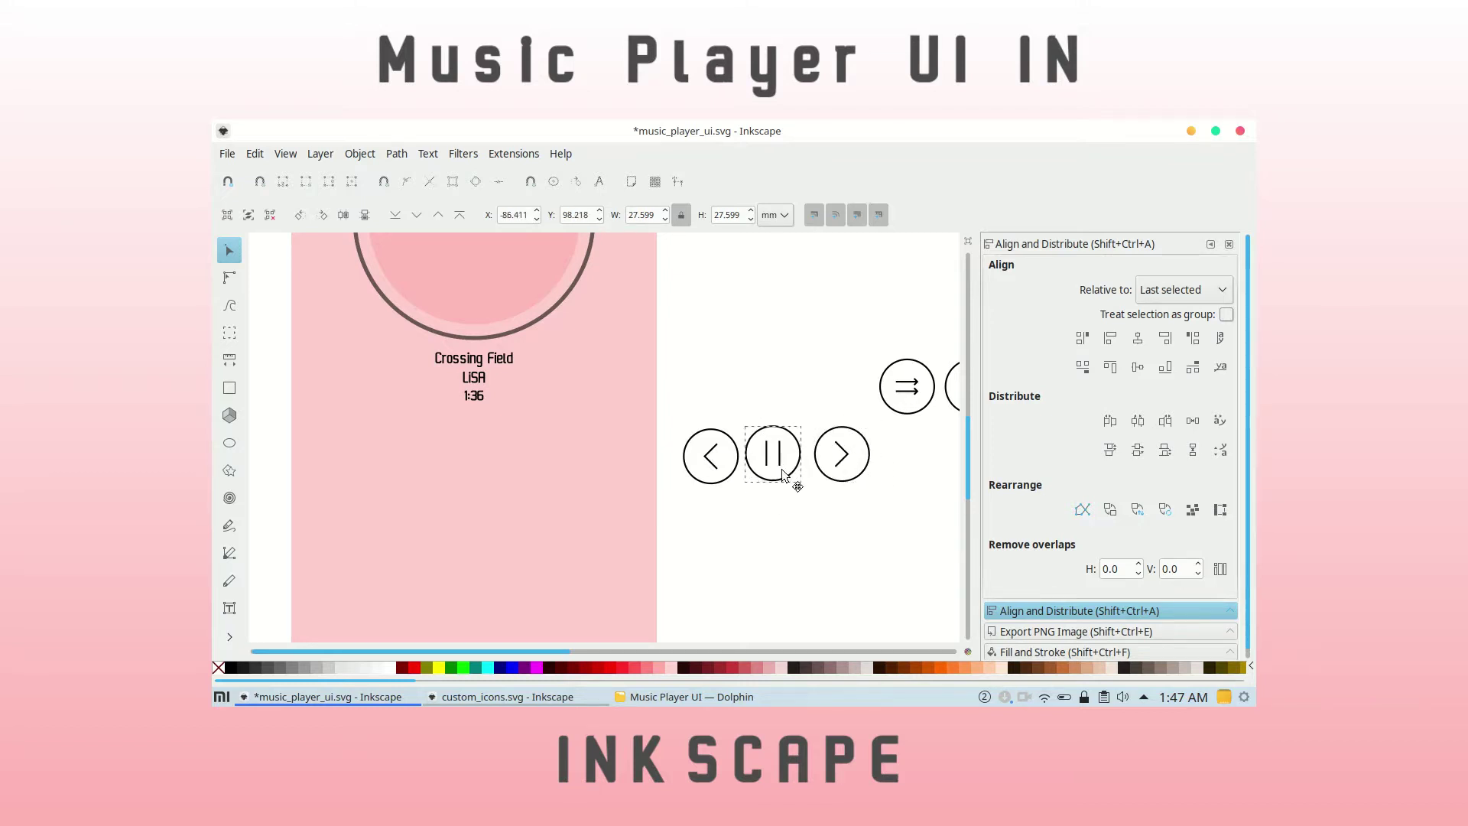
{"action": "left_click", "coordinate": [1109, 337]}
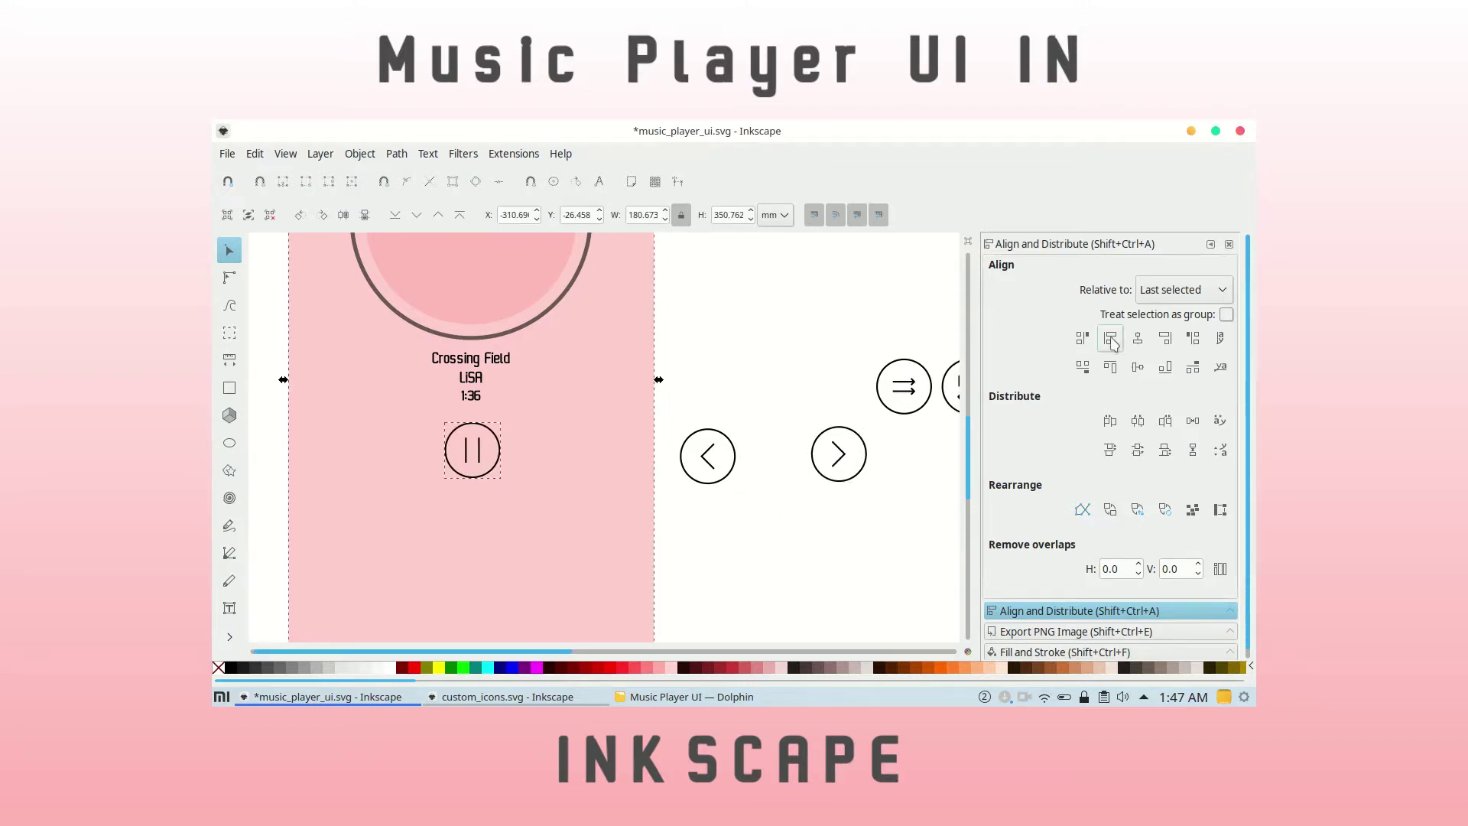
{"action": "left_click", "coordinate": [472, 468]}
{"action": "left_click_drag", "start_coordinate": [474, 470], "coordinate": [474, 460]}
Resize the pause icon to 20 mm and move it up under the song info.
{"action": "type", "text": "0"}
{"action": "key", "text": "Return"}
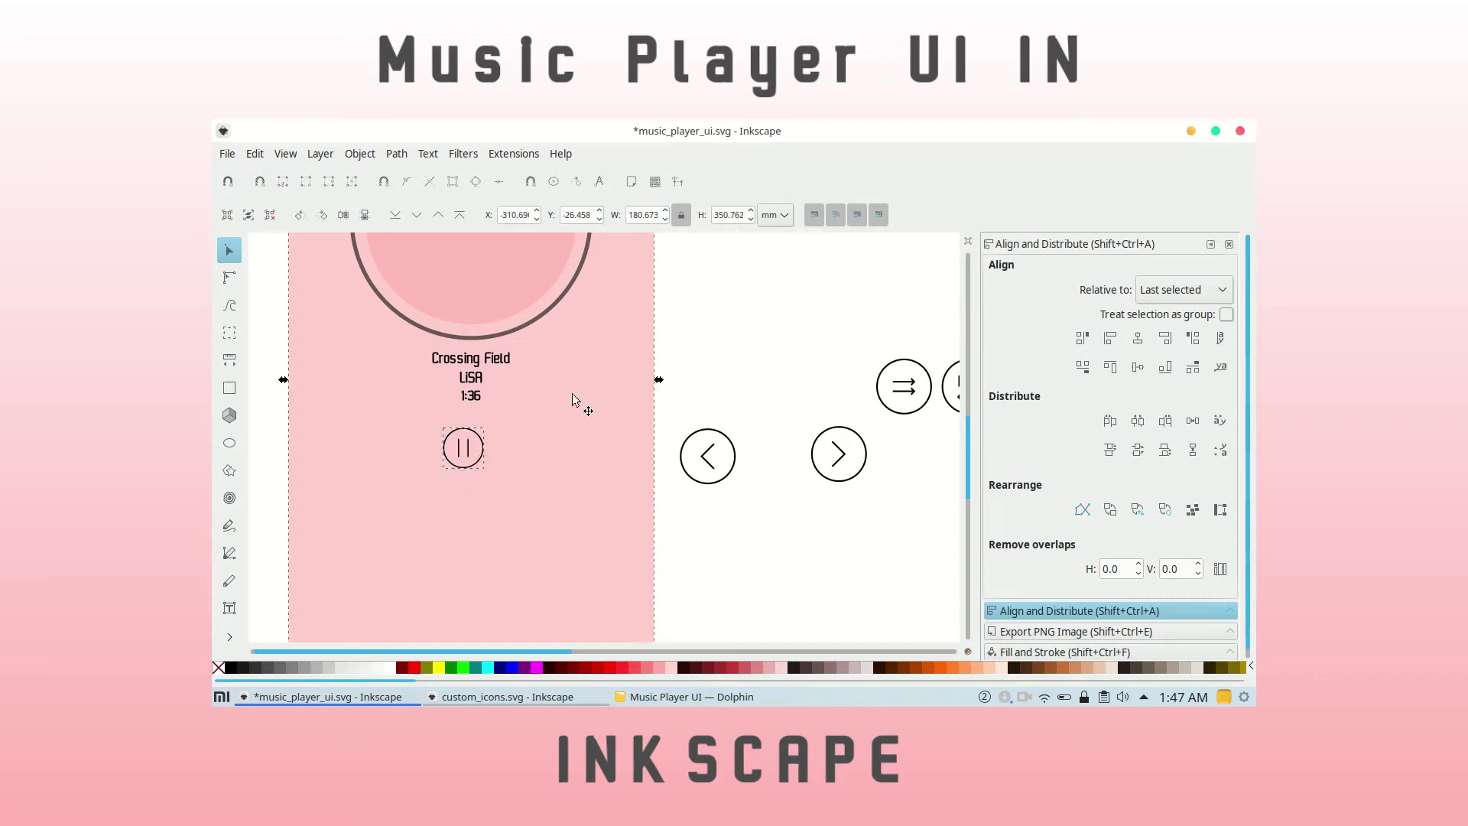
{"action": "left_click", "coordinate": [1109, 337]}
{"action": "left_click_drag", "start_coordinate": [475, 447], "coordinate": [475, 437]}
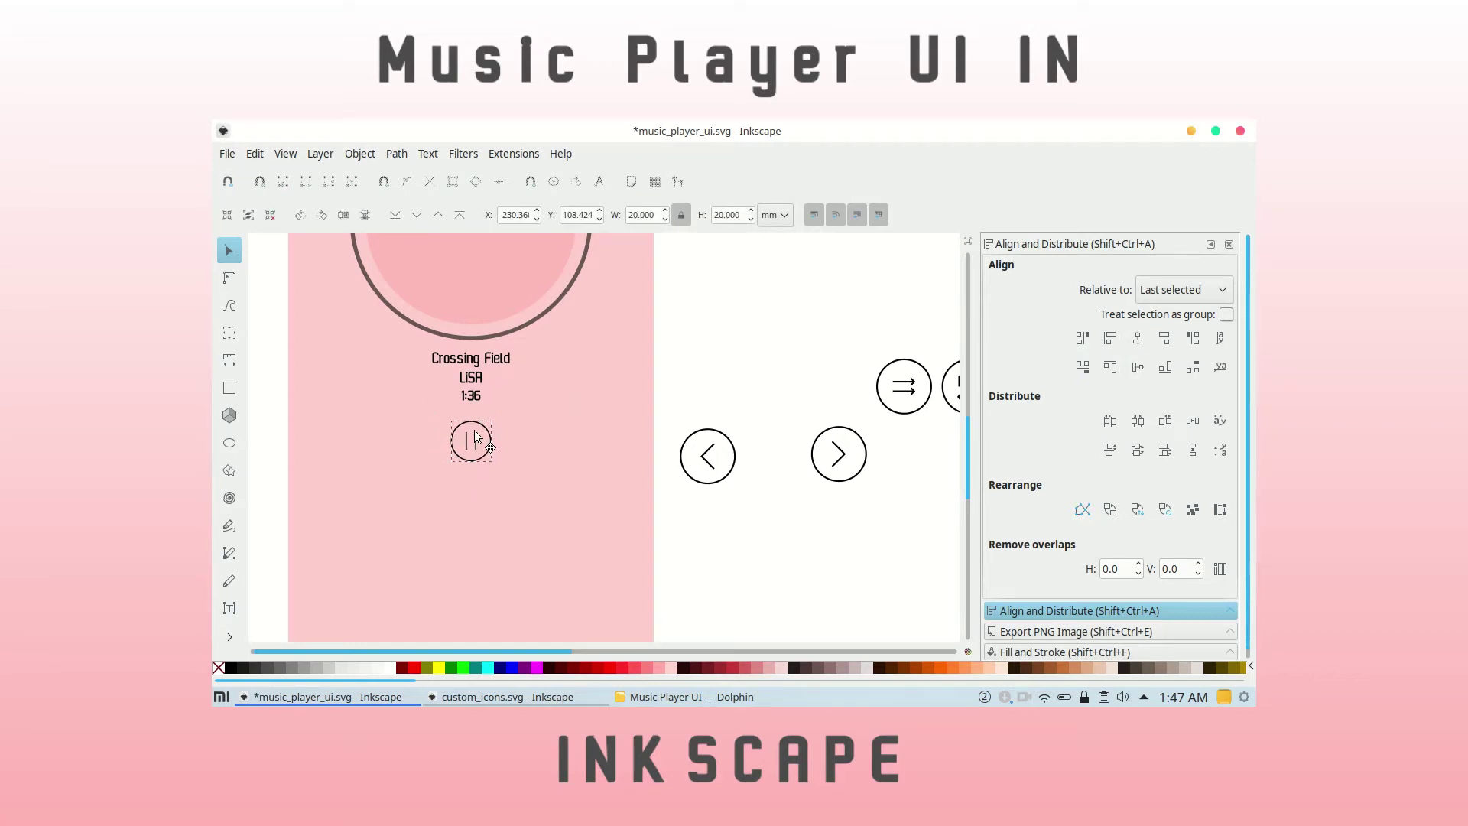
{"action": "left_click", "coordinate": [475, 437]}
Resize the previous, next and repeat icons to 15 mm.
{"action": "left_click_drag", "start_coordinate": [673, 411], "coordinate": [765, 528]}
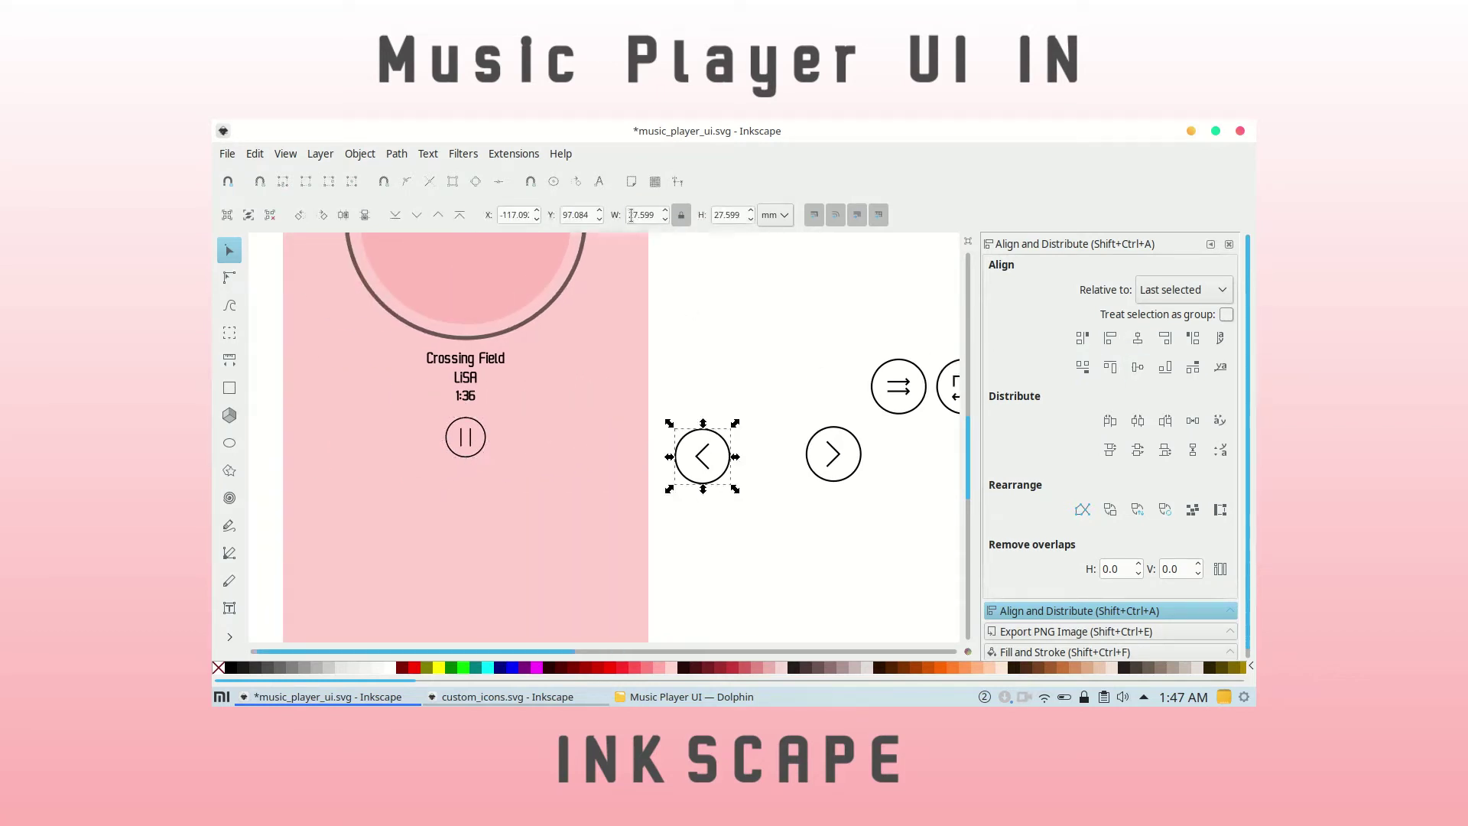
{"action": "triple_click", "coordinate": [641, 215]}
{"action": "type", "text": "15"}
{"action": "key", "text": "Return"}
{"action": "left_click_drag", "start_coordinate": [773, 398], "coordinate": [870, 559]}
{"action": "triple_click", "coordinate": [641, 215]}
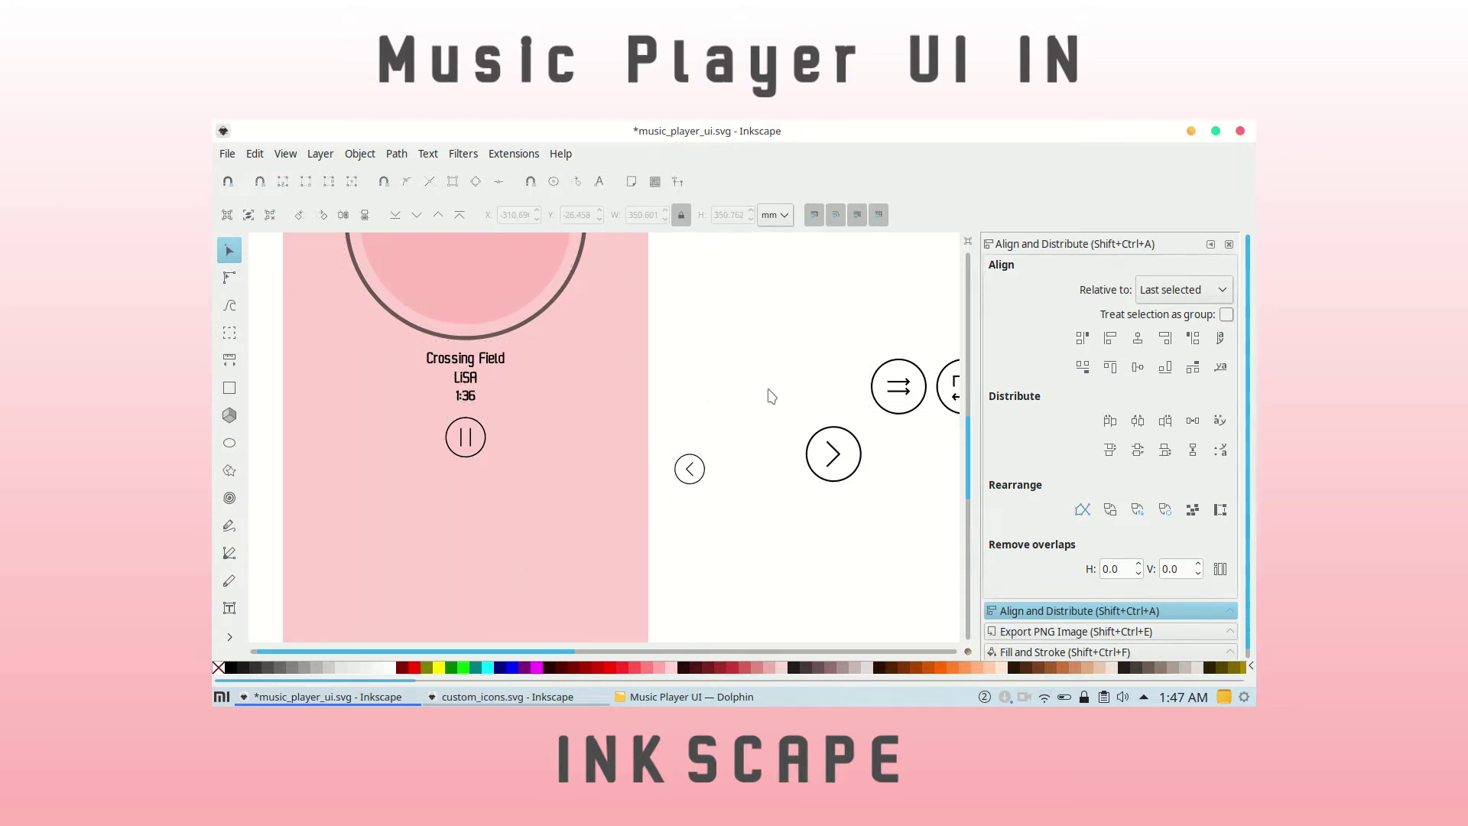
{"action": "type", "text": "15"}
{"action": "key", "text": "Return"}
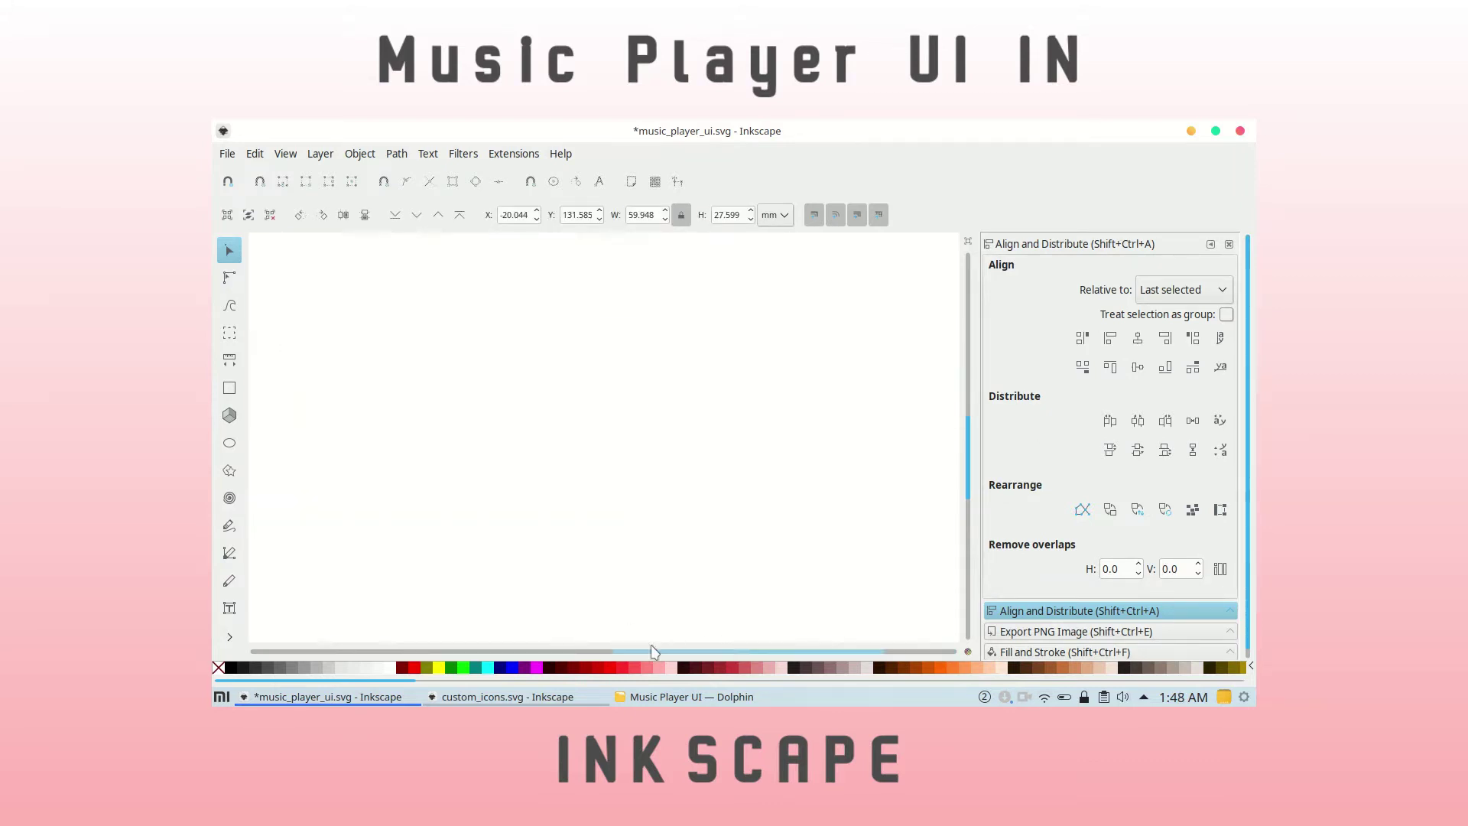
{"action": "key", "text": "grave"}
{"action": "type", "text": "15"}
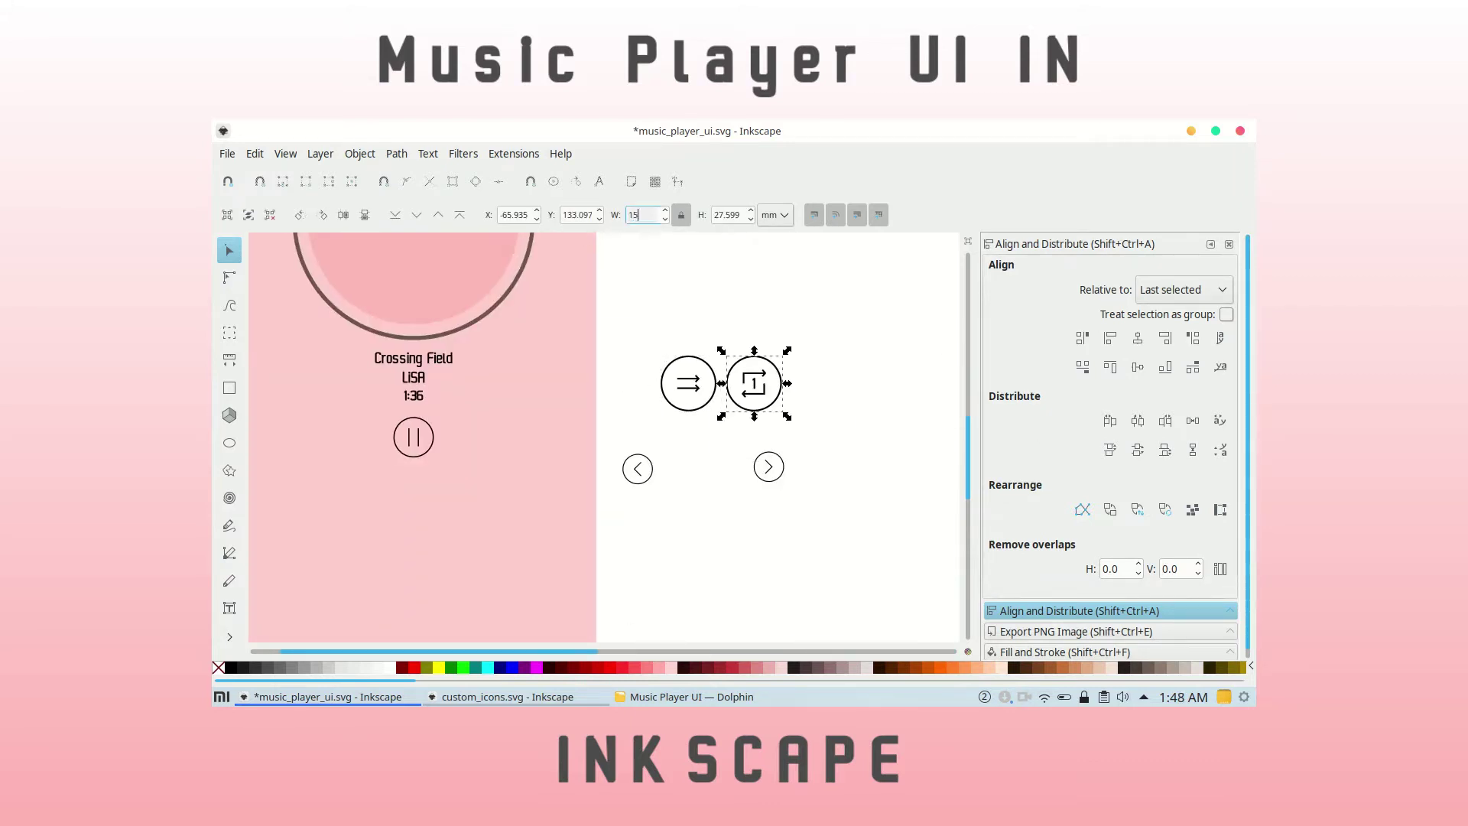
{"action": "key", "text": "Return"}
Arrange repeat, previous, next and shuffle in a row around the pause icon.
{"action": "mouse_move", "coordinate": [609, 318]}
{"action": "left_mouse_down"}
{"action": "mouse_move", "coordinate": [719, 430]}
{"action": "mouse_move", "coordinate": [420, 443]}
{"action": "mouse_move", "coordinate": [431, 435]}
{"action": "left_mouse_up"}
{"action": "scroll", "coordinate": [739, 439], "scroll_direction": "left", "scroll_amount": 2}
{"action": "left_click_drag", "start_coordinate": [834, 467], "coordinate": [522, 435]}
{"action": "left_click_drag", "start_coordinate": [741, 396], "coordinate": [574, 439]}
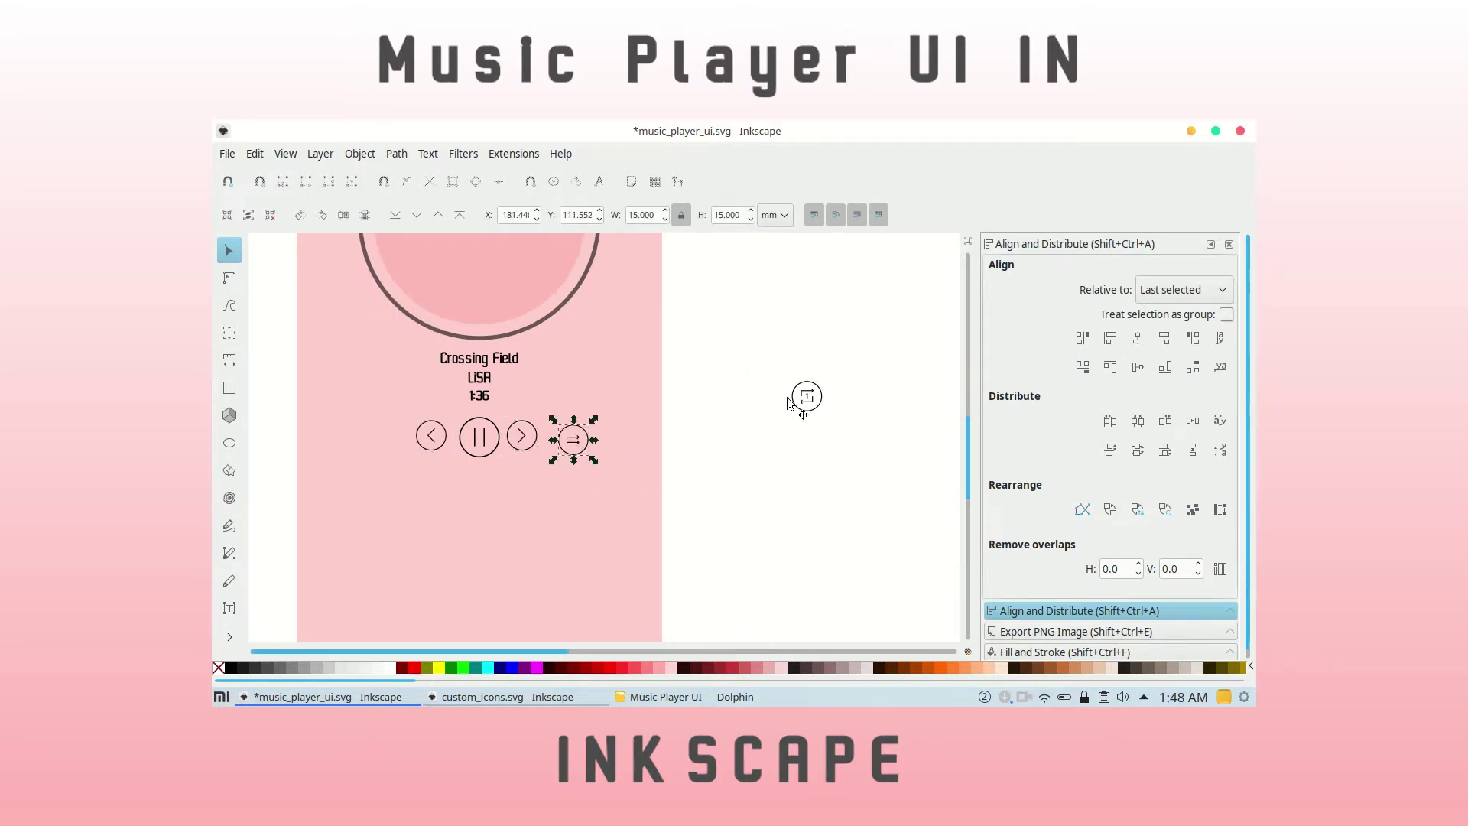
{"action": "left_click_drag", "start_coordinate": [788, 403], "coordinate": [366, 448]}
Vertically centre the next icon on the pause icon.
{"action": "left_click", "coordinate": [432, 436], "text": "shift"}
{"action": "left_click", "coordinate": [480, 437], "text": "shift"}
{"action": "left_click", "coordinate": [522, 436], "text": "shift"}
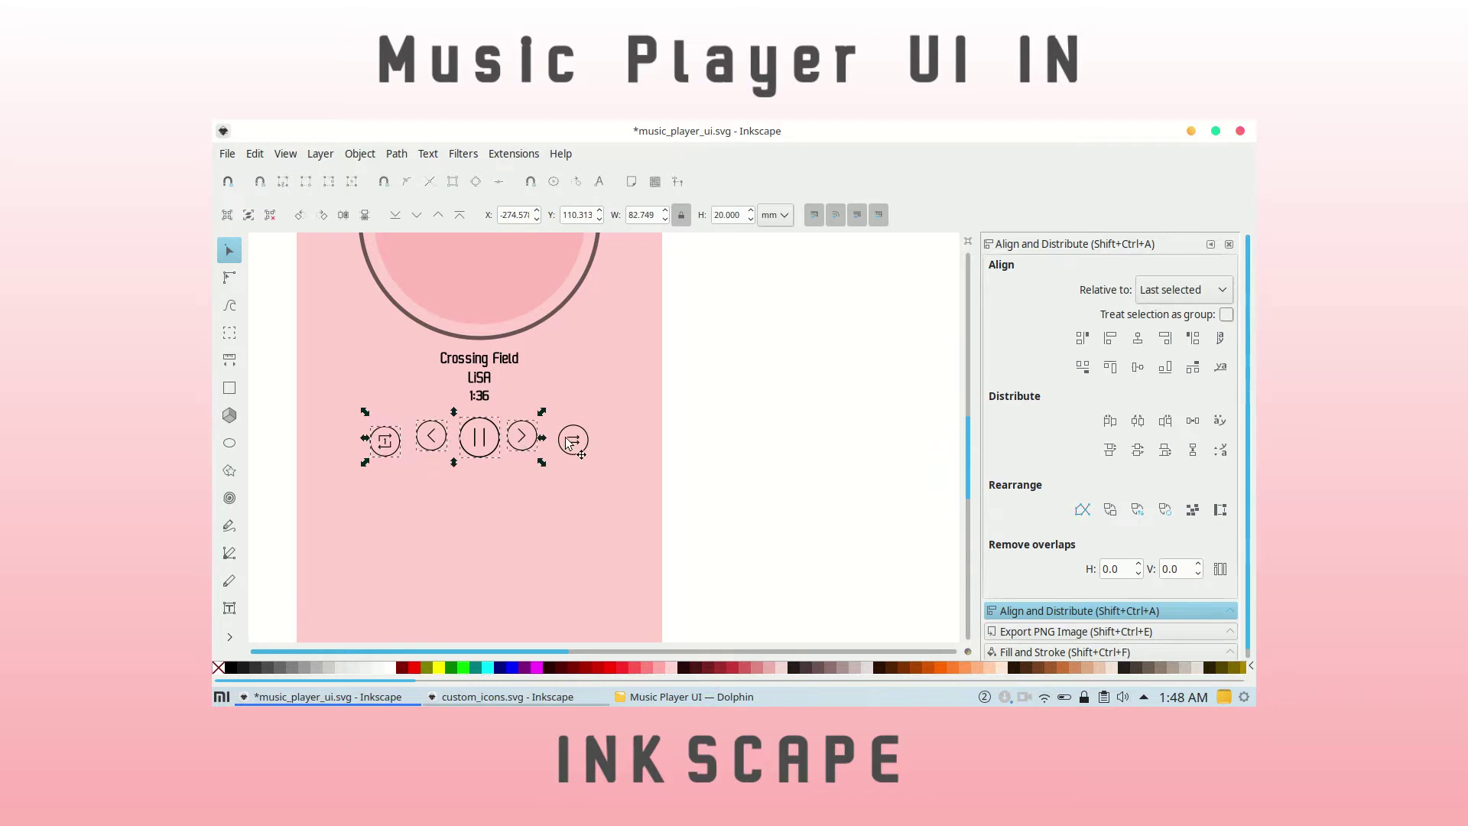
{"action": "left_click", "coordinate": [567, 440], "text": "shift"}
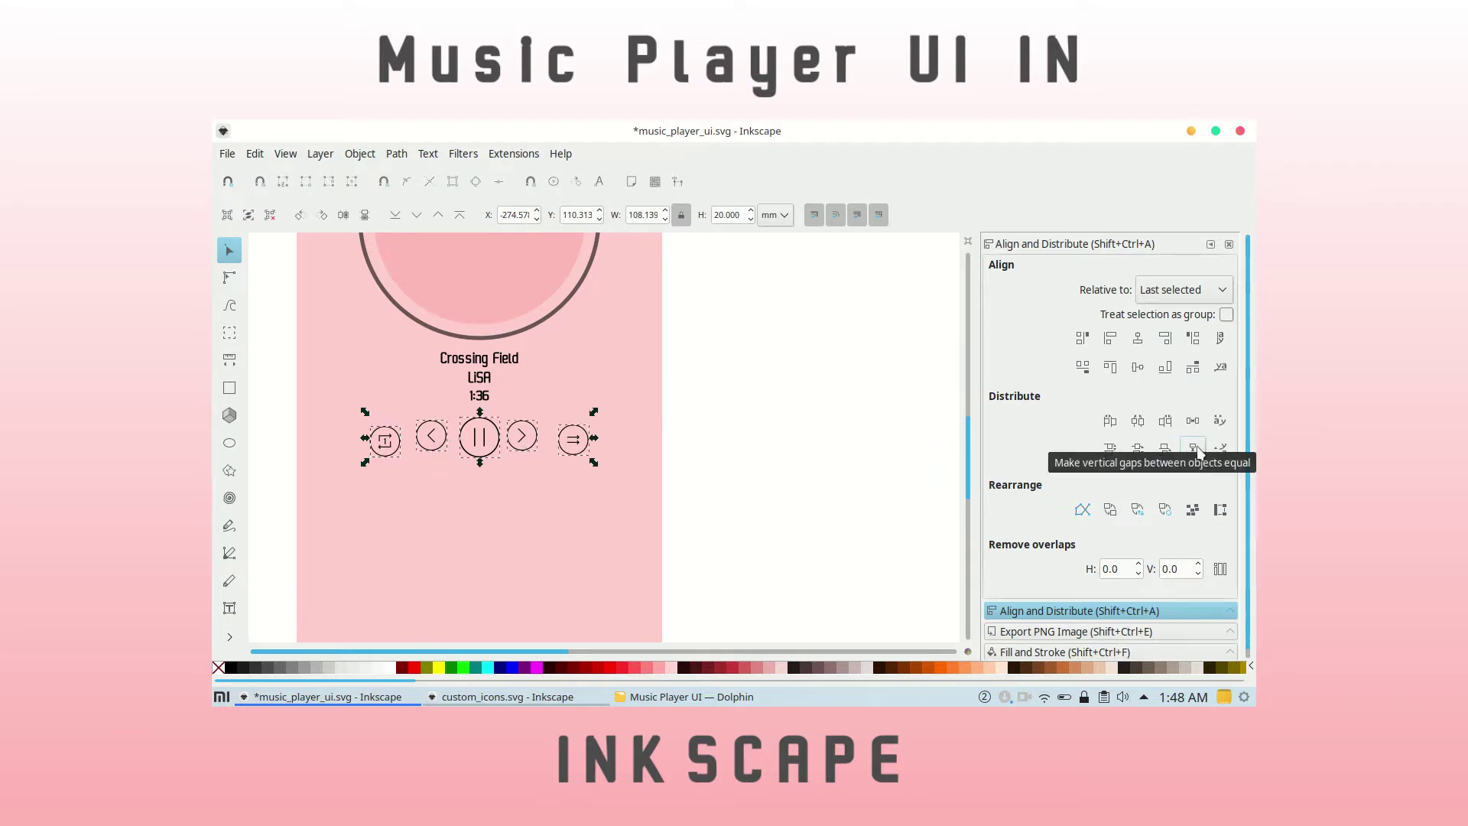
{"action": "left_click", "coordinate": [523, 436]}
{"action": "scroll", "coordinate": [509, 406], "scroll_direction": "up", "scroll_amount": 1}
{"action": "left_click", "coordinate": [468, 450], "text": "shift"}
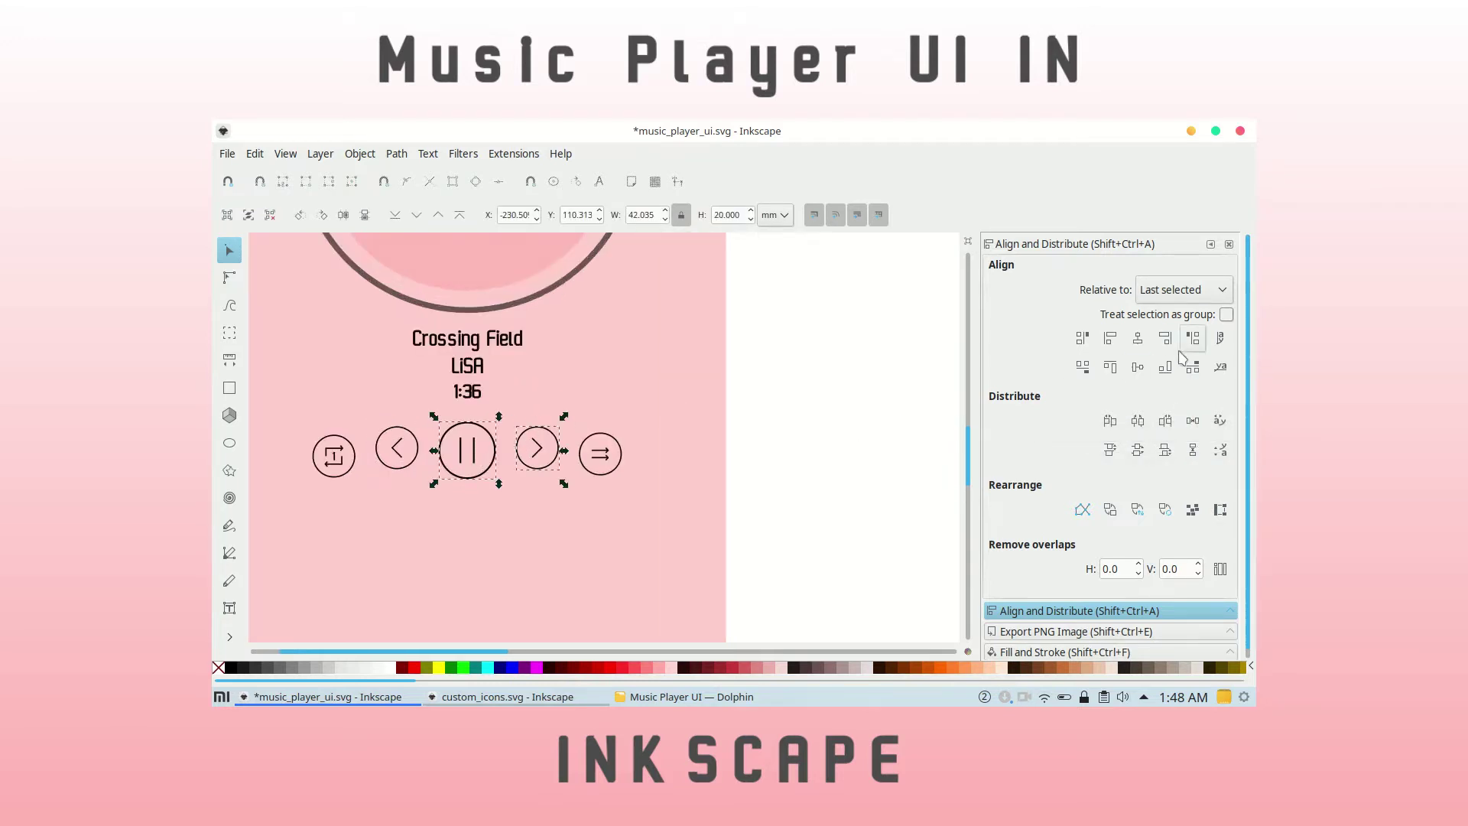
{"action": "left_click", "coordinate": [1138, 367]}
Vertically centre previous on pause, then repeat on previous.
{"action": "left_click", "coordinate": [397, 447]}
{"action": "left_click", "coordinate": [467, 450], "text": "shift"}
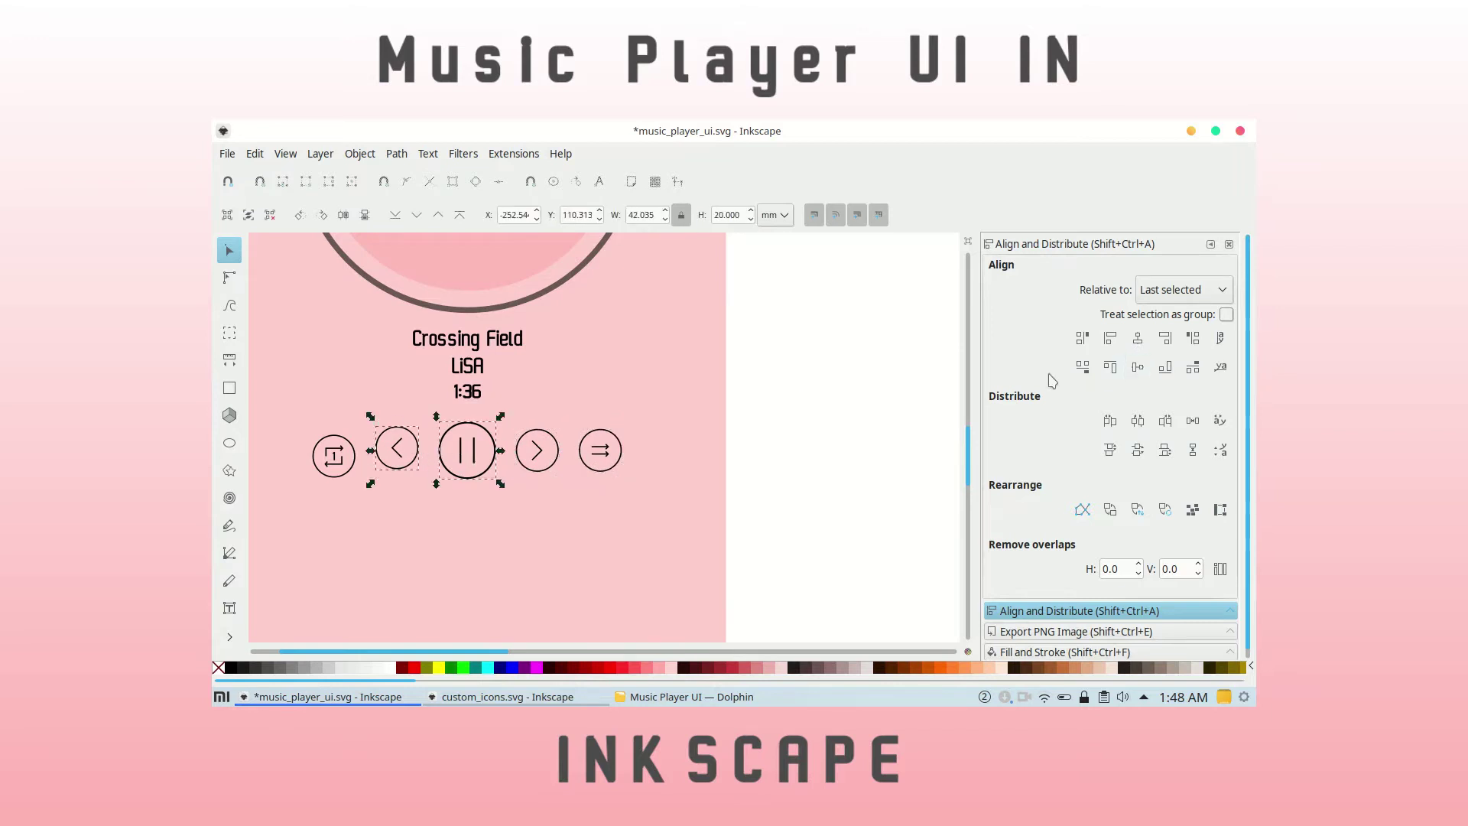
{"action": "left_click", "coordinate": [1138, 366]}
{"action": "left_click", "coordinate": [335, 455]}
{"action": "left_click", "coordinate": [397, 451], "text": "shift"}
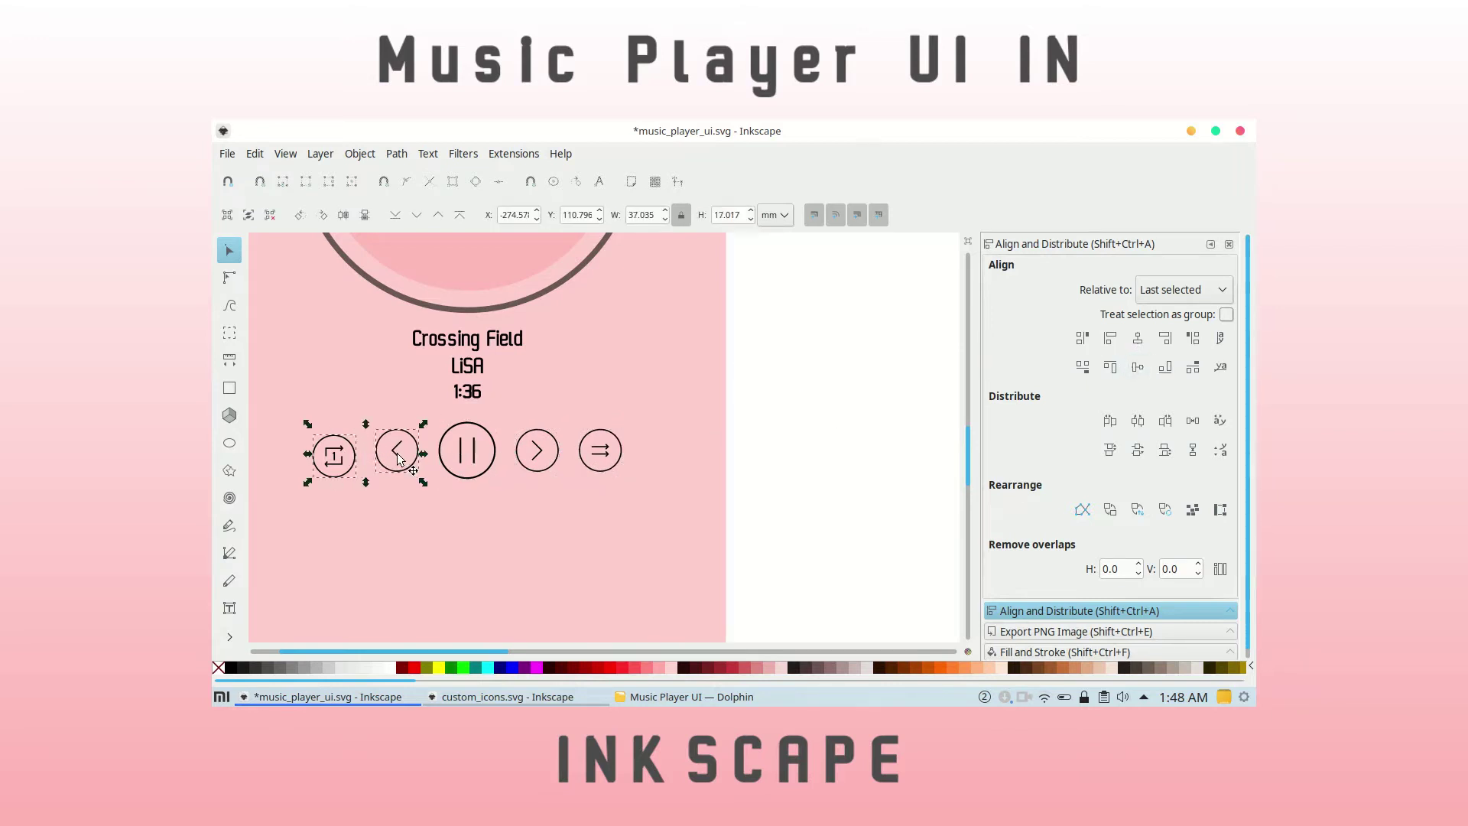
{"action": "left_click", "coordinate": [1138, 366]}
Zoom out to view the whole player and select the 1:36 time text.
{"action": "left_click", "coordinate": [777, 423]}
{"action": "key", "text": "minus"}
{"action": "scroll", "coordinate": [570, 407], "scroll_direction": "down", "scroll_amount": 3}
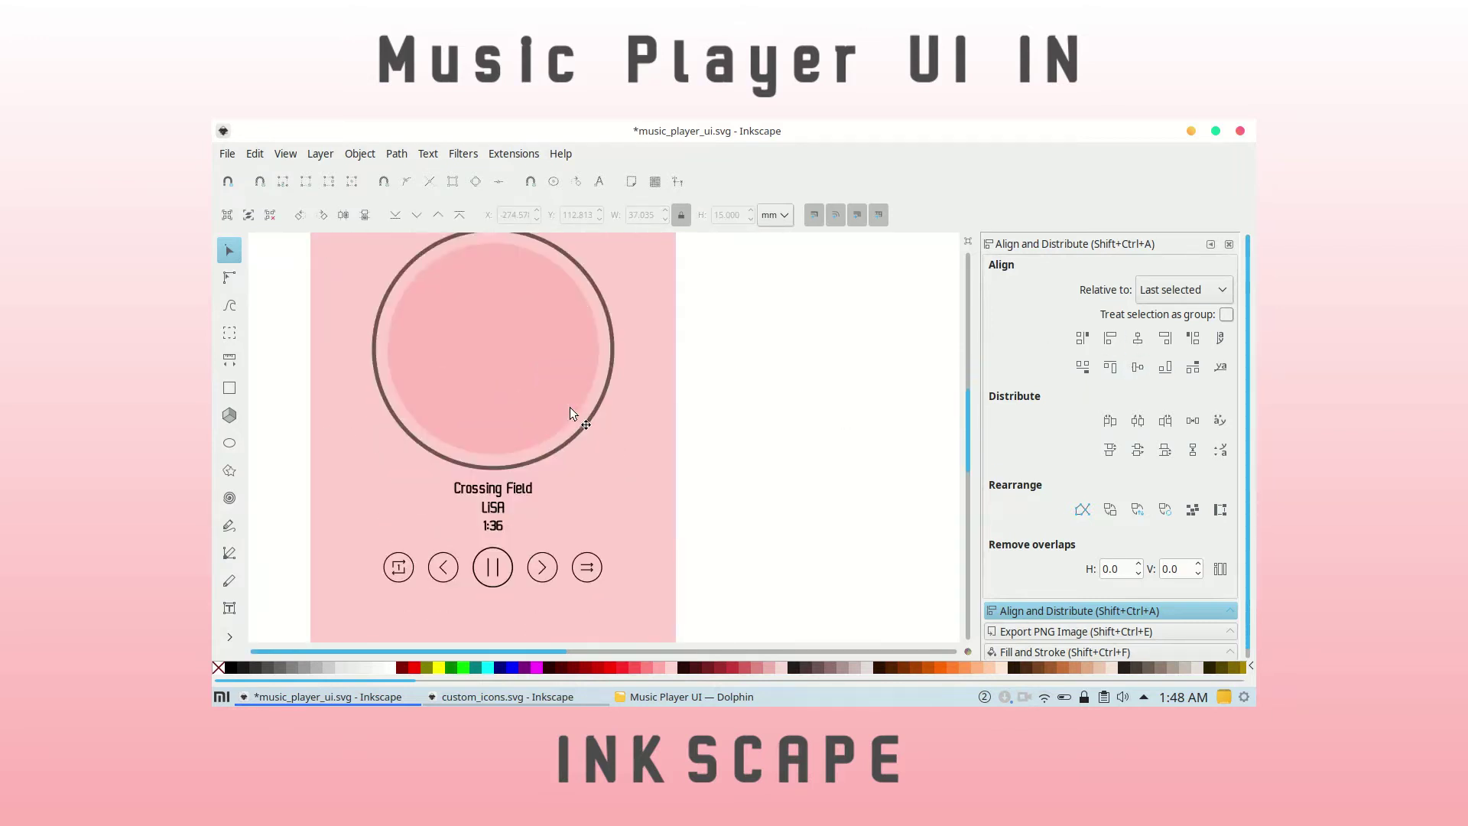
{"action": "scroll", "coordinate": [570, 407], "scroll_direction": "down", "scroll_amount": 3}
{"action": "left_click", "coordinate": [496, 347]}
Duplicate the Crossing Field title, enlarge it below the controls and retype it as 'Playing Queue'.
{"action": "left_click", "coordinate": [704, 422]}
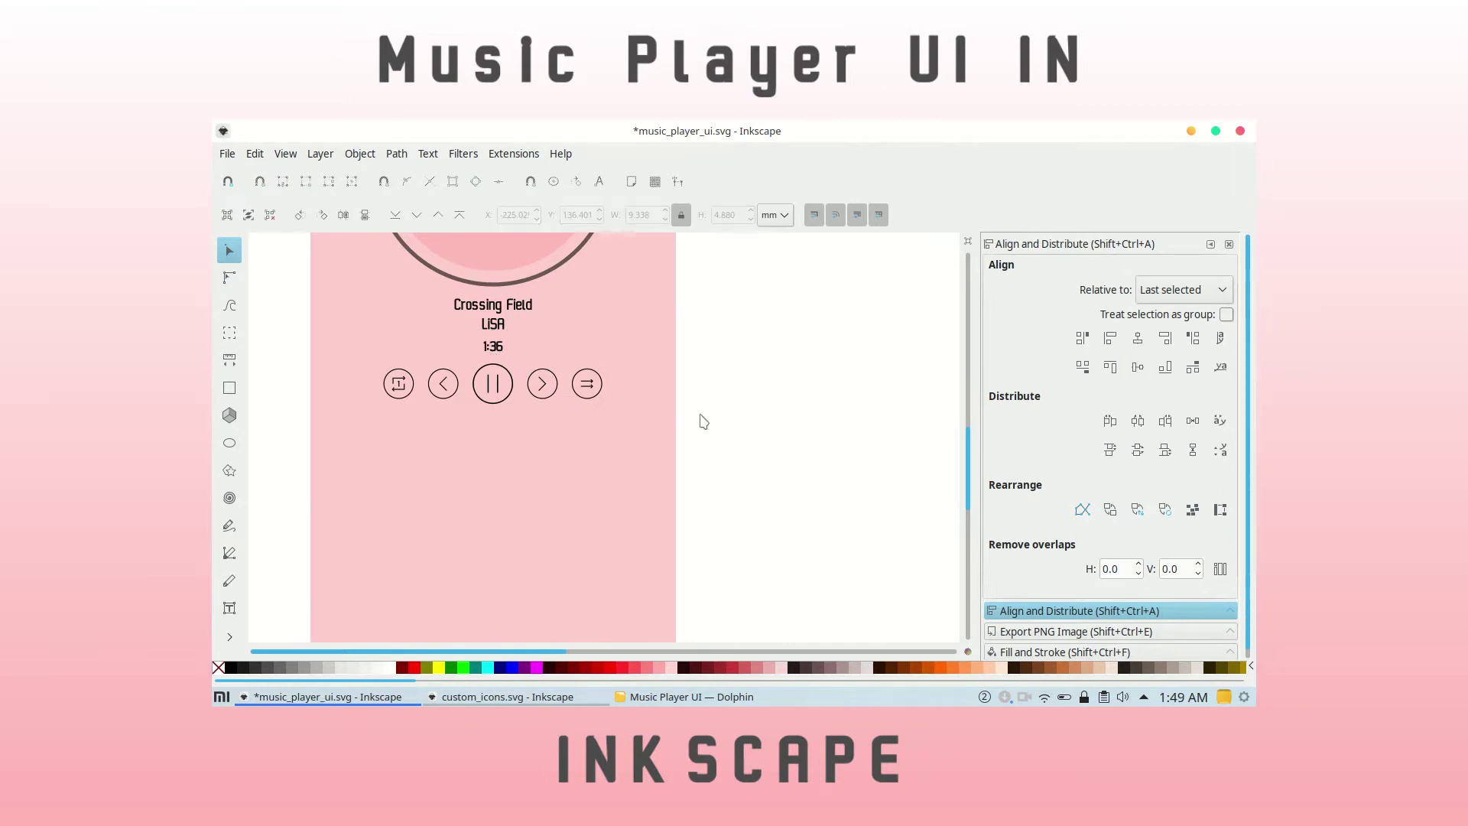
{"action": "scroll", "coordinate": [702, 420], "scroll_direction": "up", "scroll_amount": 4}
{"action": "scroll", "coordinate": [701, 420], "scroll_direction": "down", "scroll_amount": 3}
{"action": "left_click", "coordinate": [501, 330]}
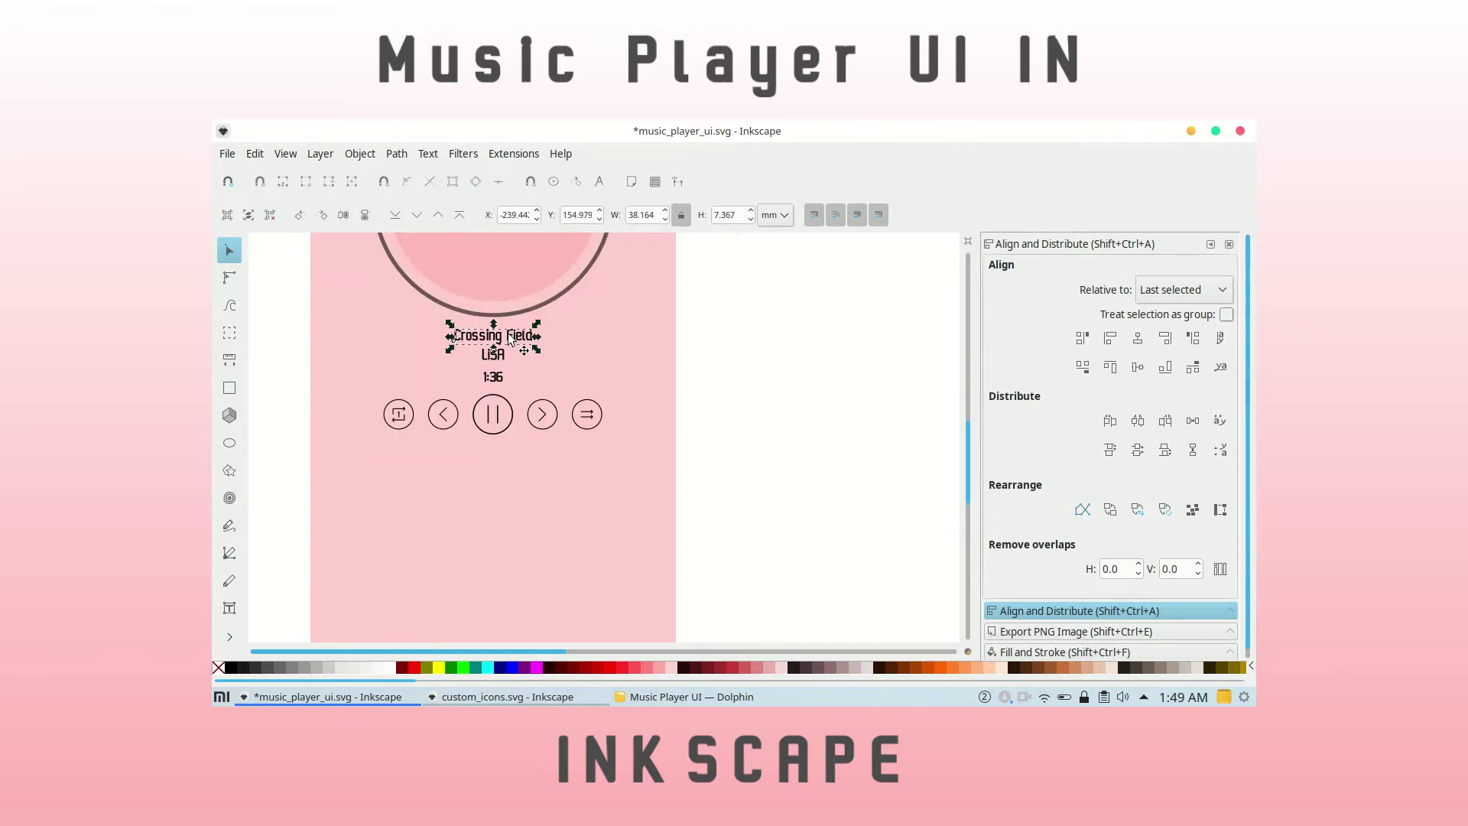
{"action": "key", "text": "ctrl+d"}
{"action": "mouse_move", "coordinate": [507, 336]}
{"action": "left_mouse_down"}
{"action": "mouse_move", "coordinate": [392, 458]}
{"action": "mouse_move", "coordinate": [466, 507]}
{"action": "left_mouse_up"}
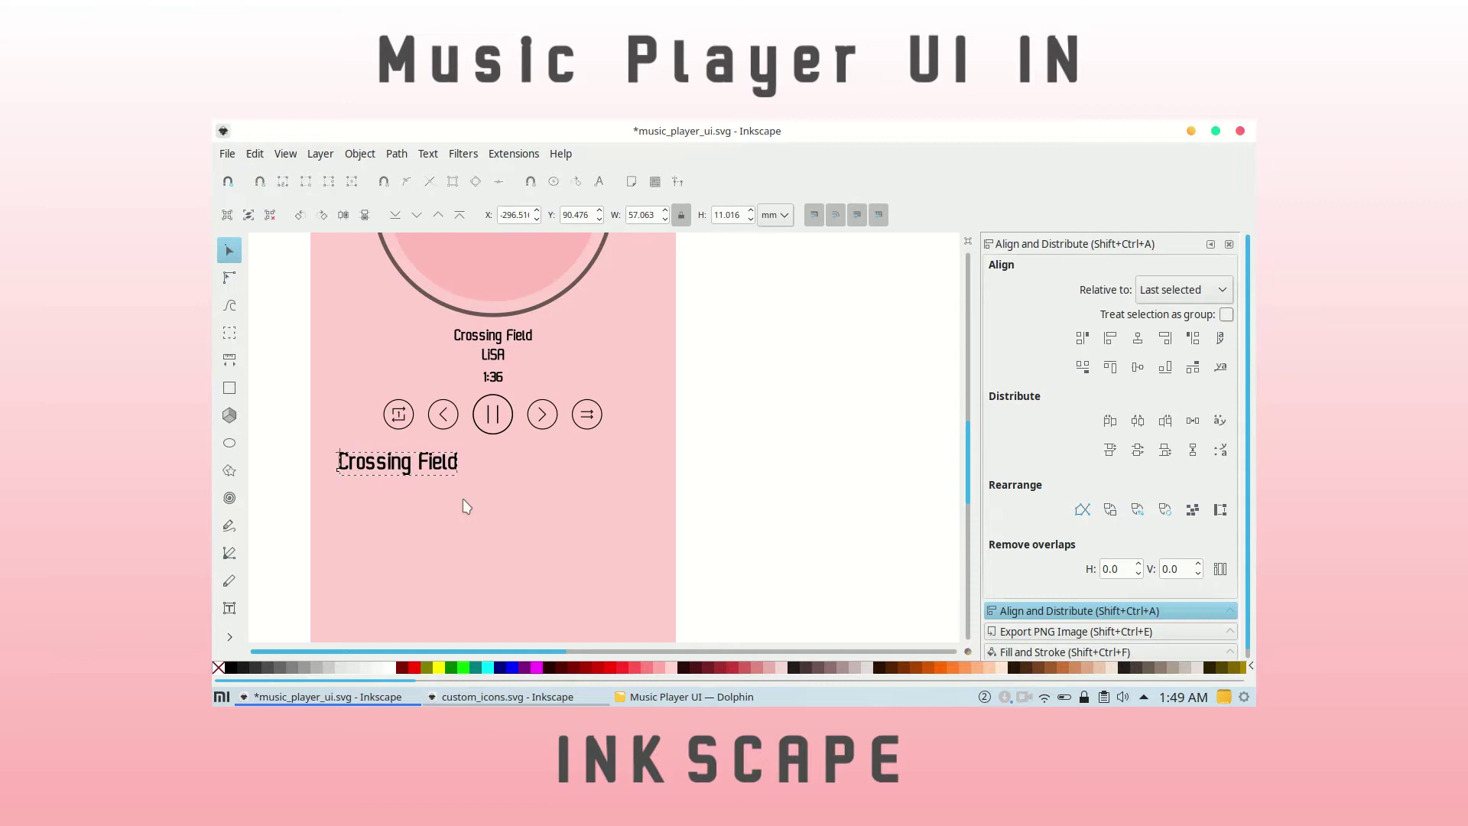
{"action": "double_click", "coordinate": [433, 474]}
{"action": "key", "text": "ctrl+a"}
{"action": "type", "text": "Pla"}
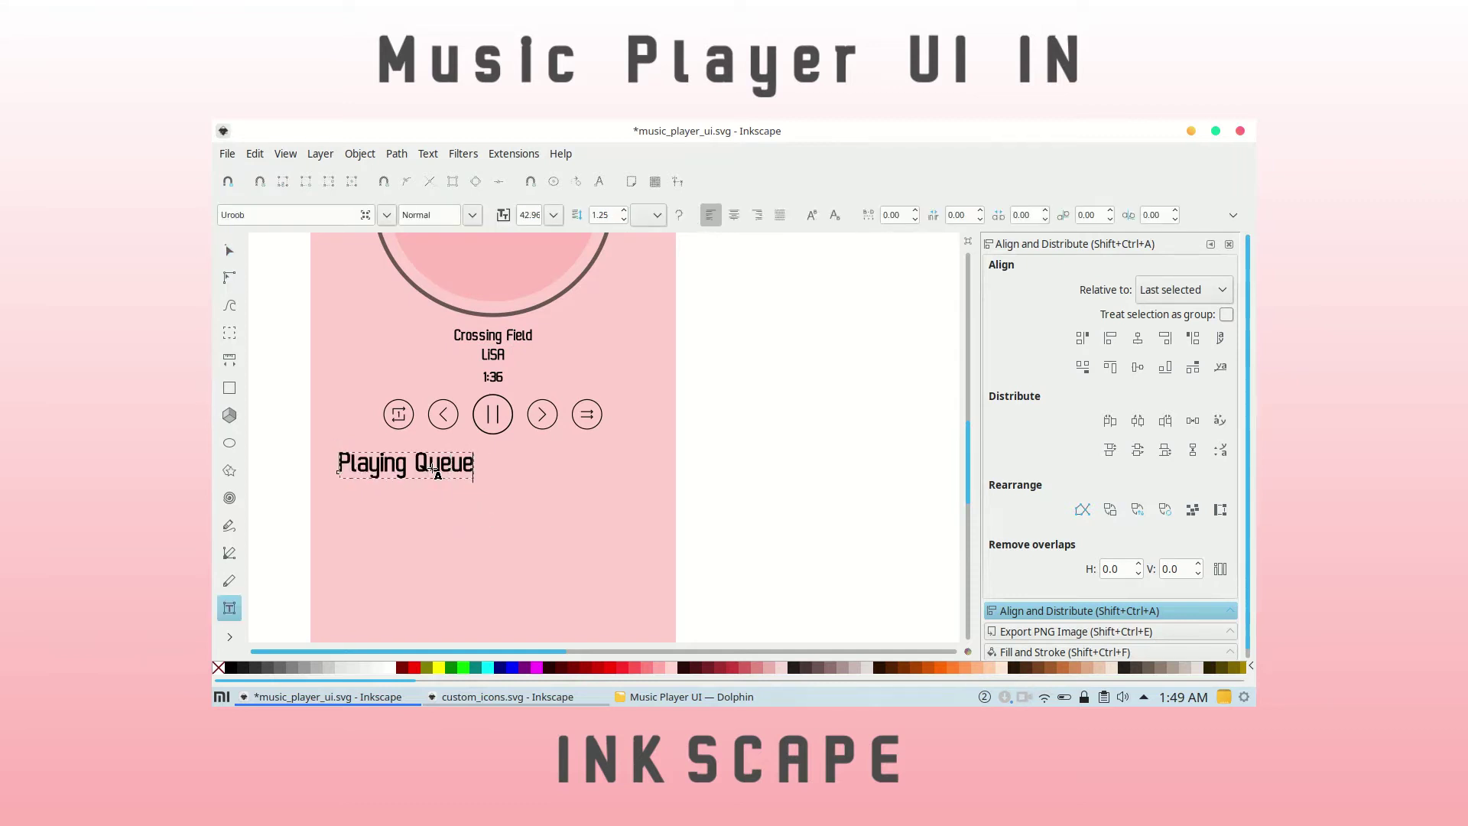
{"action": "left_click", "coordinate": [229, 250]}
Nudge the Playing Queue heading slightly lower.
{"action": "scroll", "coordinate": [320, 365], "scroll_direction": "down", "scroll_amount": 2}
{"action": "scroll", "coordinate": [319, 366], "scroll_direction": "up", "scroll_amount": 2}
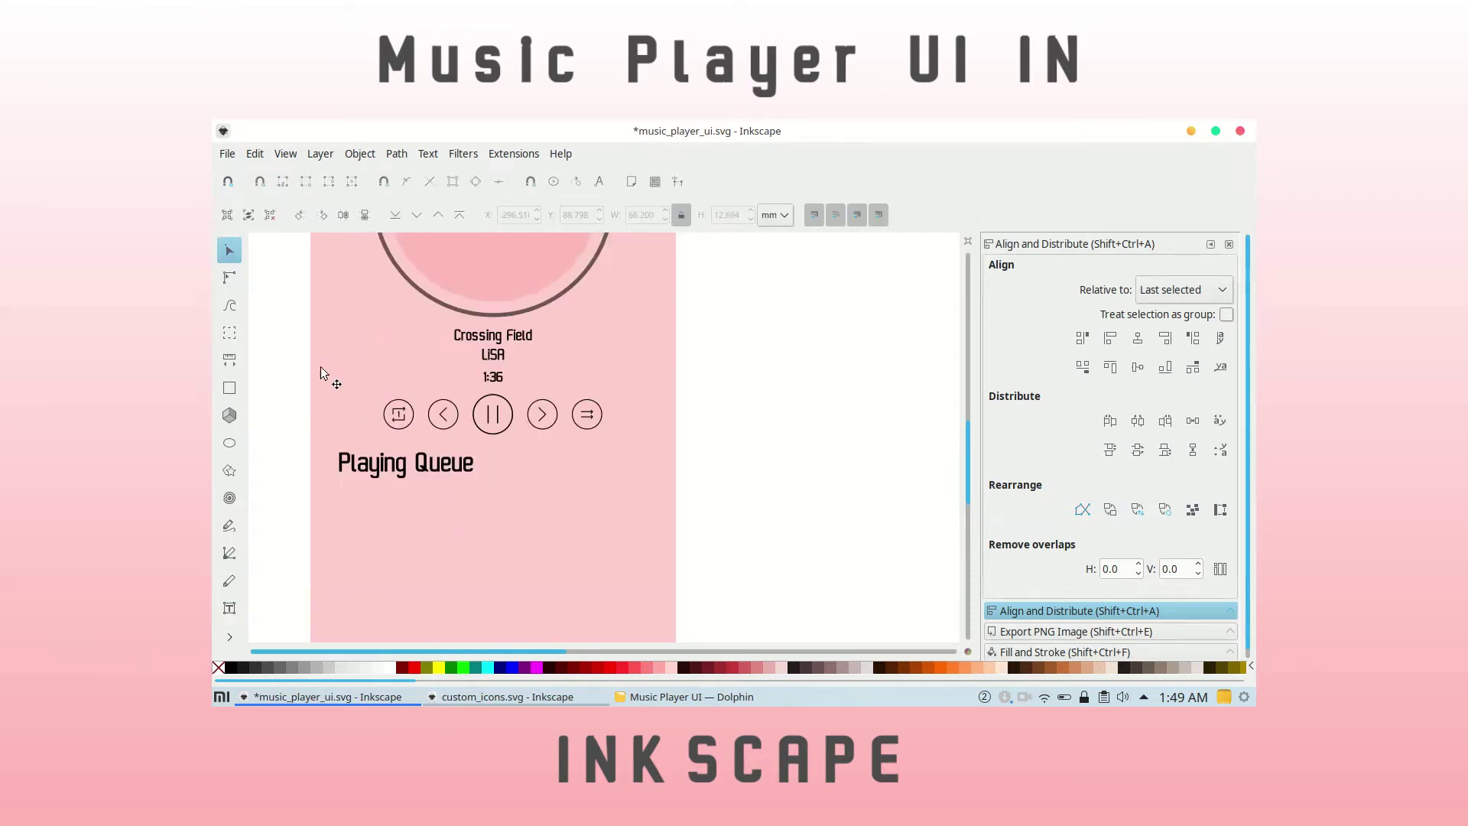
{"action": "scroll", "coordinate": [320, 365], "scroll_direction": "up", "scroll_amount": 10}
{"action": "scroll", "coordinate": [321, 365], "scroll_direction": "down", "scroll_amount": 12}
{"action": "left_click_drag", "start_coordinate": [370, 410], "coordinate": [372, 416]}
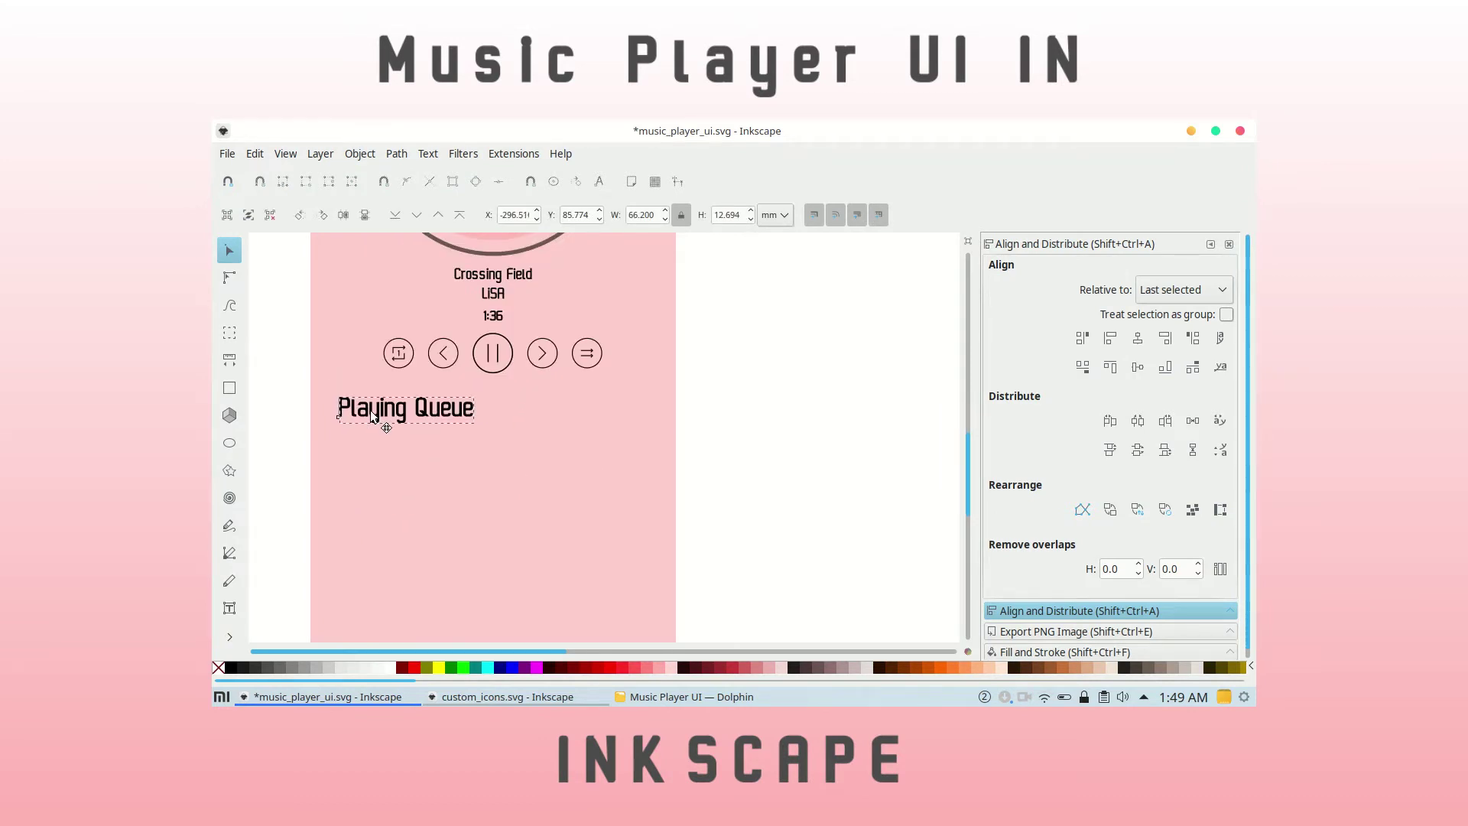
{"action": "key", "text": "Escape"}
{"action": "scroll", "coordinate": [621, 353], "scroll_direction": "up", "scroll_amount": 4}
{"action": "scroll", "coordinate": [621, 354], "scroll_direction": "down", "scroll_amount": 2}
{"action": "scroll", "coordinate": [596, 398], "scroll_direction": "down", "scroll_amount": 1}
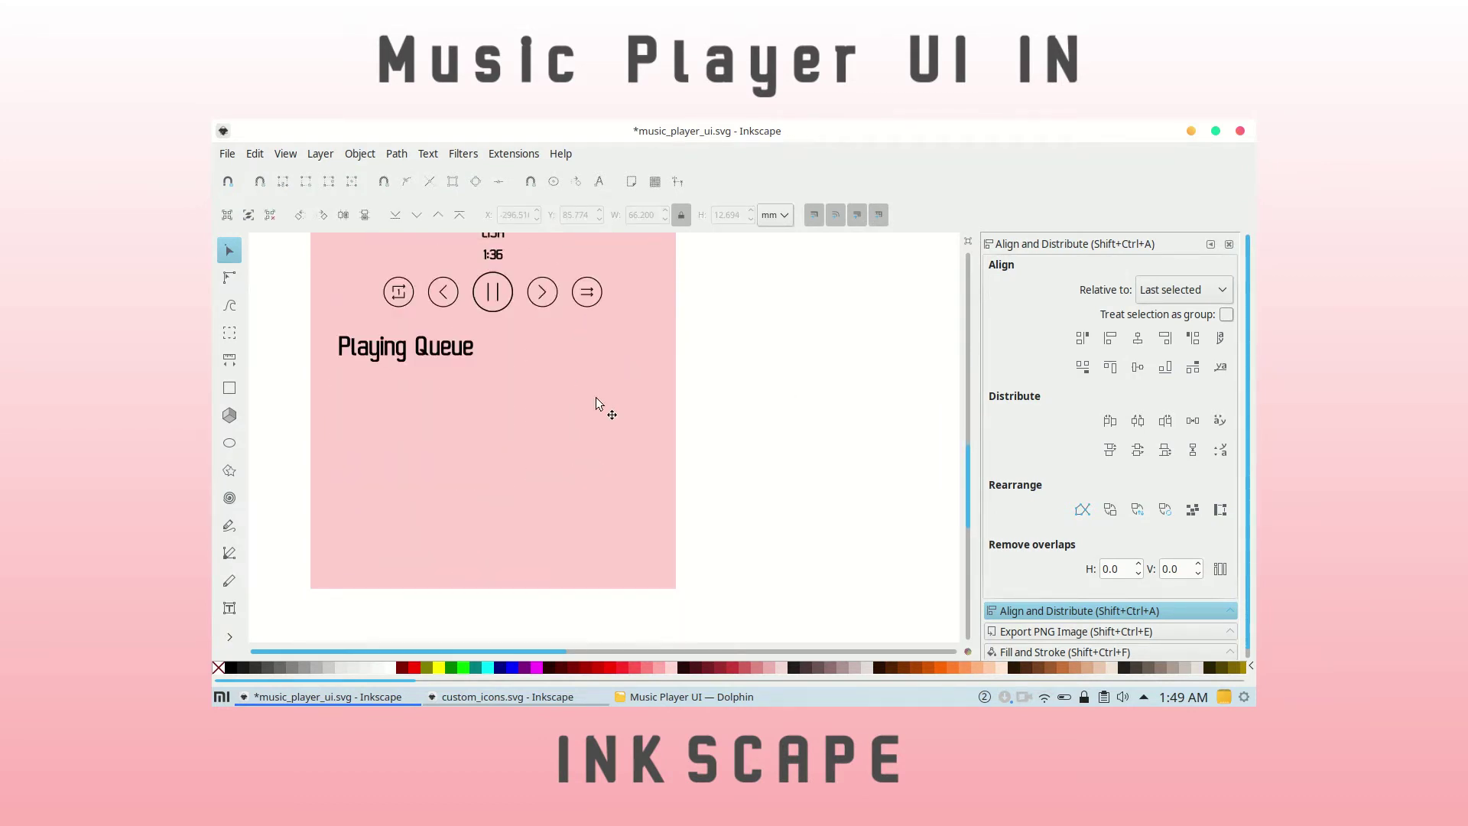
Copy the music-note icon from custom_icons.svg into the player and size it 15 mm.
{"action": "key", "text": "alt+Tab"}
{"action": "left_click", "coordinate": [705, 464]}
{"action": "key", "text": "ctrl+c"}
{"action": "key", "text": "alt+Tab"}
{"action": "key", "text": "ctrl+v"}
{"action": "type", "text": "15"}
{"action": "key", "text": "Return"}
Move the music-note icon below Playing Queue and left-align it with the heading.
{"action": "scroll", "coordinate": [417, 601], "scroll_direction": "left", "scroll_amount": 2}
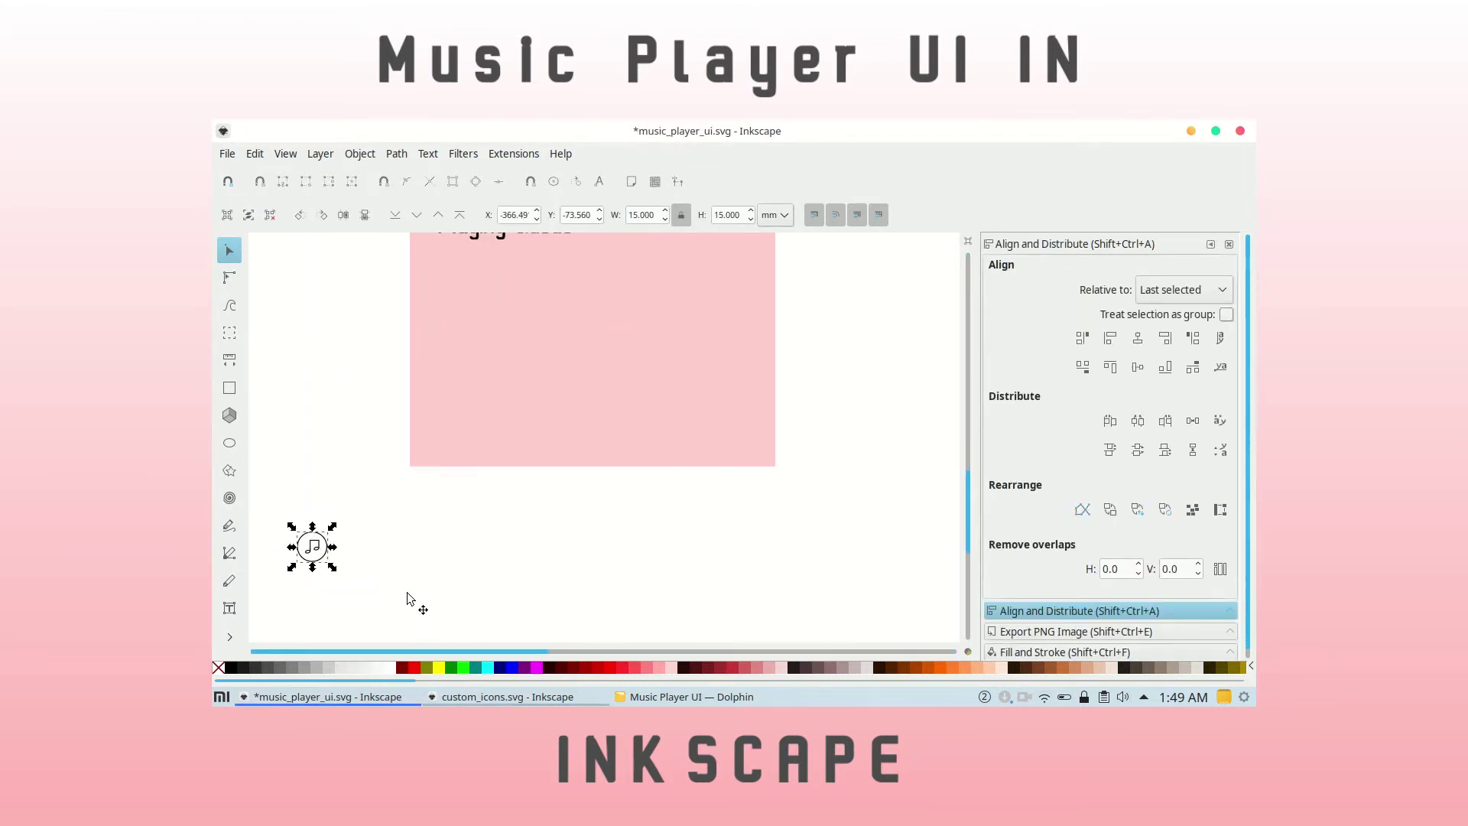
{"action": "mouse_move", "coordinate": [319, 545]}
{"action": "left_mouse_down"}
{"action": "mouse_move", "coordinate": [491, 466]}
{"action": "mouse_move", "coordinate": [482, 414]}
{"action": "left_mouse_up"}
{"action": "left_click", "coordinate": [505, 348], "text": "shift"}
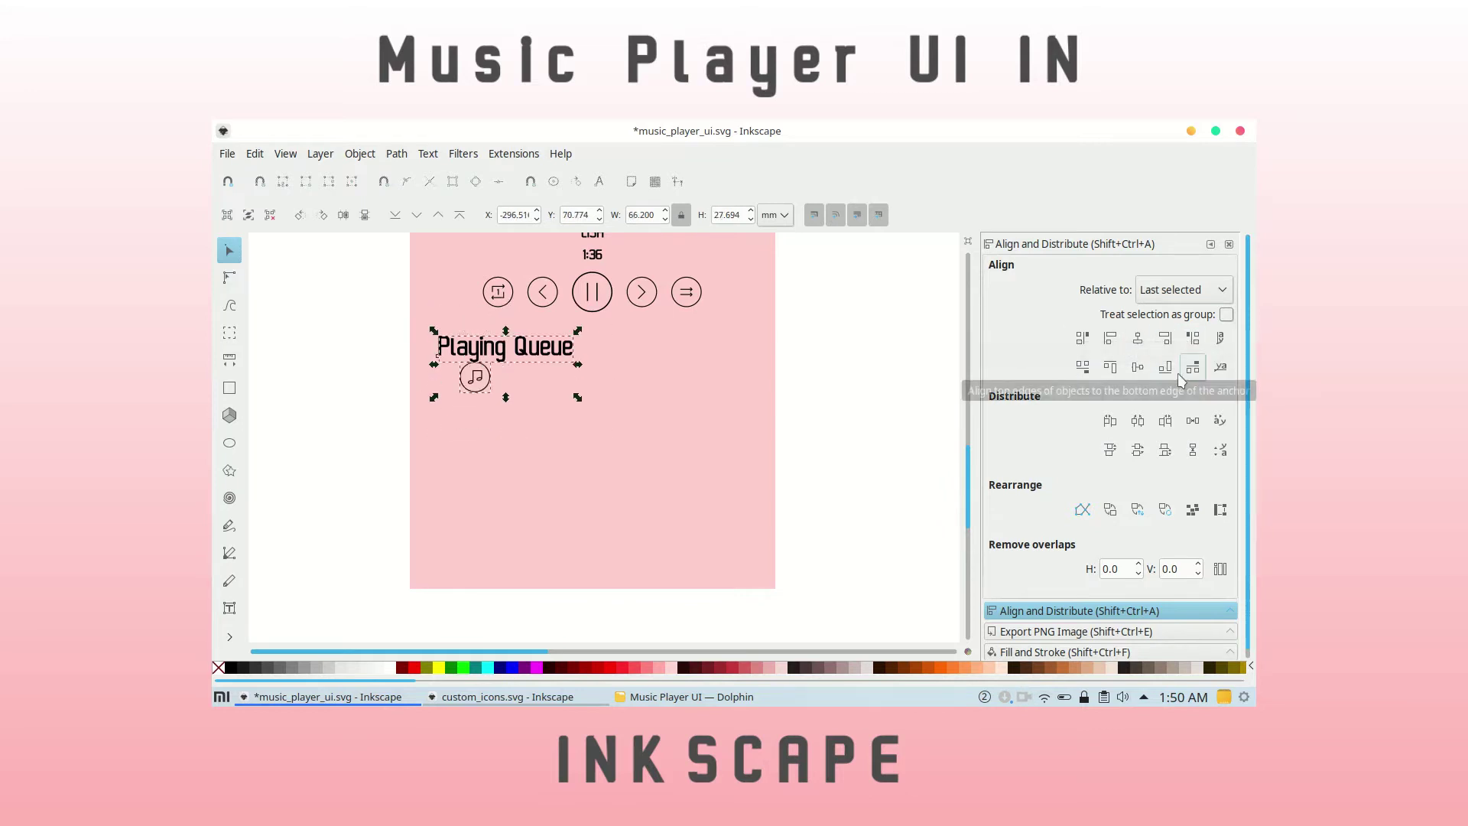
{"action": "left_click", "coordinate": [1110, 337]}
{"action": "left_click", "coordinate": [867, 420]}
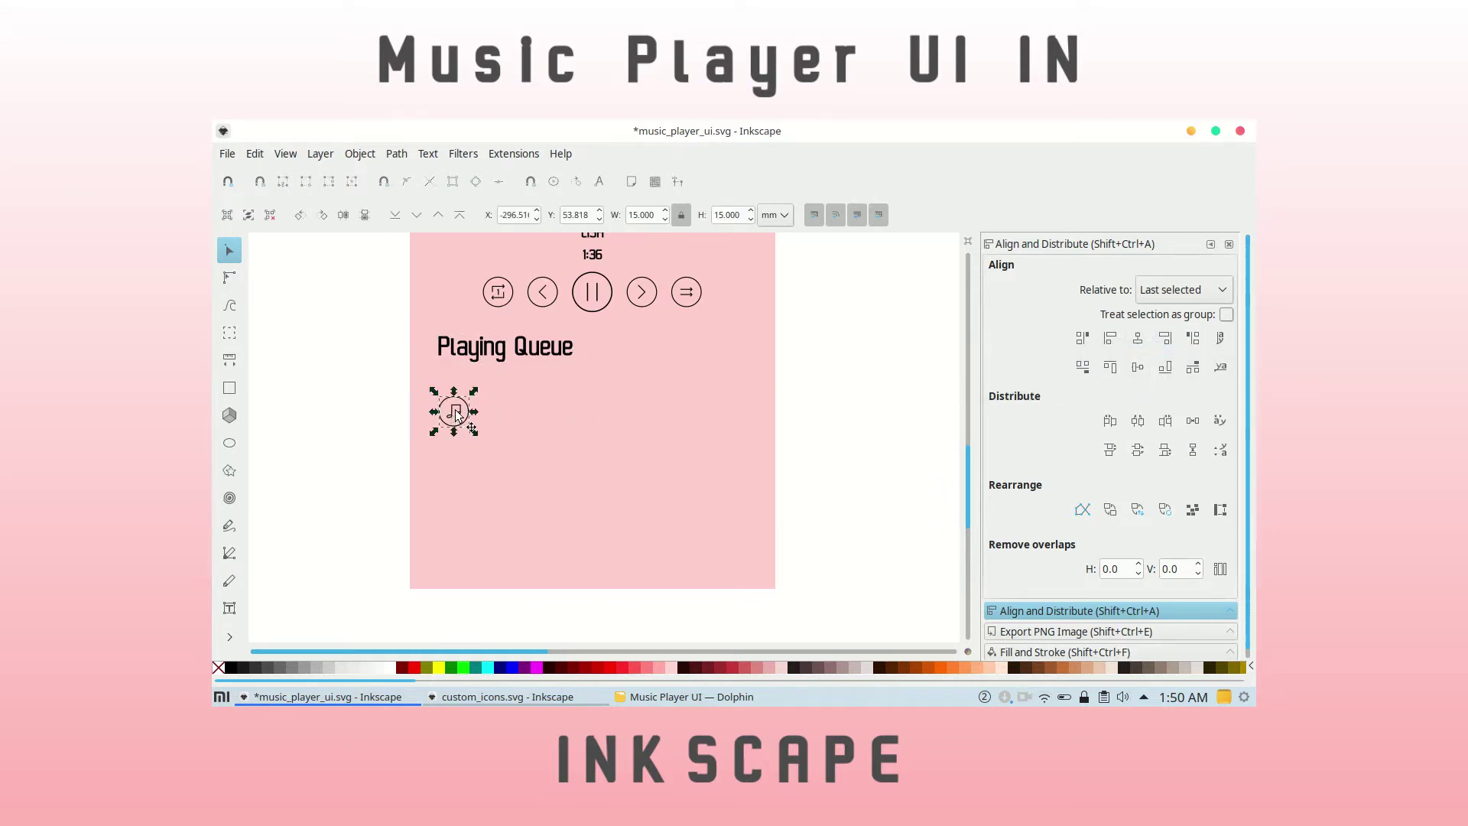
Place the Crossing Field title and LISA artist text beside the queue icon.
{"action": "scroll", "coordinate": [598, 297], "scroll_direction": "up", "scroll_amount": 2}
{"action": "left_click", "coordinate": [581, 277]}
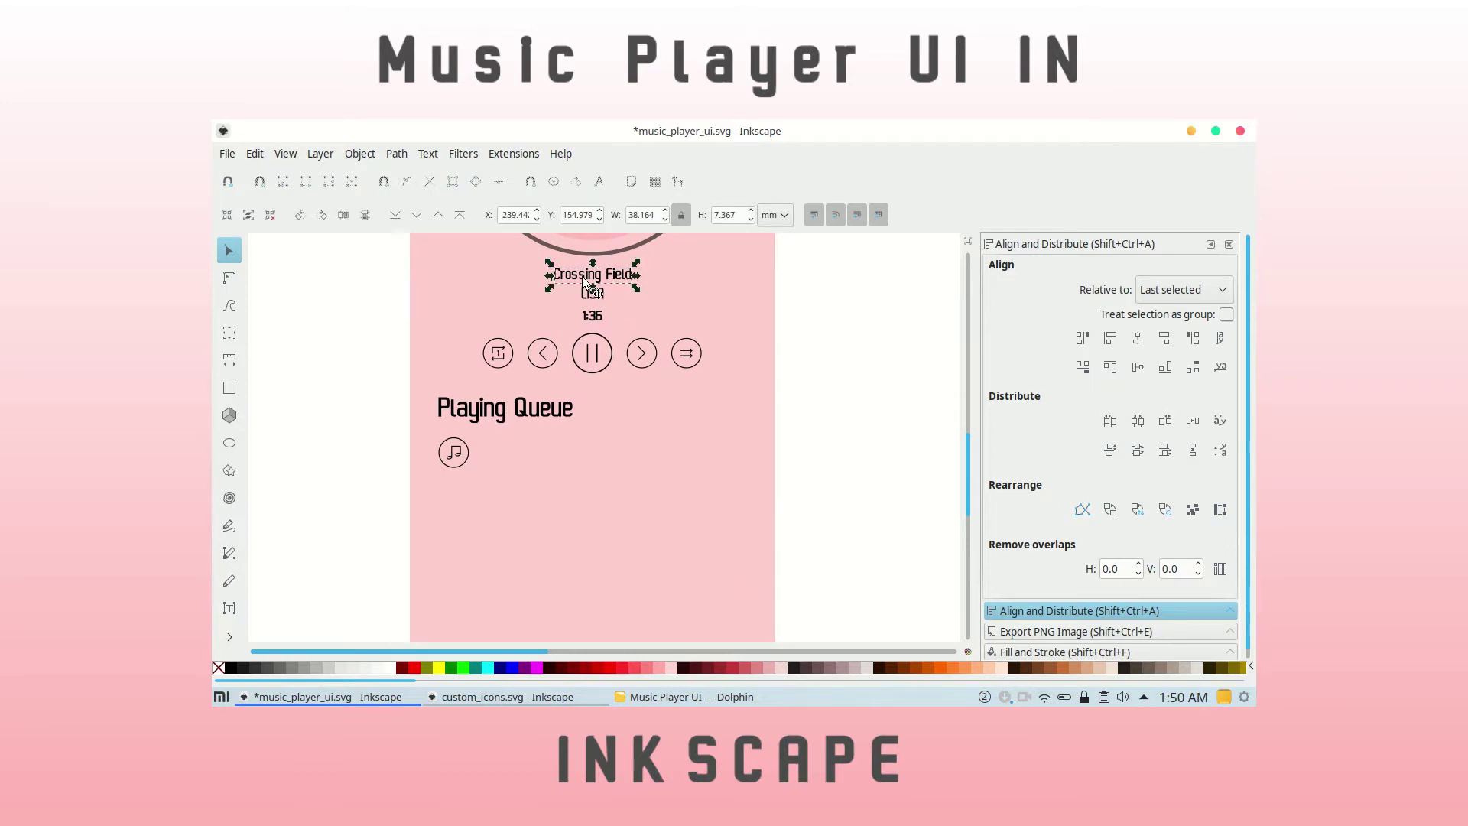
{"action": "left_click_drag", "start_coordinate": [582, 277], "coordinate": [502, 453]}
{"action": "scroll", "coordinate": [502, 453], "scroll_direction": "up", "scroll_amount": 1, "text": "ctrl"}
{"action": "scroll", "coordinate": [553, 402], "scroll_direction": "up", "scroll_amount": 4}
{"action": "left_click", "coordinate": [623, 351]}
{"action": "mouse_move", "coordinate": [521, 571]}
{"action": "left_mouse_down"}
{"action": "mouse_move", "coordinate": [632, 315]}
{"action": "mouse_move", "coordinate": [476, 569]}
{"action": "left_mouse_up"}
{"action": "left_click", "coordinate": [632, 315], "text": "shift"}
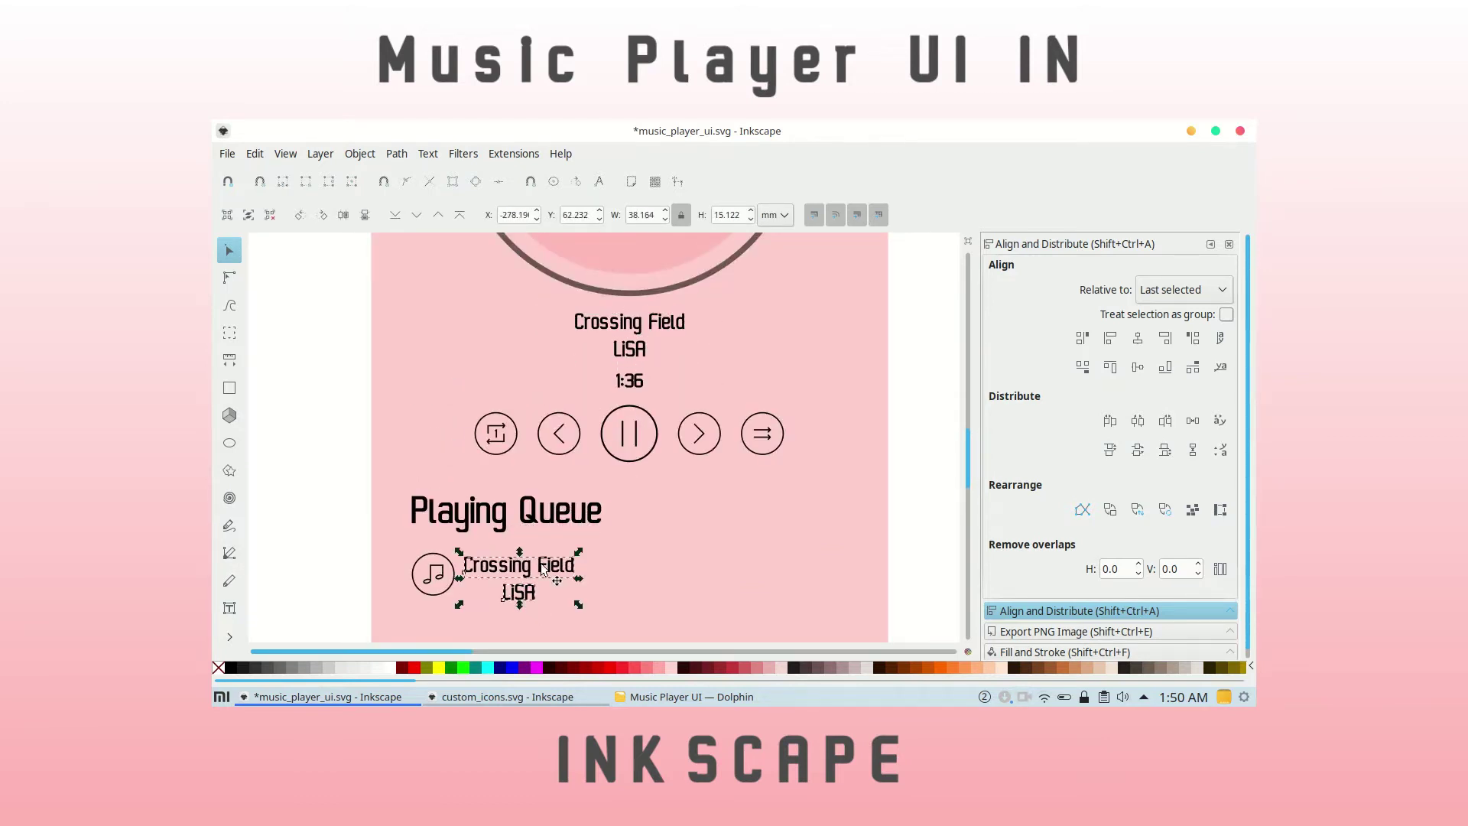
Left-align the artist under the title, nudge it up, and scale both down.
{"action": "scroll", "coordinate": [313, 481], "scroll_direction": "up", "scroll_amount": 1, "text": "ctrl"}
{"action": "left_click", "coordinate": [494, 439], "text": "shift"}
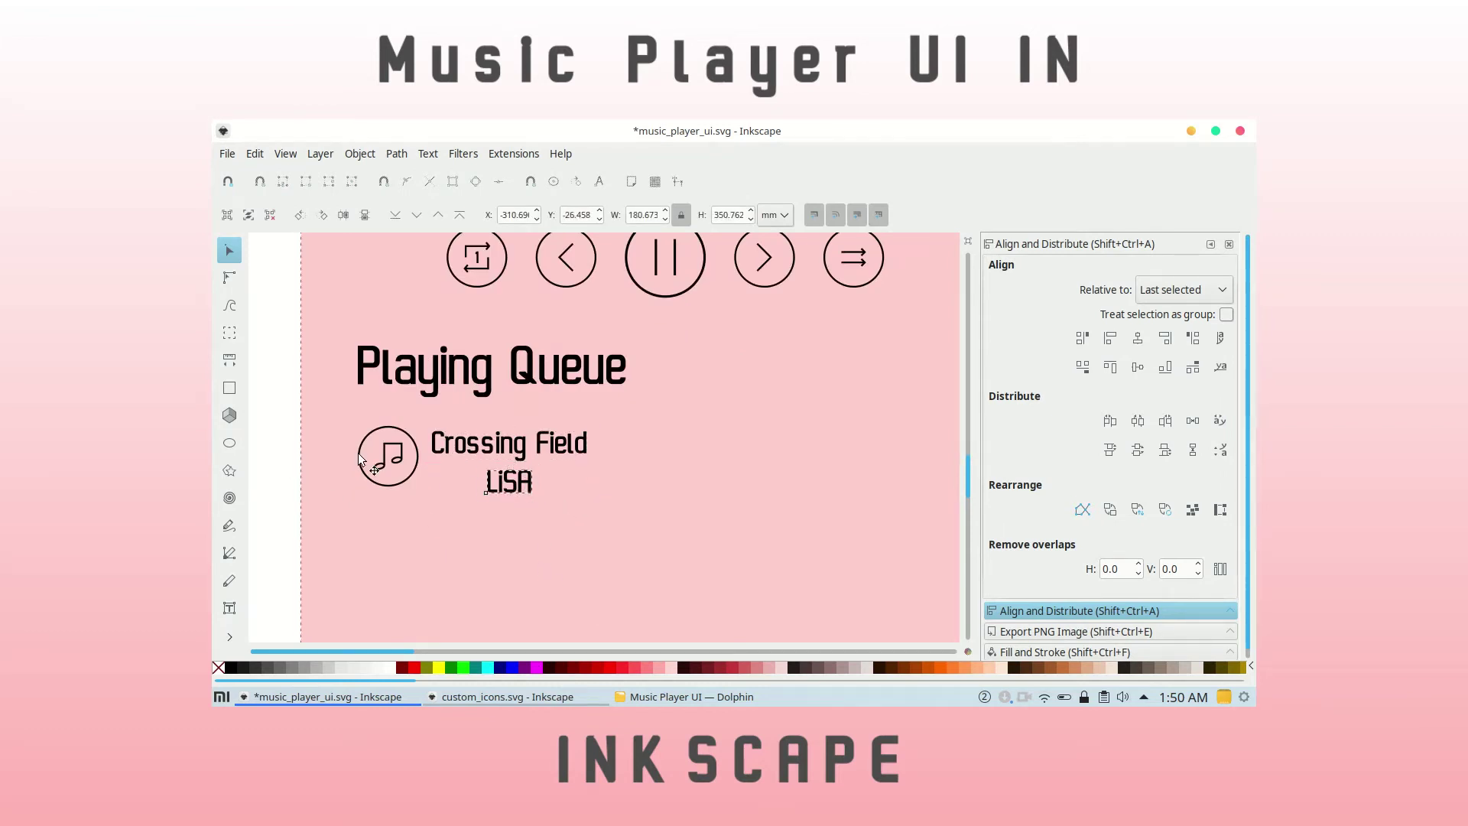
{"action": "left_click", "coordinate": [496, 442], "text": "shift"}
{"action": "left_click", "coordinate": [1110, 337]}
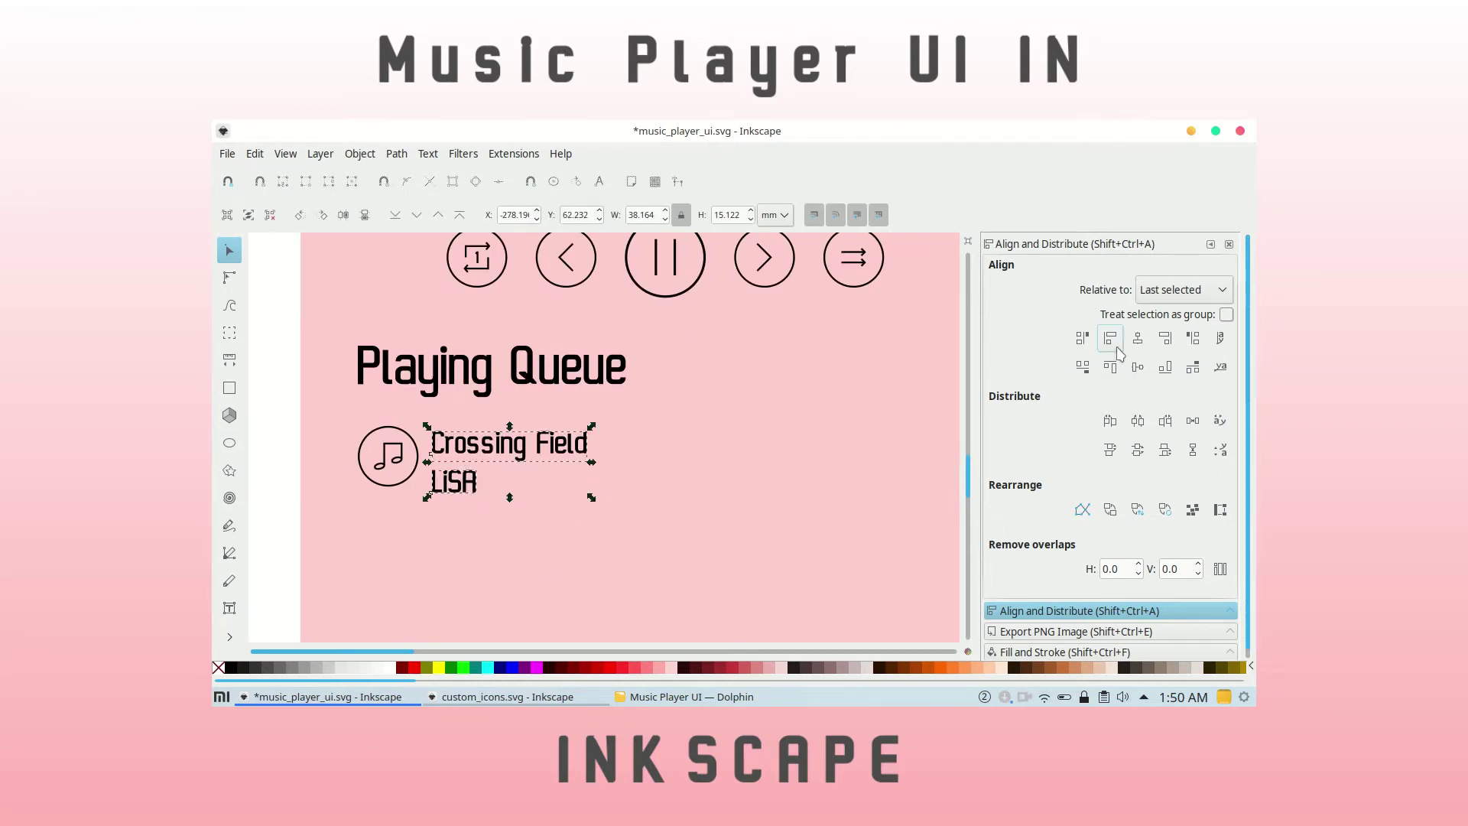
{"action": "left_click", "coordinate": [451, 474]}
{"action": "key", "text": "Up"}
{"action": "key", "text": "Up"}
{"action": "key", "text": "Up"}
{"action": "left_click", "coordinate": [497, 450], "text": "shift"}
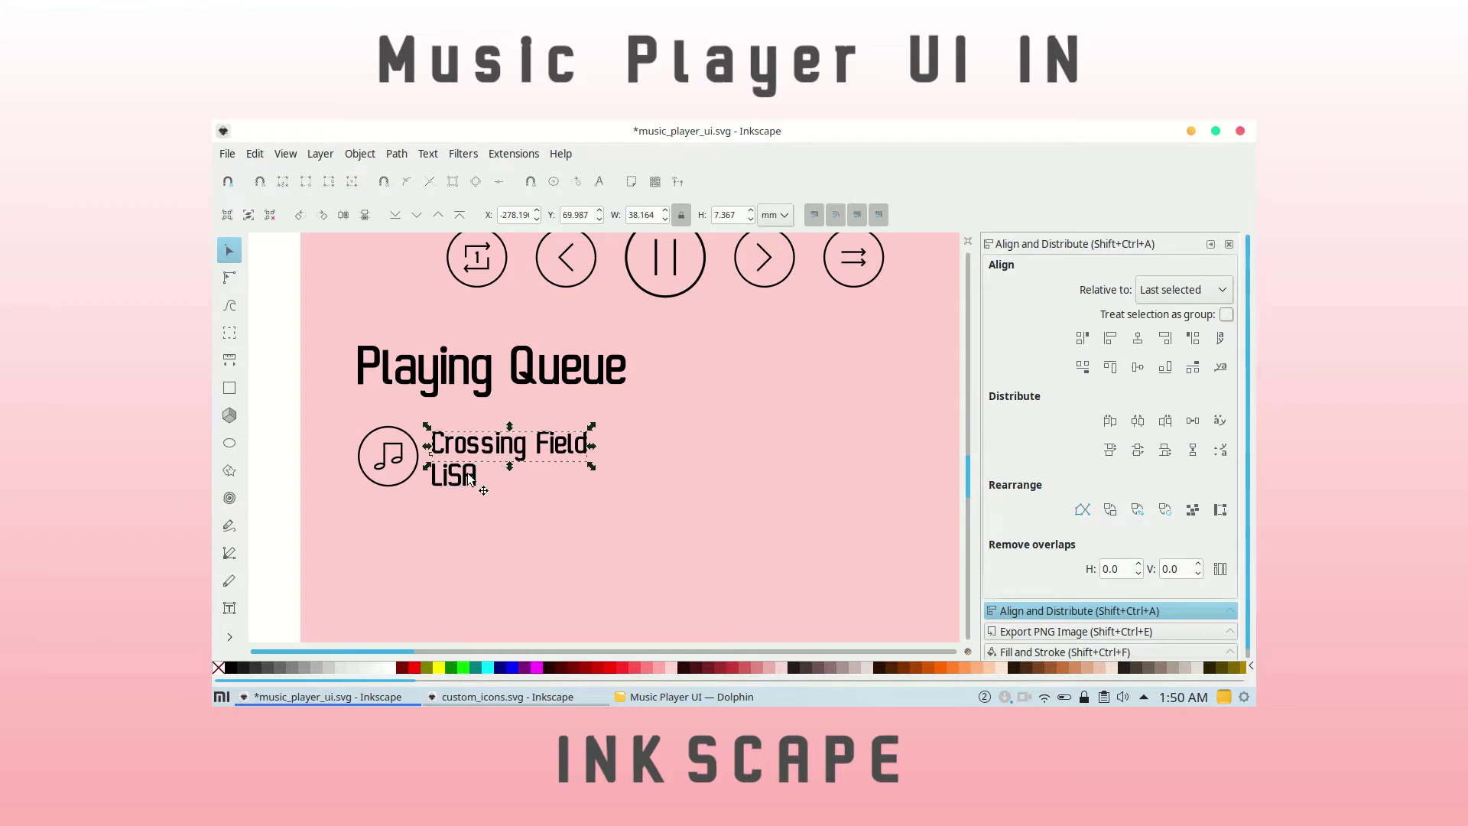
{"action": "left_click_drag", "start_coordinate": [589, 492], "coordinate": [563, 480]}
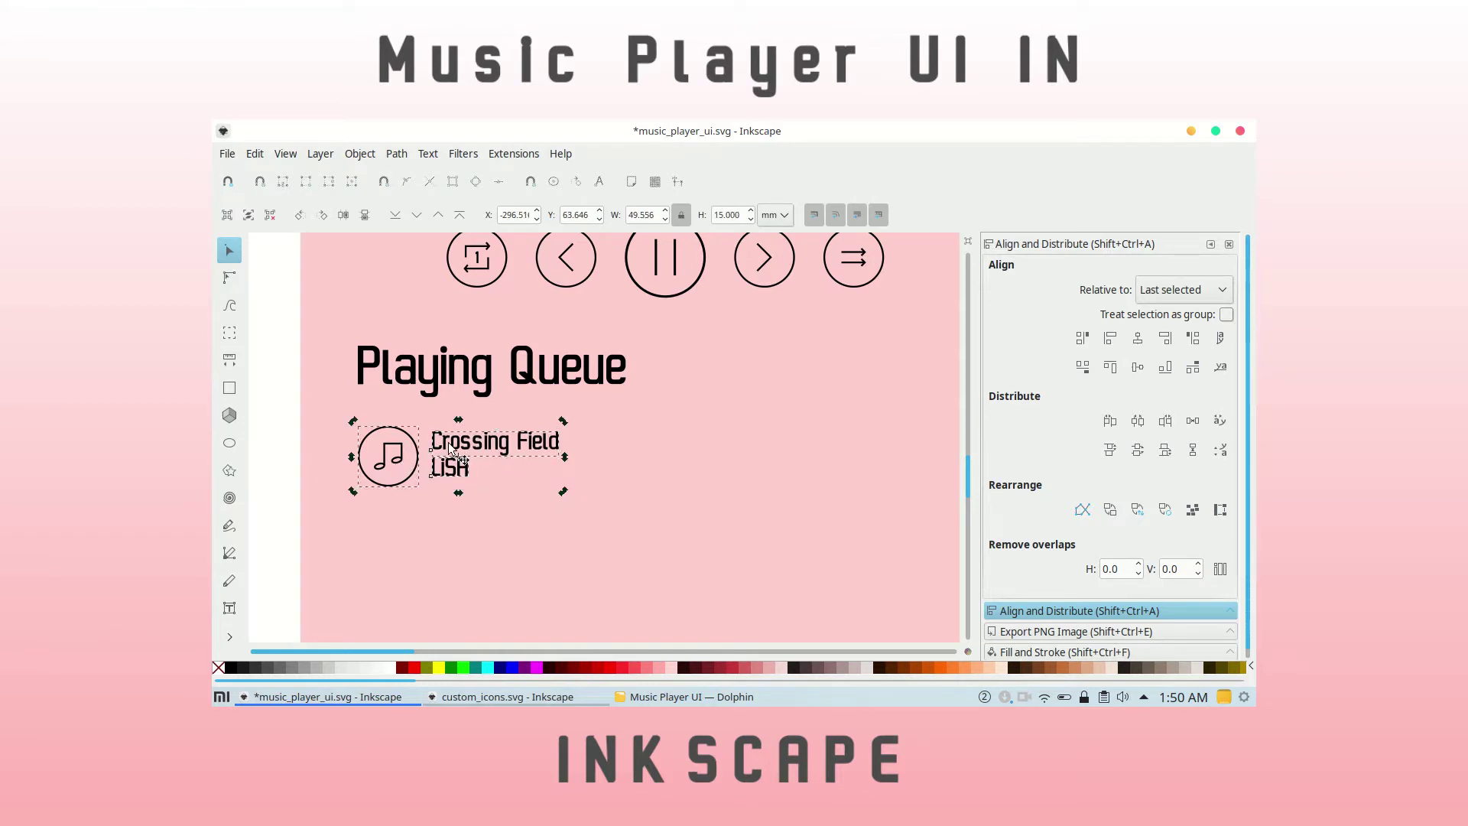
Group the music-note icon with the song title and artist text.
{"action": "right_click", "coordinate": [463, 465]}
{"action": "left_click", "coordinate": [513, 573]}
{"action": "left_click", "coordinate": [461, 457], "text": "ctrl"}
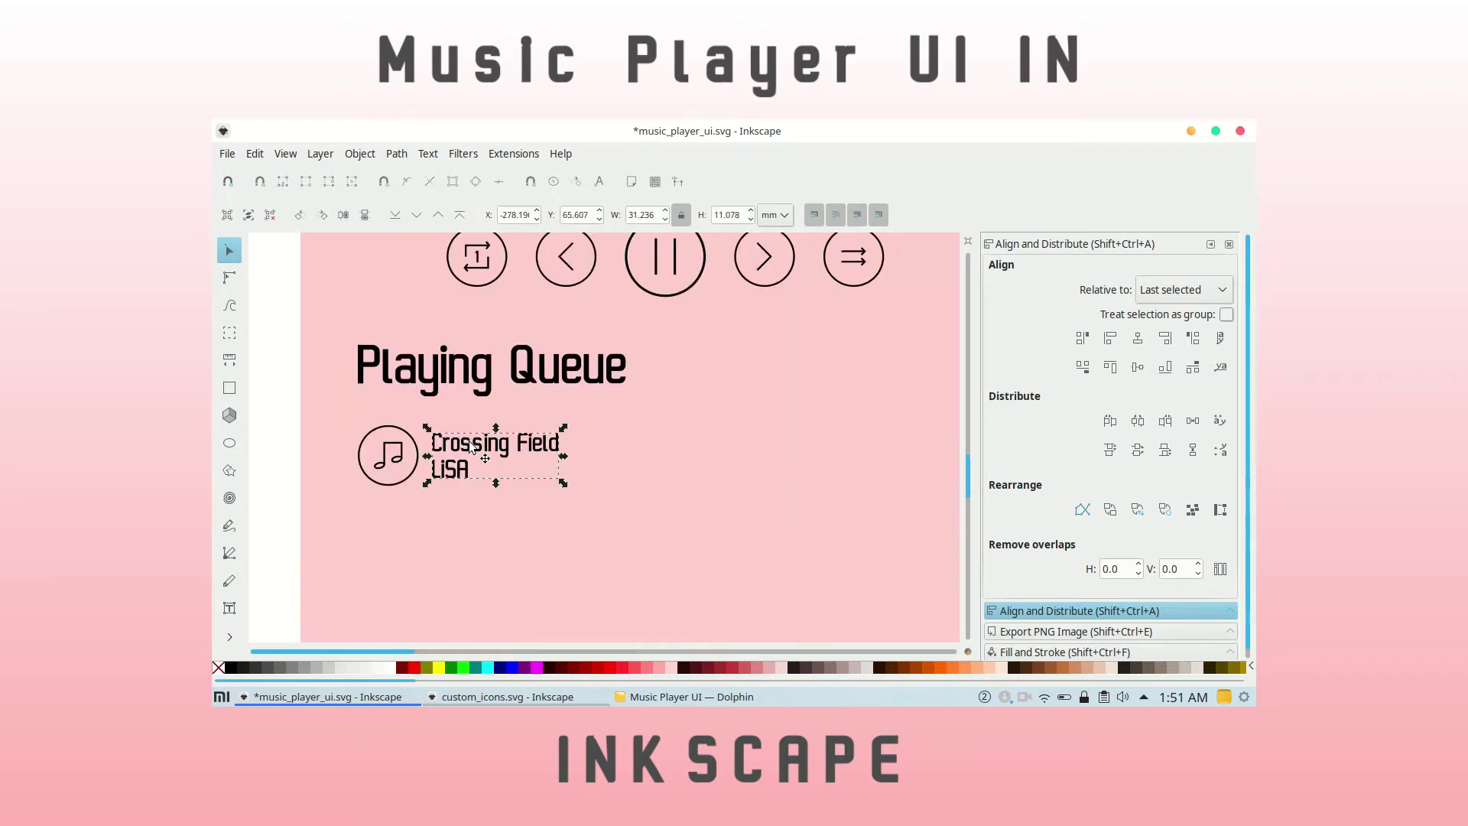
{"action": "right_click", "coordinate": [470, 459]}
{"action": "left_click", "coordinate": [506, 521]}
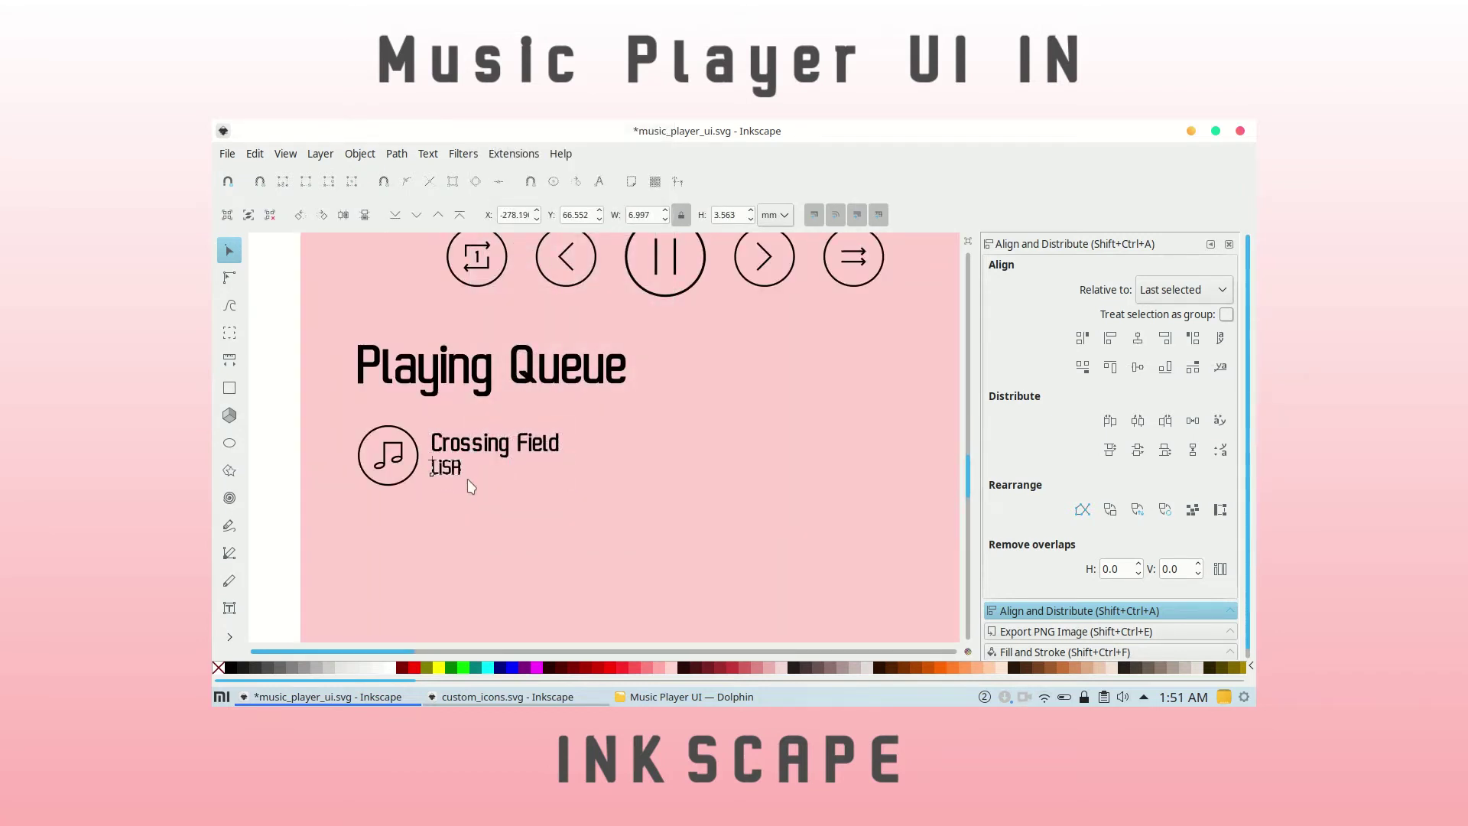
{"action": "right_click", "coordinate": [491, 442]}
{"action": "left_click", "coordinate": [562, 585]}
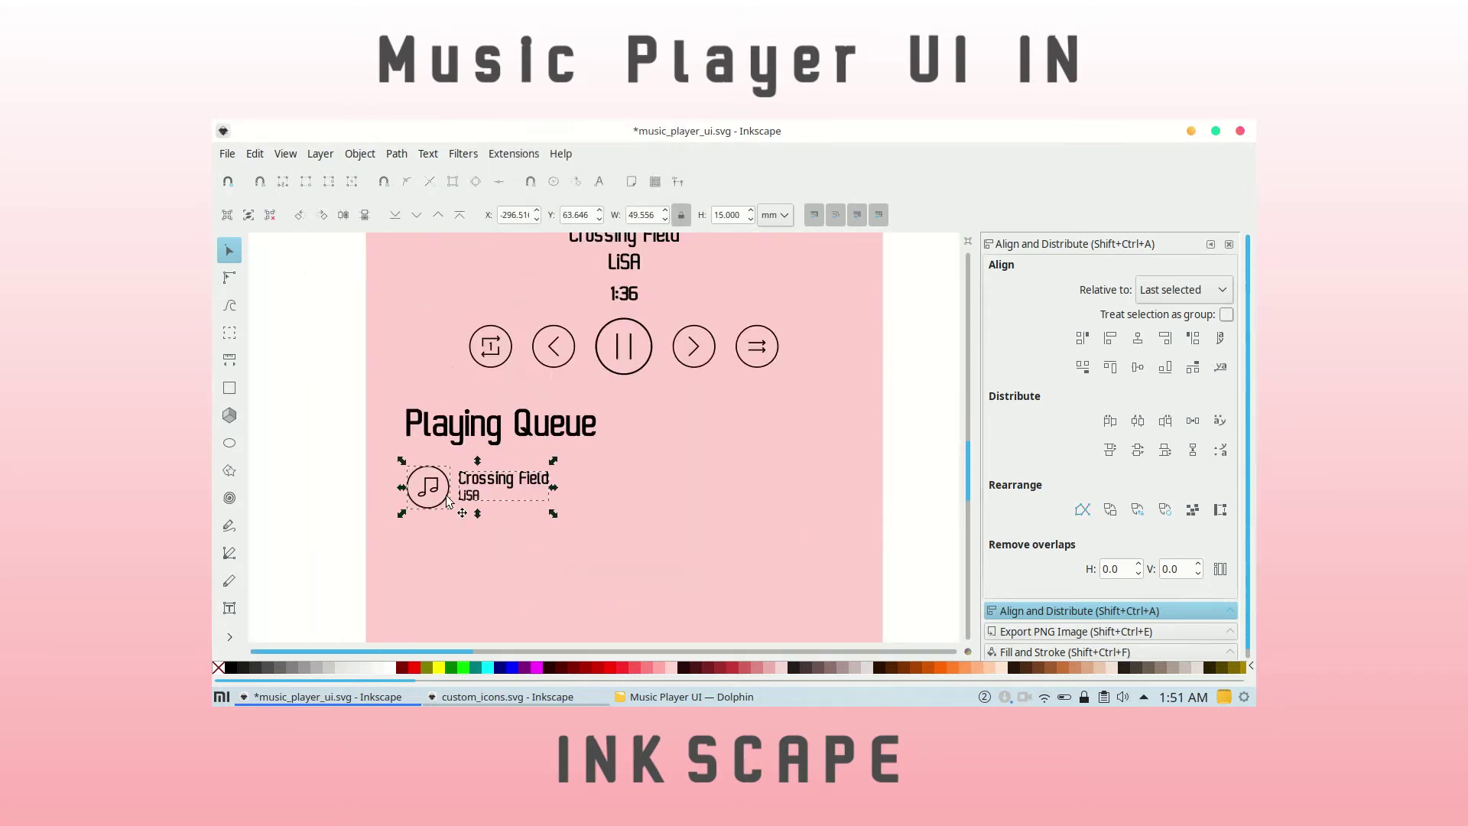
Centre the song text vertically on the icon and group the finished queue row.
{"action": "left_click", "coordinate": [1137, 367]}
{"action": "right_click", "coordinate": [485, 475]}
{"action": "left_click", "coordinate": [536, 475]}
{"action": "key", "text": "Escape"}
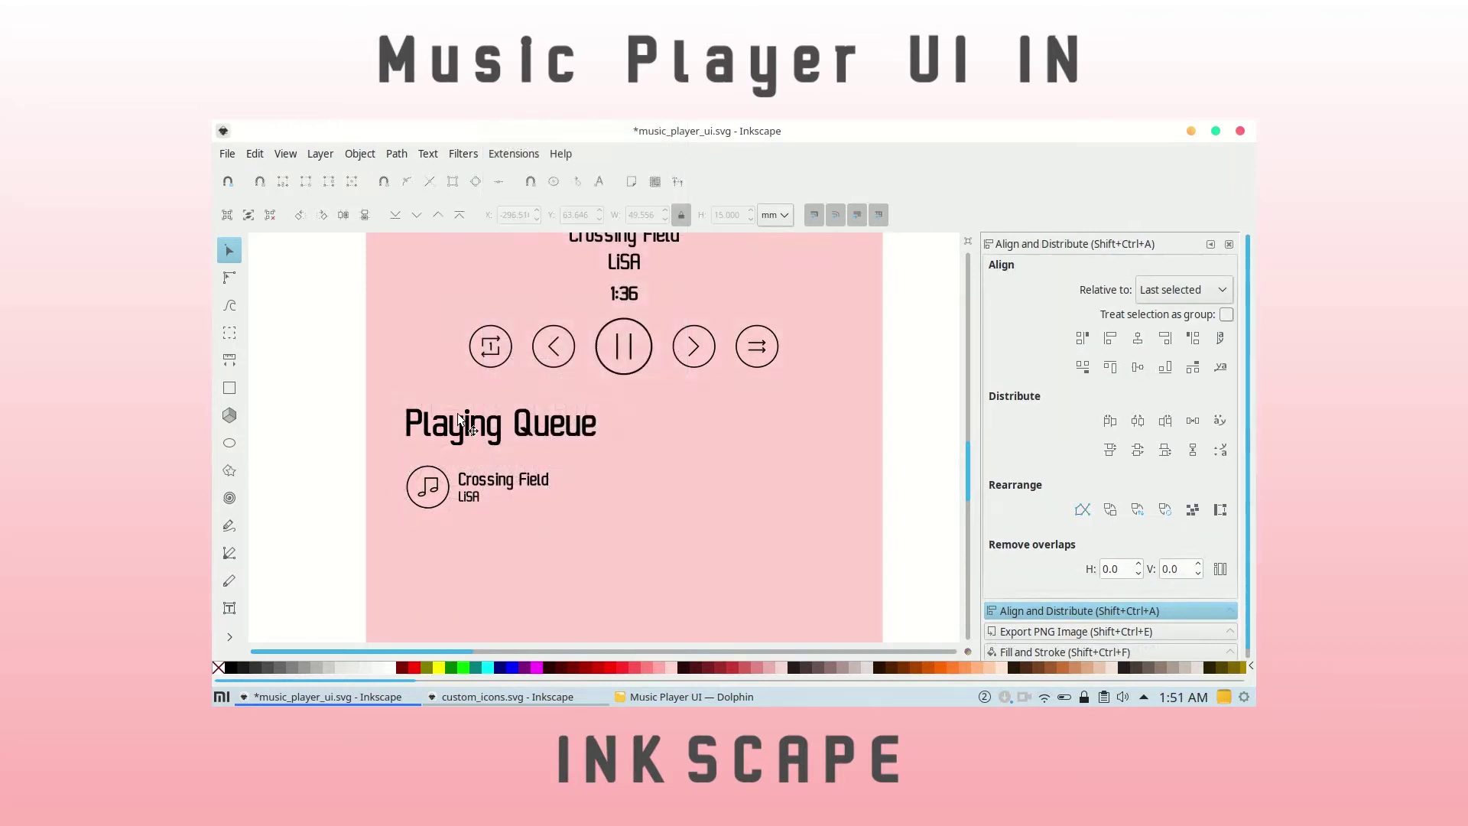
{"action": "scroll", "coordinate": [459, 419], "scroll_direction": "down", "scroll_amount": 4}
{"action": "scroll", "coordinate": [458, 413], "scroll_direction": "down", "scroll_amount": 2}
{"action": "left_click", "coordinate": [479, 297]}
Duplicate the queue row into five copies and distribute them evenly down the page.
{"action": "key", "text": "ctrl+d"}
{"action": "left_click_drag", "start_coordinate": [480, 297], "coordinate": [467, 521]}
{"action": "key", "text": "ctrl+d"}
{"action": "key", "text": "ctrl+d"}
{"action": "key", "text": "ctrl+d"}
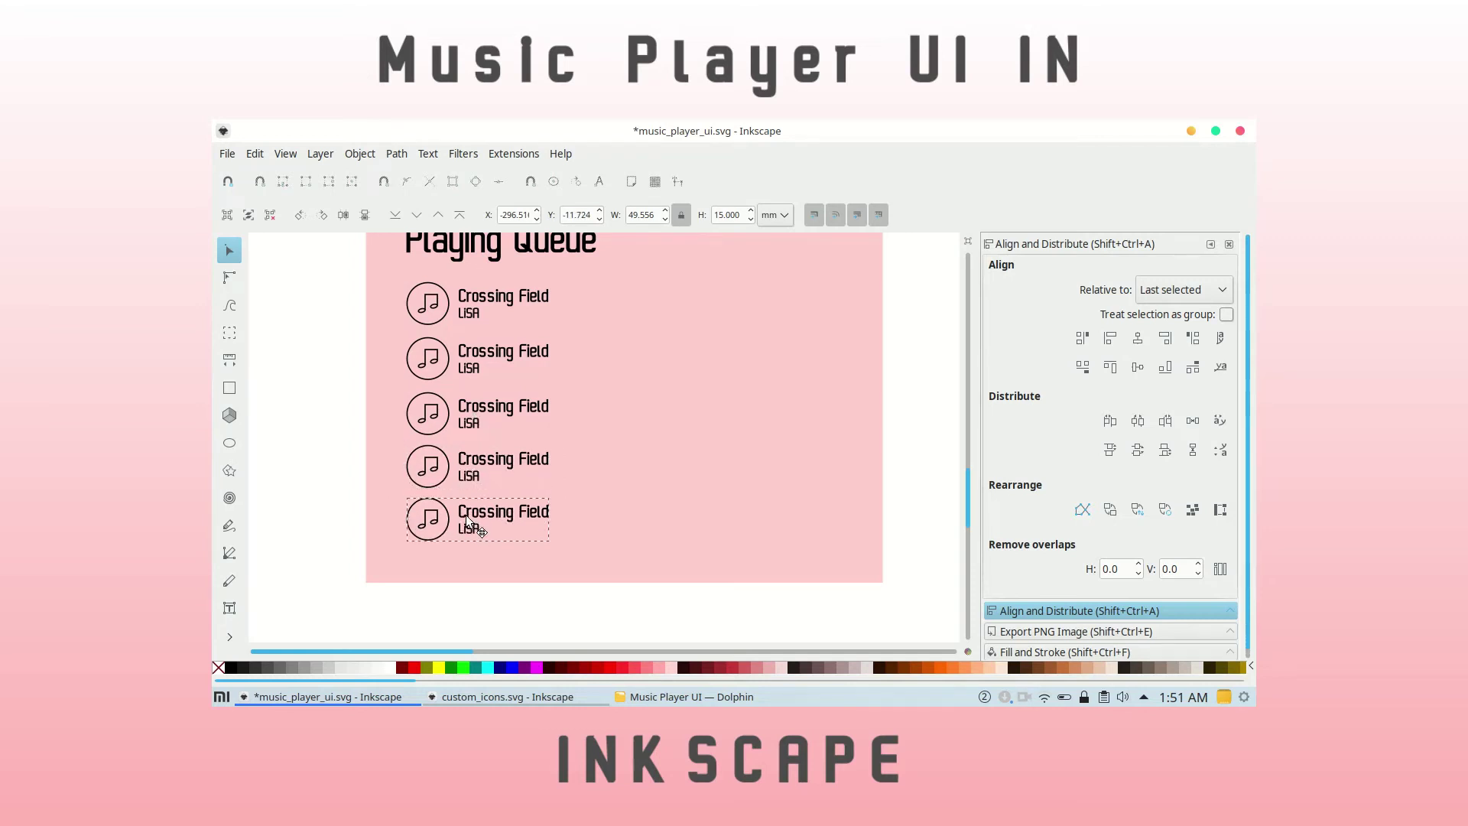
{"action": "left_click", "coordinate": [478, 460], "text": "shift"}
{"action": "left_click", "coordinate": [1190, 452]}
{"action": "left_click", "coordinate": [903, 454]}
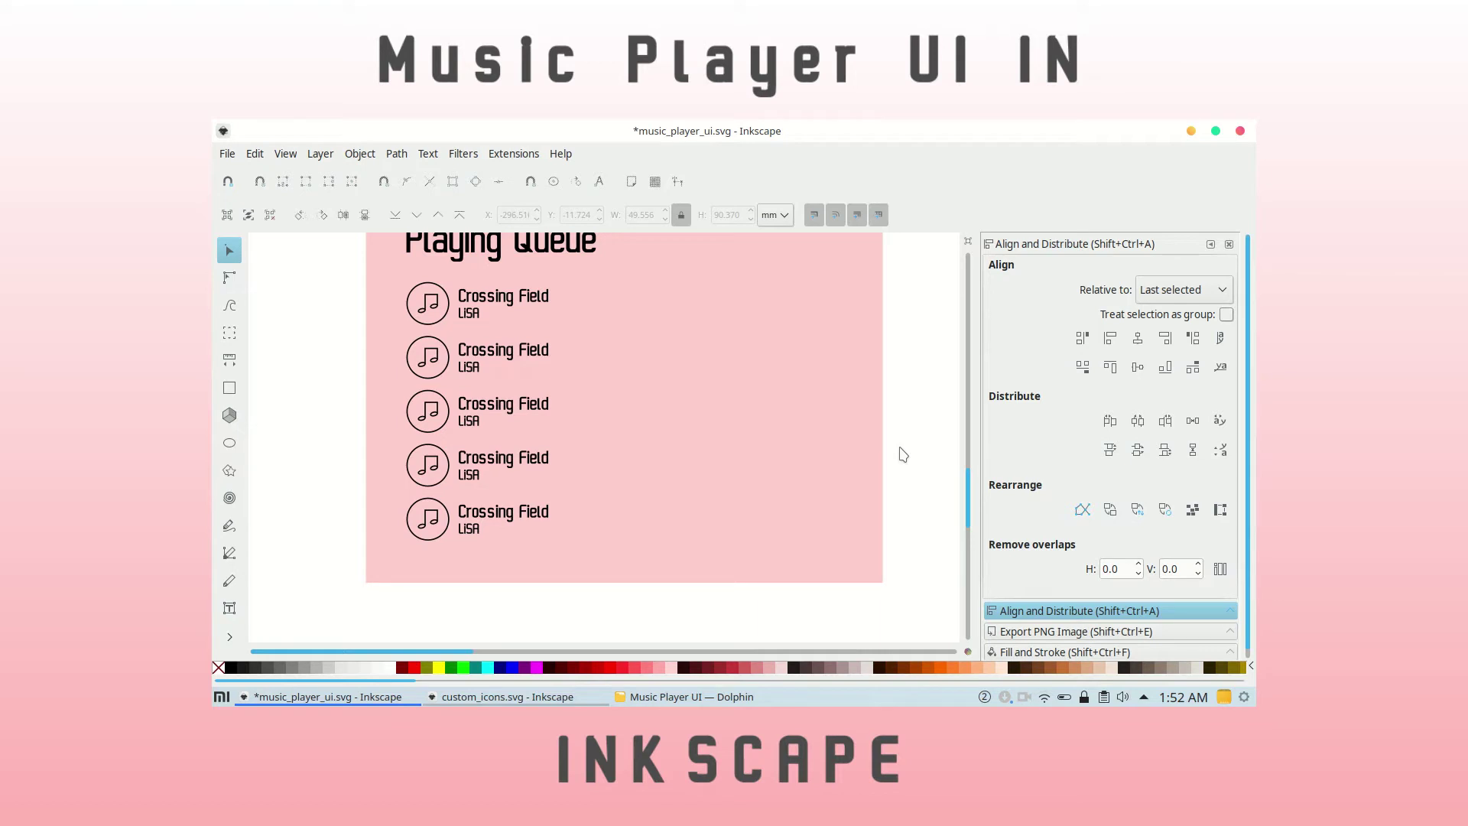
Retitle queue rows two to five as Unlasting, Catch the Moment, Rising Hope and Adamas.
{"action": "key", "text": "t"}
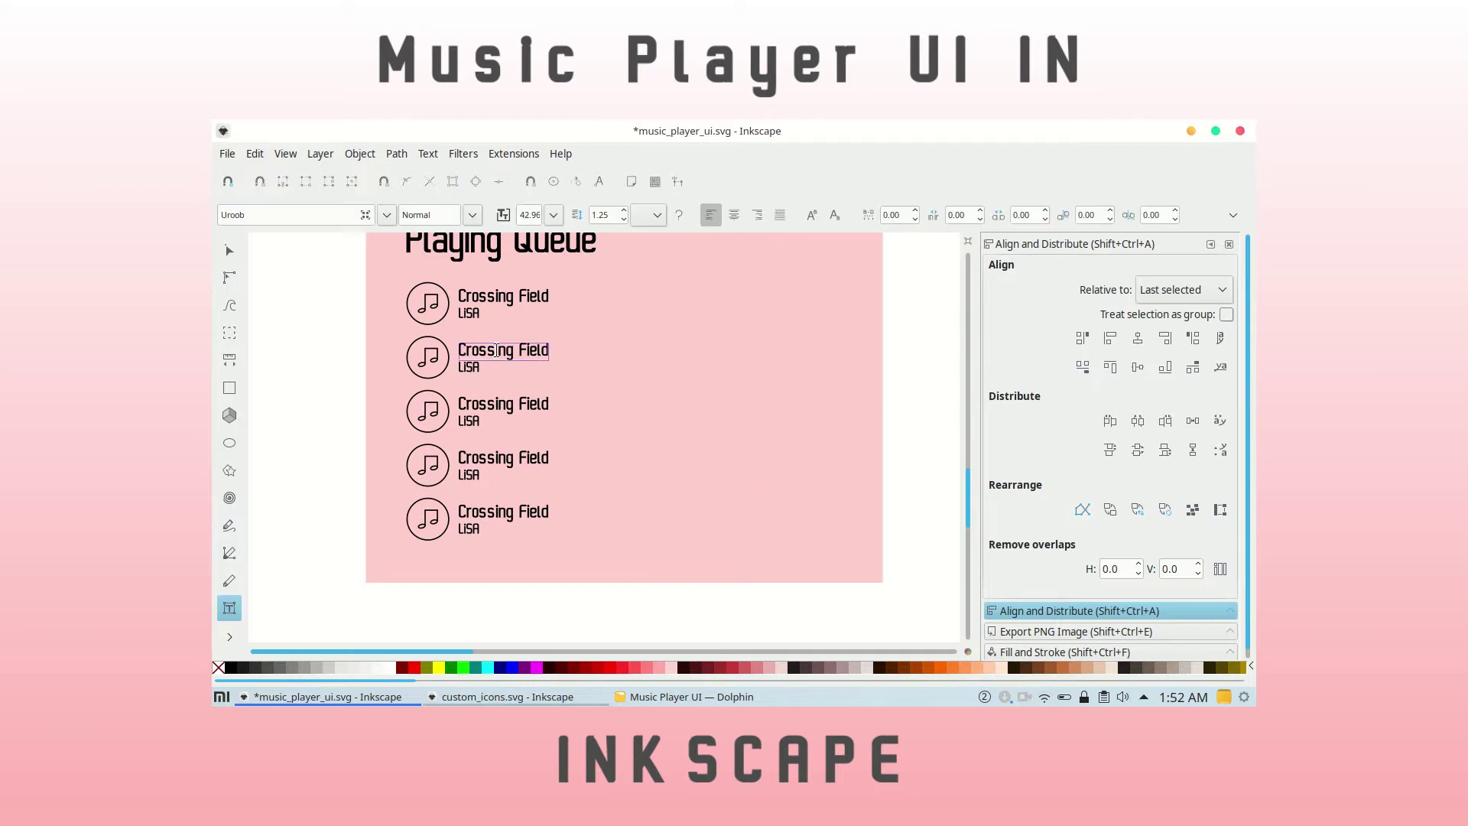
{"action": "triple_click", "coordinate": [497, 351]}
{"action": "type", "text": "Unlasting"}
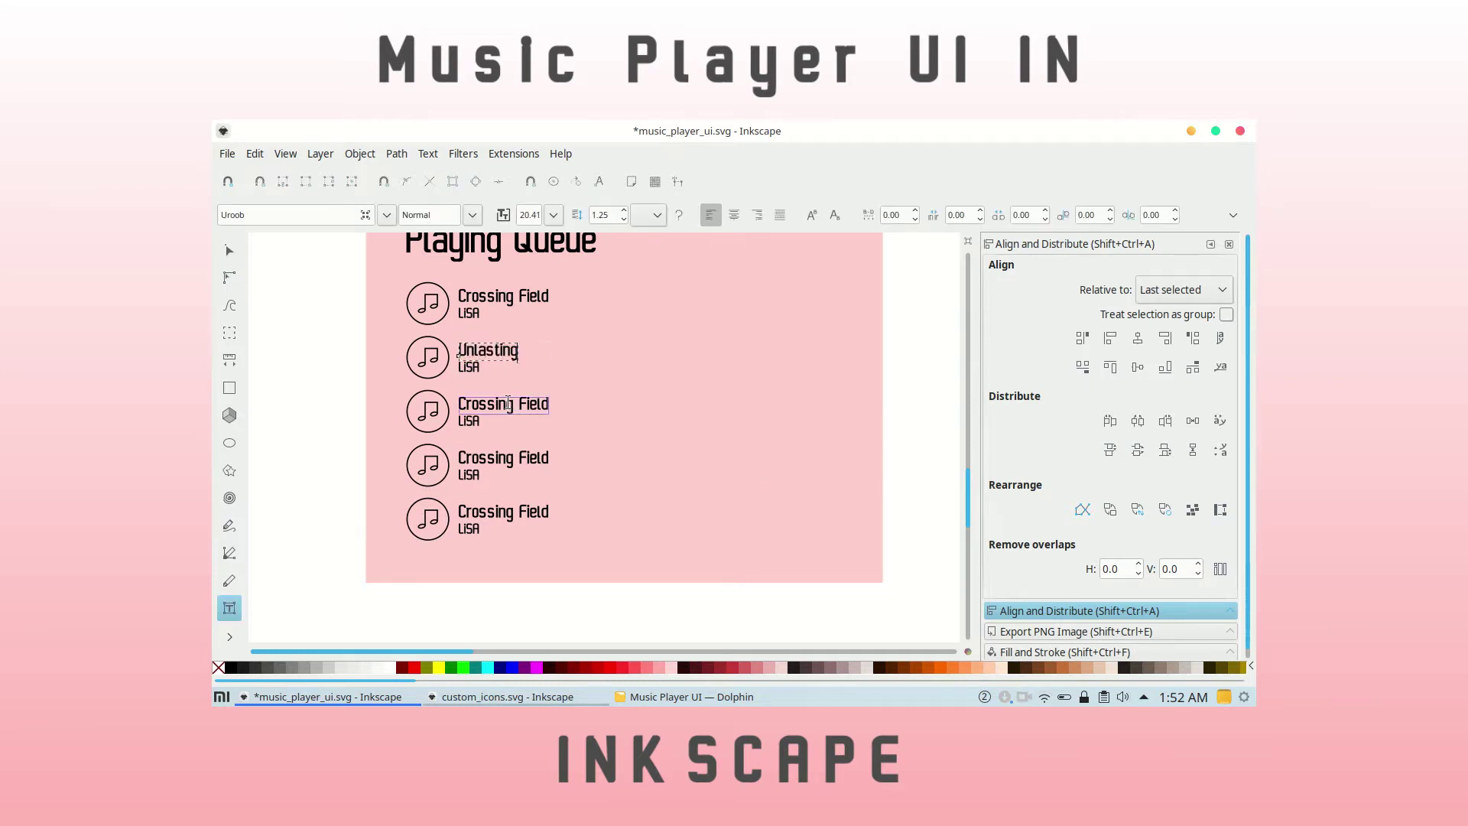
{"action": "type", "text": "Catch the Moment"}
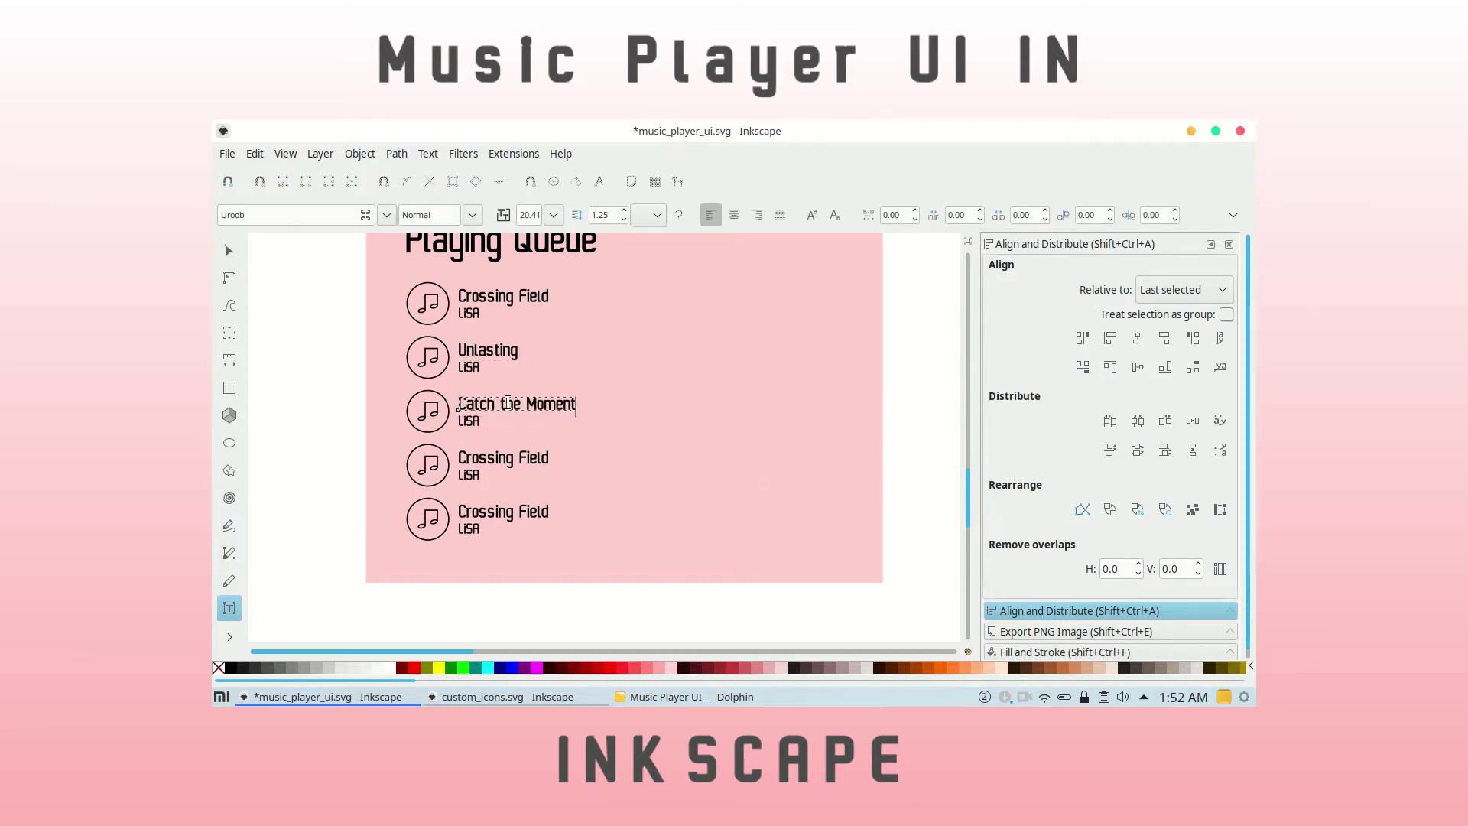
{"action": "triple_click", "coordinate": [511, 459]}
{"action": "type", "text": "Rising Hope"}
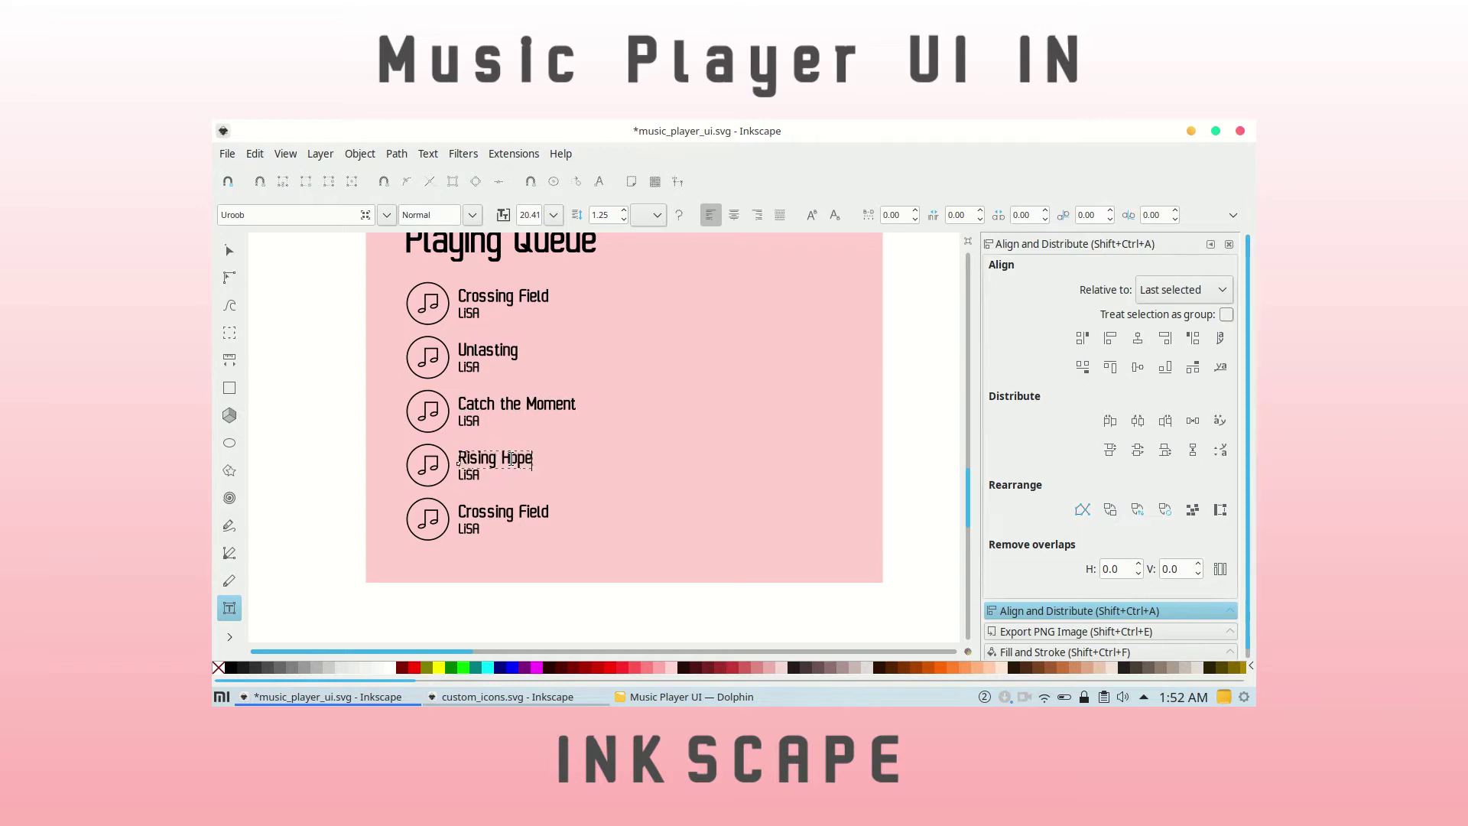
{"action": "triple_click", "coordinate": [511, 514]}
{"action": "type", "text": "Adamas"}
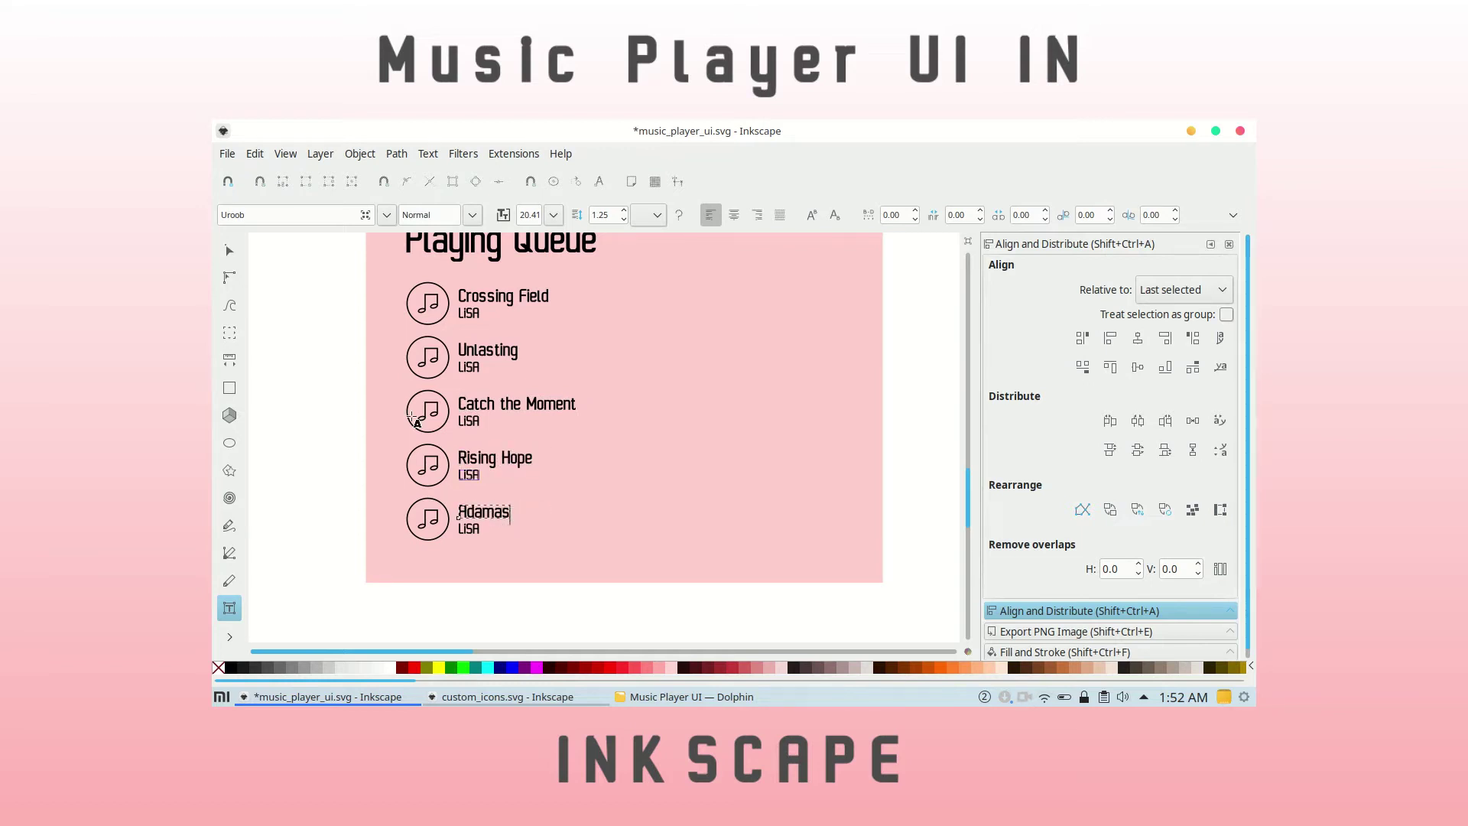
{"action": "left_click", "coordinate": [230, 250]}
Copy the 1:36 time label below the queue and change its text to 1/5.
{"action": "scroll", "coordinate": [722, 419], "scroll_direction": "up", "scroll_amount": 10}
{"action": "scroll", "coordinate": [722, 419], "scroll_direction": "up", "scroll_amount": 5}
{"action": "scroll", "coordinate": [722, 419], "scroll_direction": "down", "scroll_amount": 15}
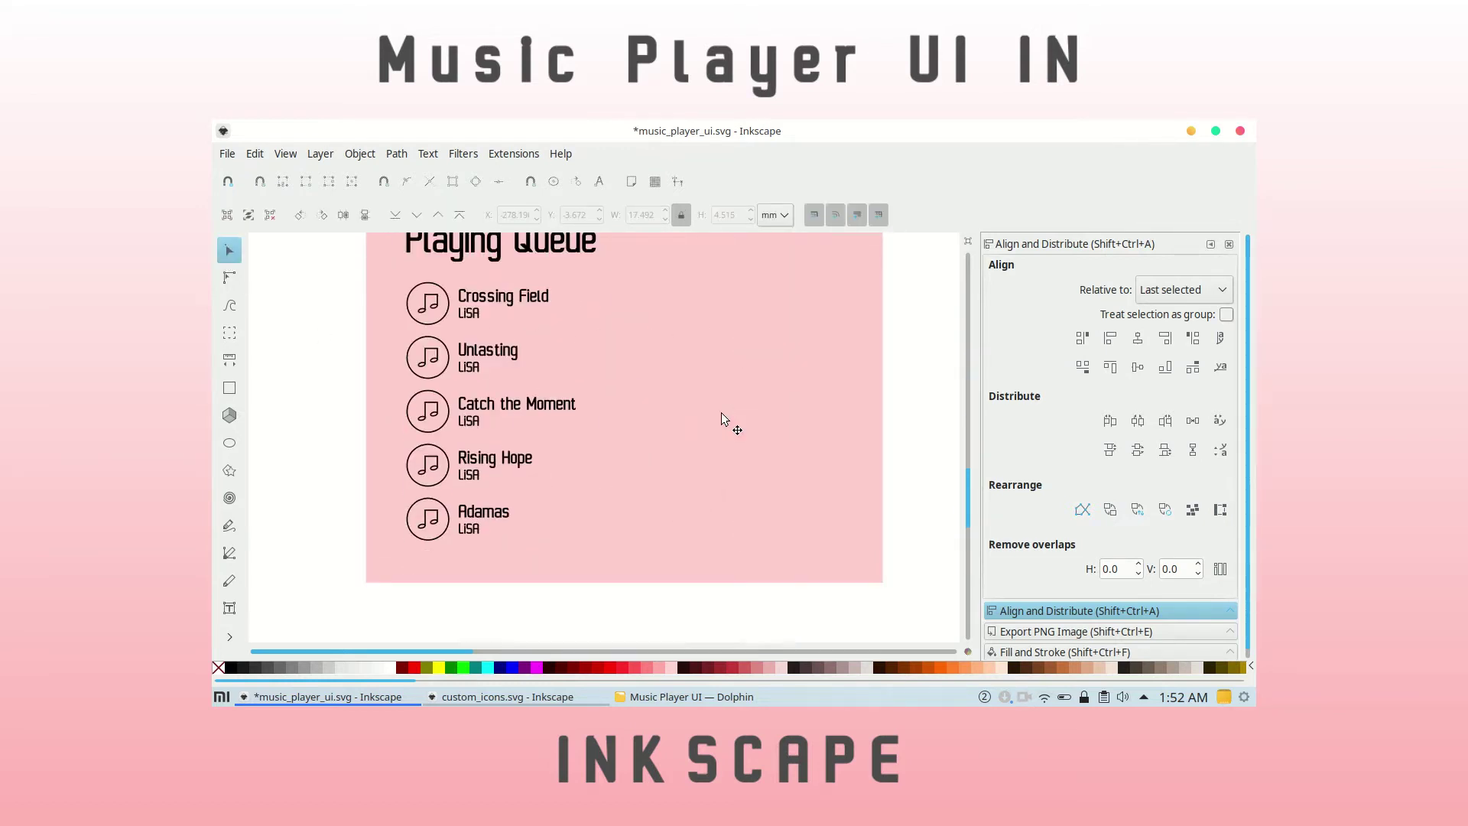
{"action": "left_click", "coordinate": [721, 419]}
{"action": "scroll", "coordinate": [910, 463], "scroll_direction": "up", "scroll_amount": 5}
{"action": "left_click", "coordinate": [631, 295]}
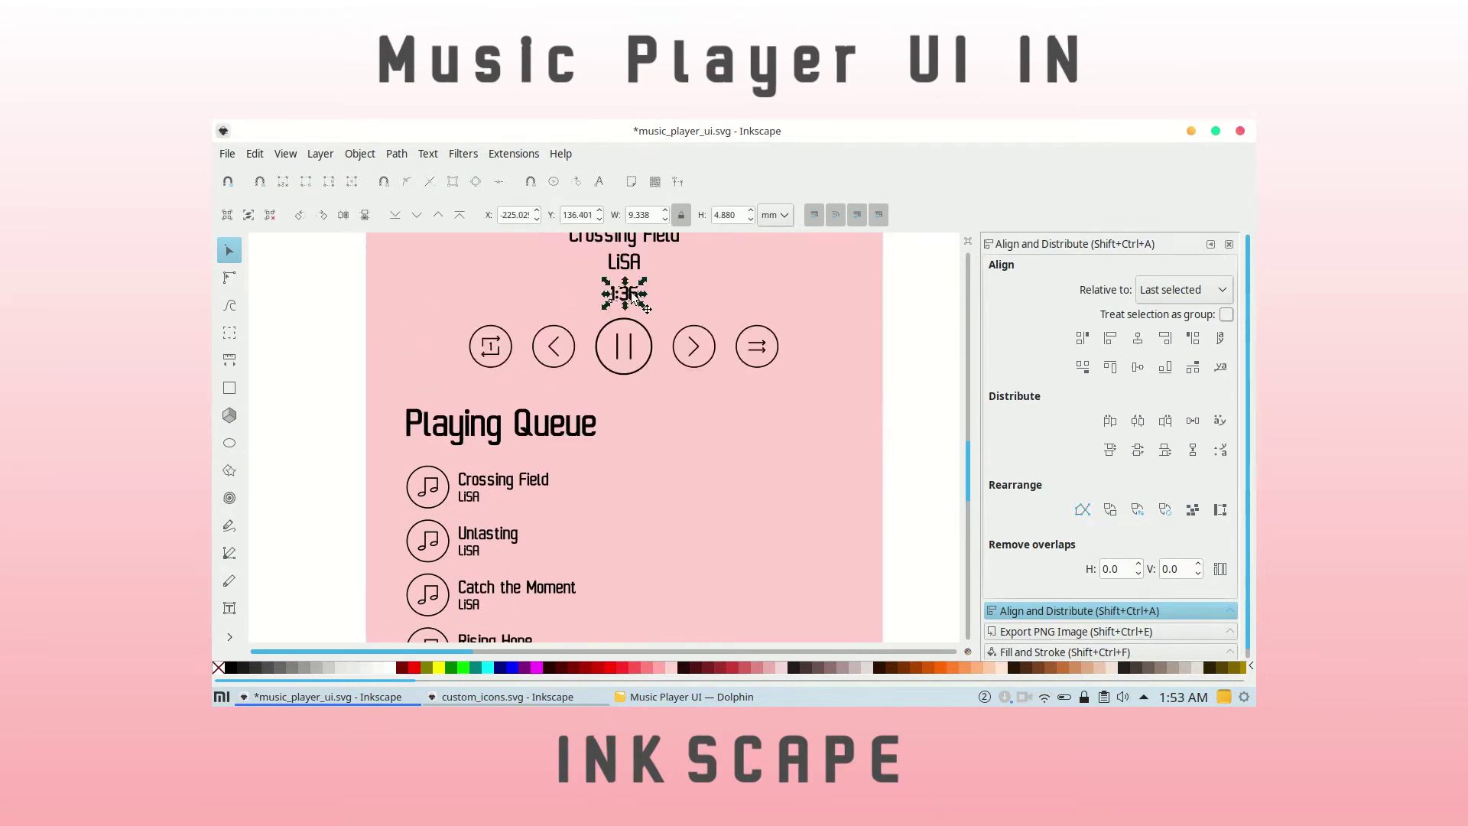
{"action": "scroll", "coordinate": [635, 494], "scroll_direction": "down", "scroll_amount": 5}
{"action": "left_click_drag", "start_coordinate": [635, 493], "coordinate": [634, 290]}
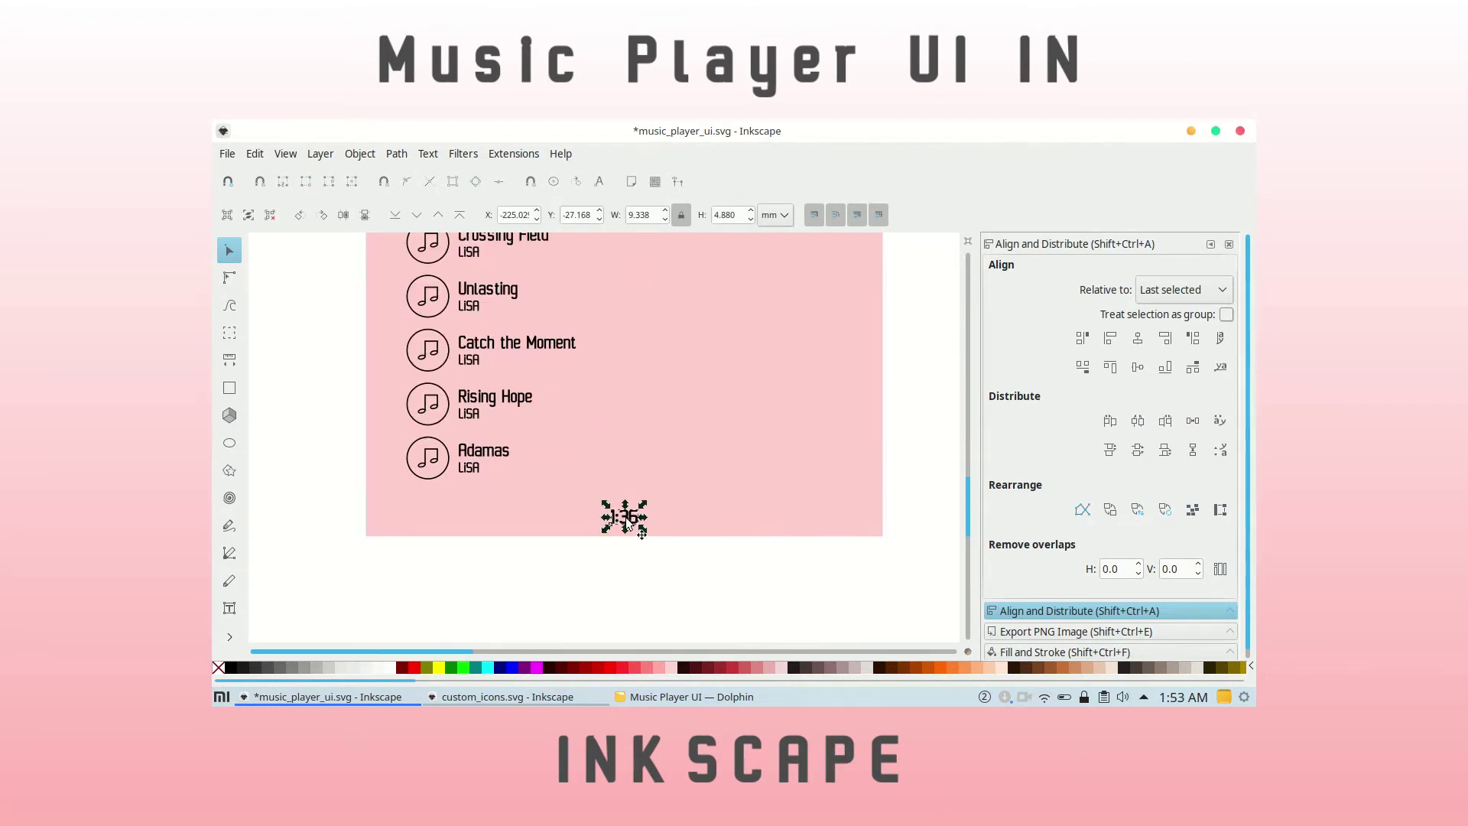
{"action": "double_click", "coordinate": [627, 518]}
{"action": "key", "text": "F1"}
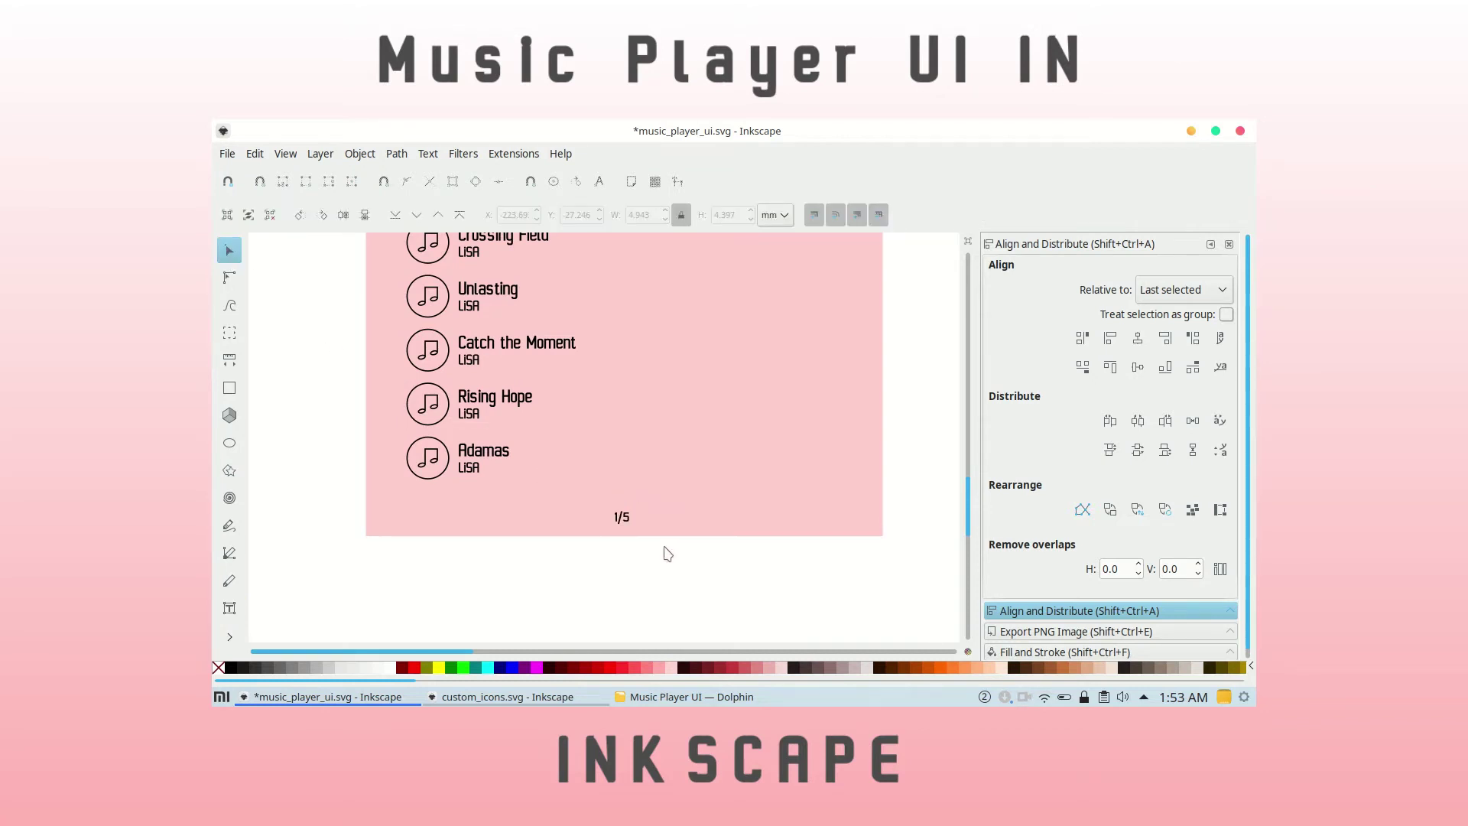
{"action": "key", "text": "5"}
{"action": "scroll", "coordinate": [681, 463], "scroll_direction": "down", "scroll_amount": 3}
{"action": "left_click_drag", "start_coordinate": [519, 399], "coordinate": [598, 459]}
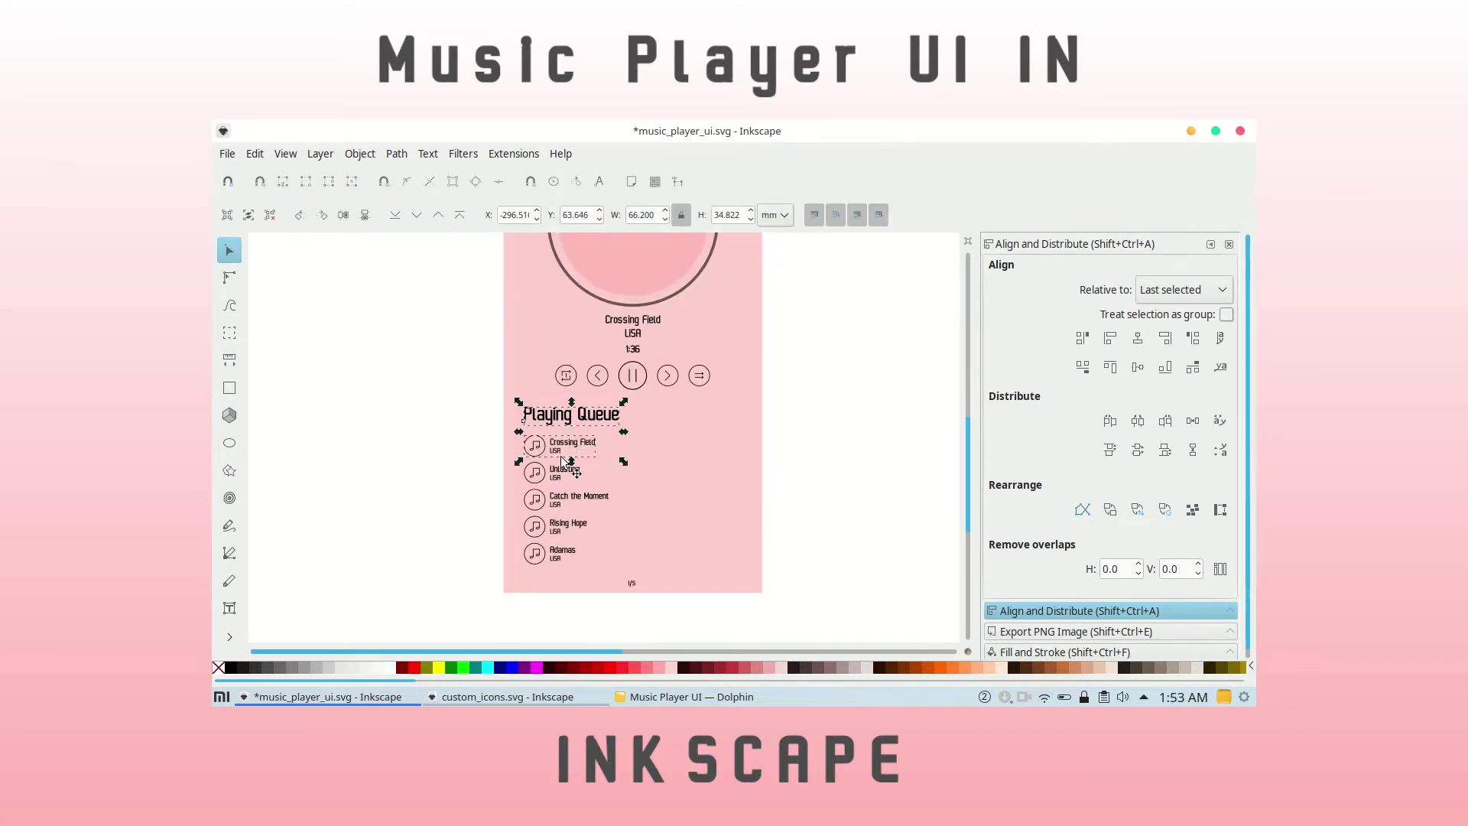
Select the phone frame, then select the five player control buttons together.
{"action": "right_click", "coordinate": [562, 540]}
{"action": "left_click", "coordinate": [566, 540]}
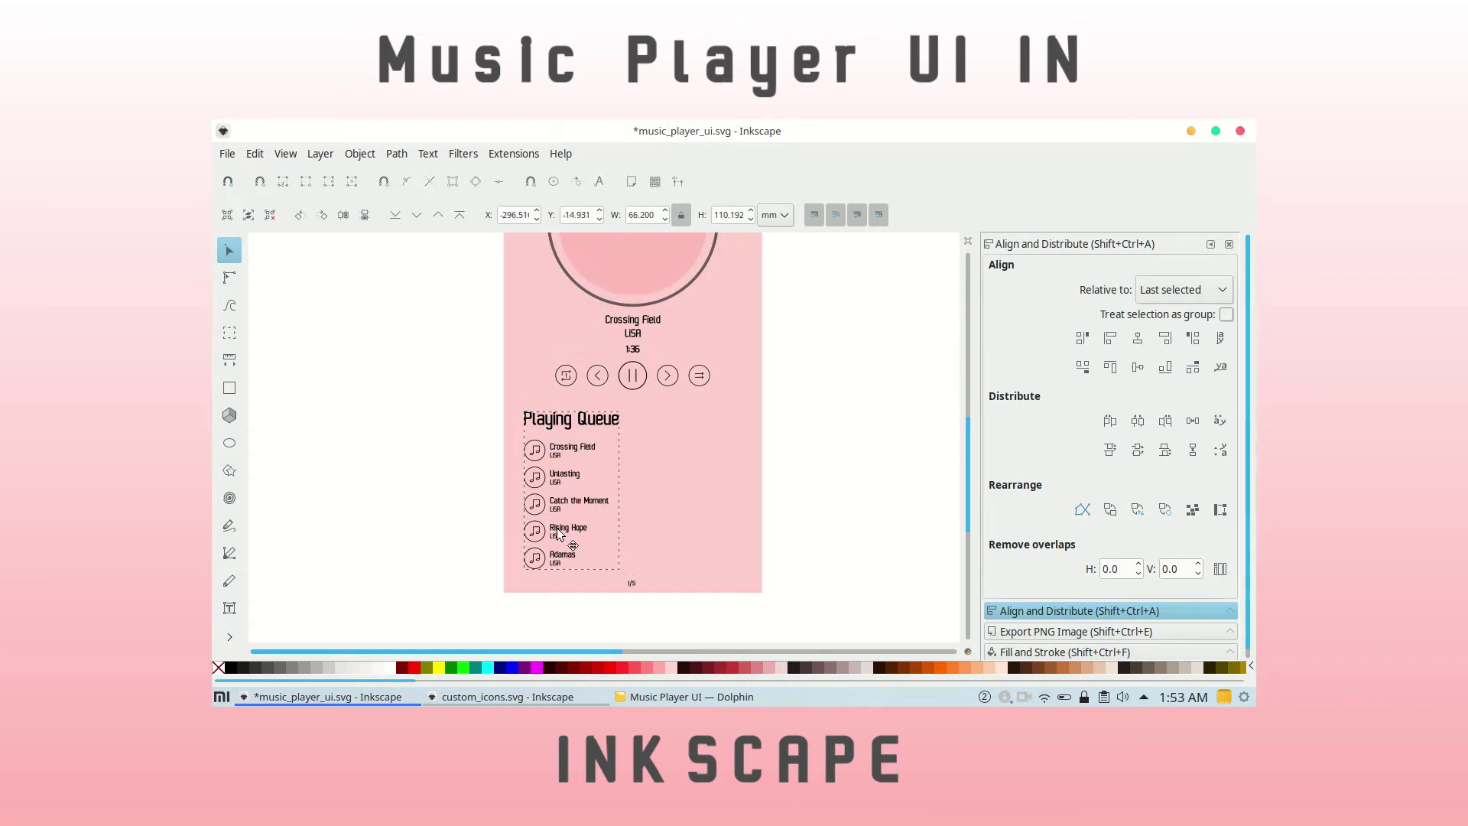
{"action": "left_click", "coordinate": [801, 380]}
{"action": "left_click", "coordinate": [634, 379]}
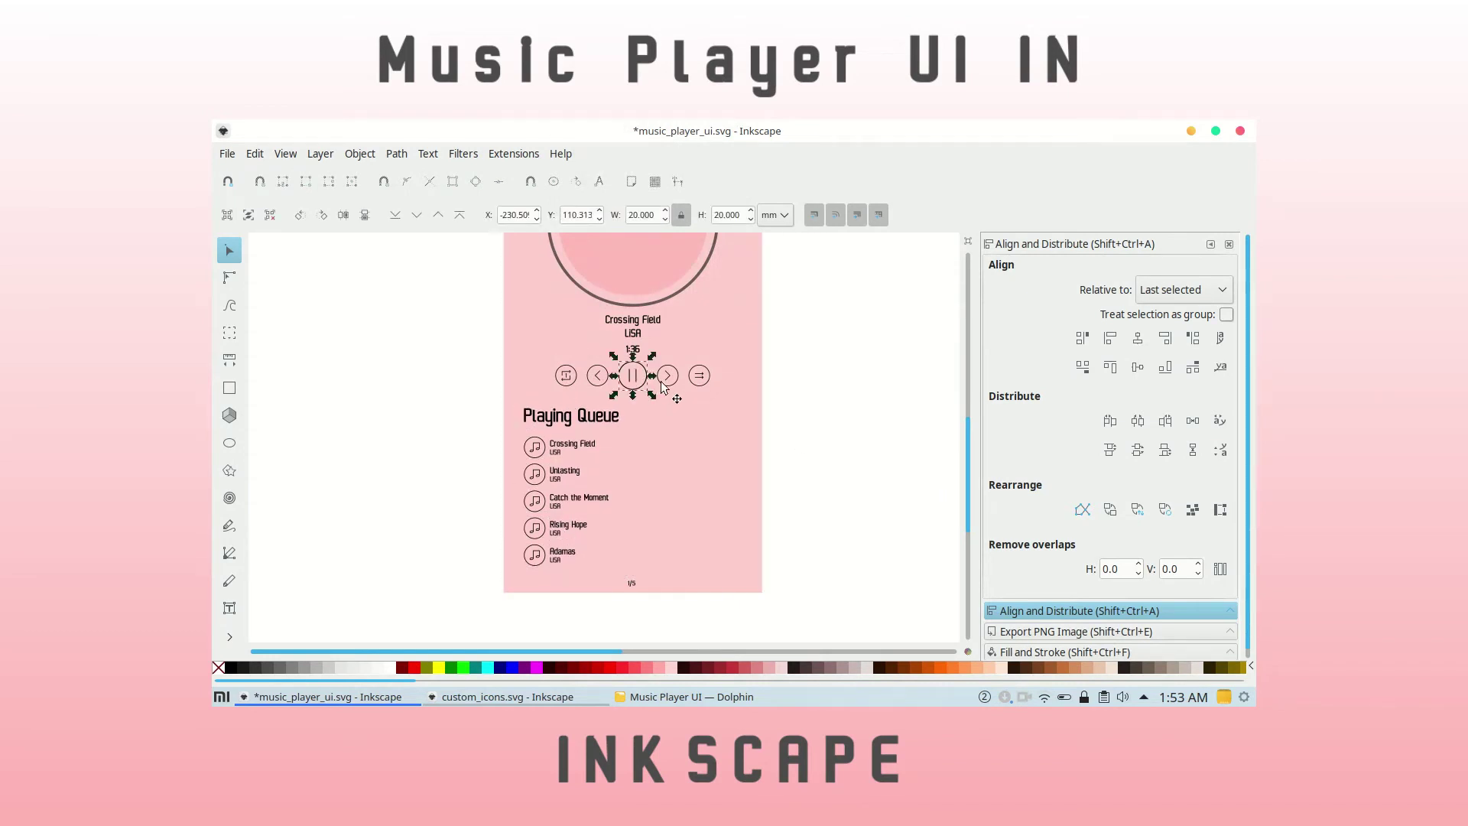
{"action": "right_click", "coordinate": [590, 383]}
{"action": "left_click", "coordinate": [612, 642]}
{"action": "left_click_drag", "start_coordinate": [634, 379], "coordinate": [635, 382]}
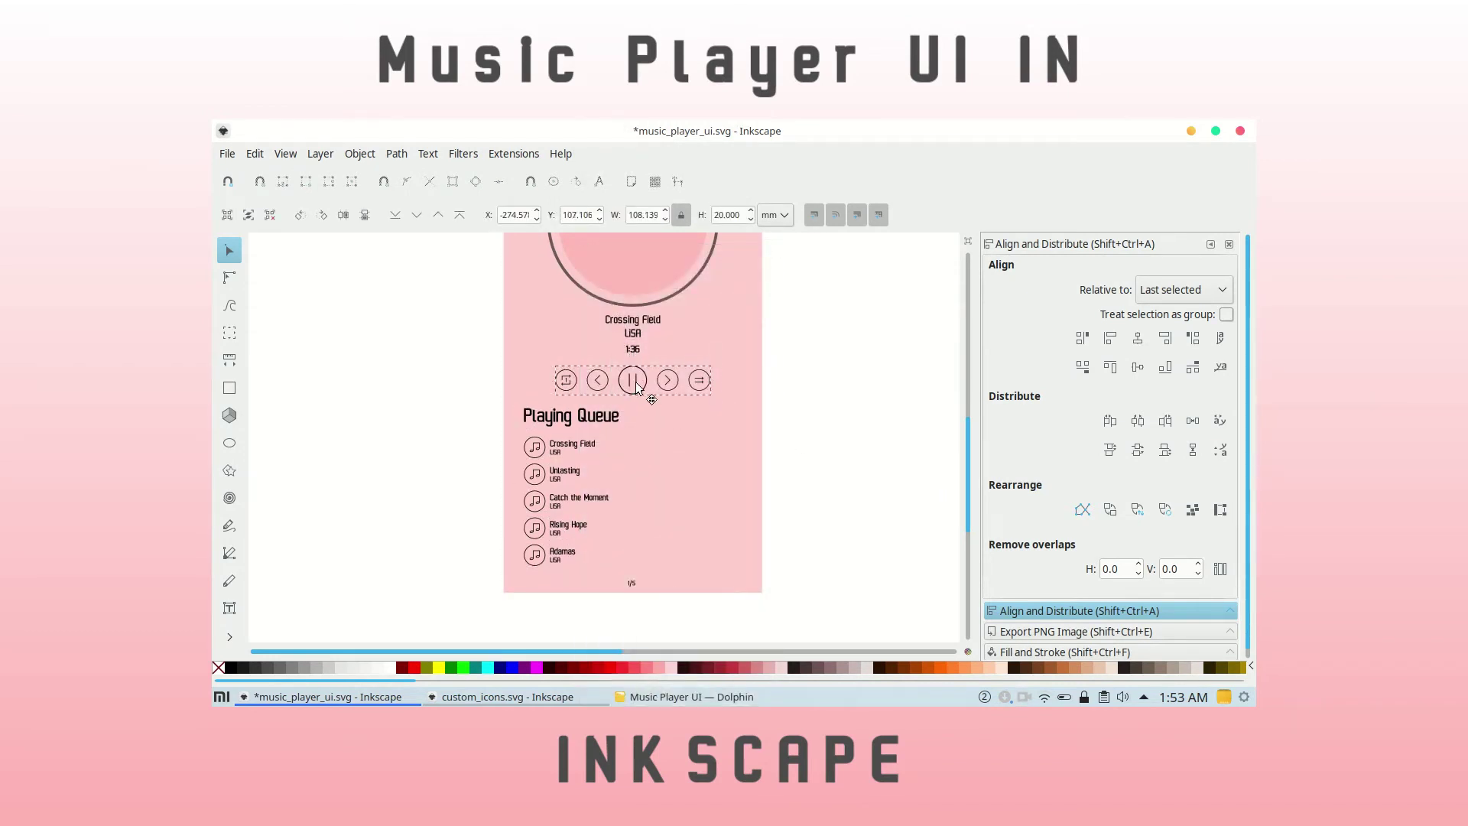
{"action": "scroll", "coordinate": [835, 367], "scroll_direction": "up", "scroll_amount": 5}
Give the back-arrow circle a white fill and remove its outline.
{"action": "right_click", "coordinate": [526, 286]}
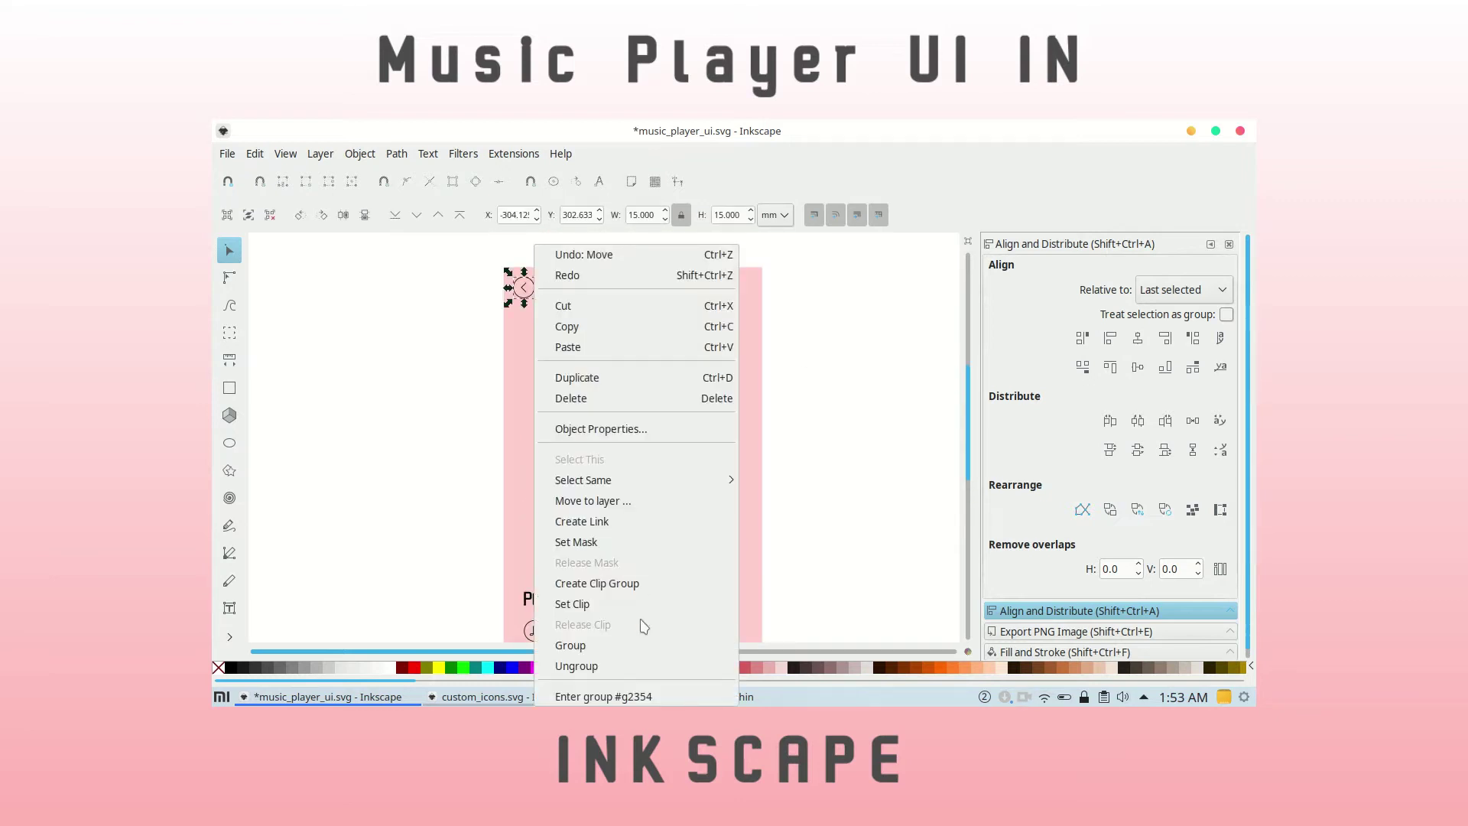
{"action": "left_click", "coordinate": [501, 295]}
{"action": "left_click", "coordinate": [524, 288]}
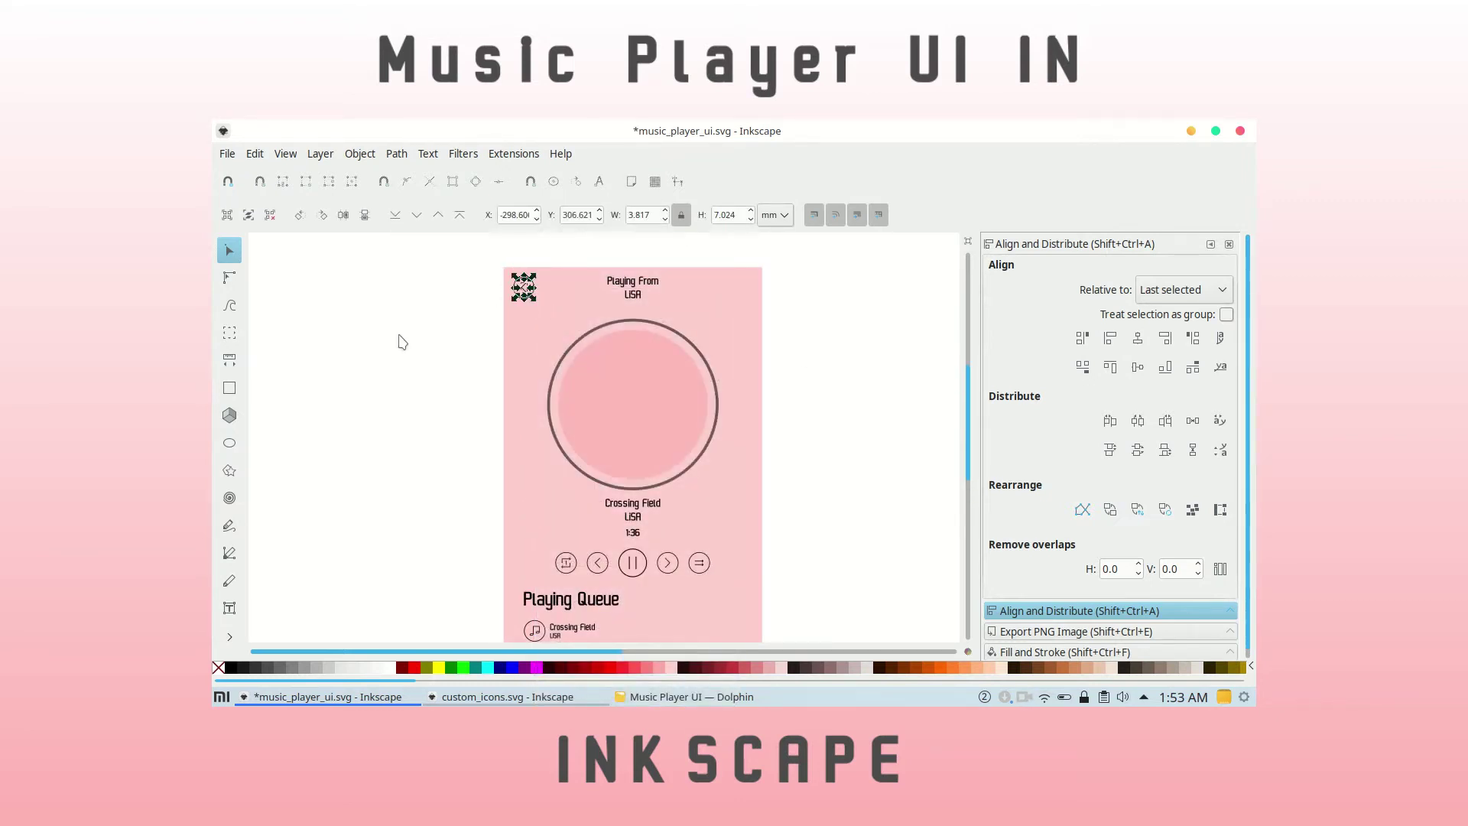
{"action": "scroll", "coordinate": [533, 334], "scroll_direction": "up", "scroll_amount": 3, "text": "ctrl"}
{"action": "left_click", "coordinate": [533, 334], "text": "ctrl"}
{"action": "left_click", "coordinate": [218, 668], "text": "shift"}
{"action": "left_click", "coordinate": [364, 668]}
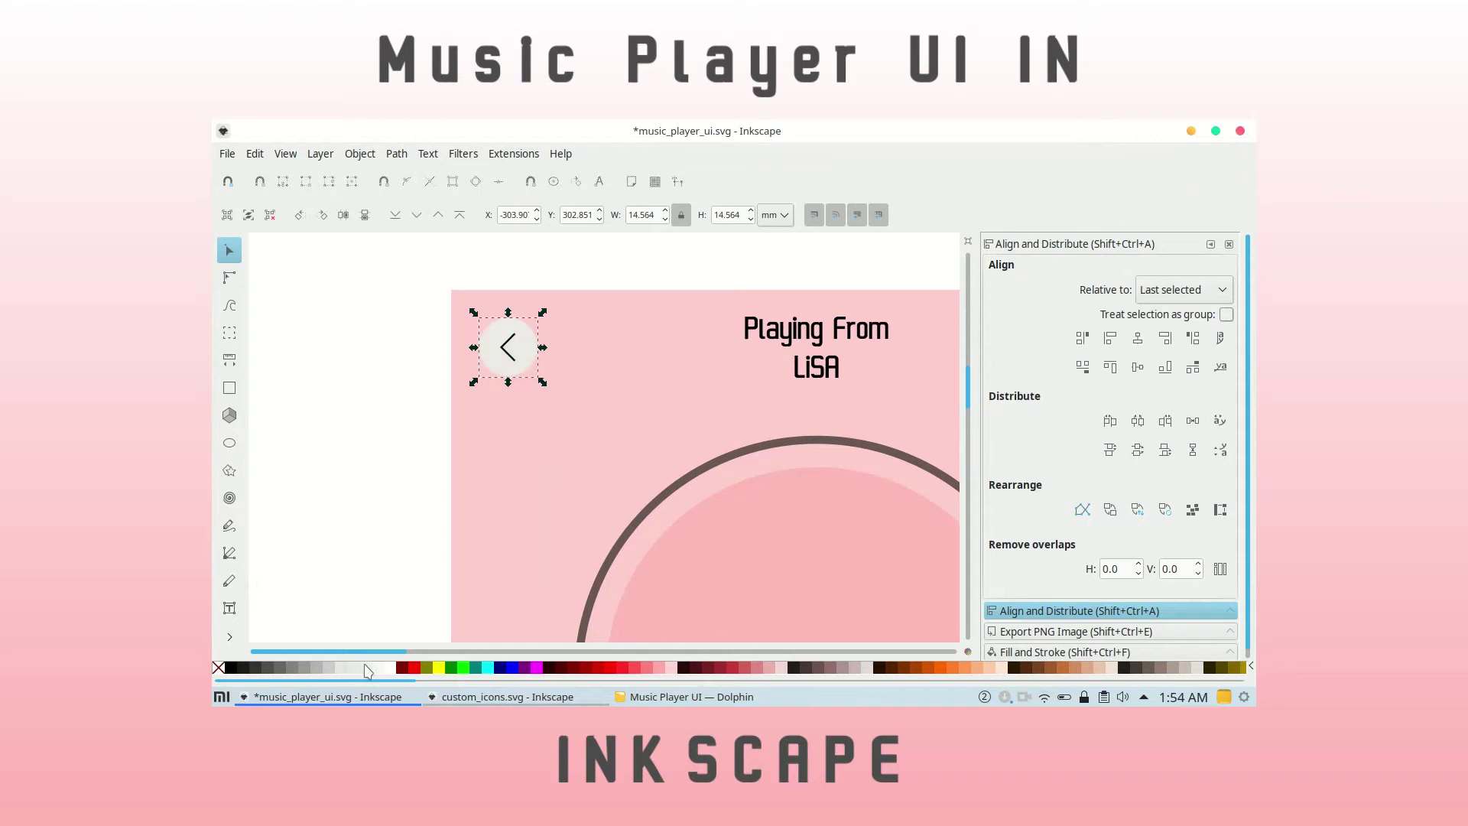
{"action": "left_click", "coordinate": [593, 387]}
Select the player control group and bring up its context actions.
{"action": "scroll", "coordinate": [776, 336], "scroll_direction": "down", "scroll_amount": 3, "text": "ctrl"}
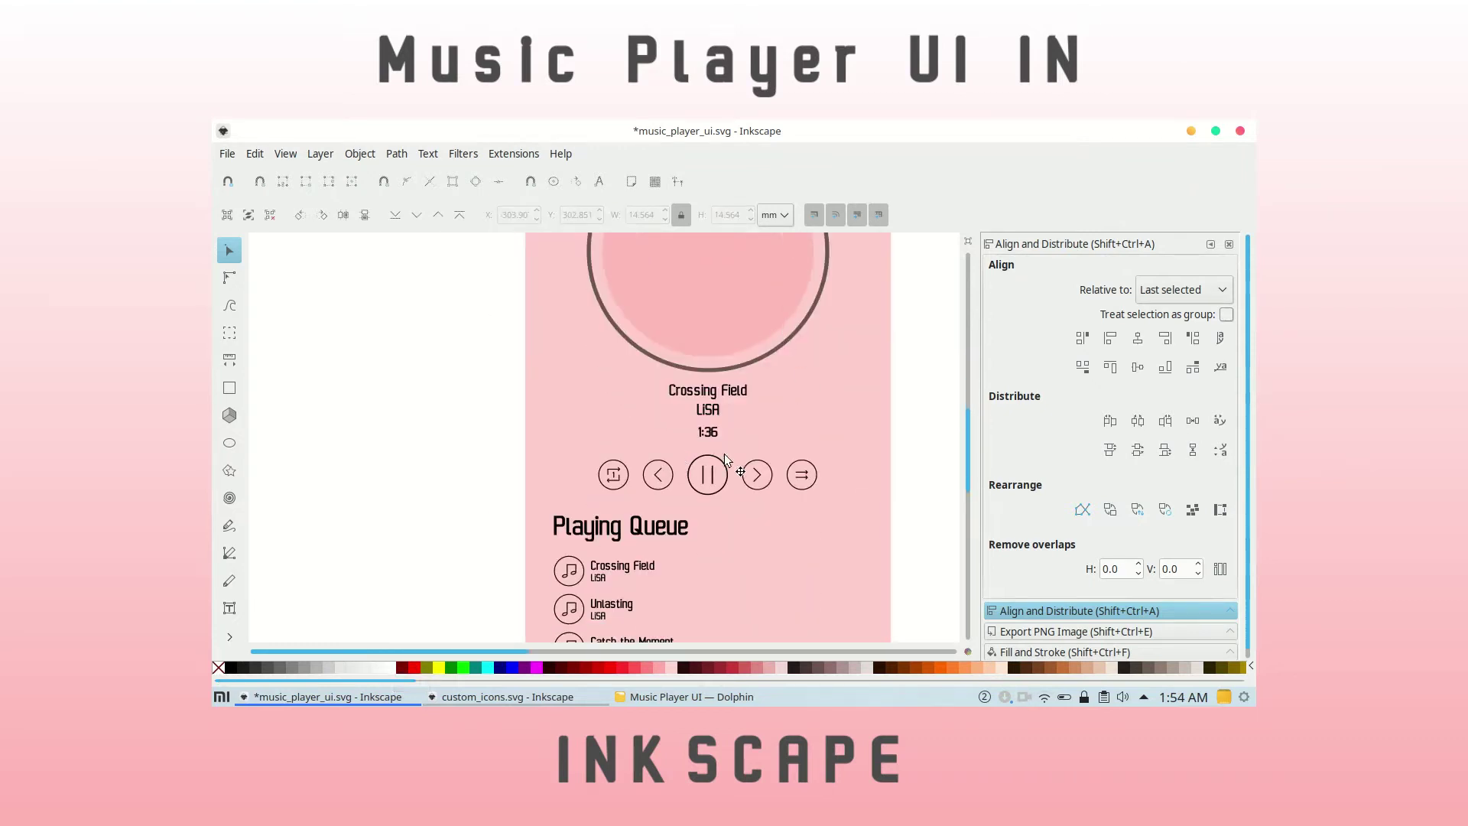
{"action": "scroll", "coordinate": [727, 459], "scroll_direction": "right", "scroll_amount": 3}
{"action": "left_click", "coordinate": [593, 485]}
{"action": "right_click", "coordinate": [603, 583]}
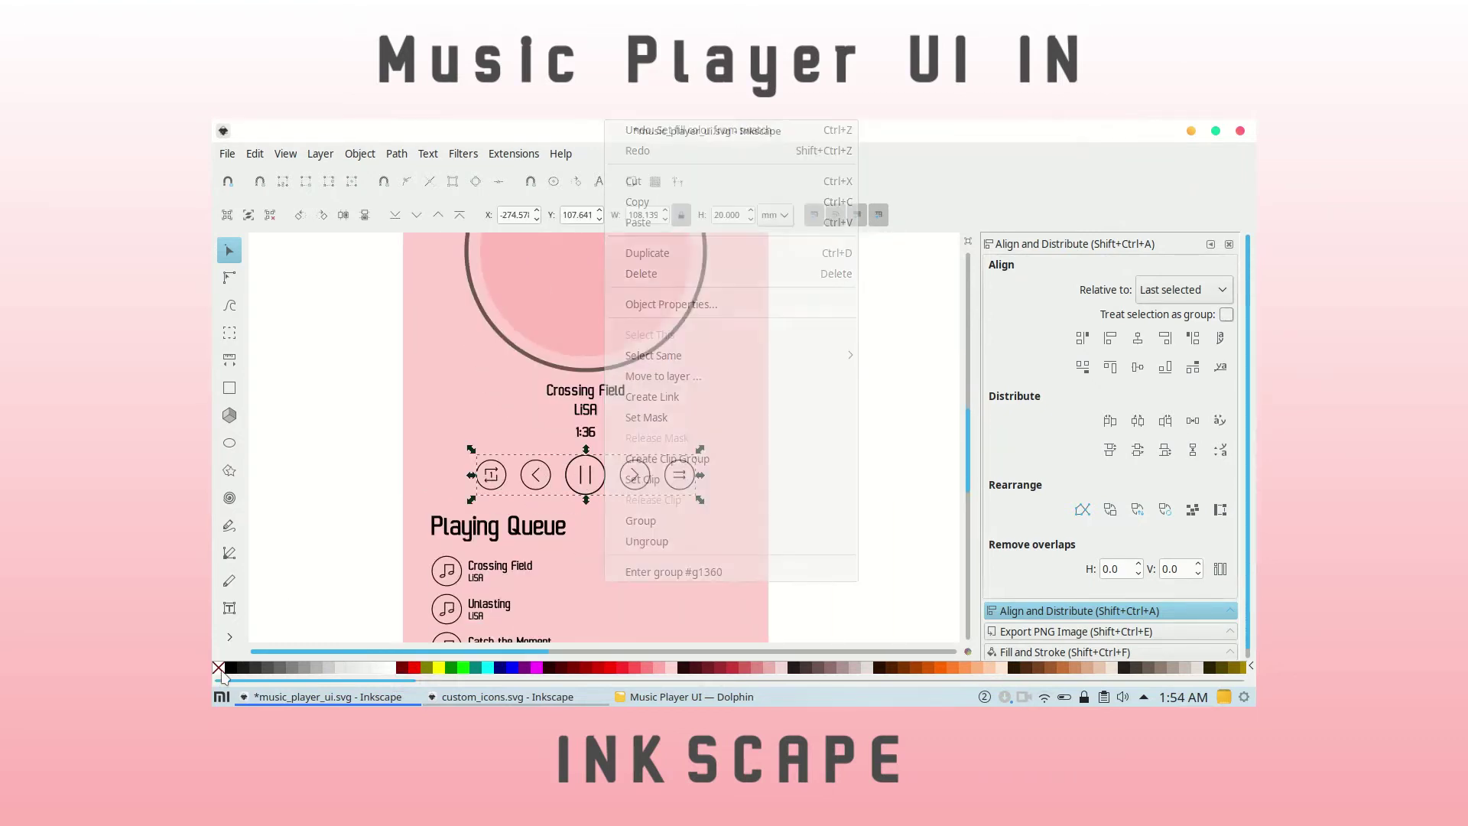
Ungroup the player controls into separate repeat, previous, pause and shuffle icons.
{"action": "left_click", "coordinate": [392, 670]}
{"action": "key", "text": "ctrl+z"}
{"action": "key", "text": "ctrl+z"}
{"action": "right_click", "coordinate": [490, 478]}
{"action": "left_click", "coordinate": [535, 538]}
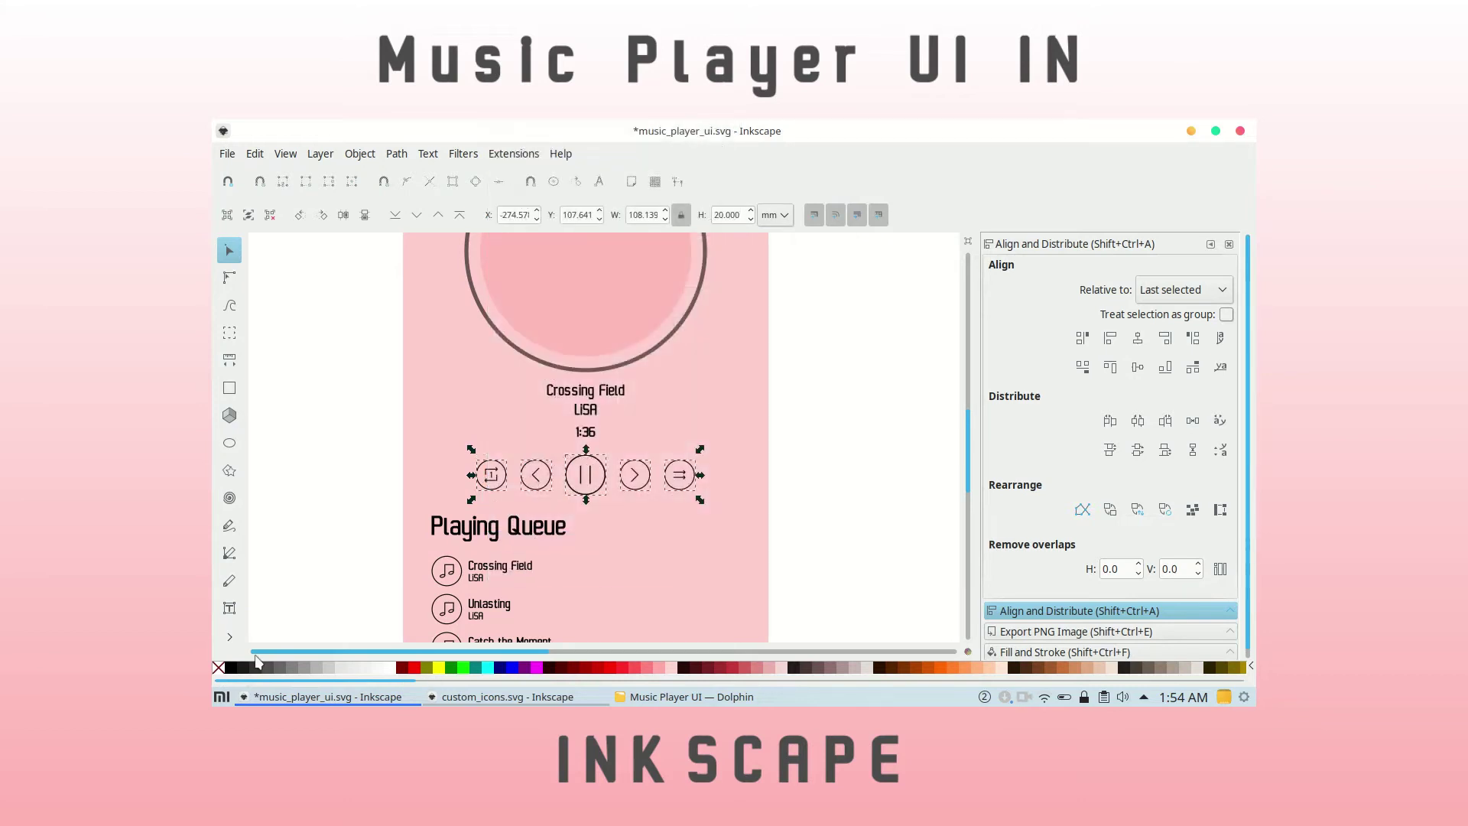
{"action": "left_click", "coordinate": [347, 482]}
{"action": "scroll", "coordinate": [347, 482], "scroll_direction": "up", "scroll_amount": 1, "text": "ctrl"}
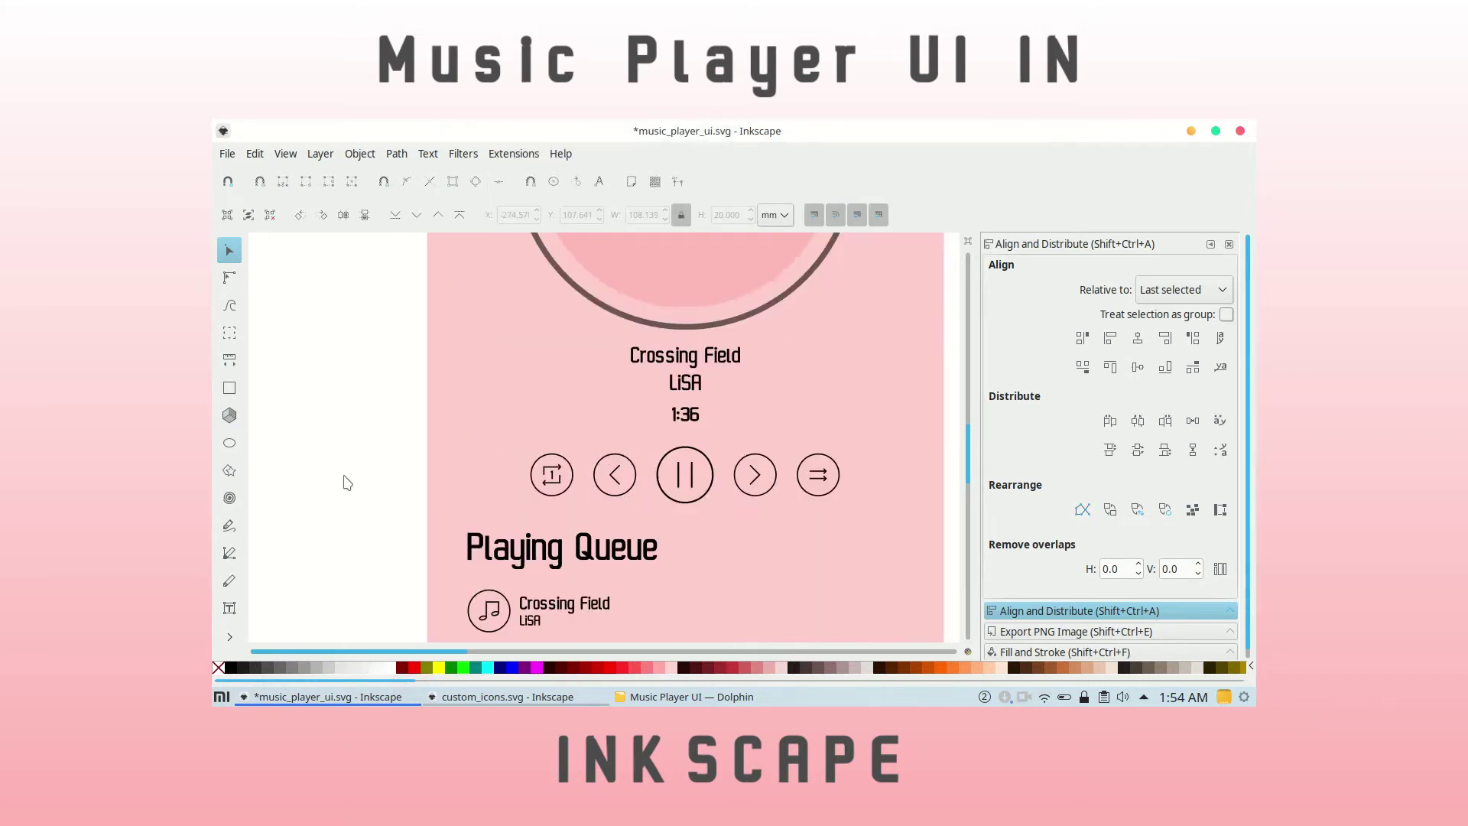
{"action": "scroll", "coordinate": [346, 482], "scroll_direction": "right", "scroll_amount": 1}
{"action": "left_click", "coordinate": [520, 489]}
{"action": "left_click", "coordinate": [589, 489], "text": "shift"}
{"action": "left_click", "coordinate": [665, 497], "text": "shift"}
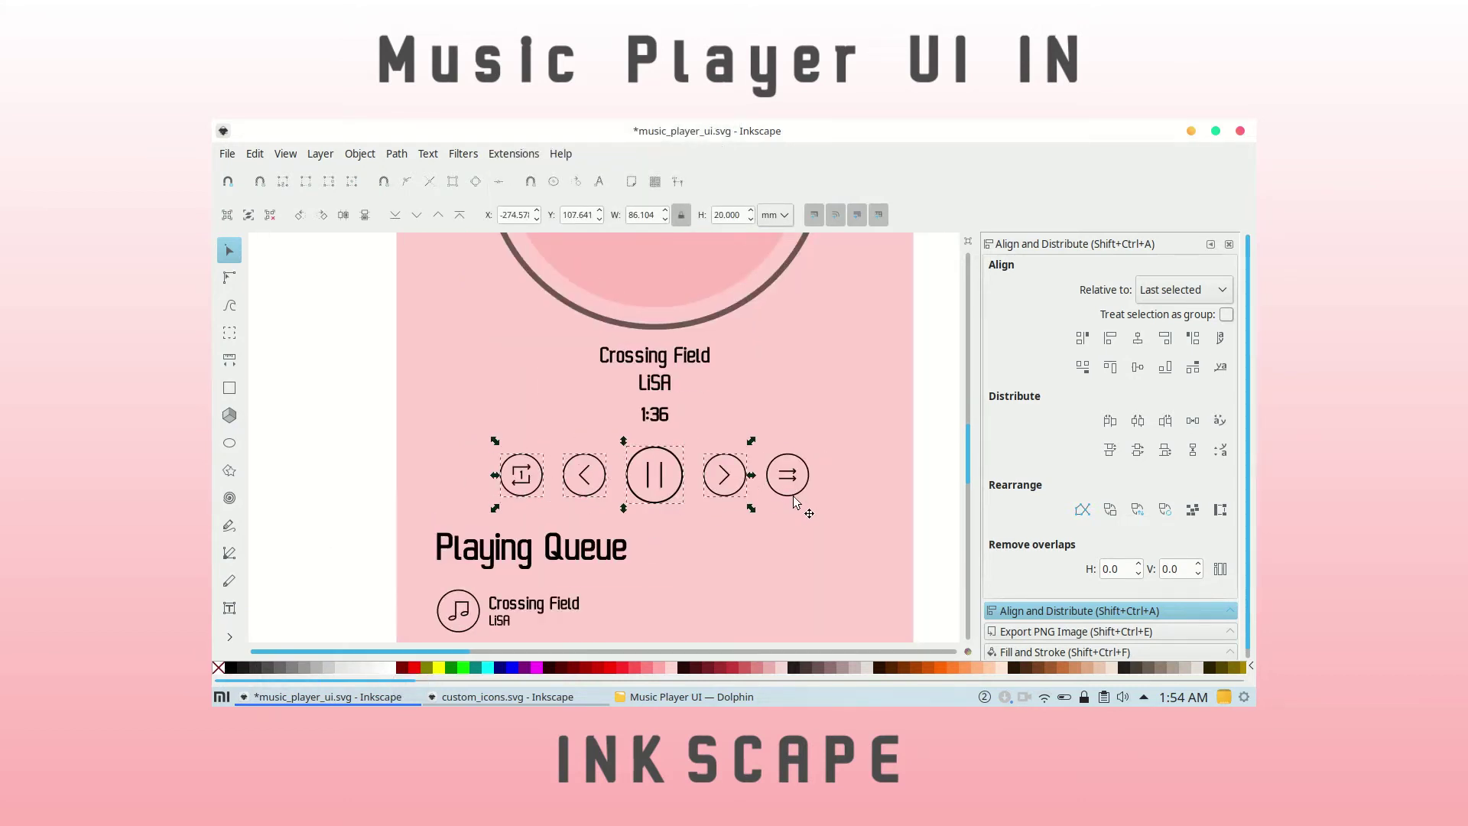
{"action": "right_click", "coordinate": [795, 501]}
{"action": "left_click", "coordinate": [849, 541]}
Fill the pause button's circle white and ungroup the pause button.
{"action": "left_click", "coordinate": [394, 667]}
{"action": "left_click", "coordinate": [219, 668], "text": "shift"}
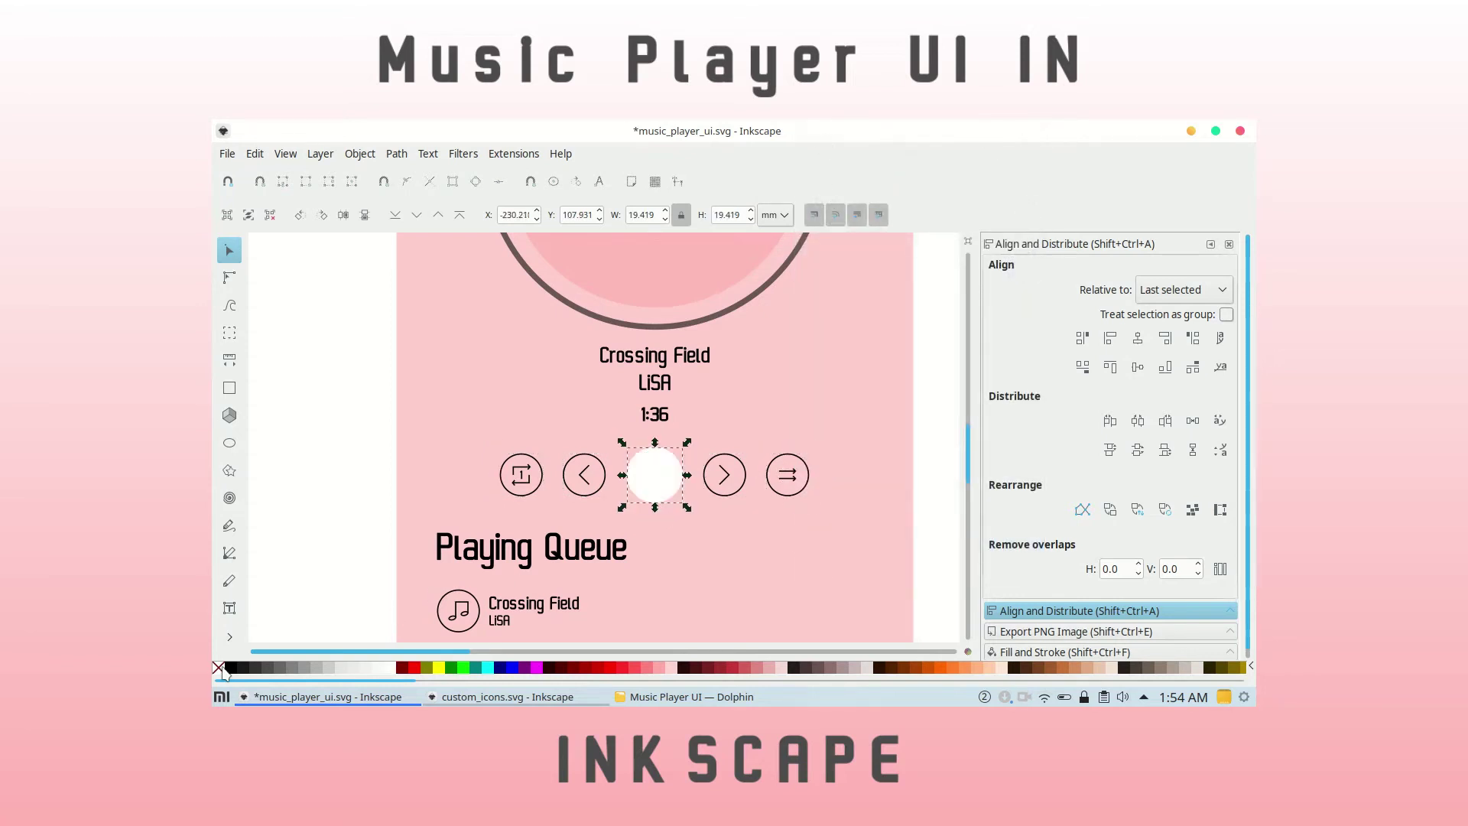
{"action": "key", "text": "ctrl+z"}
{"action": "right_click", "coordinate": [657, 476]}
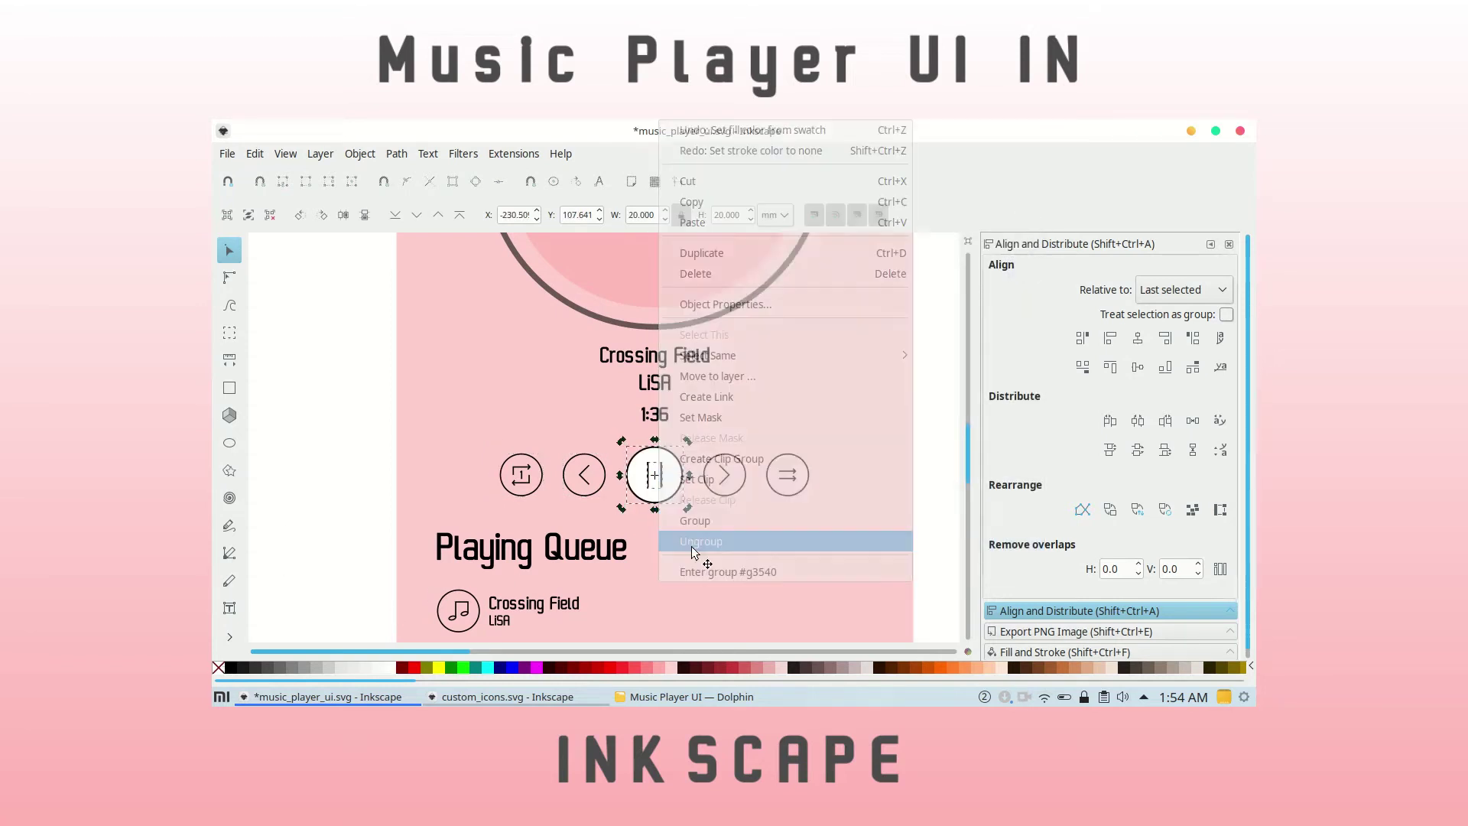
{"action": "left_click", "coordinate": [662, 479]}
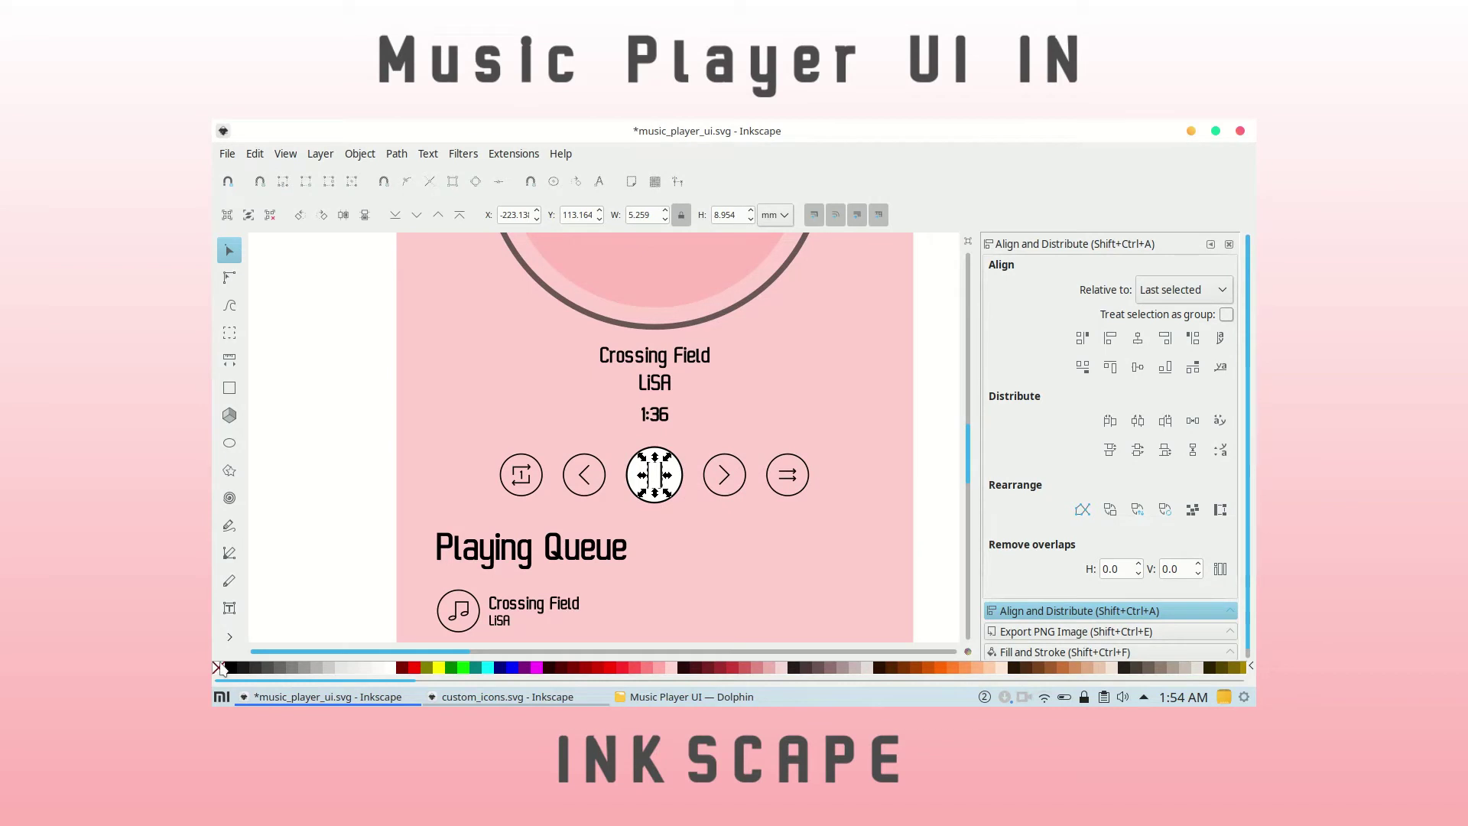
Change the phone frame's pink background to a near-white fill.
{"action": "left_click", "coordinate": [330, 560]}
{"action": "scroll", "coordinate": [366, 421], "scroll_direction": "down", "scroll_amount": 1, "text": "ctrl"}
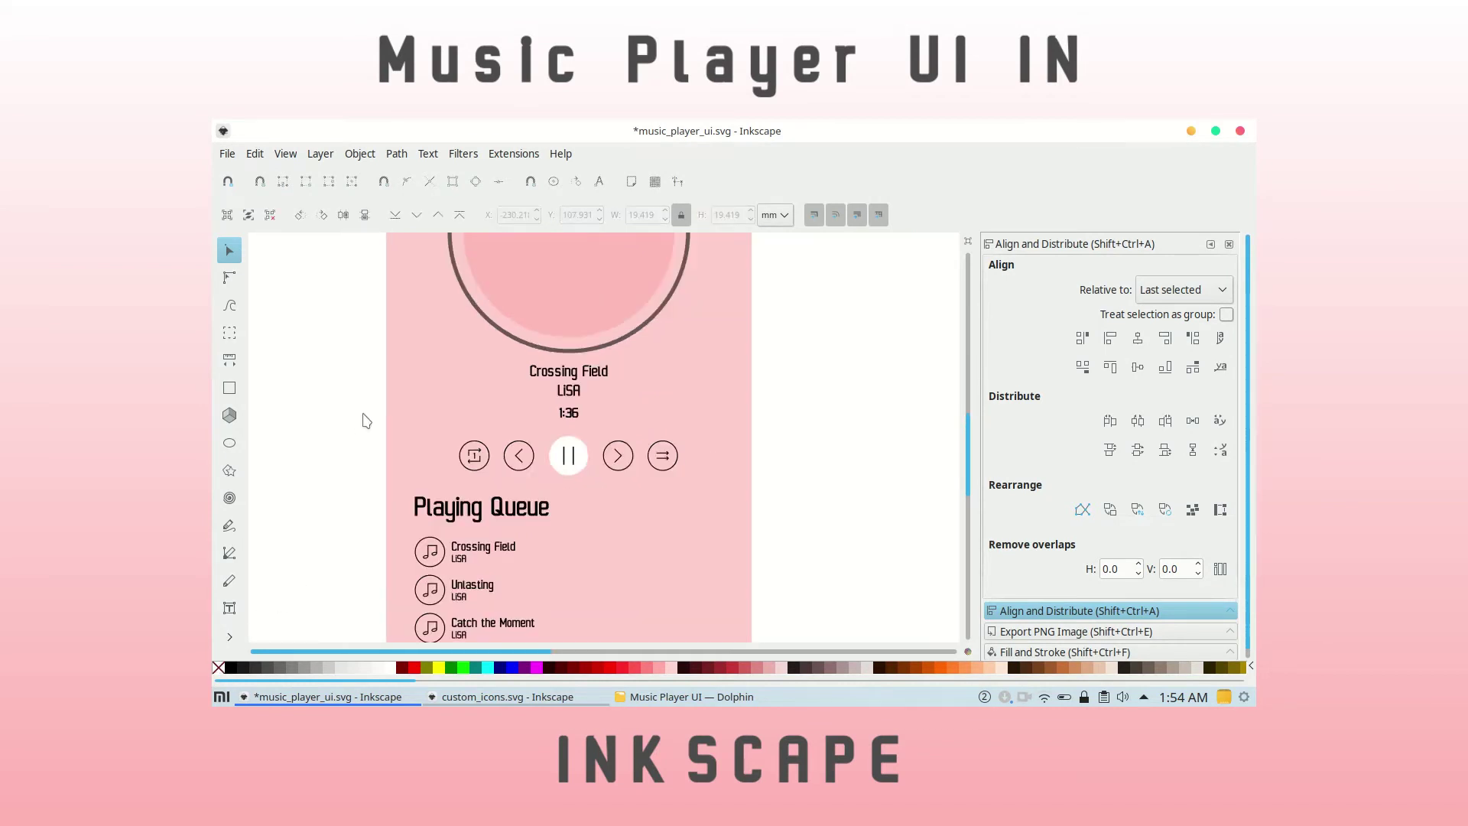
{"action": "scroll", "coordinate": [365, 420], "scroll_direction": "down", "scroll_amount": 1, "text": "ctrl"}
{"action": "scroll", "coordinate": [366, 420], "scroll_direction": "up", "scroll_amount": 5}
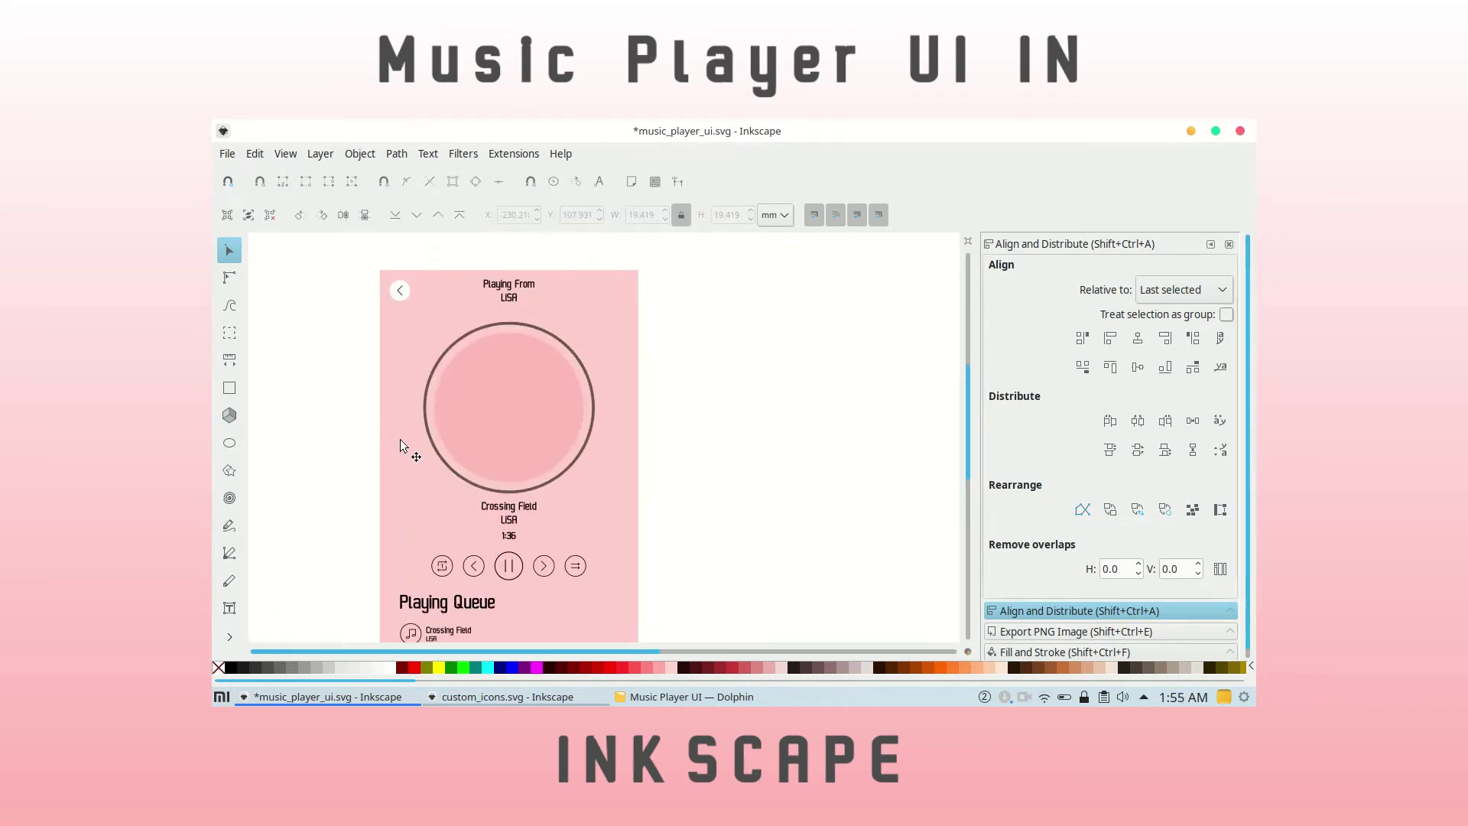
{"action": "left_click", "coordinate": [401, 439]}
{"action": "left_click", "coordinate": [391, 668]}
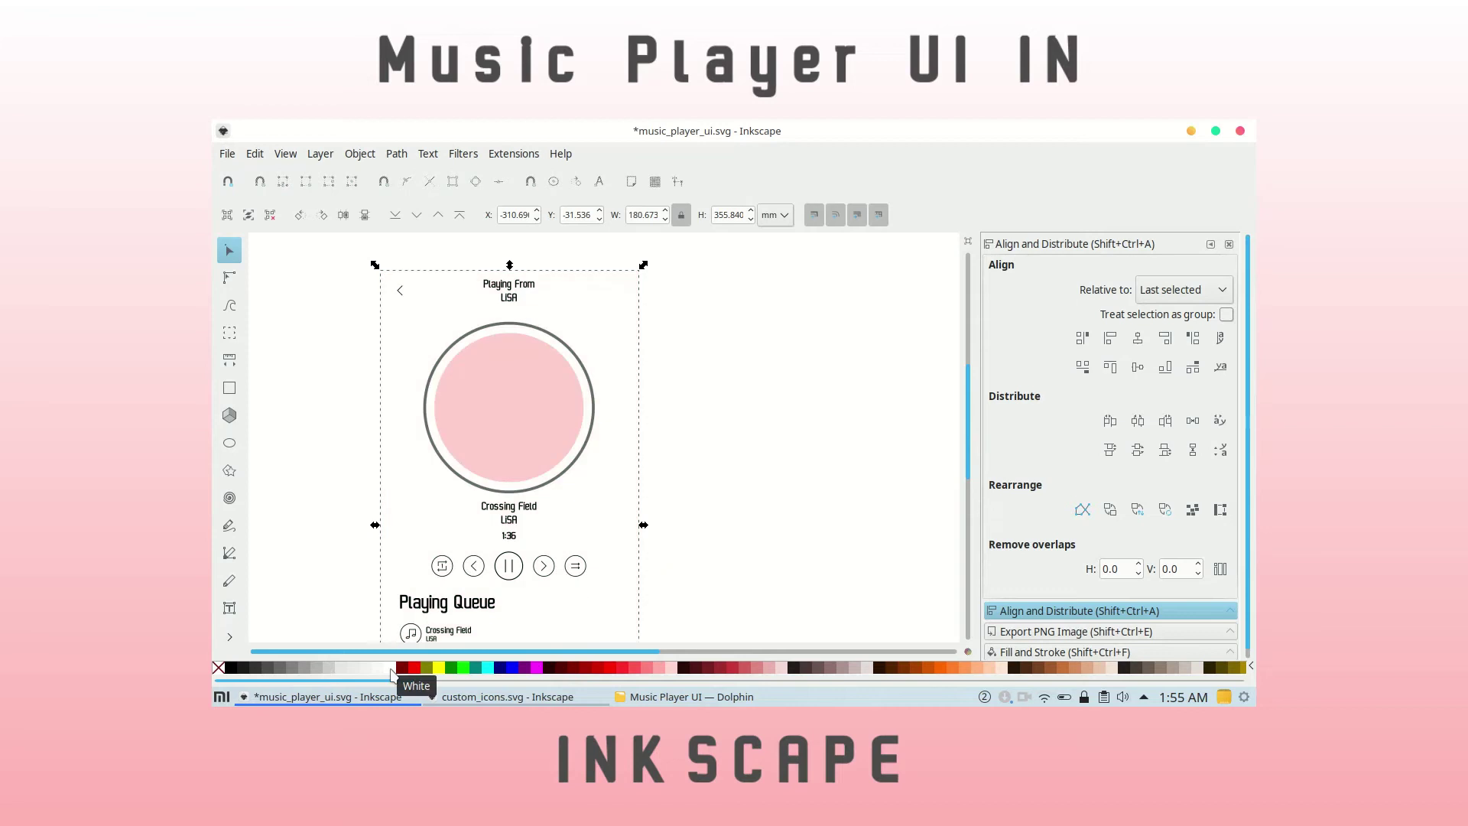
Fill the phone frame grey and adjust its opacity in Fill and Stroke.
{"action": "left_click", "coordinate": [230, 668]}
{"action": "left_click", "coordinate": [1155, 652]}
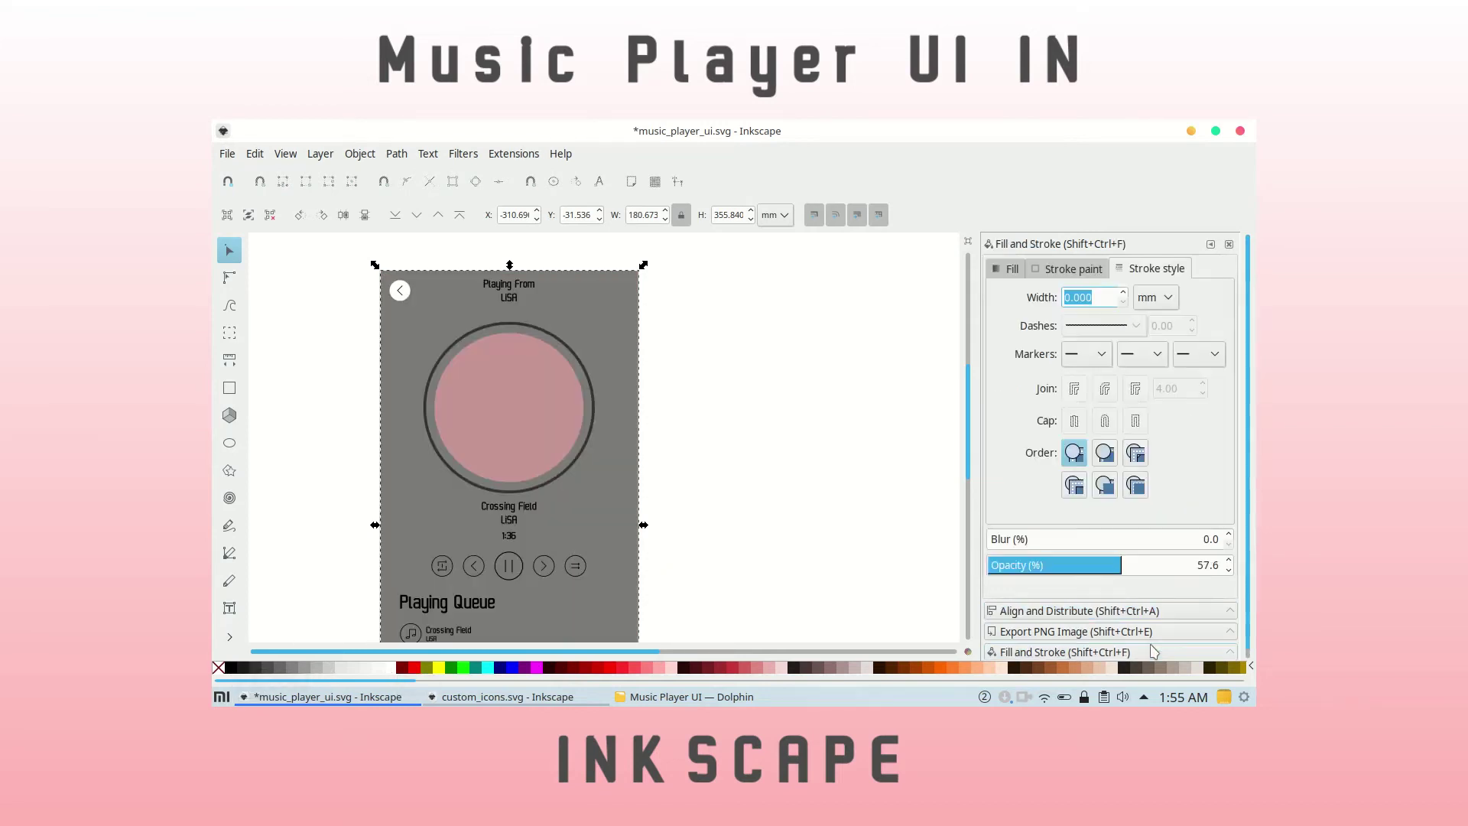
{"action": "double_click", "coordinate": [1203, 566]}
{"action": "key", "text": "Return"}
{"action": "scroll", "coordinate": [675, 455], "scroll_direction": "down", "scroll_amount": 1, "text": "ctrl"}
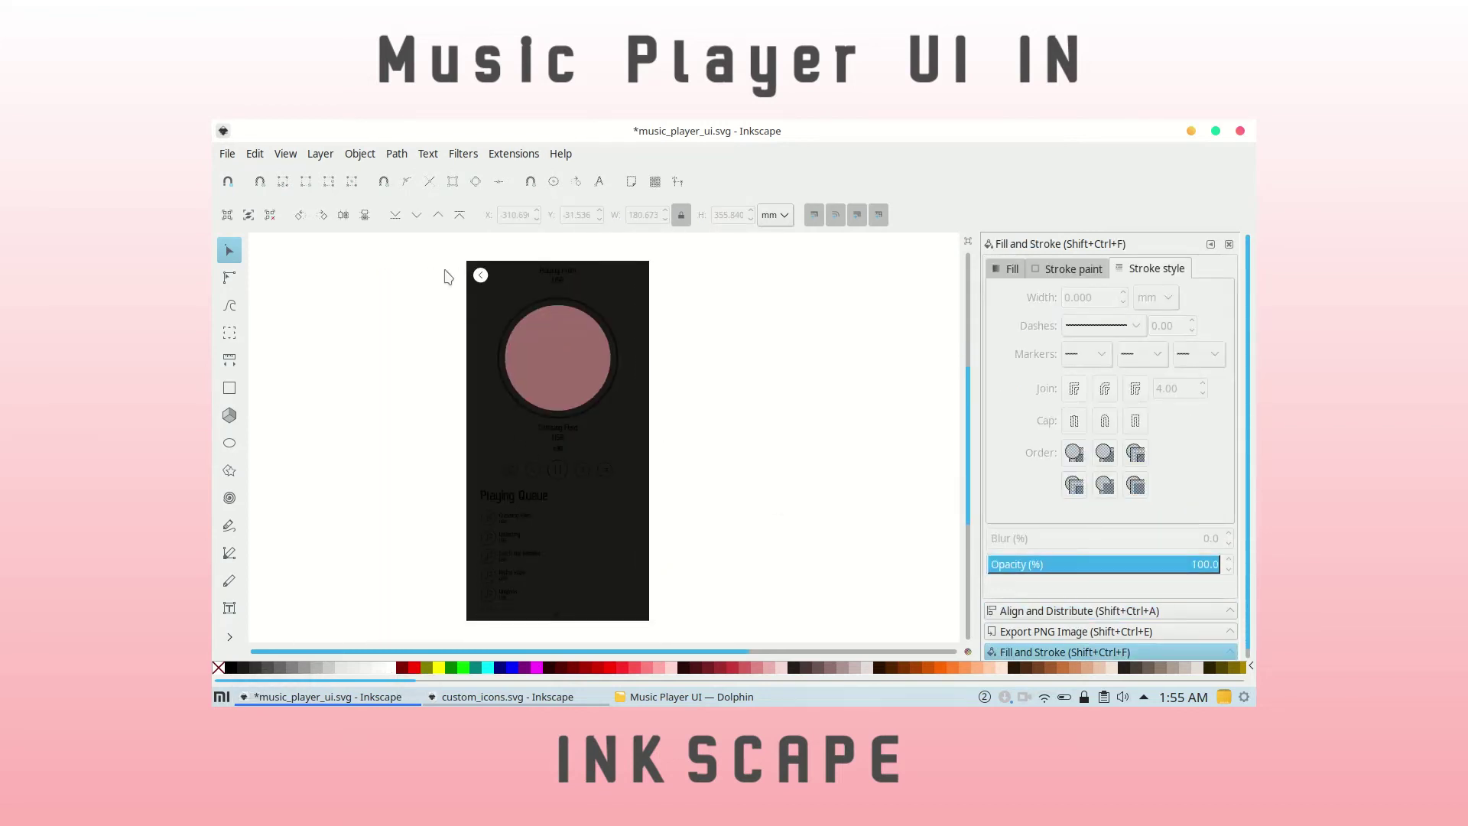
Reselect the phone frame and change its dark fill back to light grey.
{"action": "left_click_drag", "start_coordinate": [438, 250], "coordinate": [808, 652]}
{"action": "left_click", "coordinate": [662, 415]}
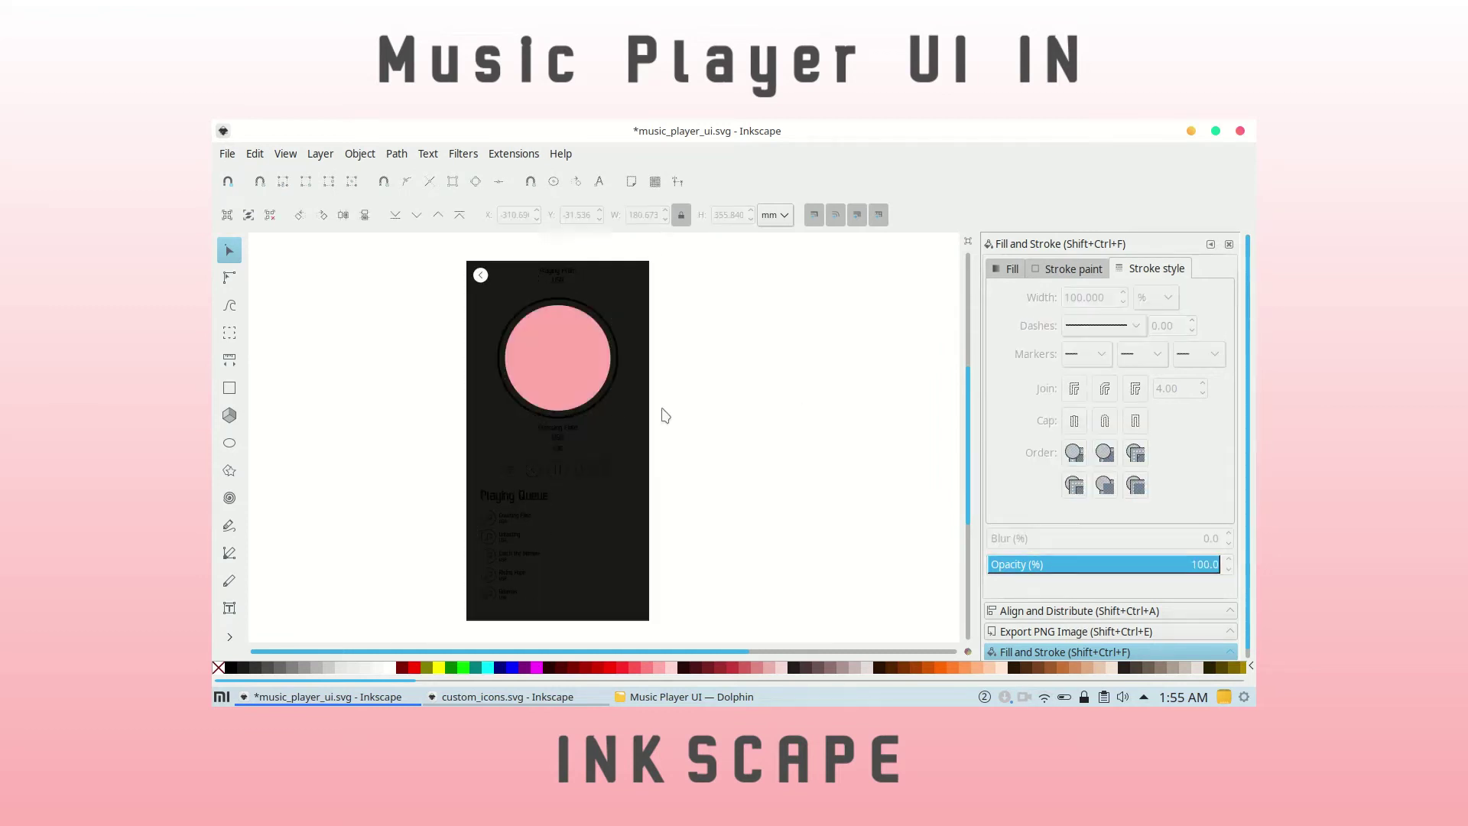
{"action": "scroll", "coordinate": [618, 383], "scroll_direction": "up", "scroll_amount": 1, "text": "ctrl"}
{"action": "scroll", "coordinate": [618, 383], "scroll_direction": "down", "scroll_amount": 1}
{"action": "left_click", "coordinate": [502, 295]}
{"action": "left_click", "coordinate": [618, 408]}
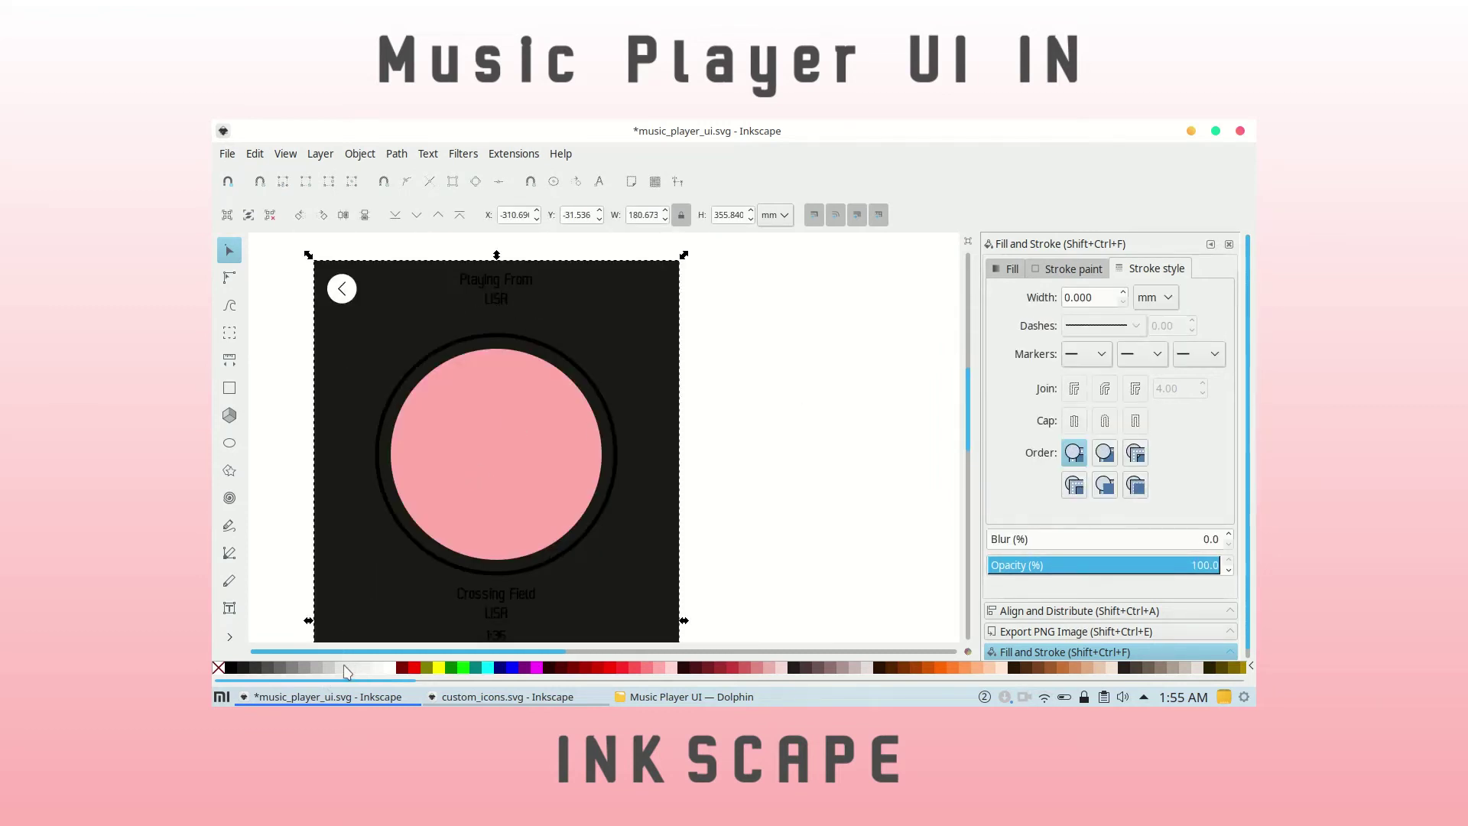
{"action": "key", "text": "ctrl+z"}
{"action": "left_click", "coordinate": [747, 400]}
Import the LiSA album cover 03.jpg from the album images folder onto the canvas.
{"action": "scroll", "coordinate": [475, 512], "scroll_direction": "down", "scroll_amount": 5}
{"action": "scroll", "coordinate": [740, 400], "scroll_direction": "up", "scroll_amount": 4}
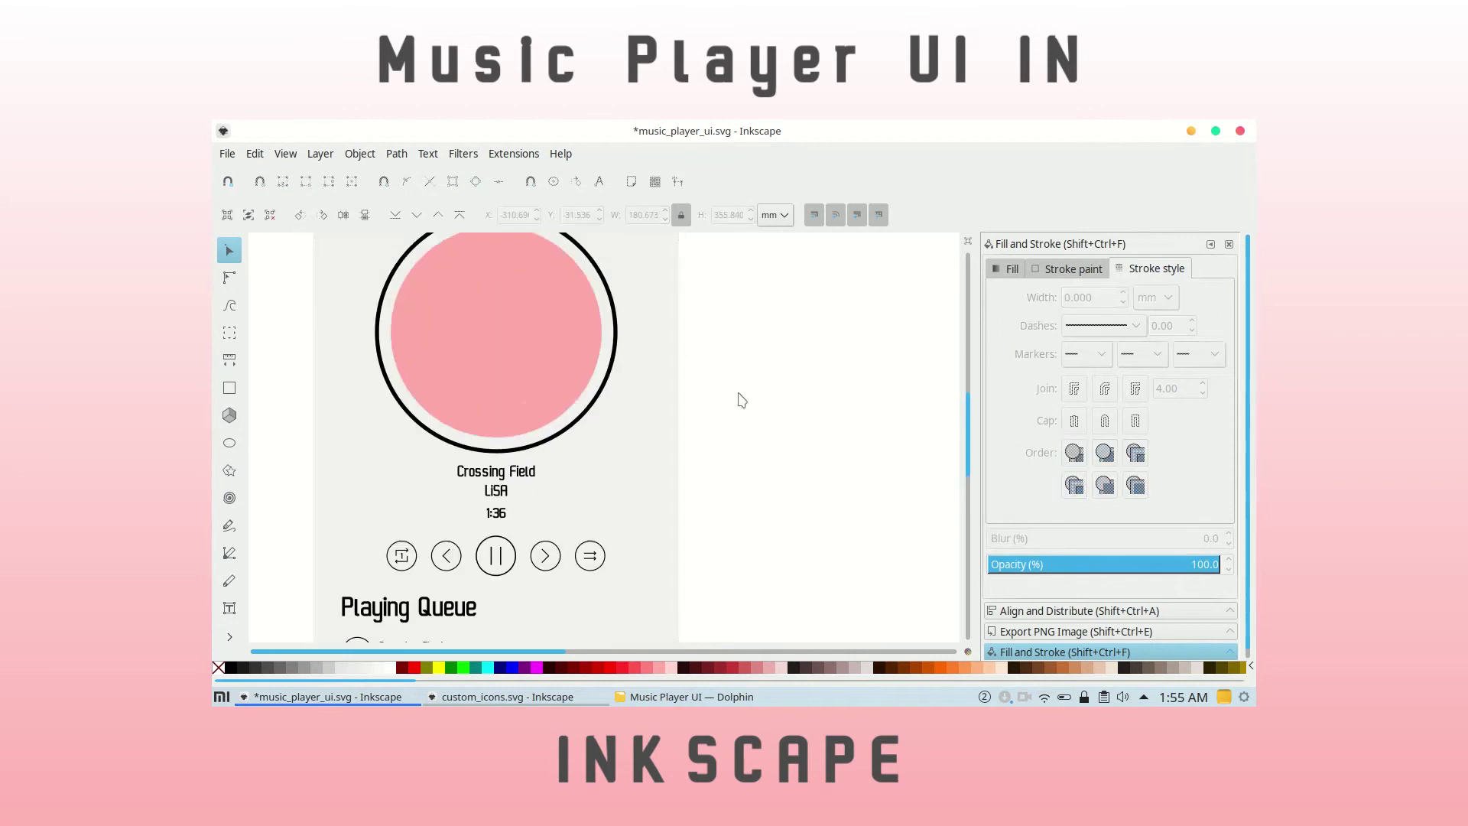
{"action": "scroll", "coordinate": [428, 314], "scroll_direction": "up", "scroll_amount": 3}
{"action": "left_click", "coordinate": [348, 292]}
{"action": "left_click", "coordinate": [275, 479]}
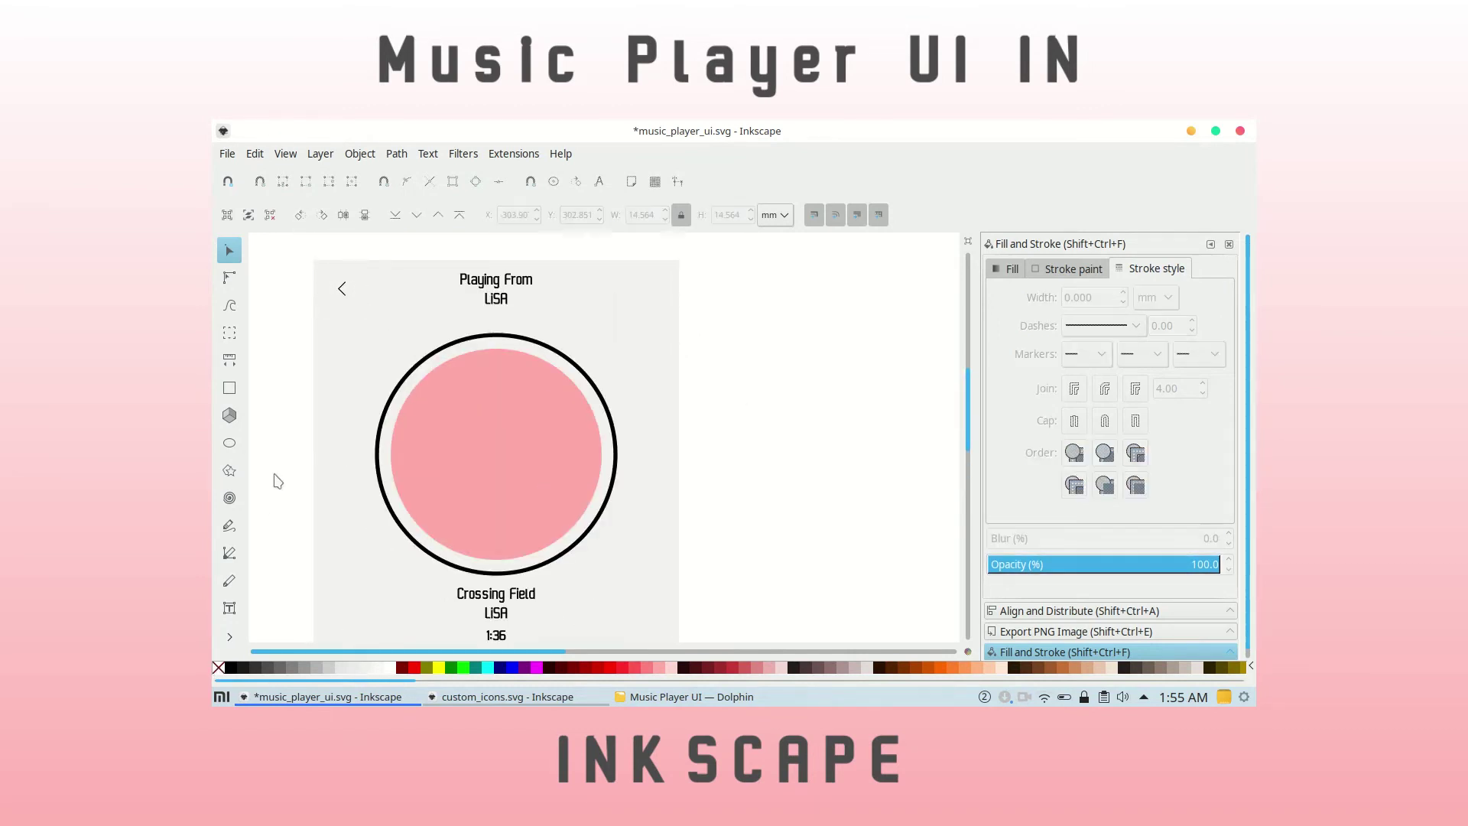
{"action": "scroll", "coordinate": [275, 478], "scroll_direction": "down", "scroll_amount": 2}
{"action": "left_click", "coordinate": [474, 381]}
{"action": "left_click", "coordinate": [659, 699]}
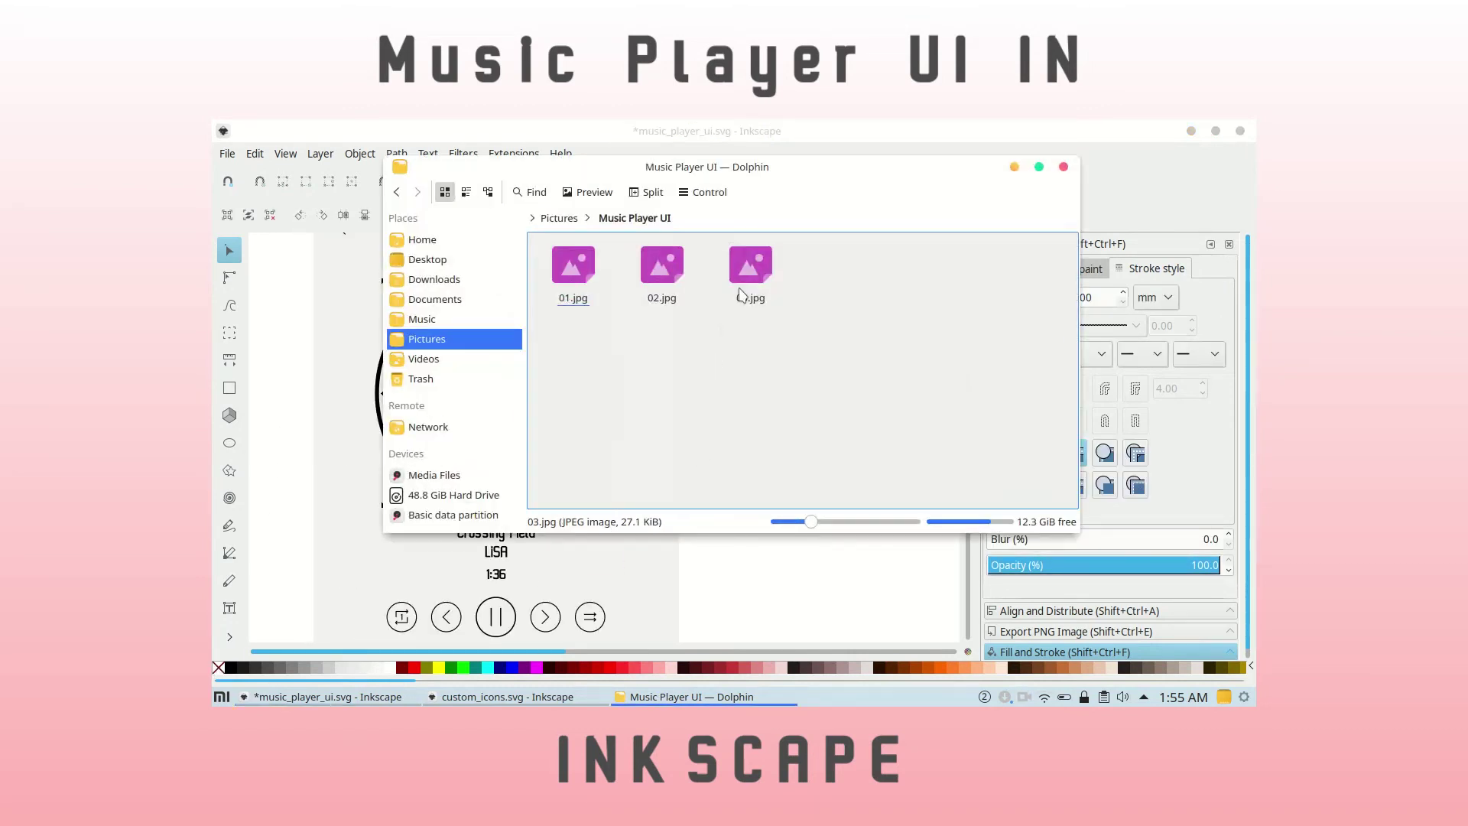
{"action": "mouse_move", "coordinate": [750, 269]}
{"action": "left_mouse_down"}
{"action": "mouse_move", "coordinate": [679, 508]}
{"action": "mouse_move", "coordinate": [696, 551]}
{"action": "left_mouse_up"}
{"action": "left_click", "coordinate": [829, 485]}
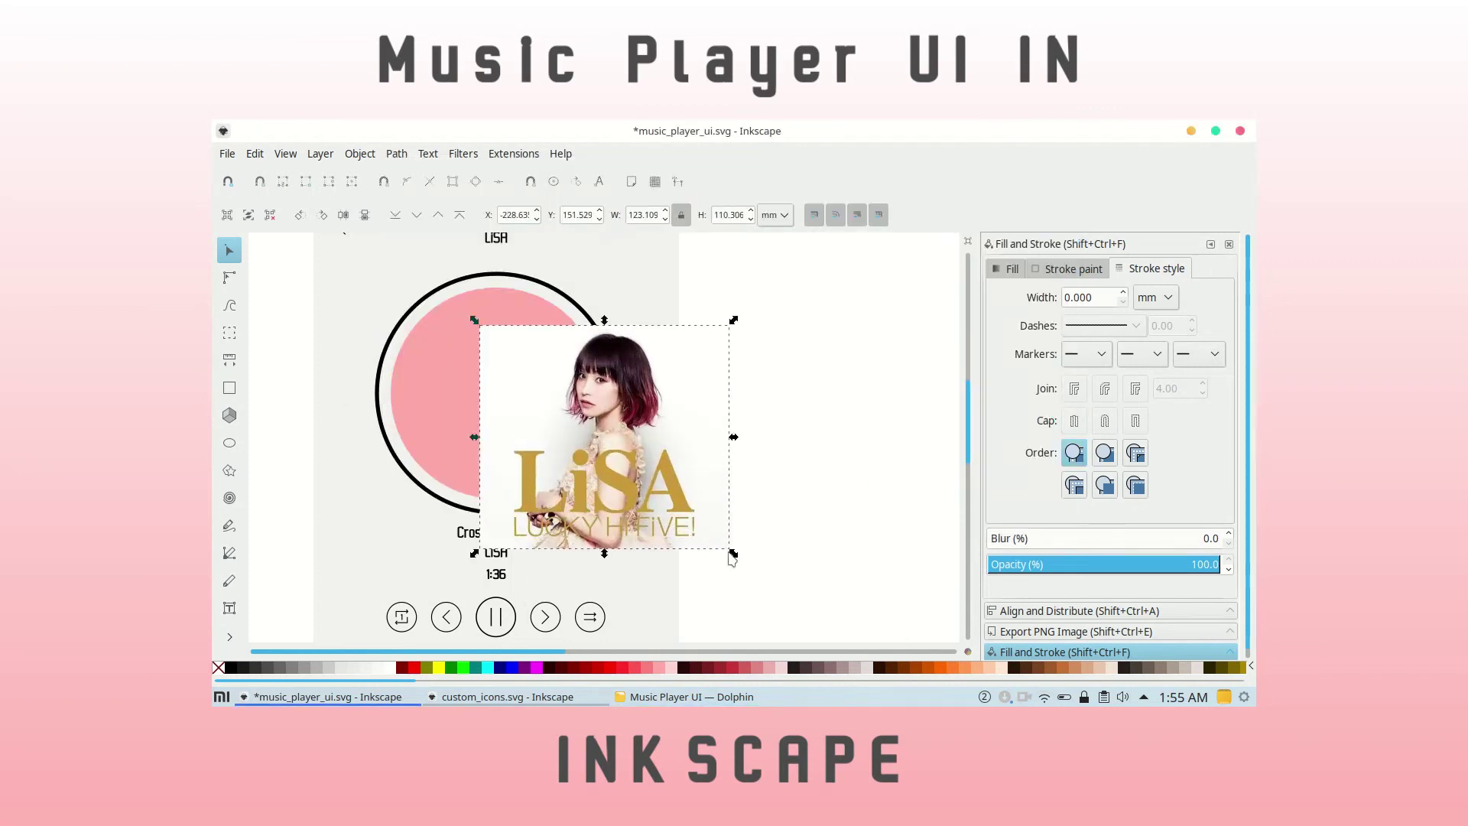
Centre the LiSA cover on the circle, send it behind, and clip it to the circle.
{"action": "key", "text": "shift+ctrl+a"}
{"action": "left_click", "coordinate": [321, 154]}
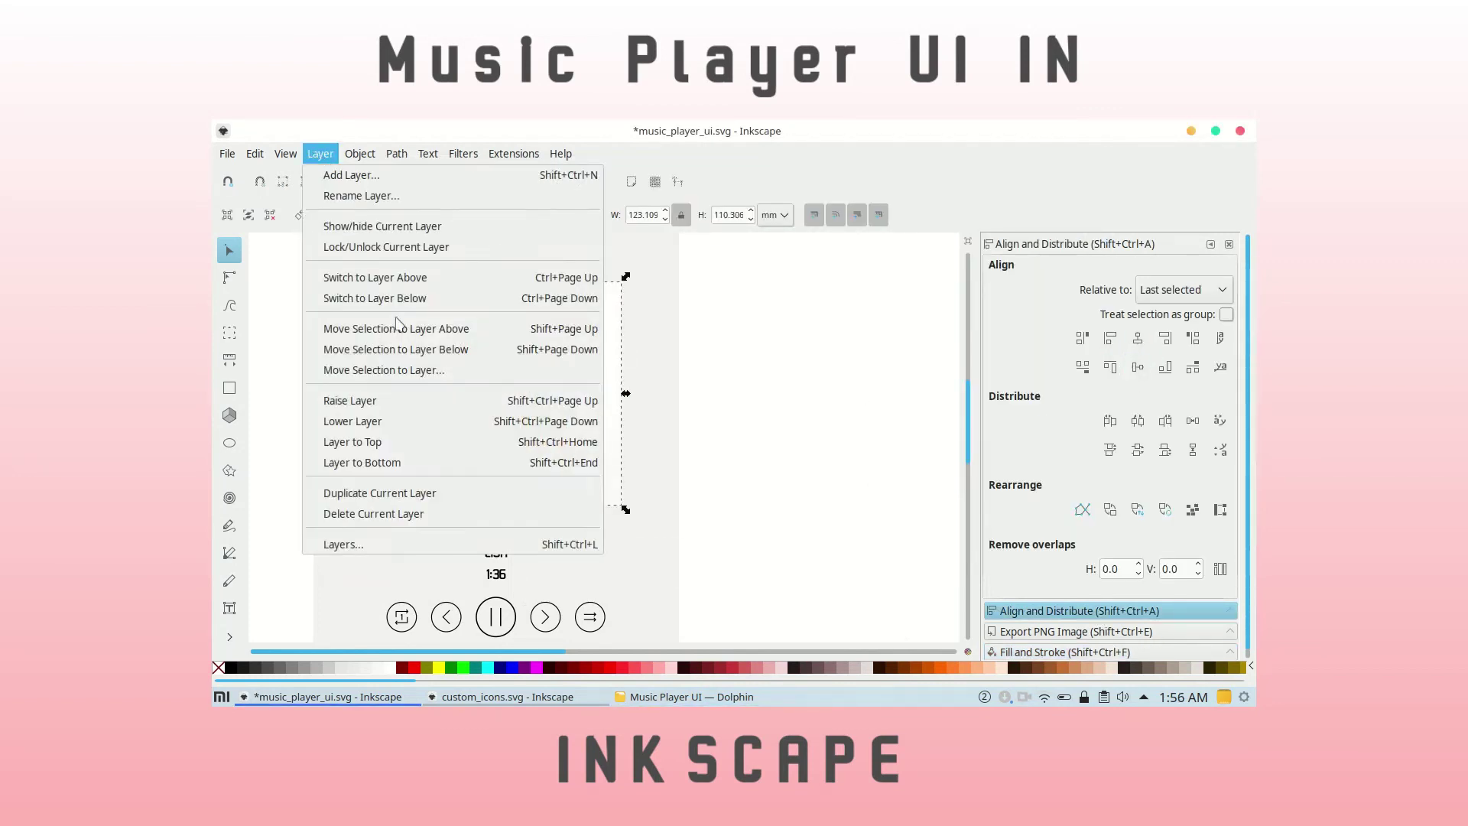
{"action": "left_click", "coordinate": [648, 403]}
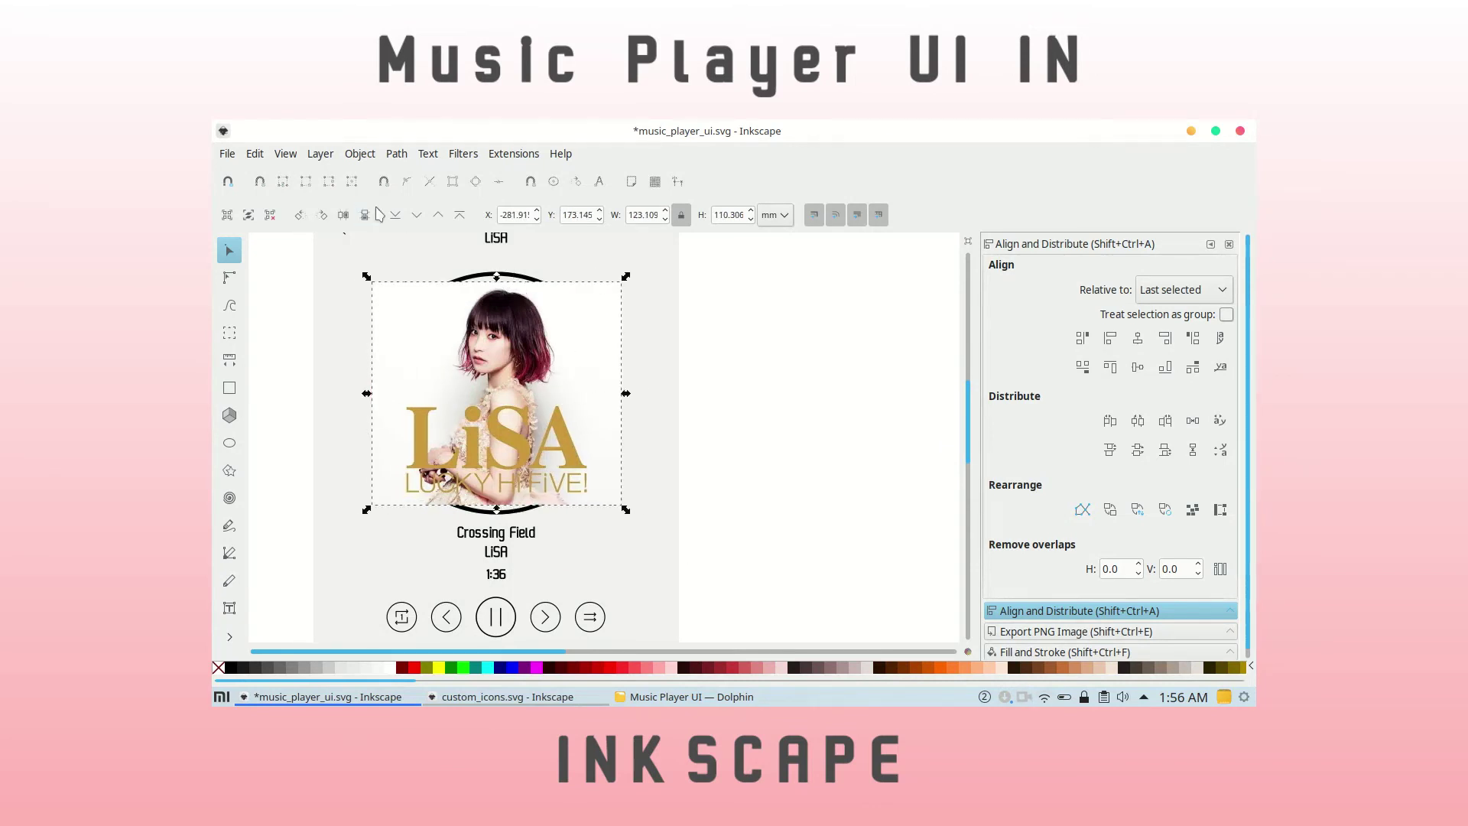
{"action": "left_click", "coordinate": [395, 215]}
{"action": "left_click", "coordinate": [320, 154]}
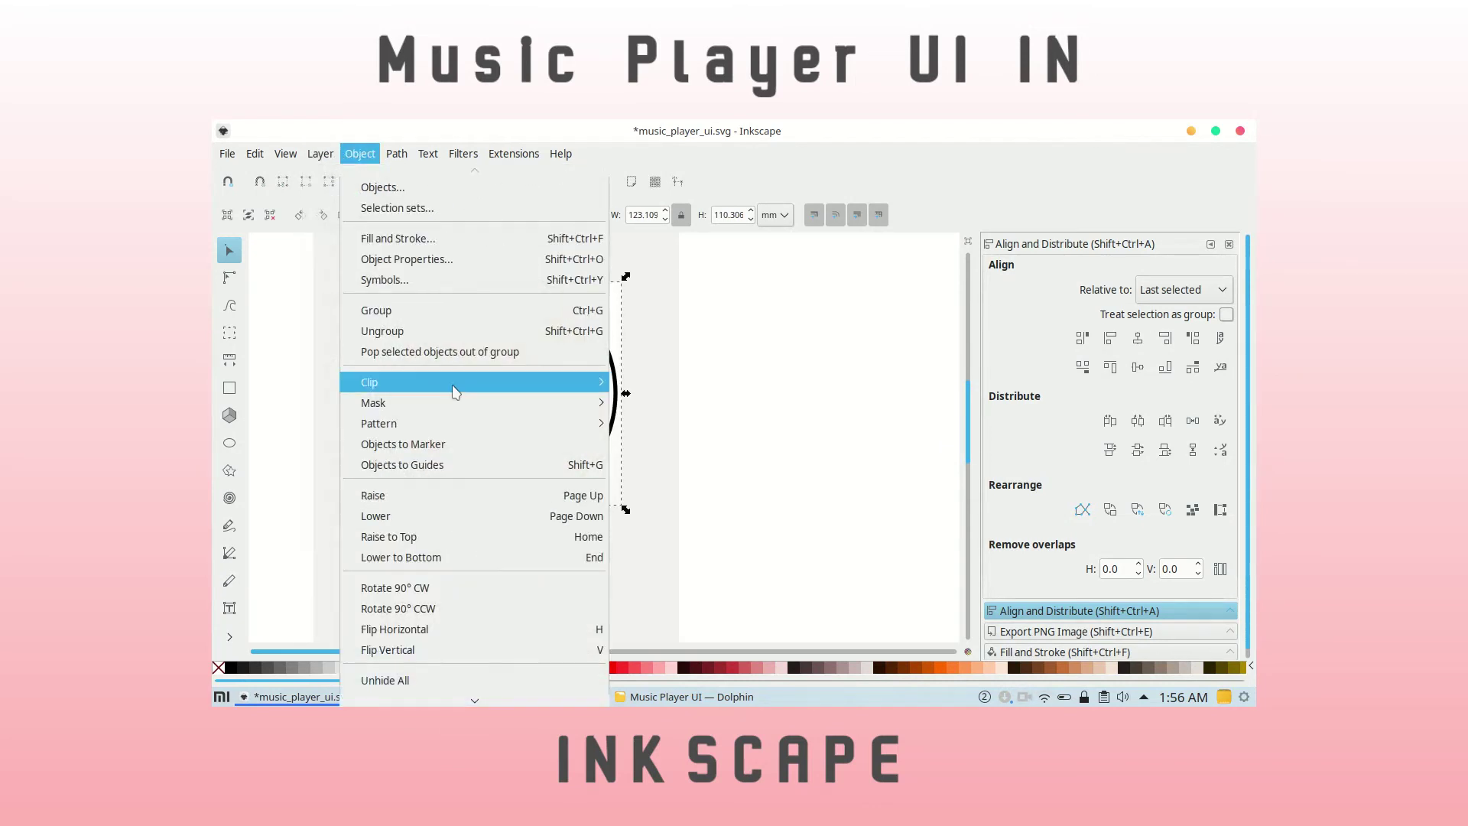
{"action": "mouse_move", "coordinate": [470, 382]}
{"action": "left_click", "coordinate": [646, 403]}
{"action": "left_click", "coordinate": [633, 367]}
{"action": "scroll", "coordinate": [658, 352], "scroll_direction": "down", "scroll_amount": 1}
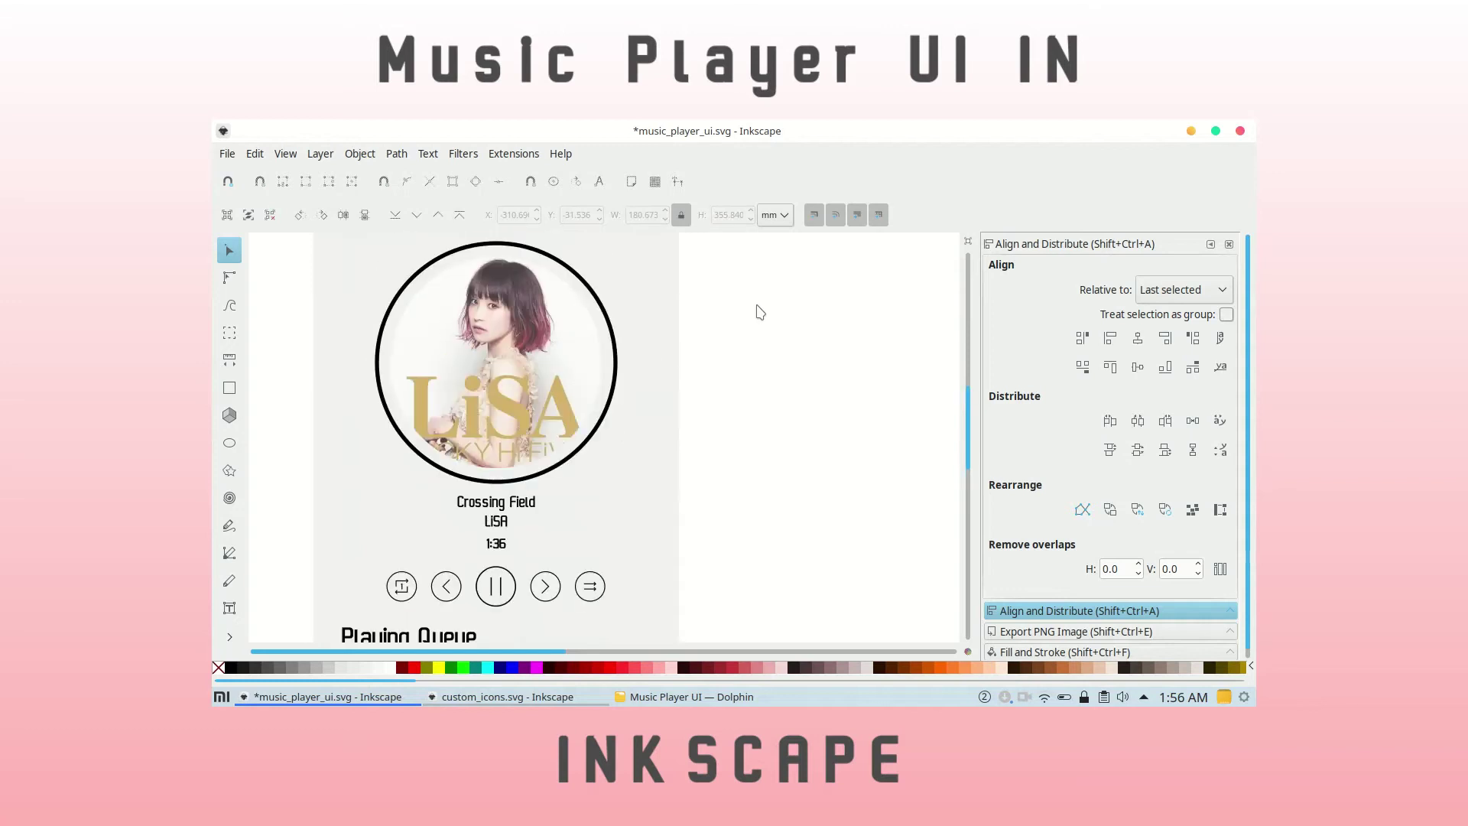
{"action": "left_click", "coordinate": [580, 351]}
{"action": "left_click", "coordinate": [555, 393]}
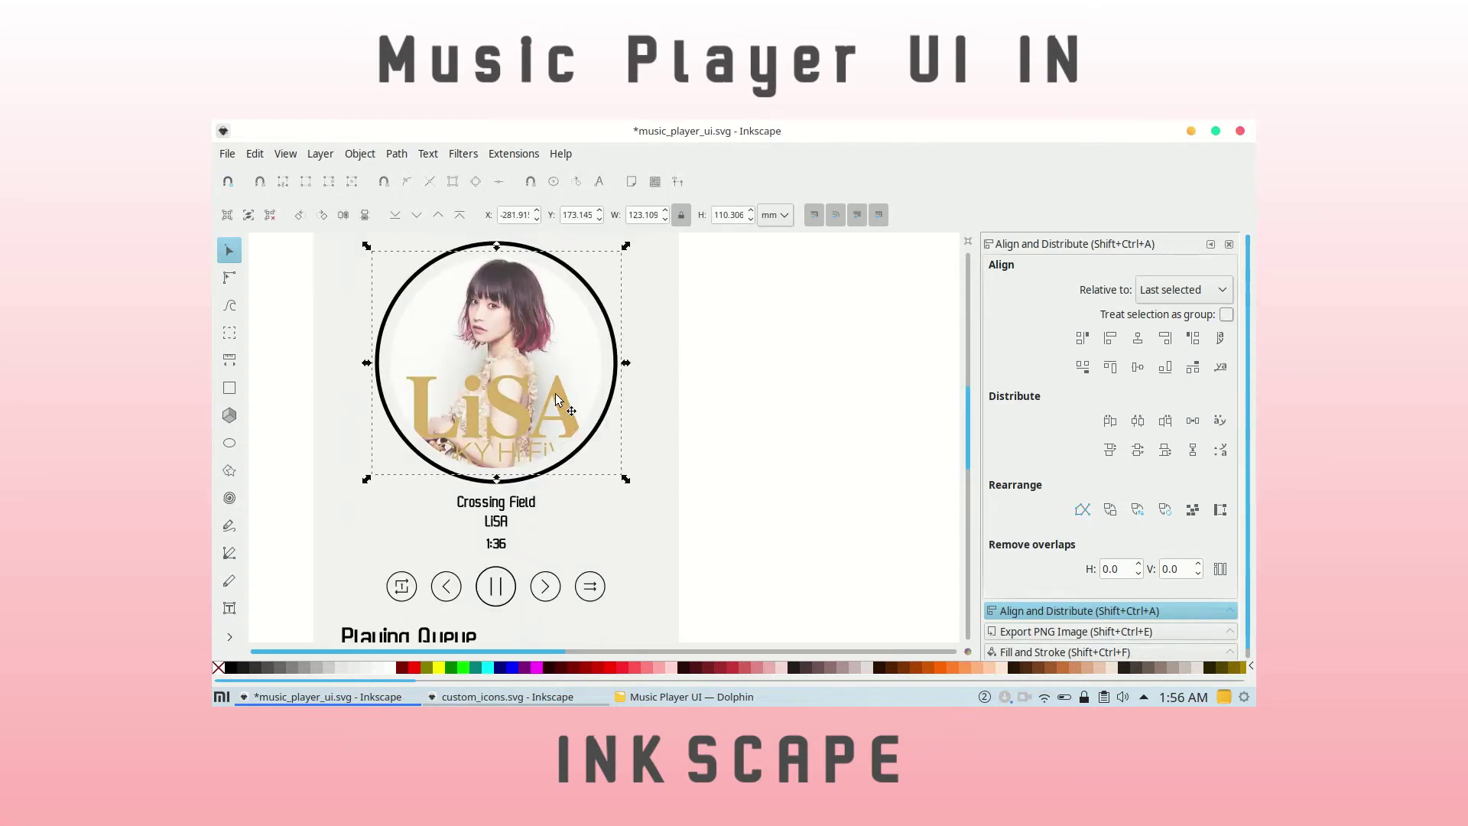
{"action": "key", "text": "ctrl+shift+f"}
Convert the black ring's stroke around the album art into a filled path.
{"action": "left_click", "coordinate": [705, 393]}
{"action": "scroll", "coordinate": [705, 393], "scroll_direction": "up", "scroll_amount": 1}
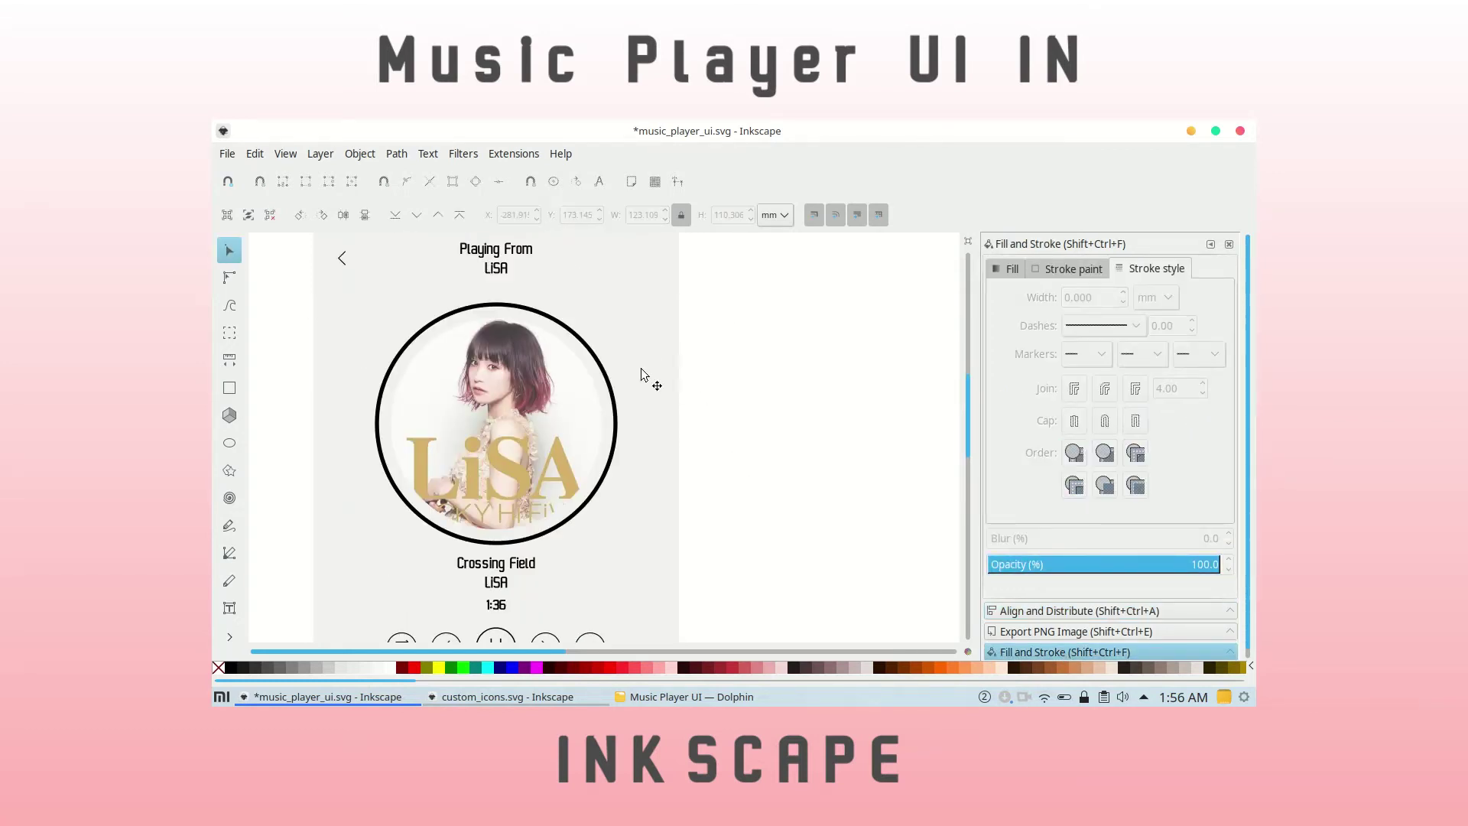
{"action": "left_click", "coordinate": [602, 367]}
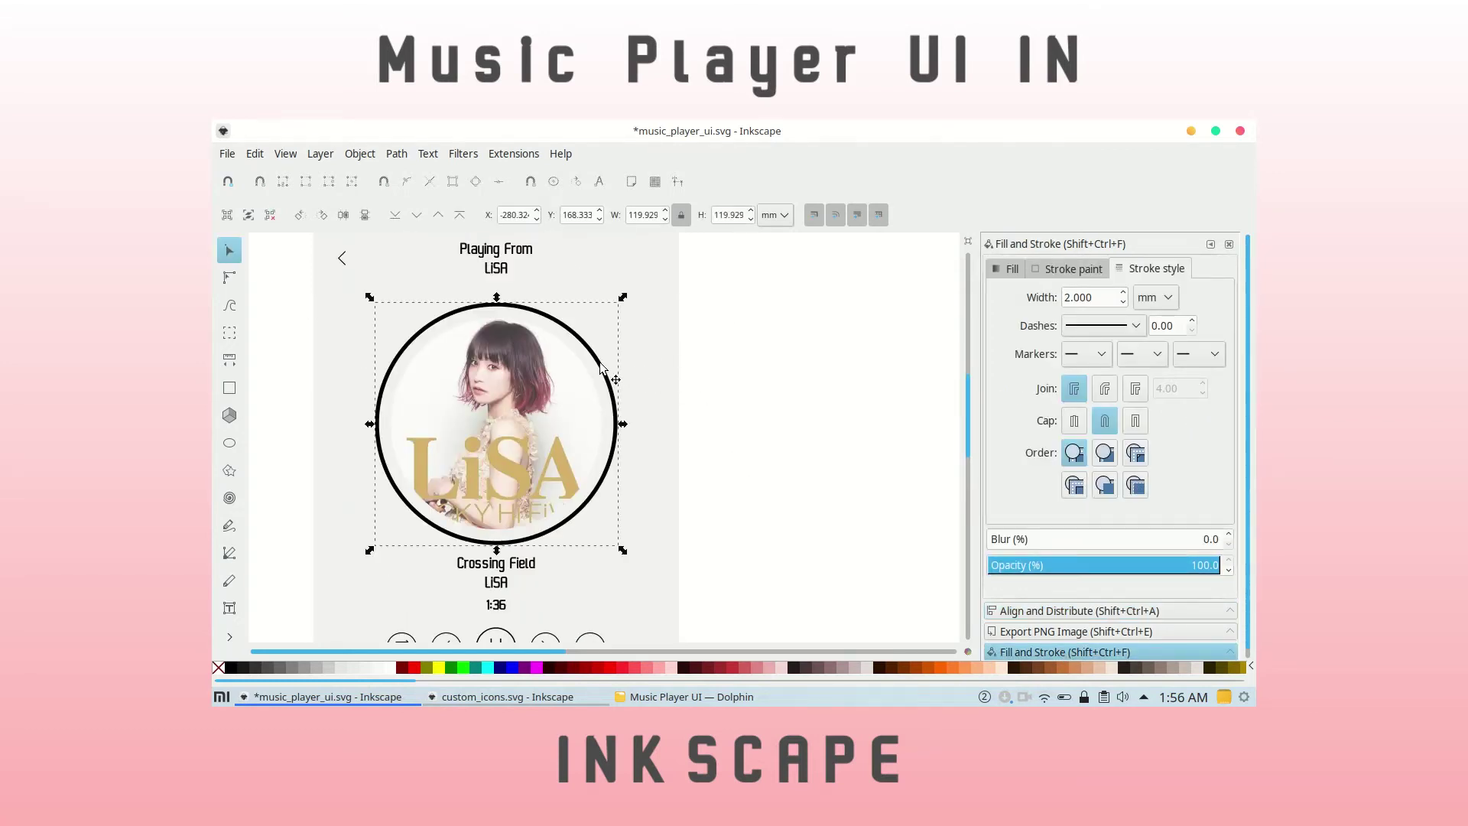
{"action": "left_click", "coordinate": [396, 157]}
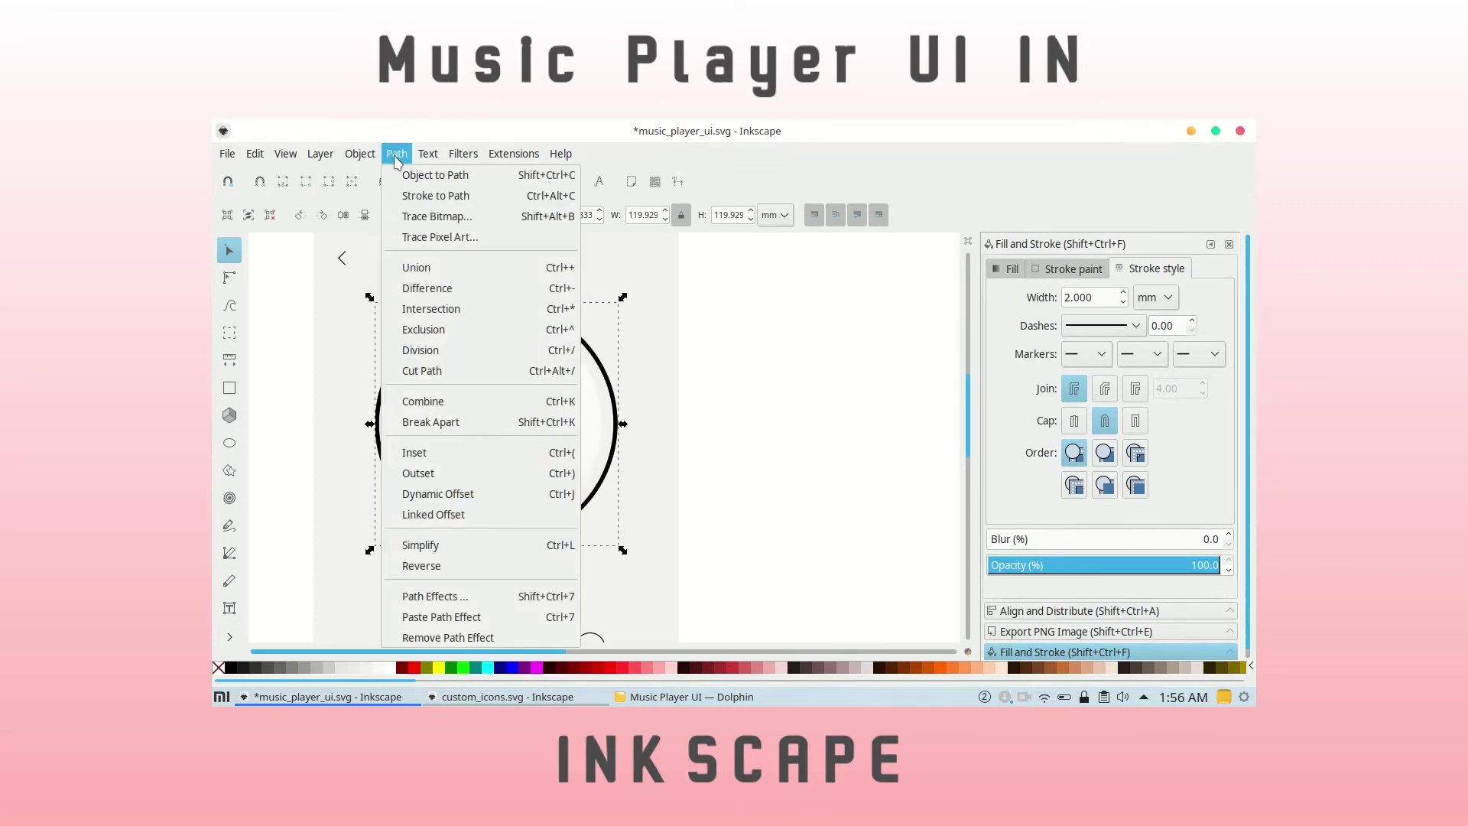
{"action": "left_click", "coordinate": [432, 194]}
Draw a grey rectangle and fit it over the ring's whole left half.
{"action": "left_click", "coordinate": [229, 387]}
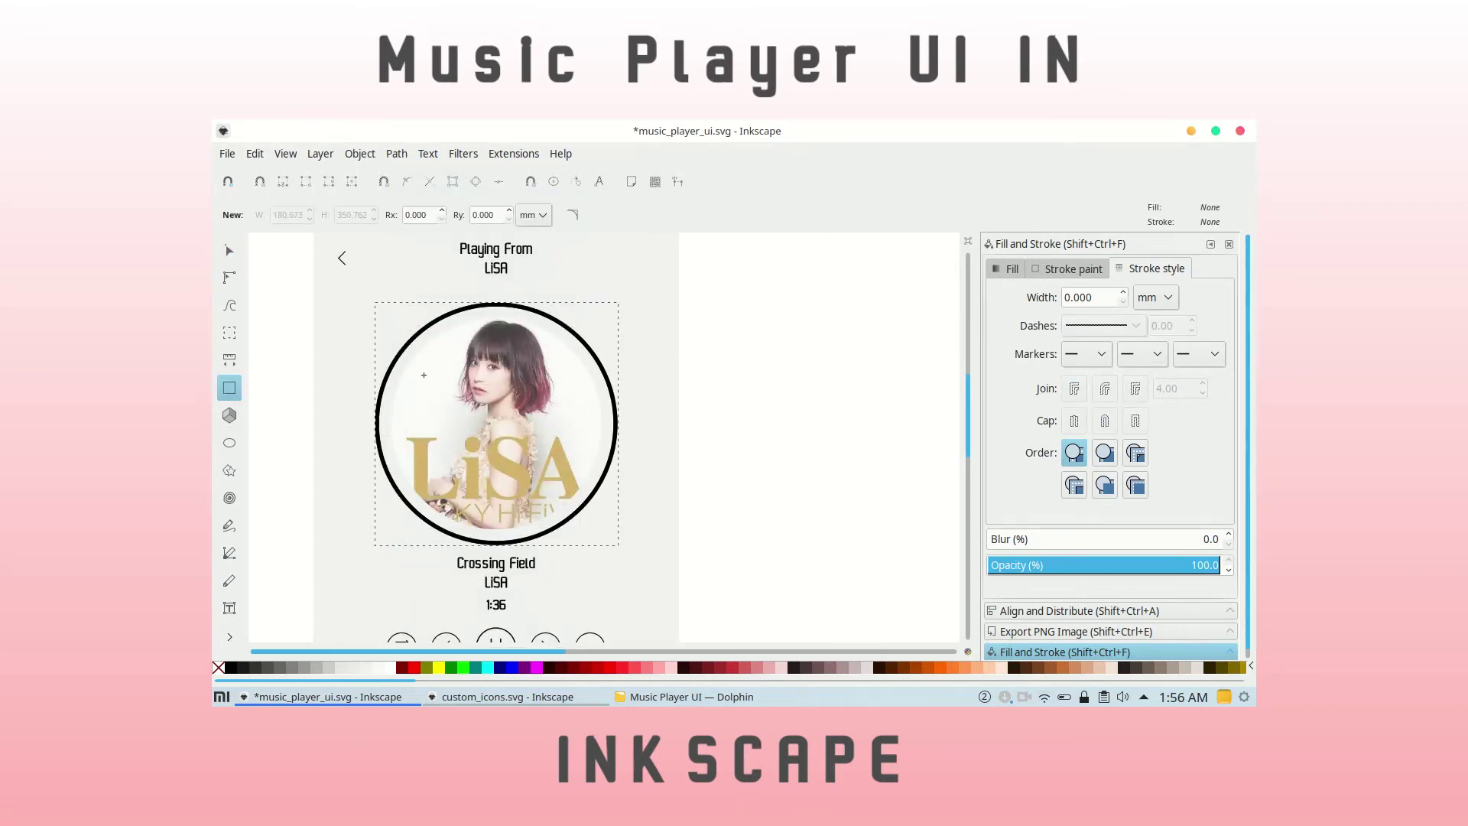
{"action": "left_click_drag", "start_coordinate": [294, 283], "coordinate": [487, 426]}
{"action": "left_click", "coordinate": [333, 667]}
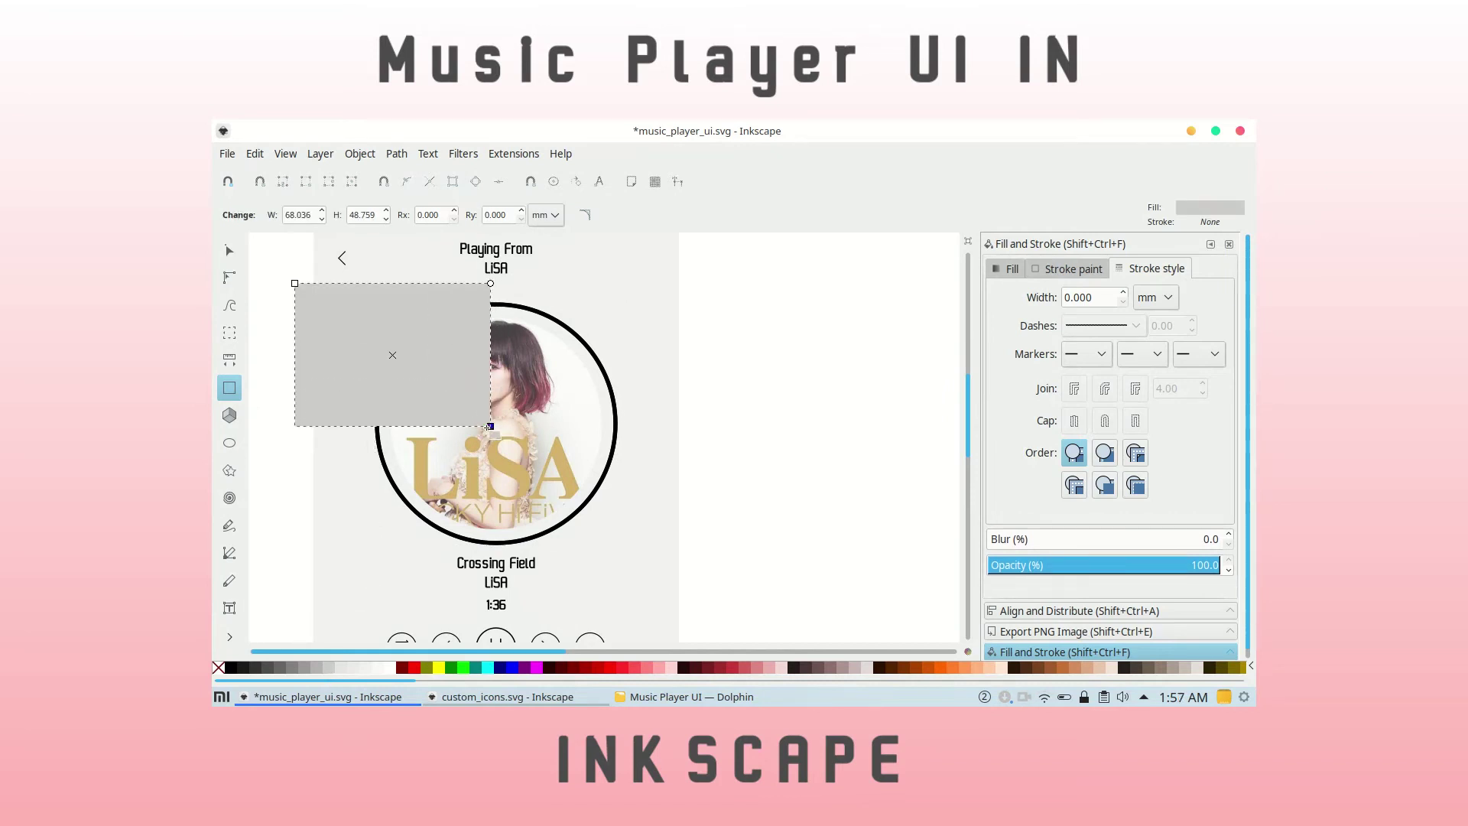
{"action": "key", "text": "s"}
{"action": "left_click_drag", "start_coordinate": [492, 356], "coordinate": [502, 363]}
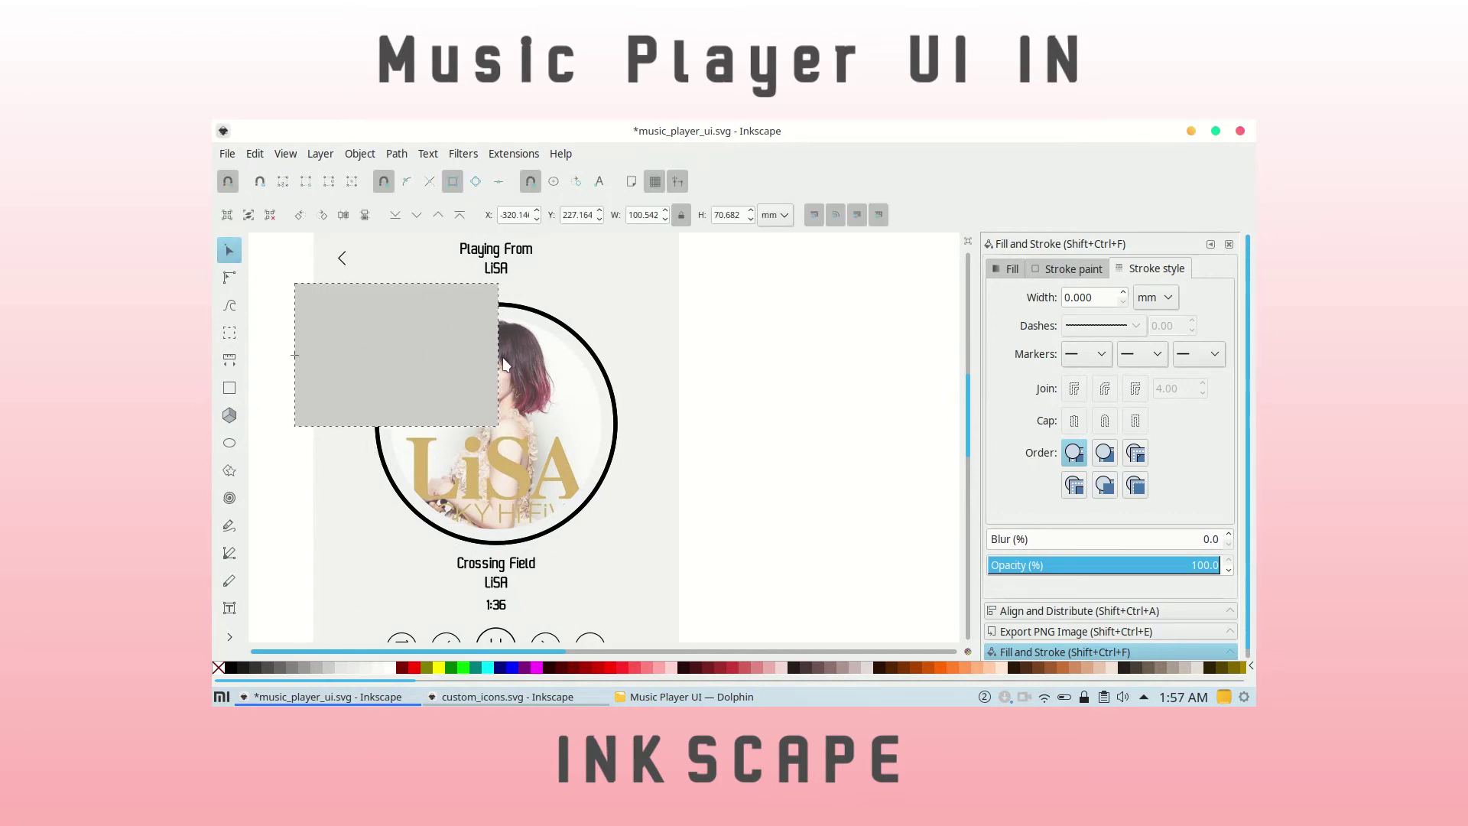
{"action": "left_click", "coordinate": [536, 319], "text": "shift"}
{"action": "left_click", "coordinate": [1147, 611]}
{"action": "left_click", "coordinate": [484, 336]}
{"action": "left_click_drag", "start_coordinate": [485, 336], "coordinate": [436, 364]}
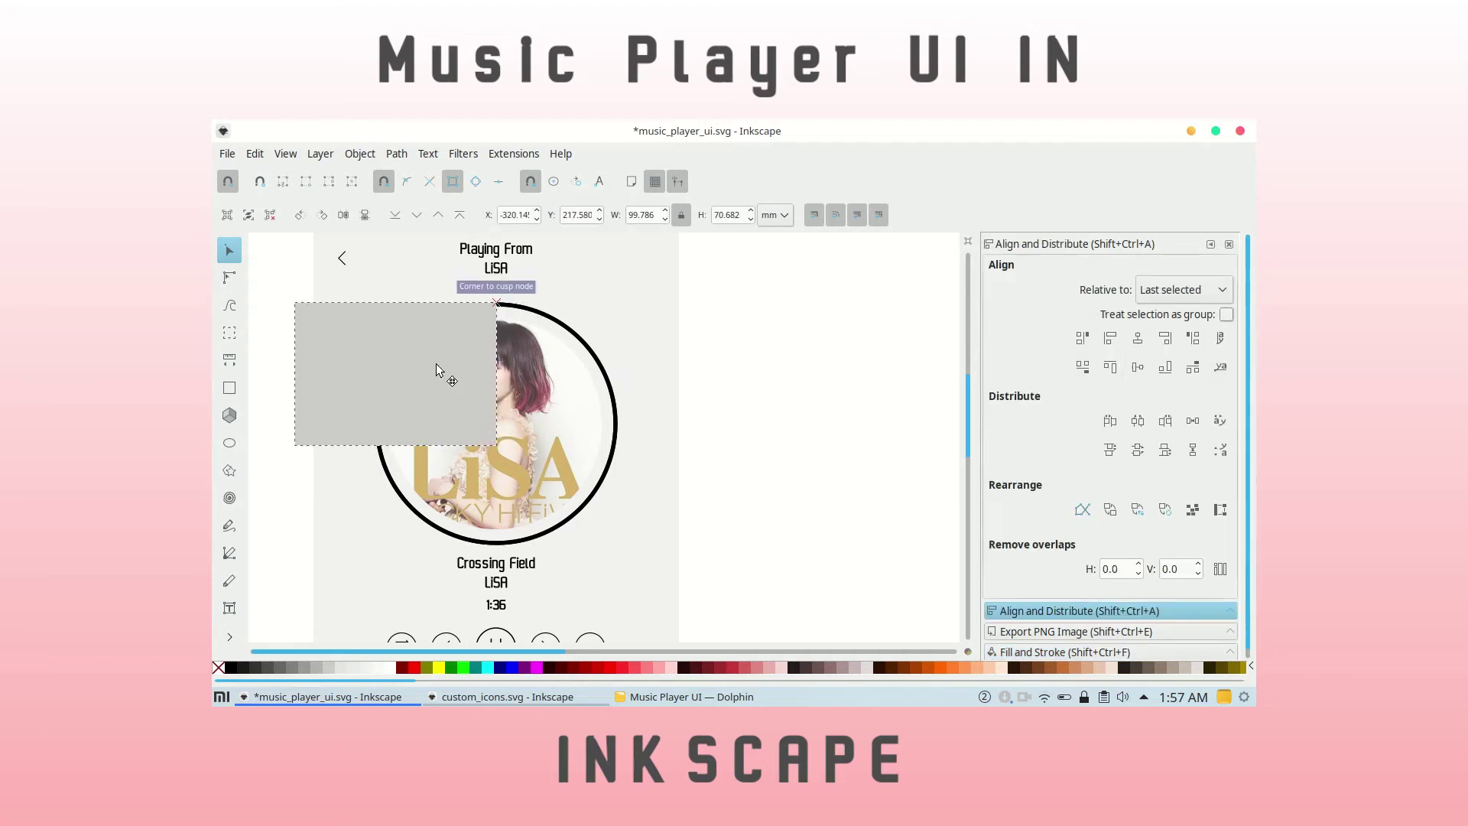
{"action": "left_click_drag", "start_coordinate": [396, 304], "coordinate": [399, 436]}
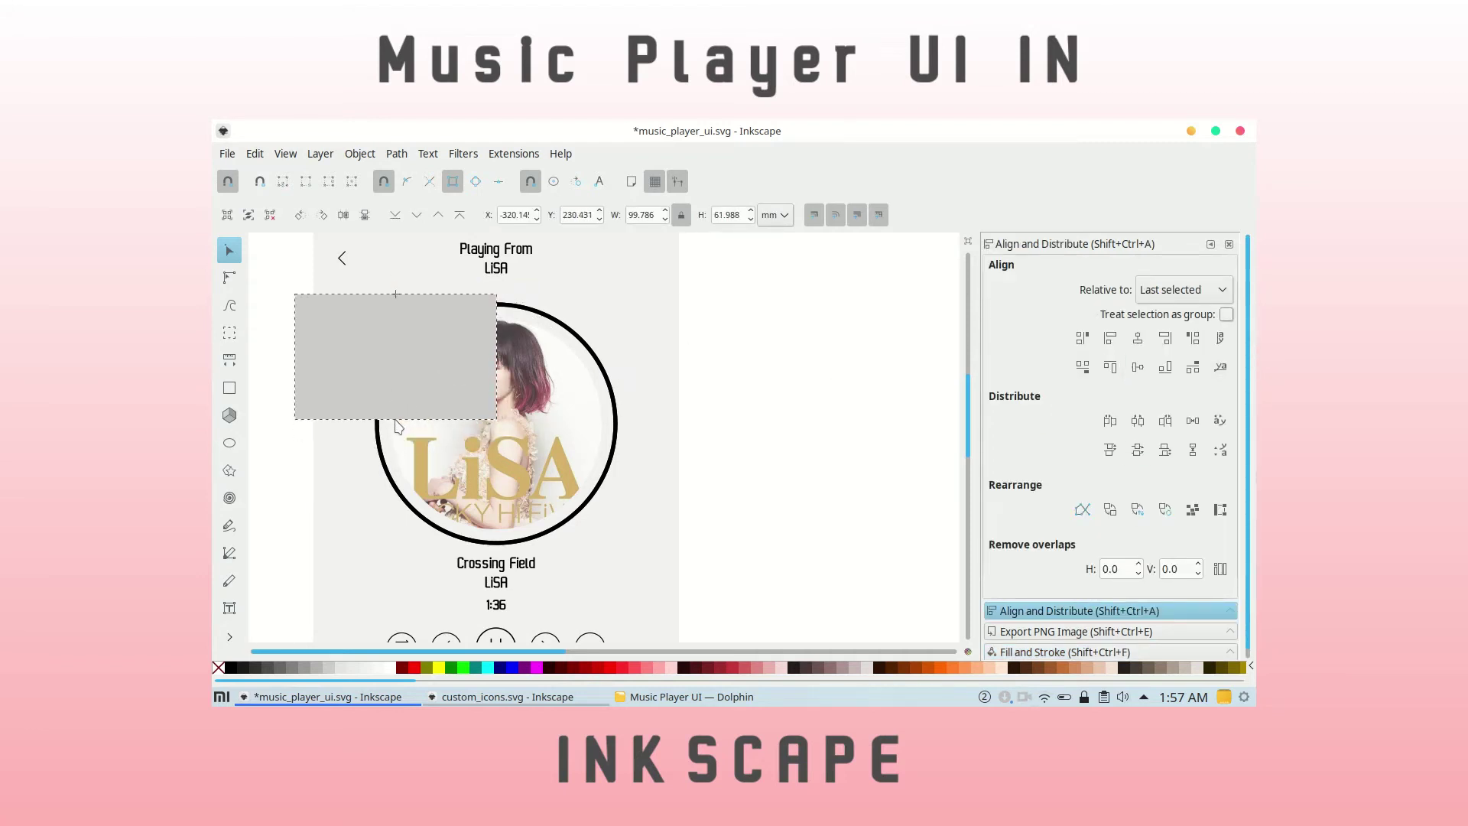
{"action": "left_click_drag", "start_coordinate": [397, 437], "coordinate": [393, 579]}
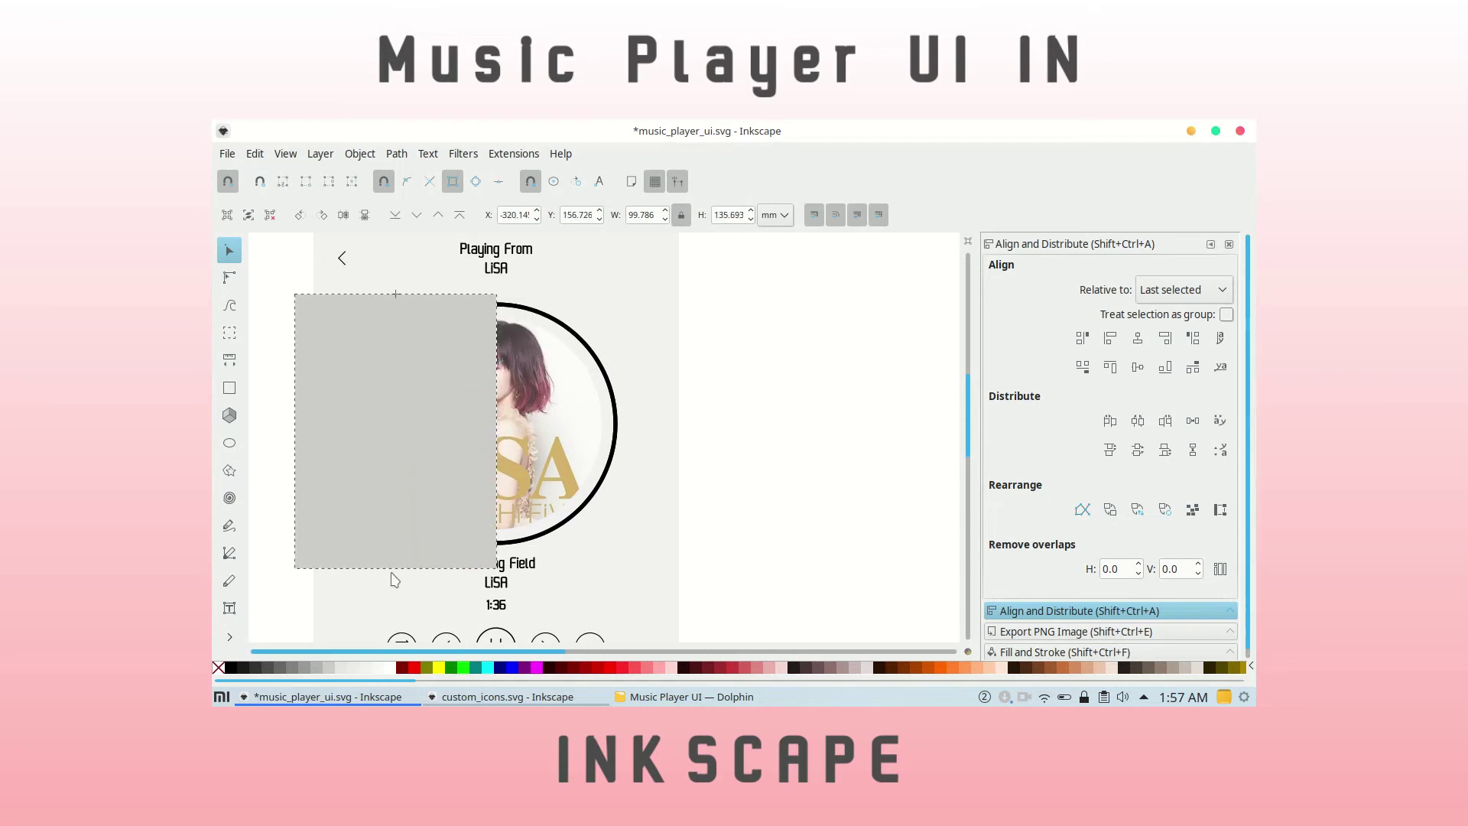
Cut the rectangle away from the ring, making the left half light grey and right arc red.
{"action": "left_click", "coordinate": [557, 327], "text": "shift"}
{"action": "left_click", "coordinate": [397, 154]}
{"action": "left_click", "coordinate": [453, 288]}
{"action": "left_click", "coordinate": [445, 323]}
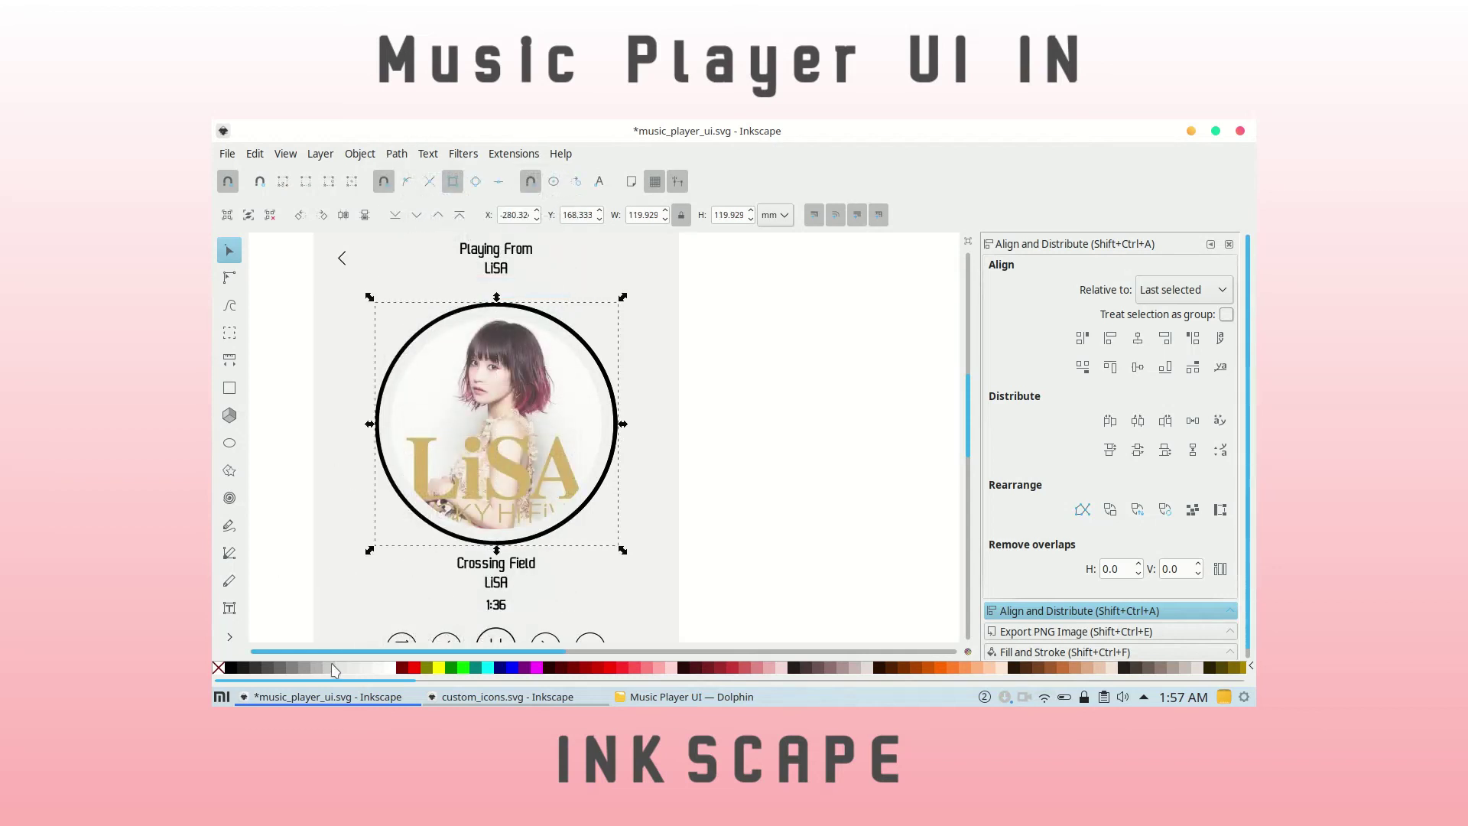
{"action": "left_click", "coordinate": [330, 674], "text": "shift"}
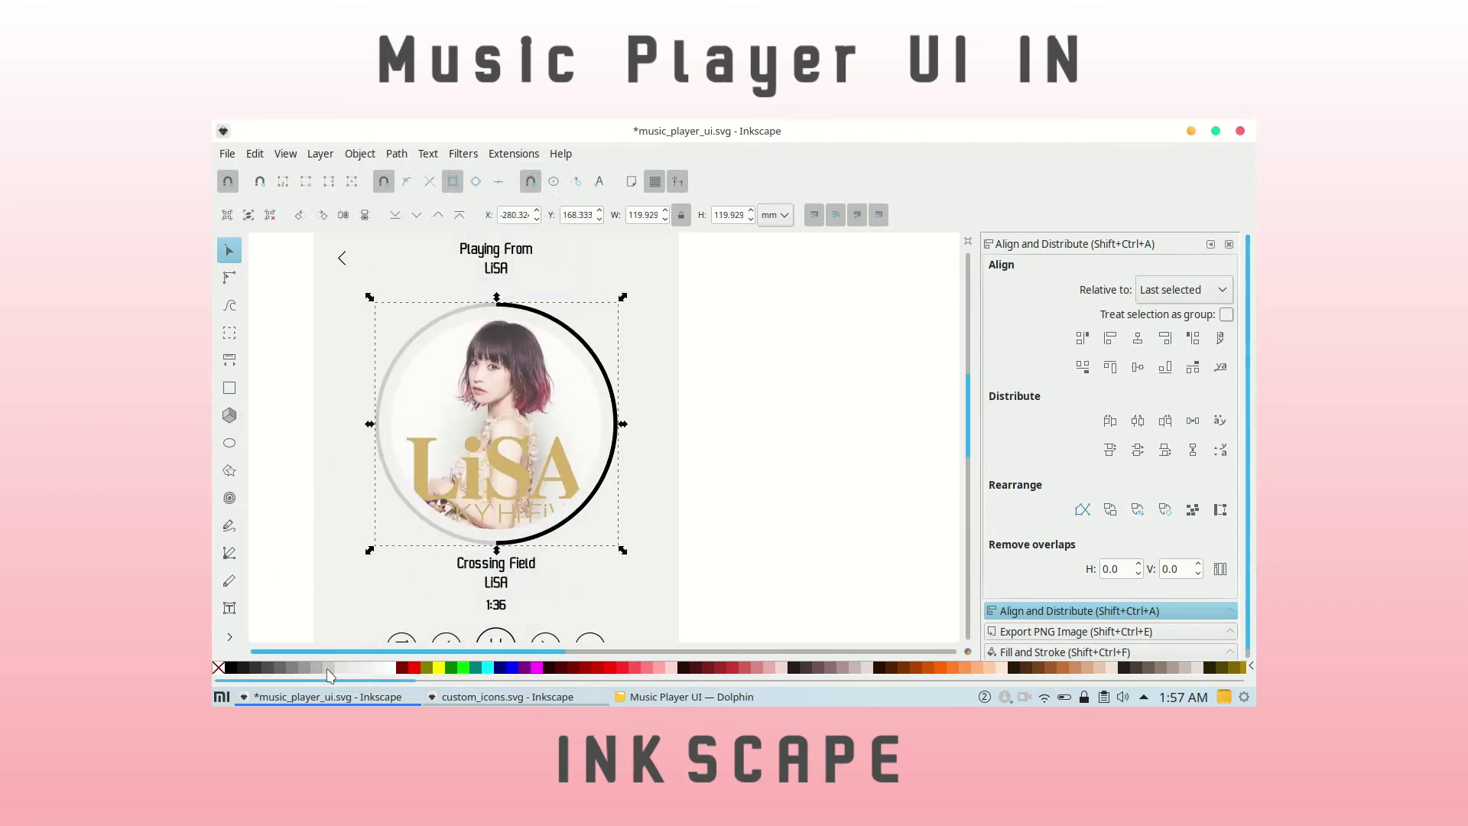
{"action": "left_click", "coordinate": [595, 493]}
{"action": "left_click", "coordinate": [634, 666]}
Draw a small red dot at the arc's lower end, enlarge it slightly and nudge it up.
{"action": "scroll", "coordinate": [502, 433], "scroll_direction": "up", "scroll_amount": 1, "text": "ctrl"}
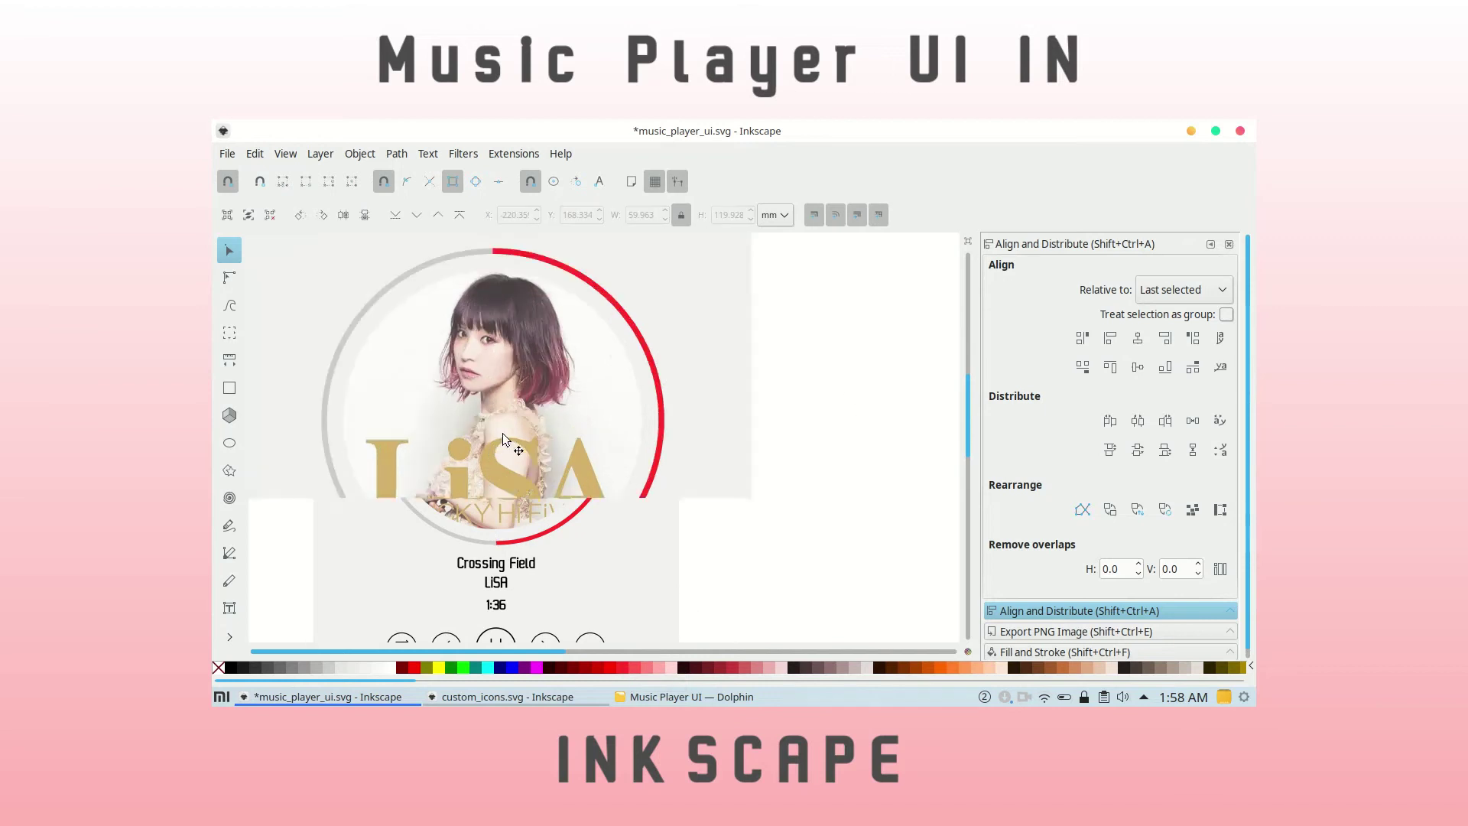
{"action": "key", "text": "e"}
{"action": "scroll", "coordinate": [507, 502], "scroll_direction": "up", "scroll_amount": 1, "text": "ctrl"}
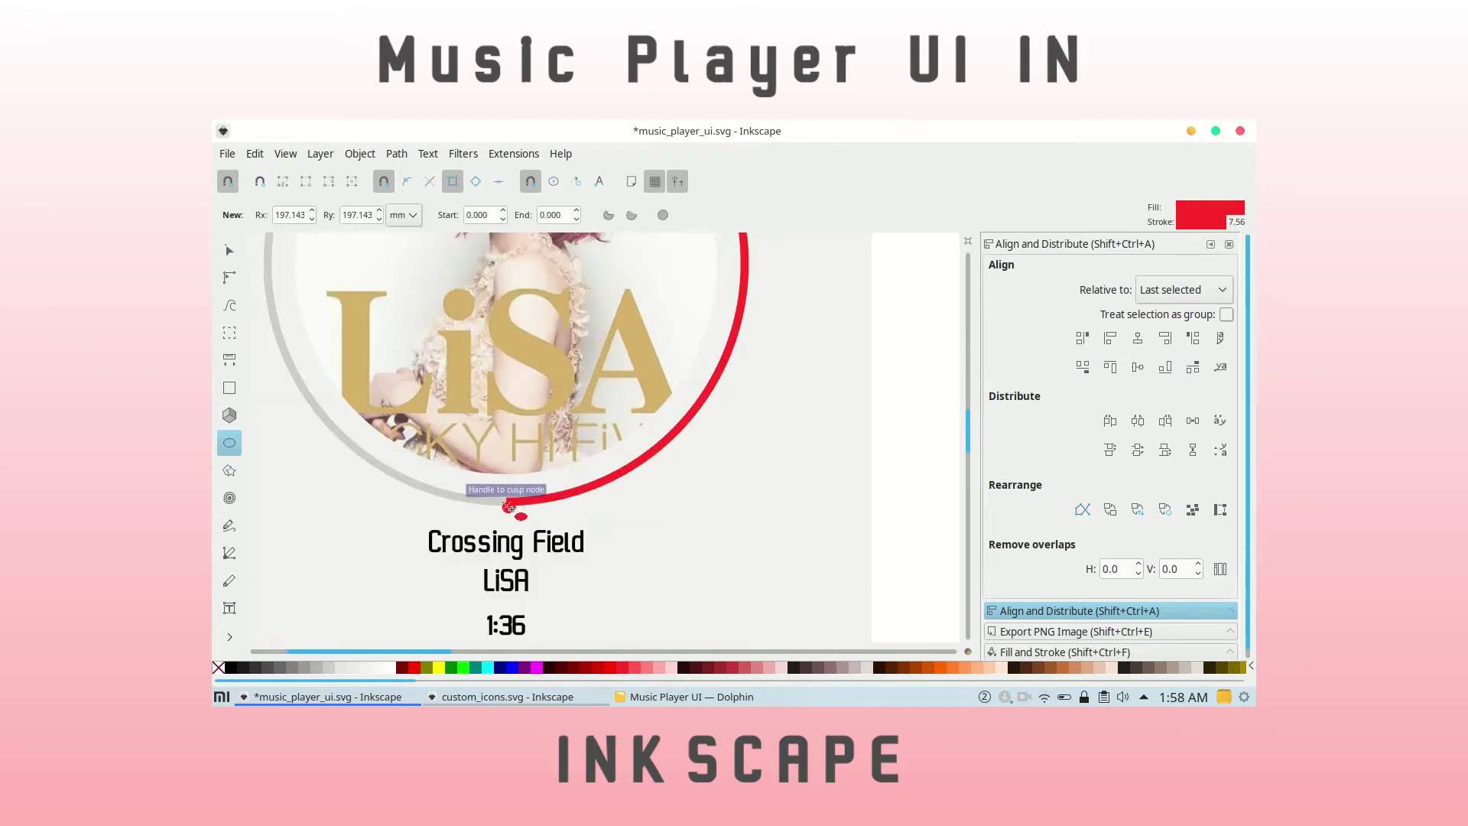
{"action": "key", "text": "ctrl+z"}
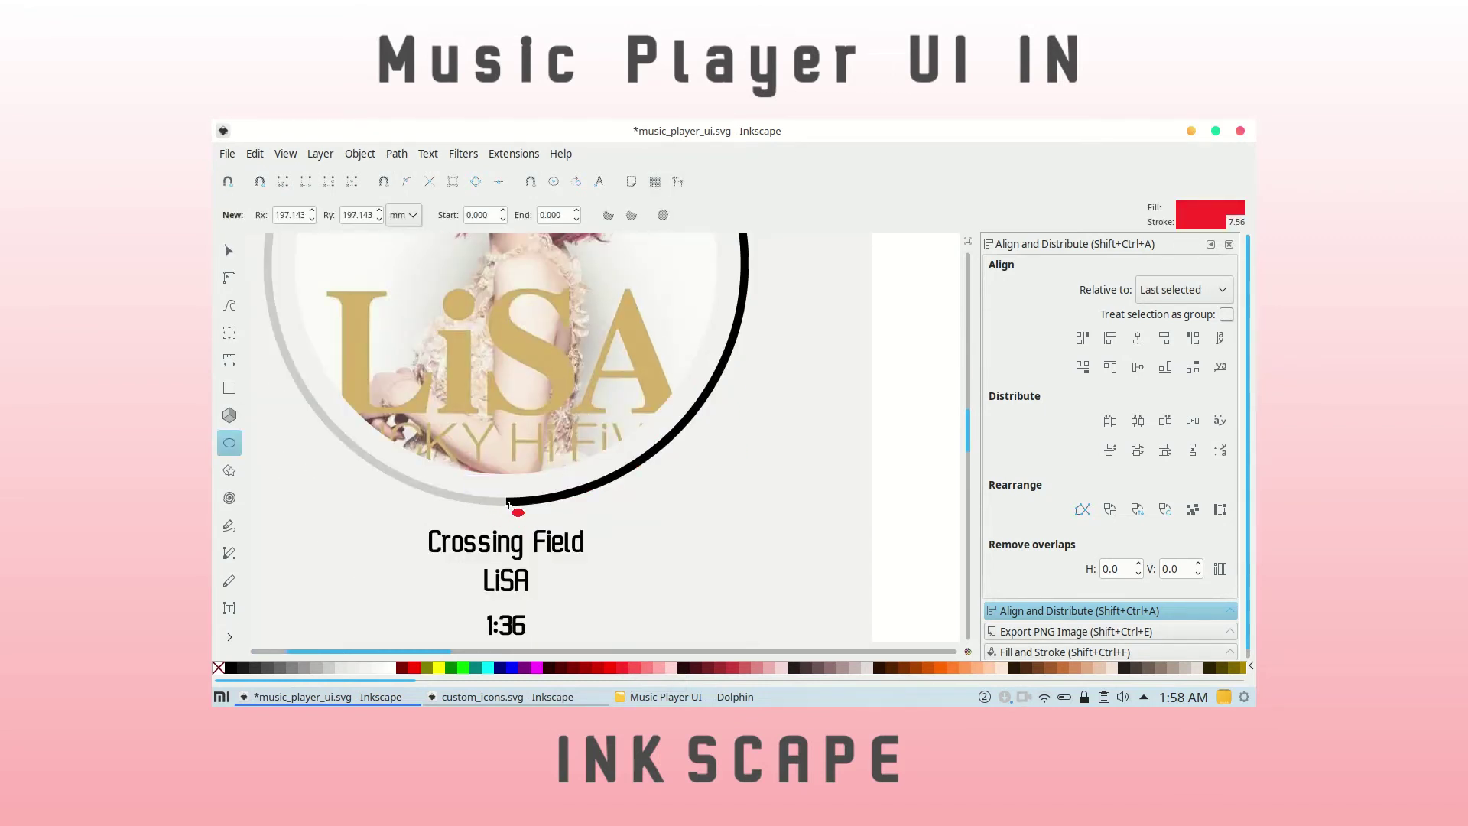
{"action": "key", "text": "s"}
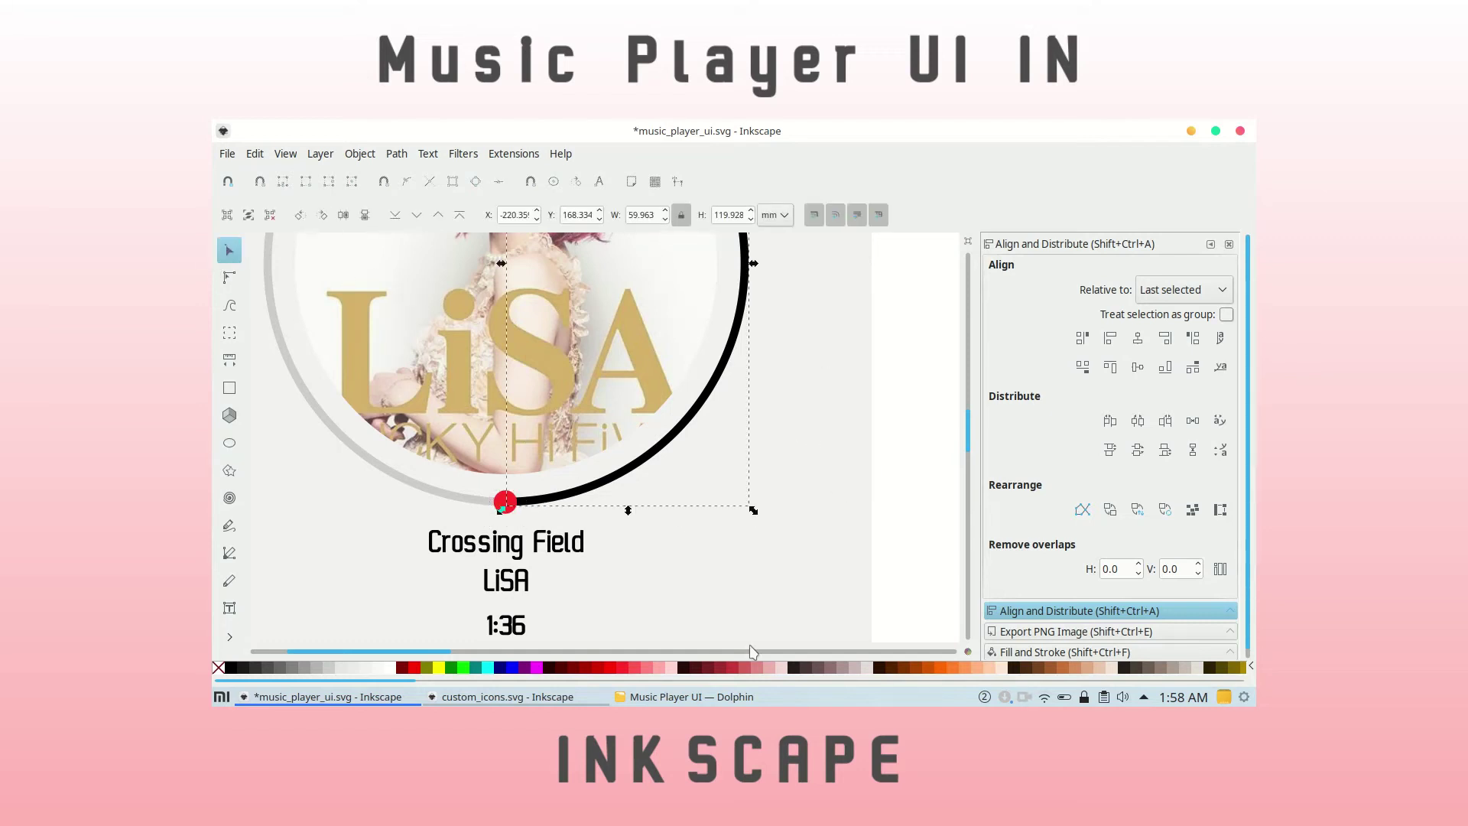
{"action": "key", "text": "ctrl+shift+z"}
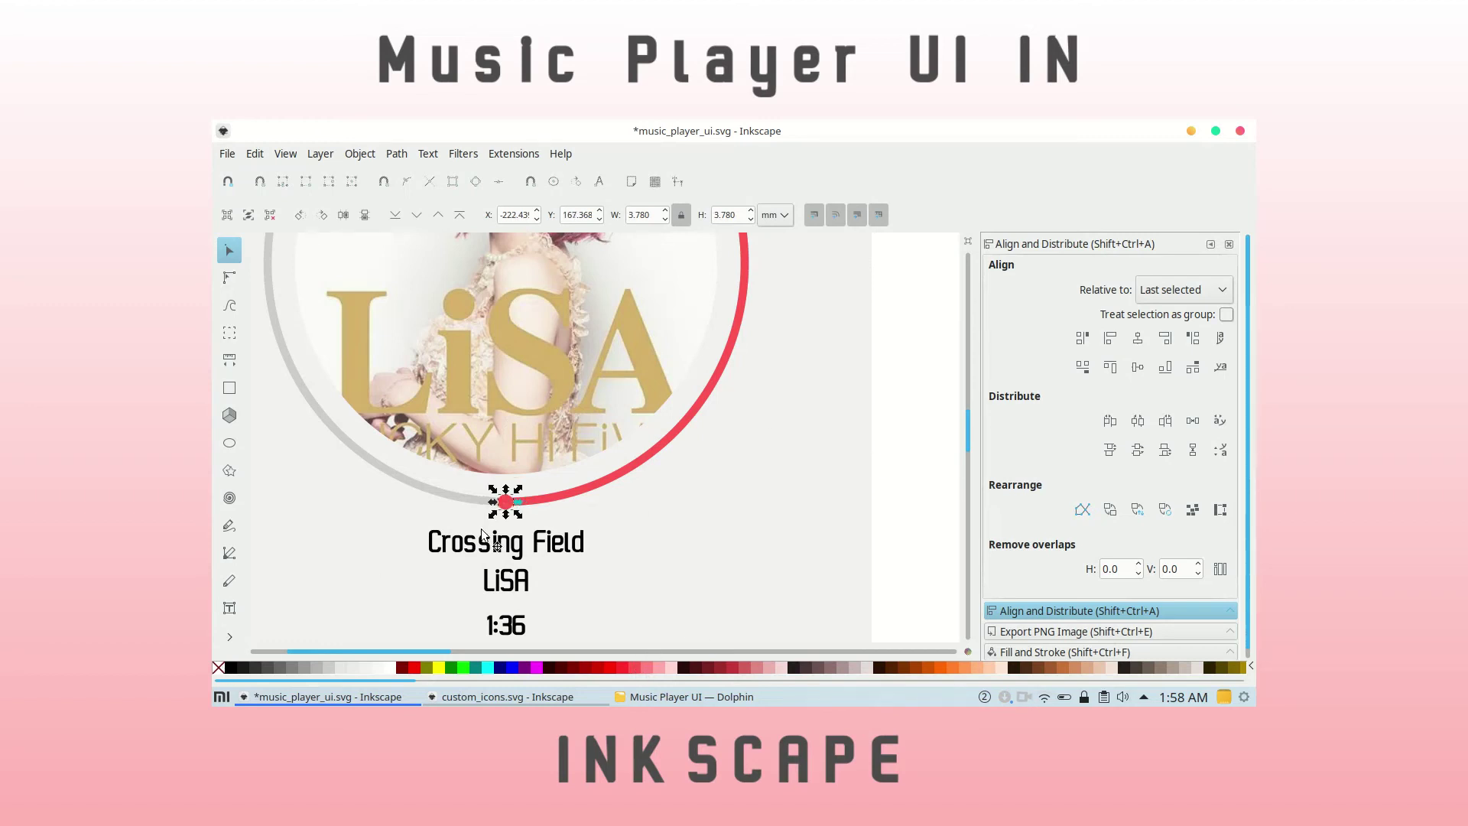
{"action": "left_click_drag", "start_coordinate": [517, 514], "coordinate": [523, 525]}
{"action": "key", "text": "Up"}
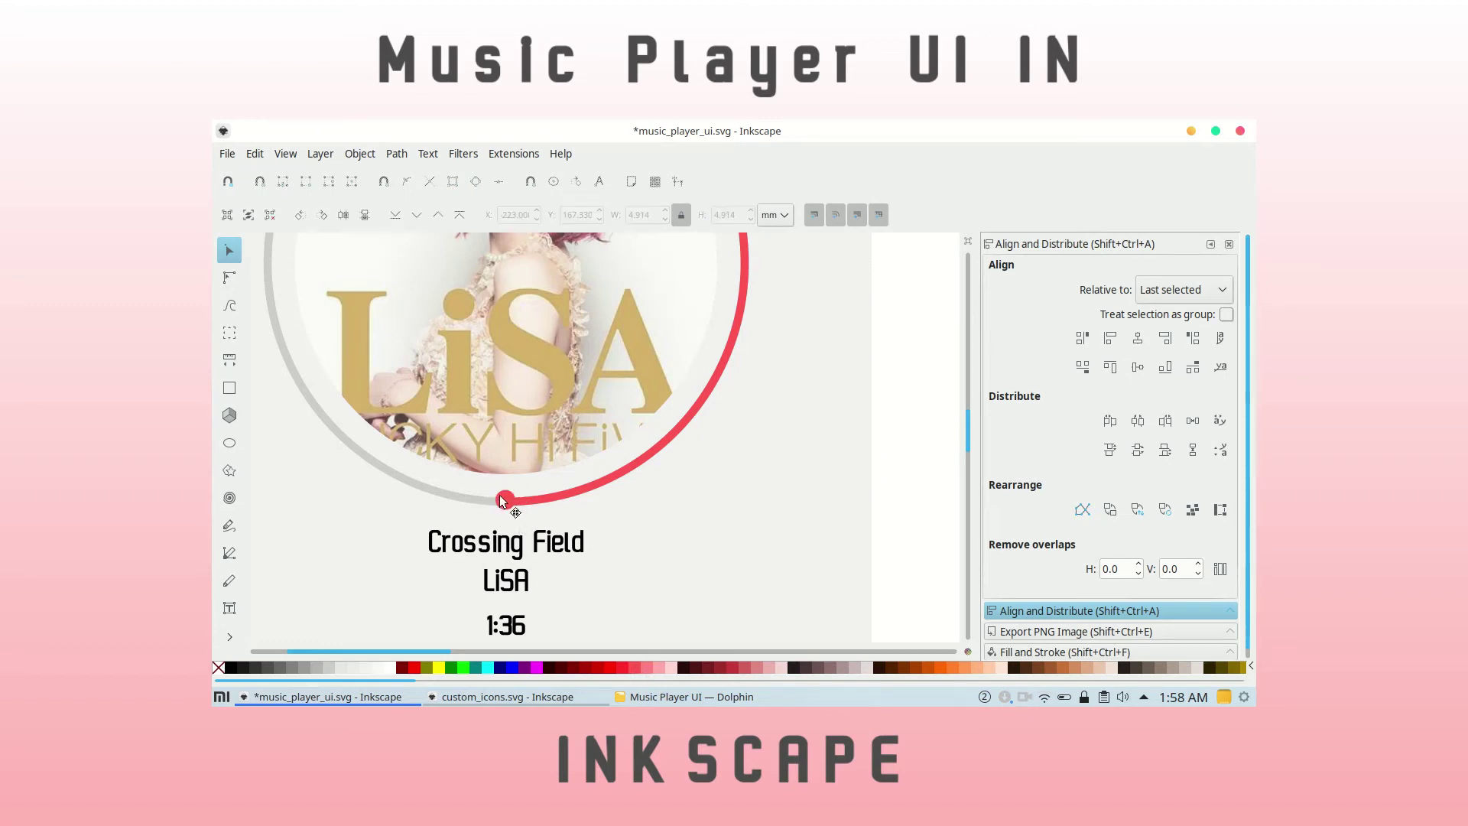
{"action": "scroll", "coordinate": [548, 490], "scroll_direction": "up", "scroll_amount": 4}
Fit the whole player design in view, then zoom in on the pause button.
{"action": "left_click", "coordinate": [519, 579]}
{"action": "key", "text": "5"}
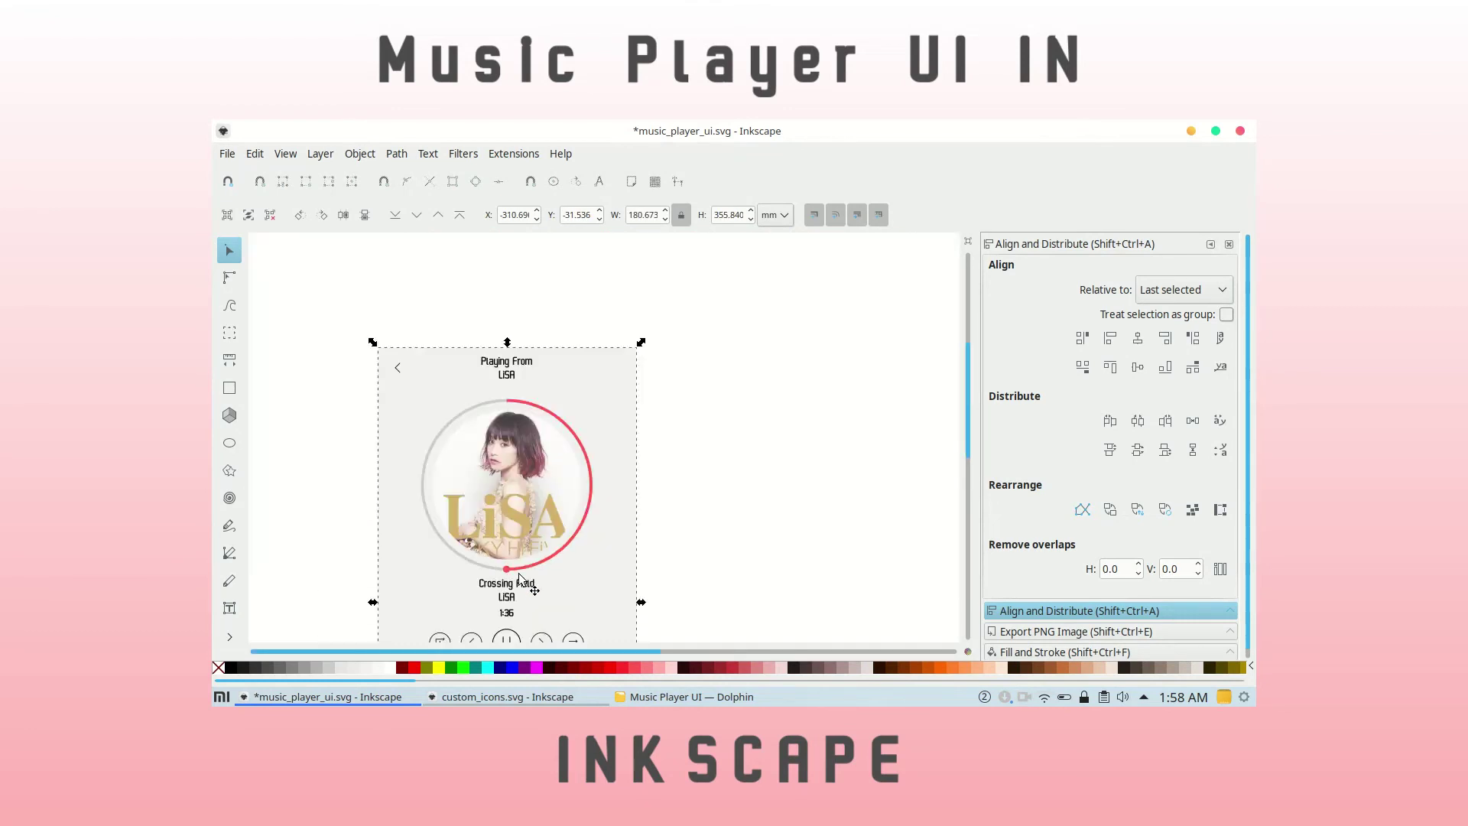
{"action": "scroll", "coordinate": [770, 462], "scroll_direction": "up", "scroll_amount": 2}
{"action": "scroll", "coordinate": [771, 461], "scroll_direction": "down", "scroll_amount": 3}
{"action": "scroll", "coordinate": [769, 430], "scroll_direction": "up", "scroll_amount": 2}
{"action": "scroll", "coordinate": [769, 431], "scroll_direction": "up", "scroll_amount": 1}
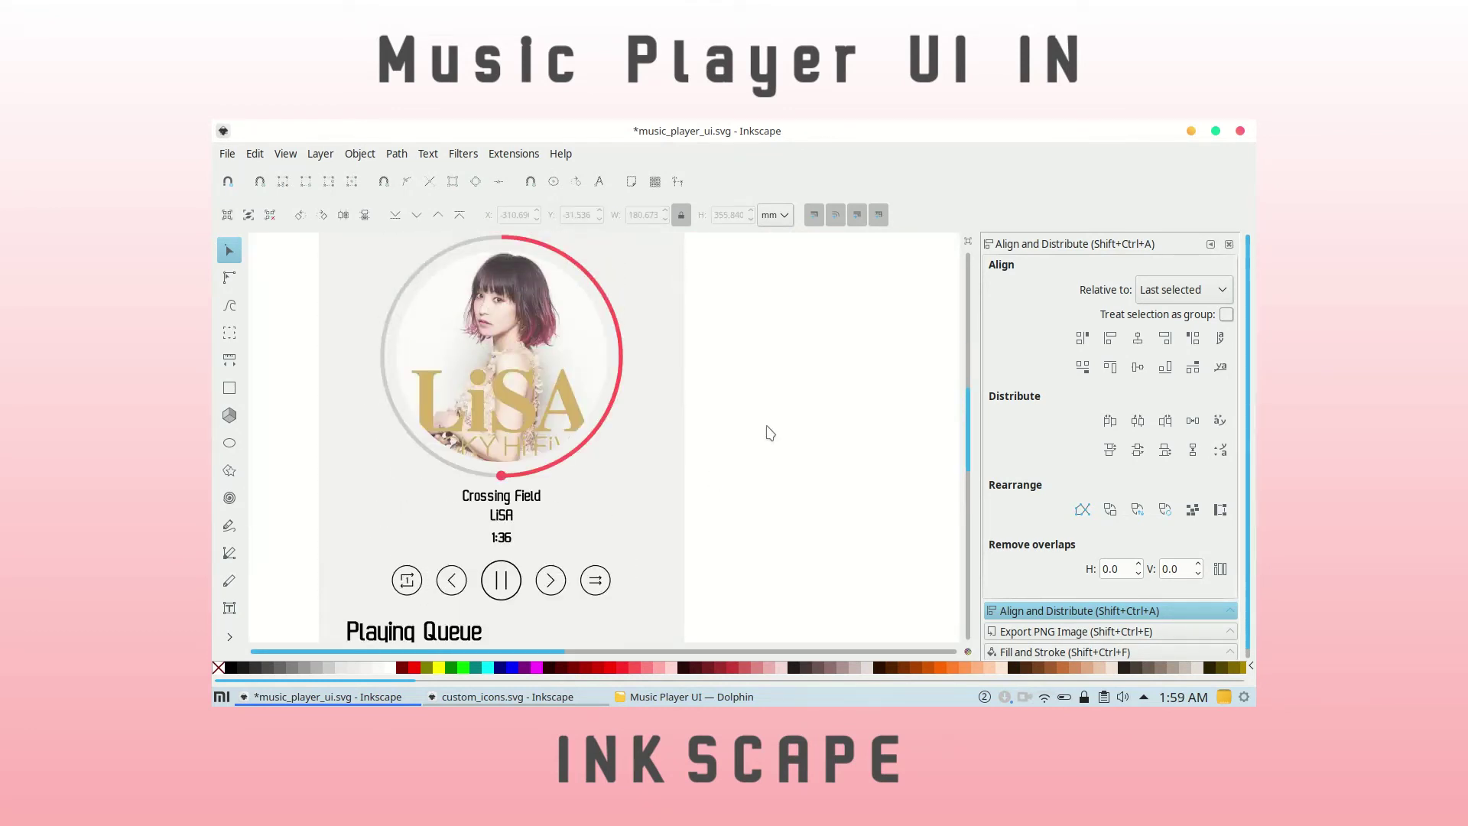
{"action": "scroll", "coordinate": [770, 432], "scroll_direction": "down", "scroll_amount": 3}
{"action": "scroll", "coordinate": [780, 441], "scroll_direction": "down", "scroll_amount": 5}
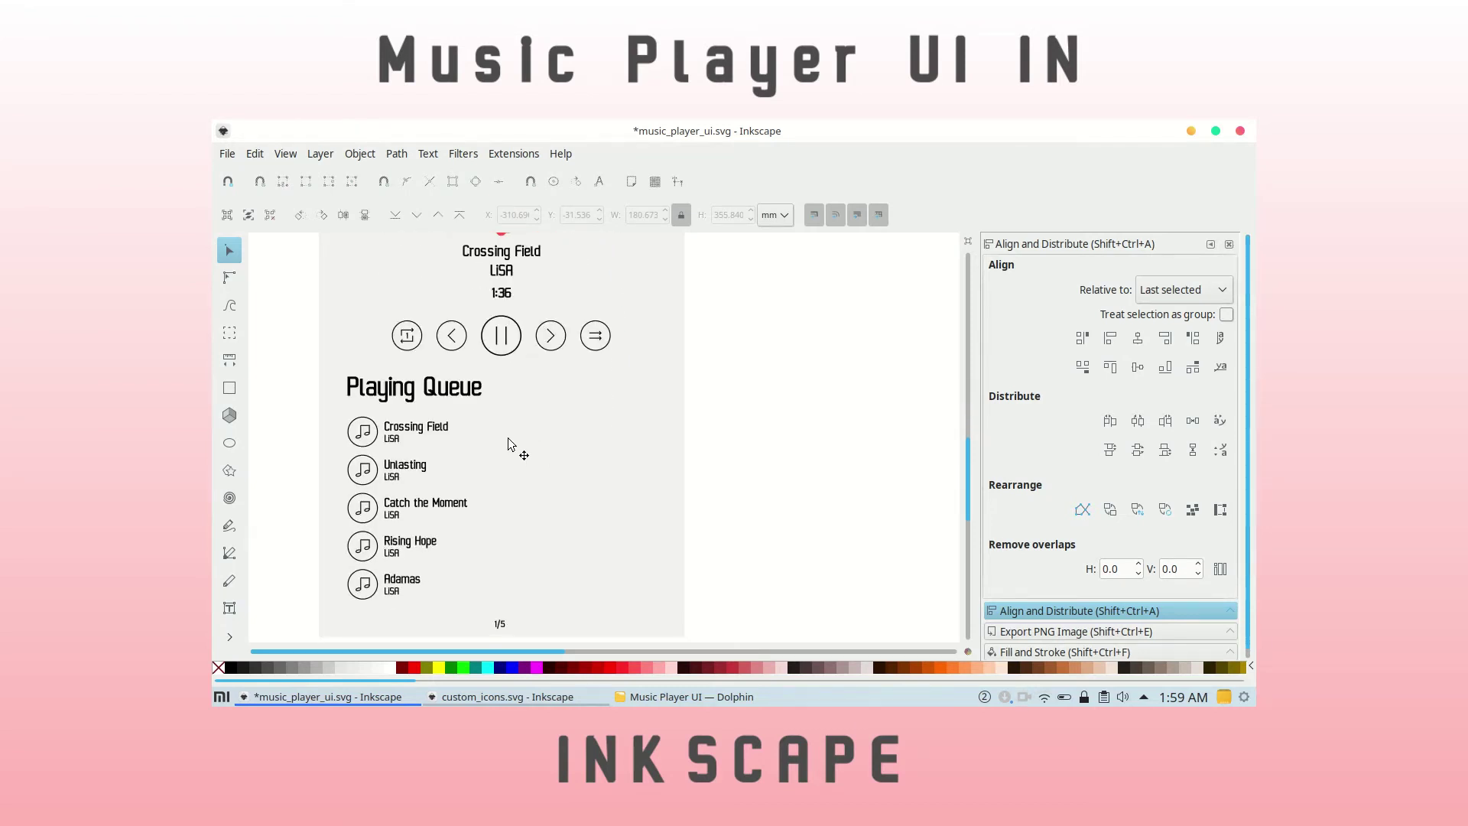
{"action": "scroll", "coordinate": [473, 374], "scroll_direction": "up", "scroll_amount": 1, "text": "ctrl"}
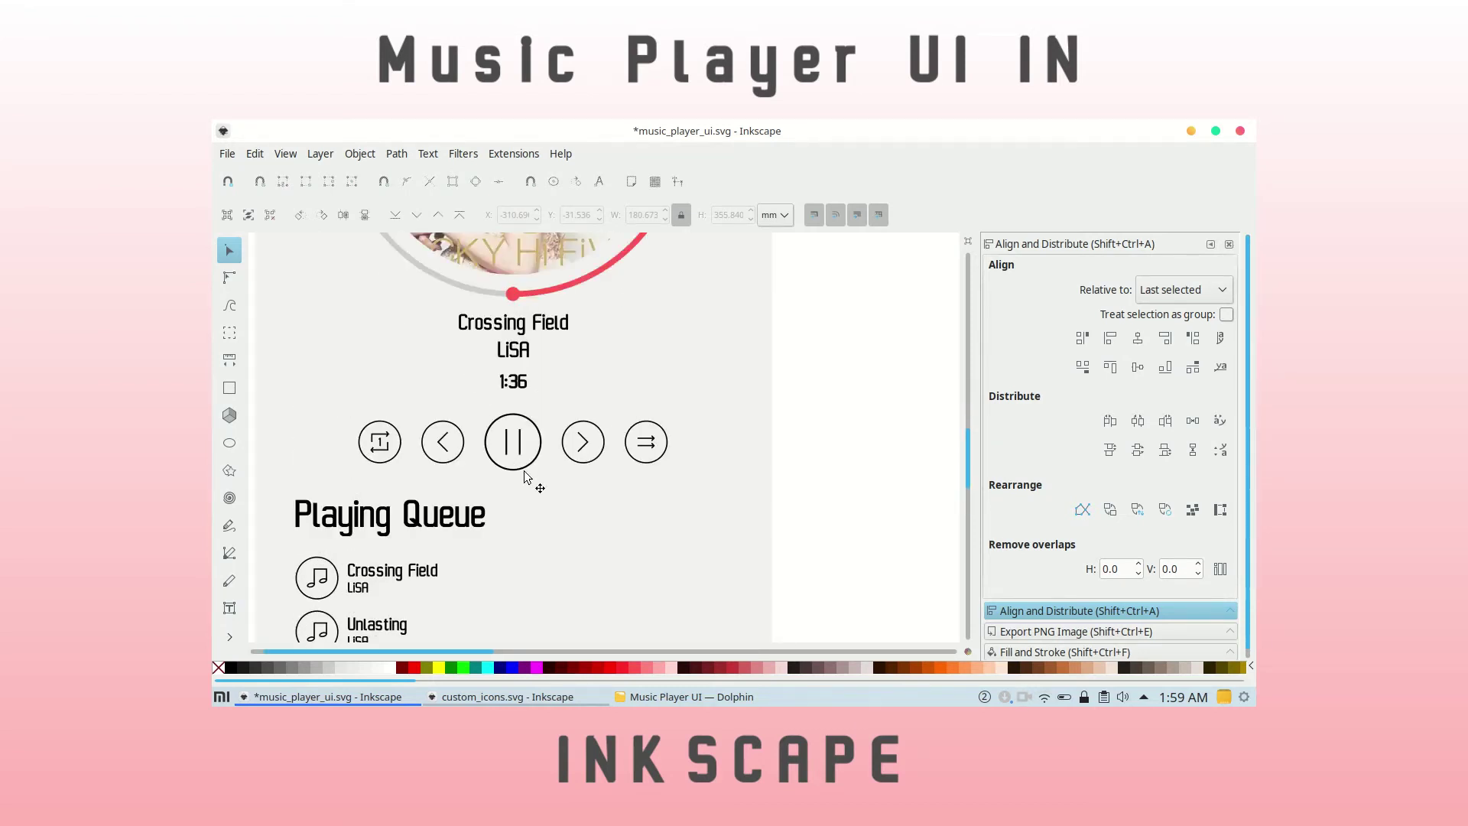
Try the pause circle with no outline and a pink fill, with white pause bars.
{"action": "left_click", "coordinate": [514, 468]}
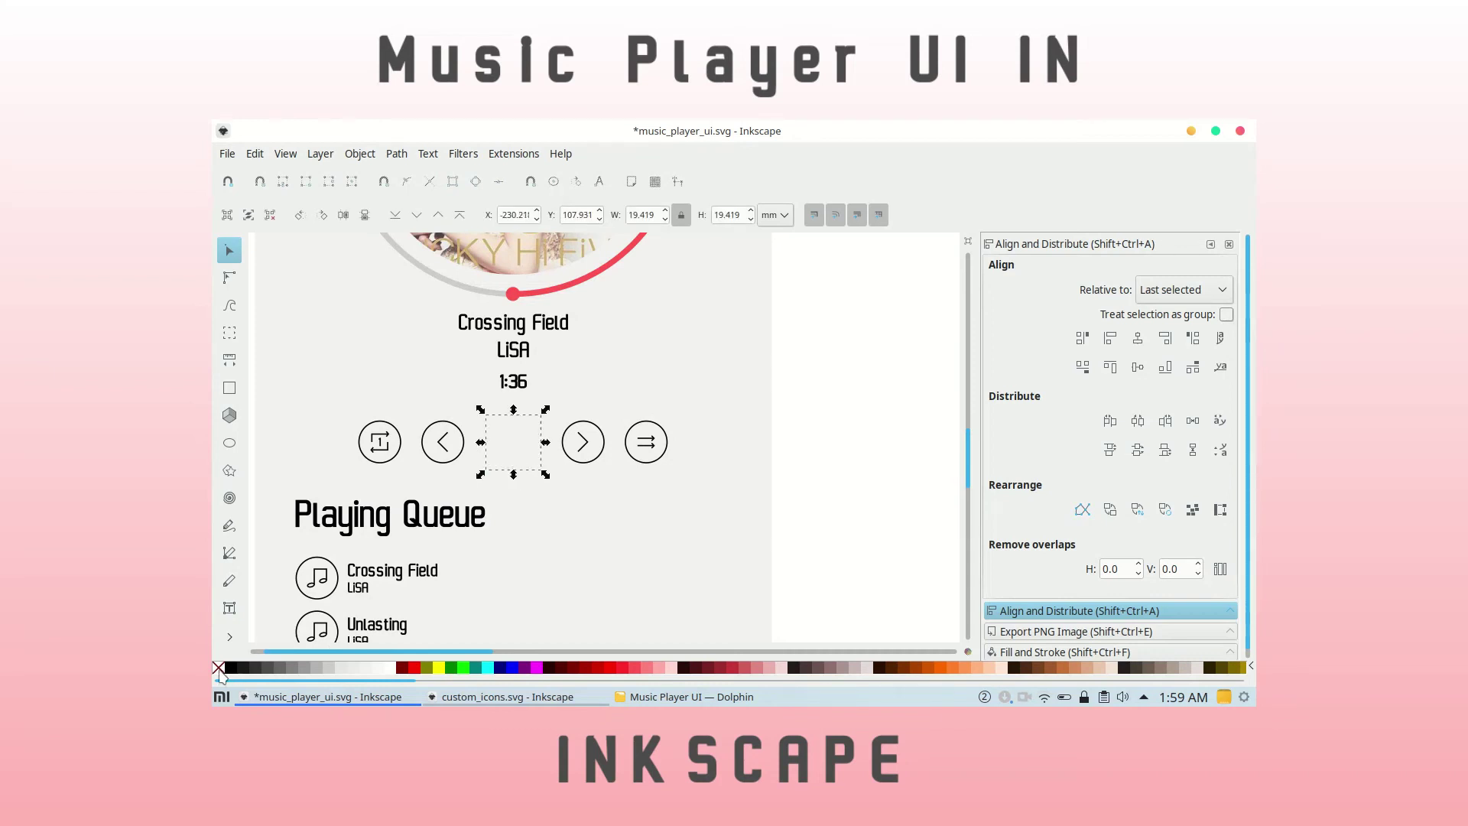
{"action": "scroll", "coordinate": [535, 459], "scroll_direction": "up", "scroll_amount": 1, "text": "ctrl"}
{"action": "right_click", "coordinate": [566, 463]}
{"action": "left_click", "coordinate": [576, 462]}
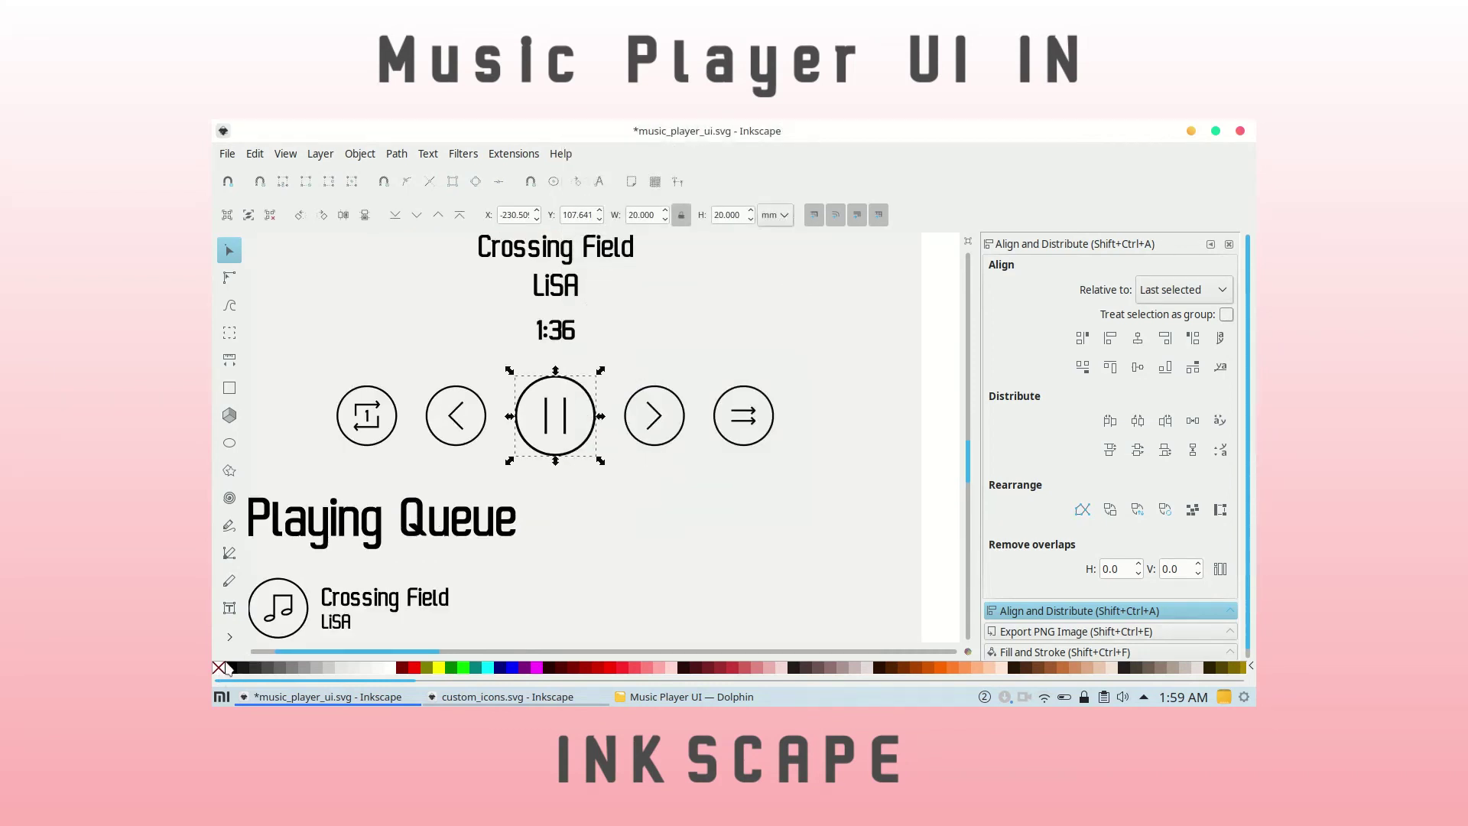
{"action": "left_click", "coordinate": [218, 666]}
{"action": "left_click", "coordinate": [659, 666]}
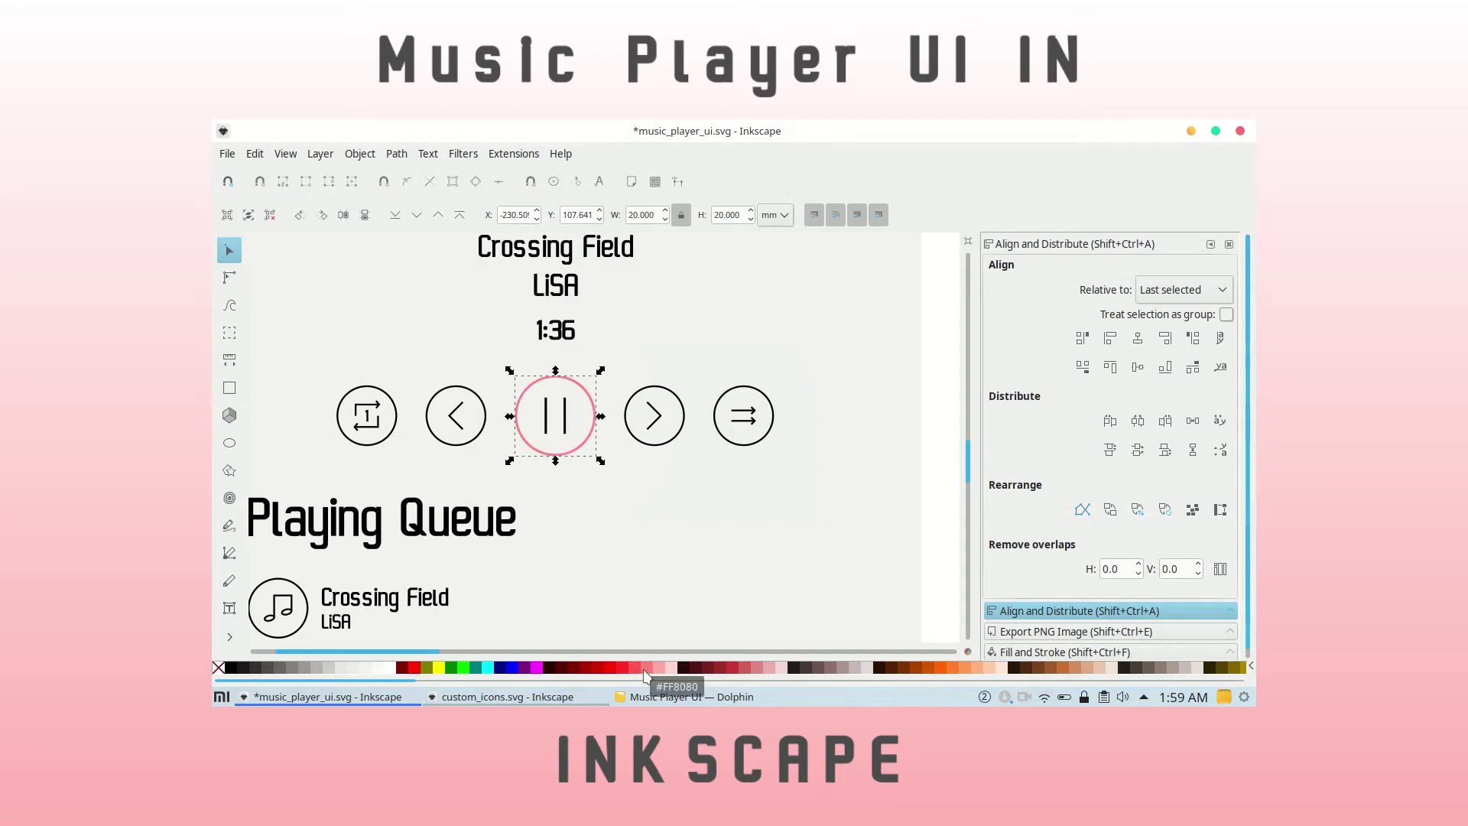
{"action": "left_click", "coordinate": [566, 428], "text": "ctrl"}
{"action": "left_click", "coordinate": [390, 670]}
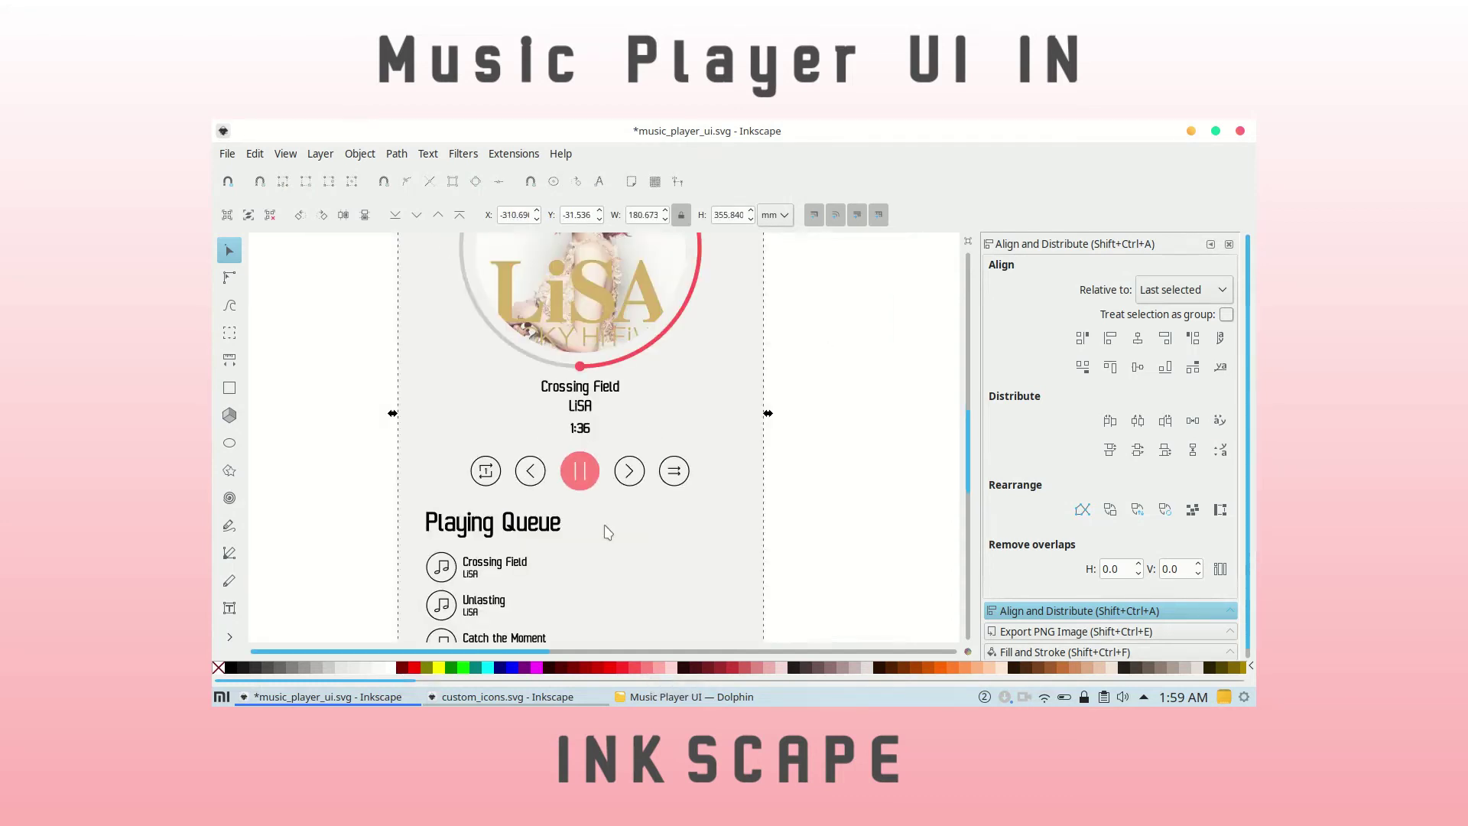
Change the pause button circle to bright red.
{"action": "key", "text": "5"}
{"action": "scroll", "coordinate": [799, 430], "scroll_direction": "up", "scroll_amount": 3}
{"action": "left_click", "coordinate": [1079, 652]}
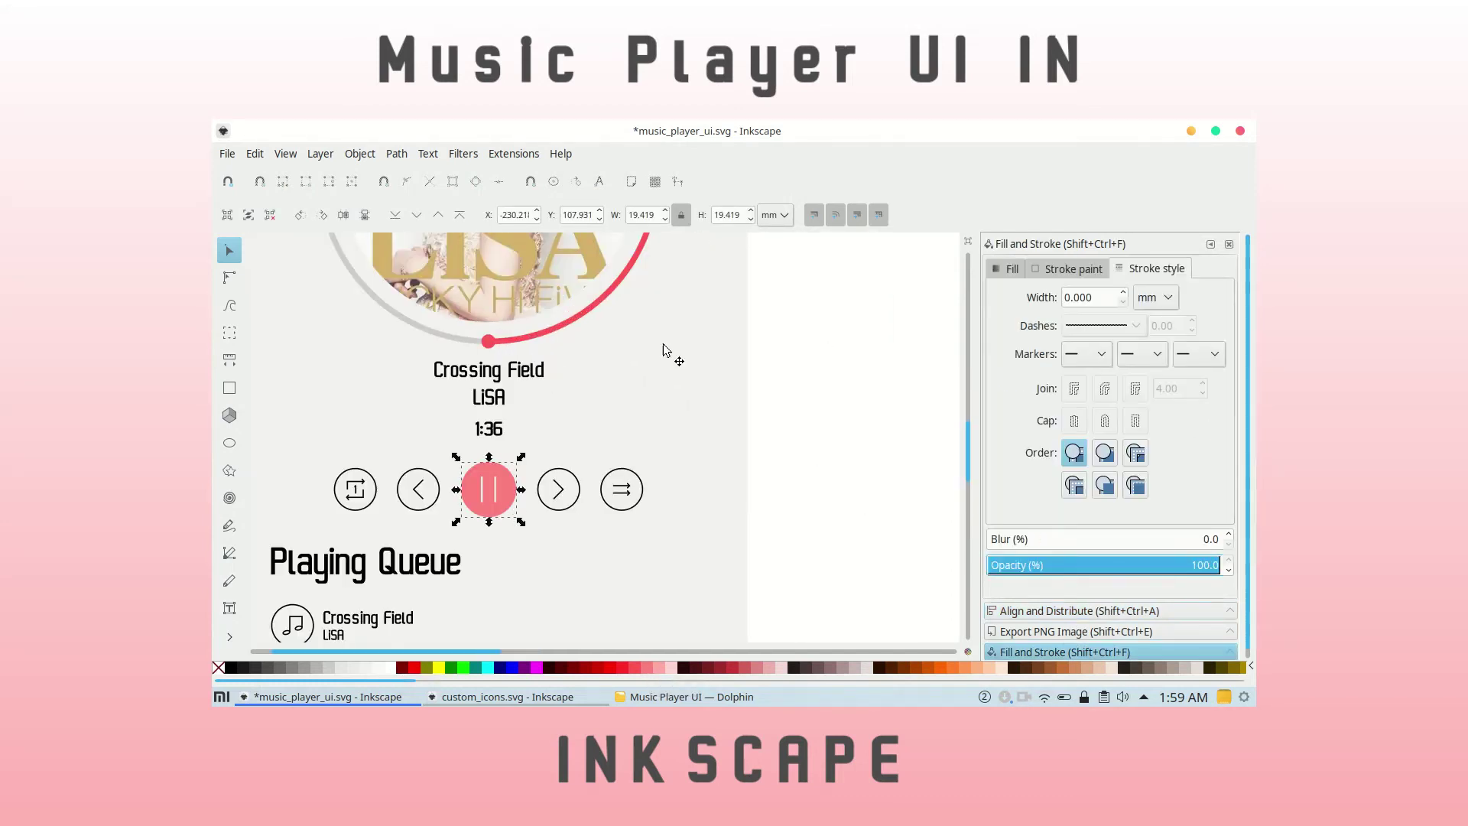
{"action": "left_click", "coordinate": [489, 489]}
{"action": "left_click", "coordinate": [621, 667]}
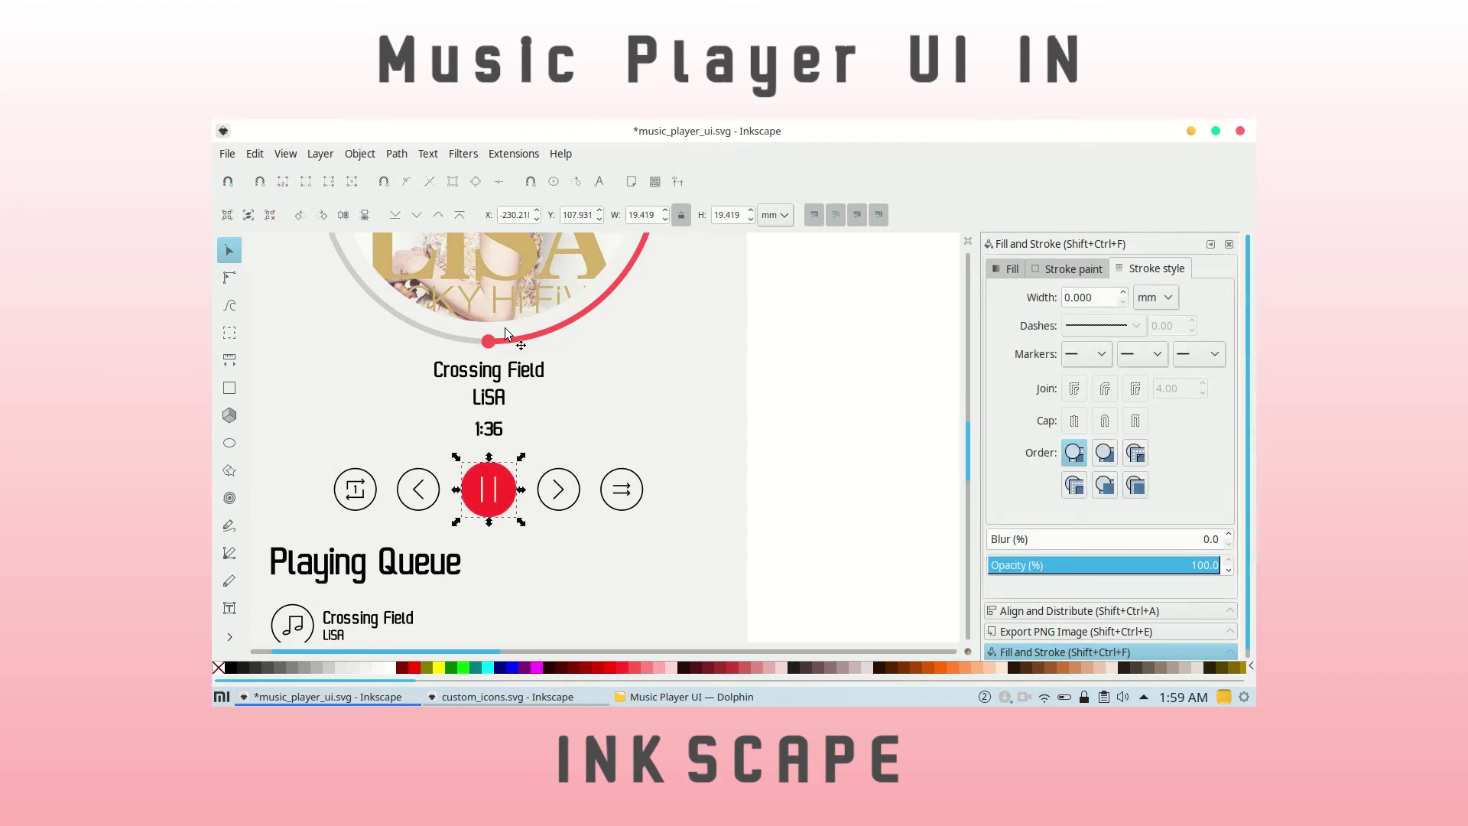
Colour the pause bars inside the button red and clear the selection.
{"action": "scroll", "coordinate": [834, 375], "scroll_direction": "up", "scroll_amount": 2}
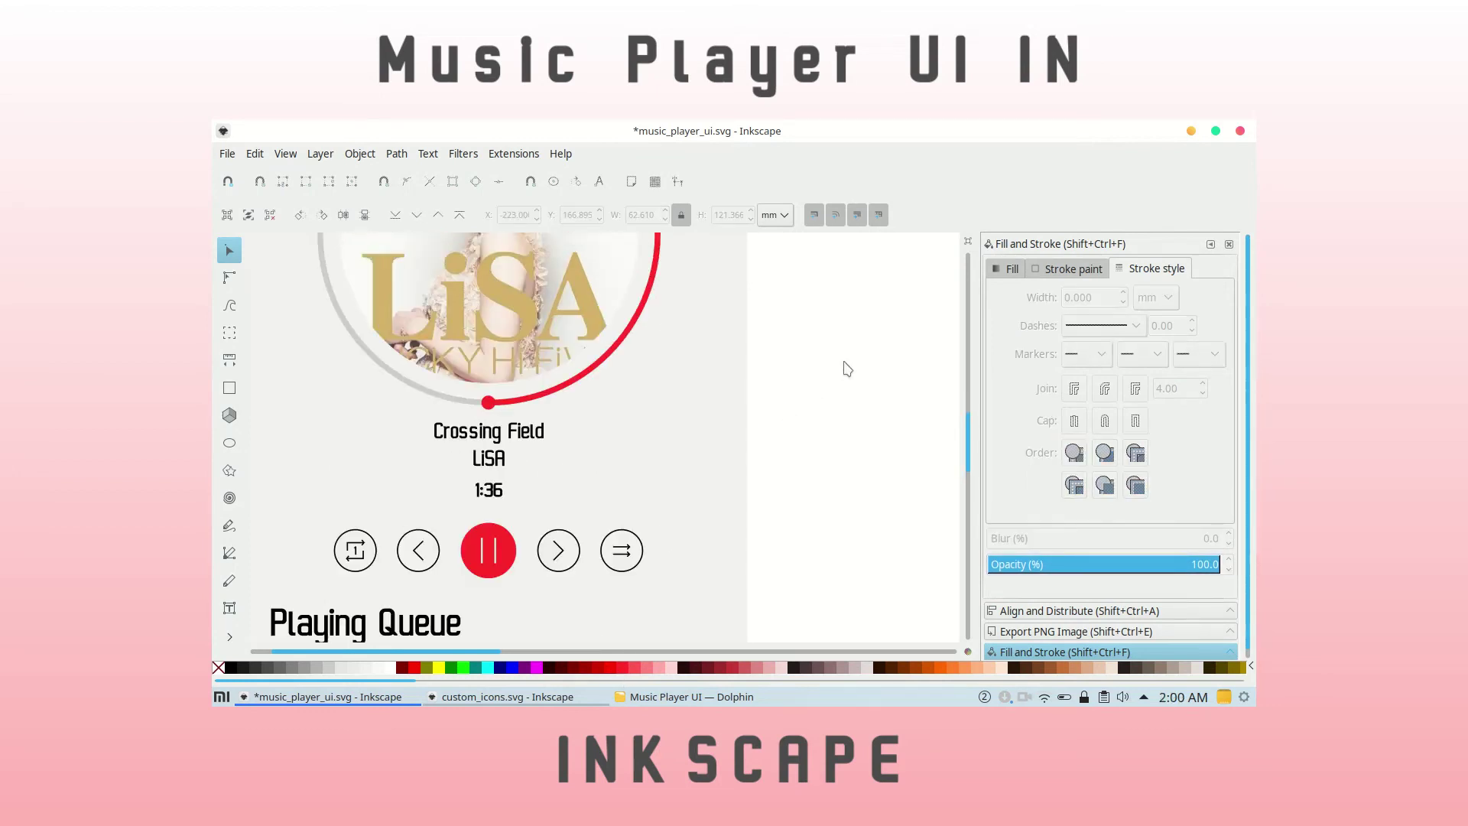
{"action": "left_click", "coordinate": [489, 535]}
{"action": "left_click", "coordinate": [220, 668]}
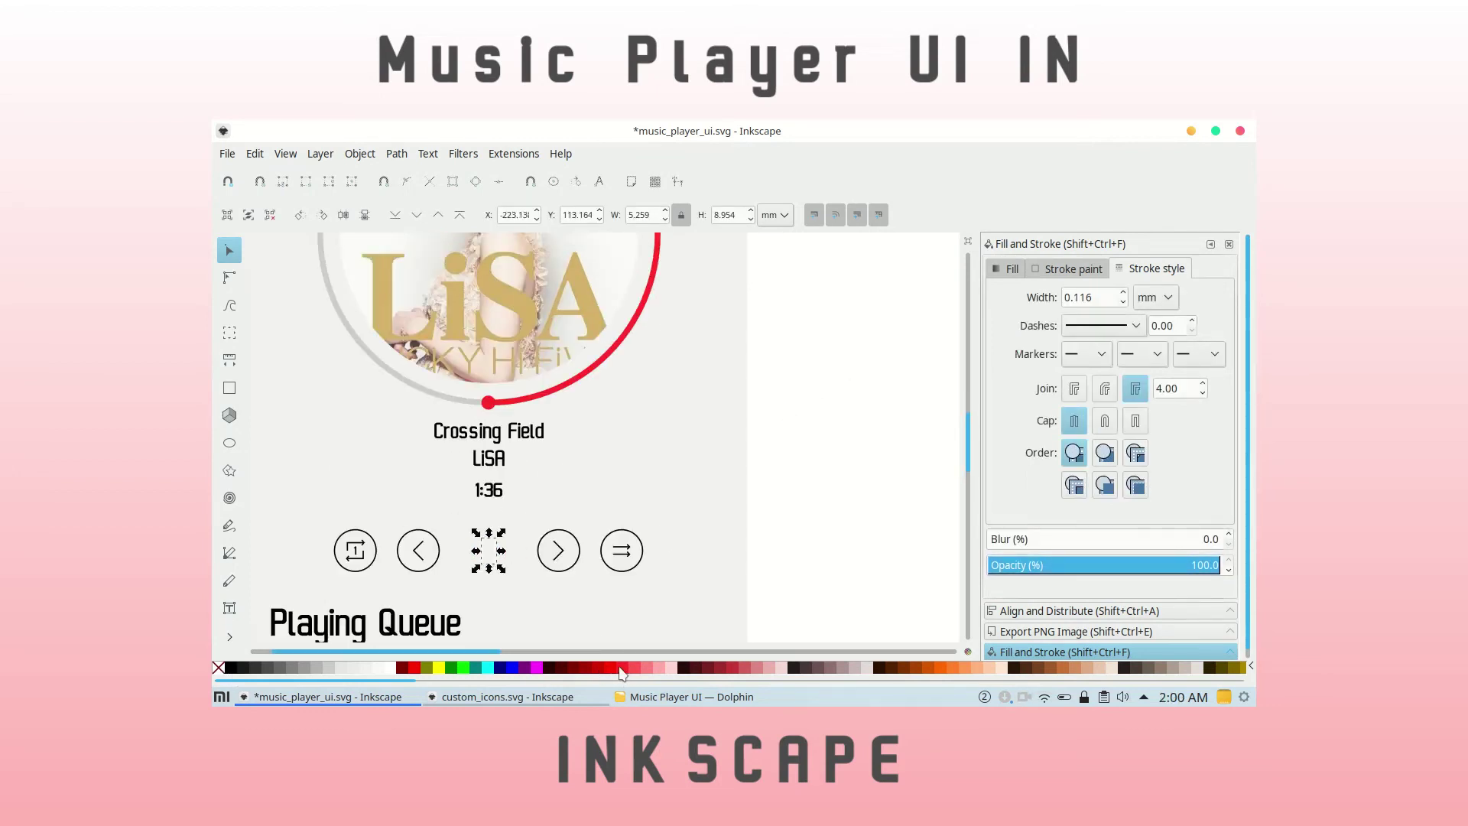
{"action": "left_click", "coordinate": [621, 667]}
{"action": "key", "text": "Escape"}
Undo the bar colouring, then reapply red to the pause bars and deselect.
{"action": "scroll", "coordinate": [632, 435], "scroll_direction": "down", "scroll_amount": 1}
{"action": "left_click", "coordinate": [549, 508]}
{"action": "key", "text": "ctrl+z"}
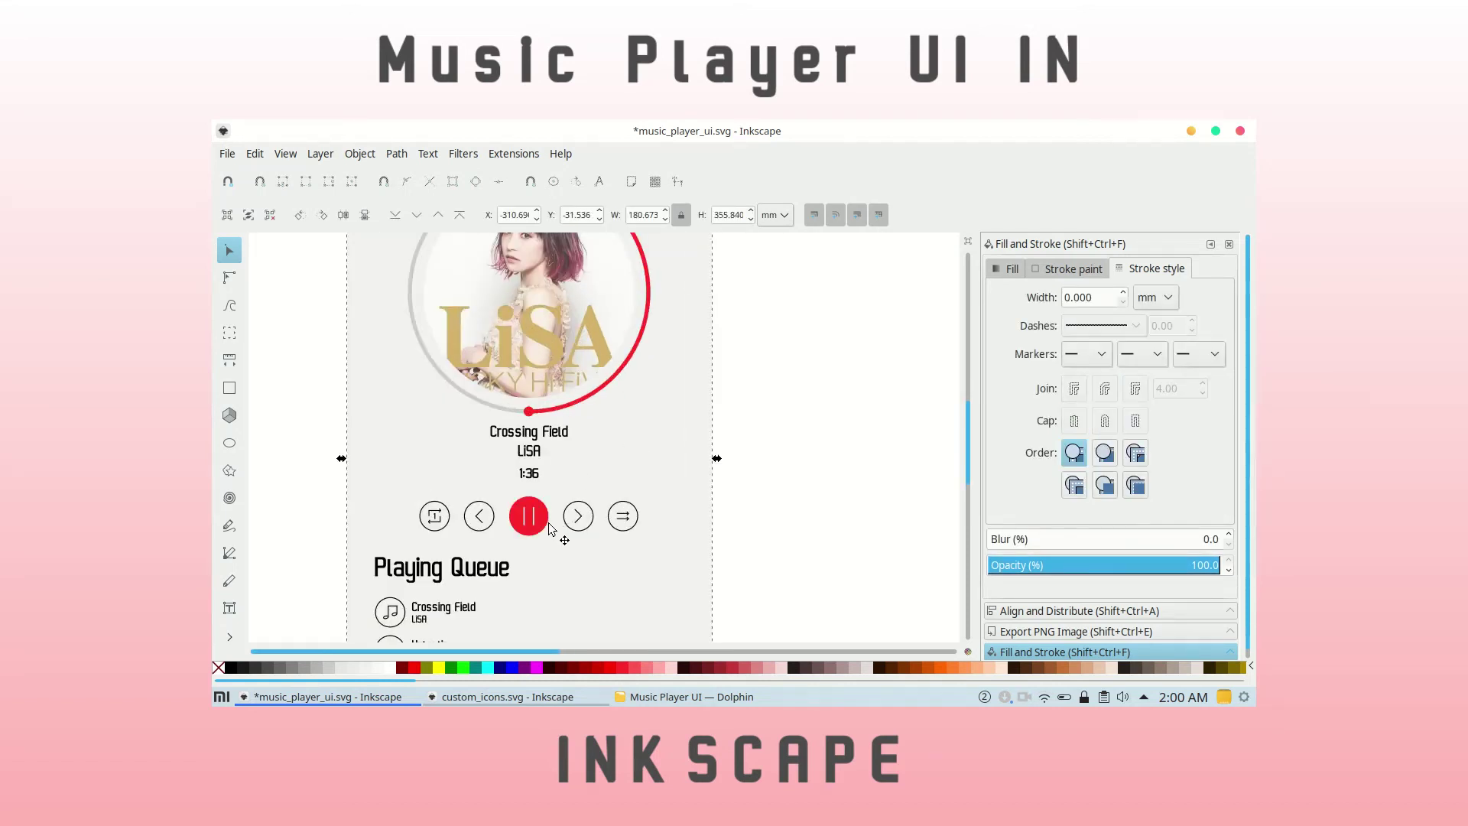
{"action": "left_click", "coordinate": [219, 668]}
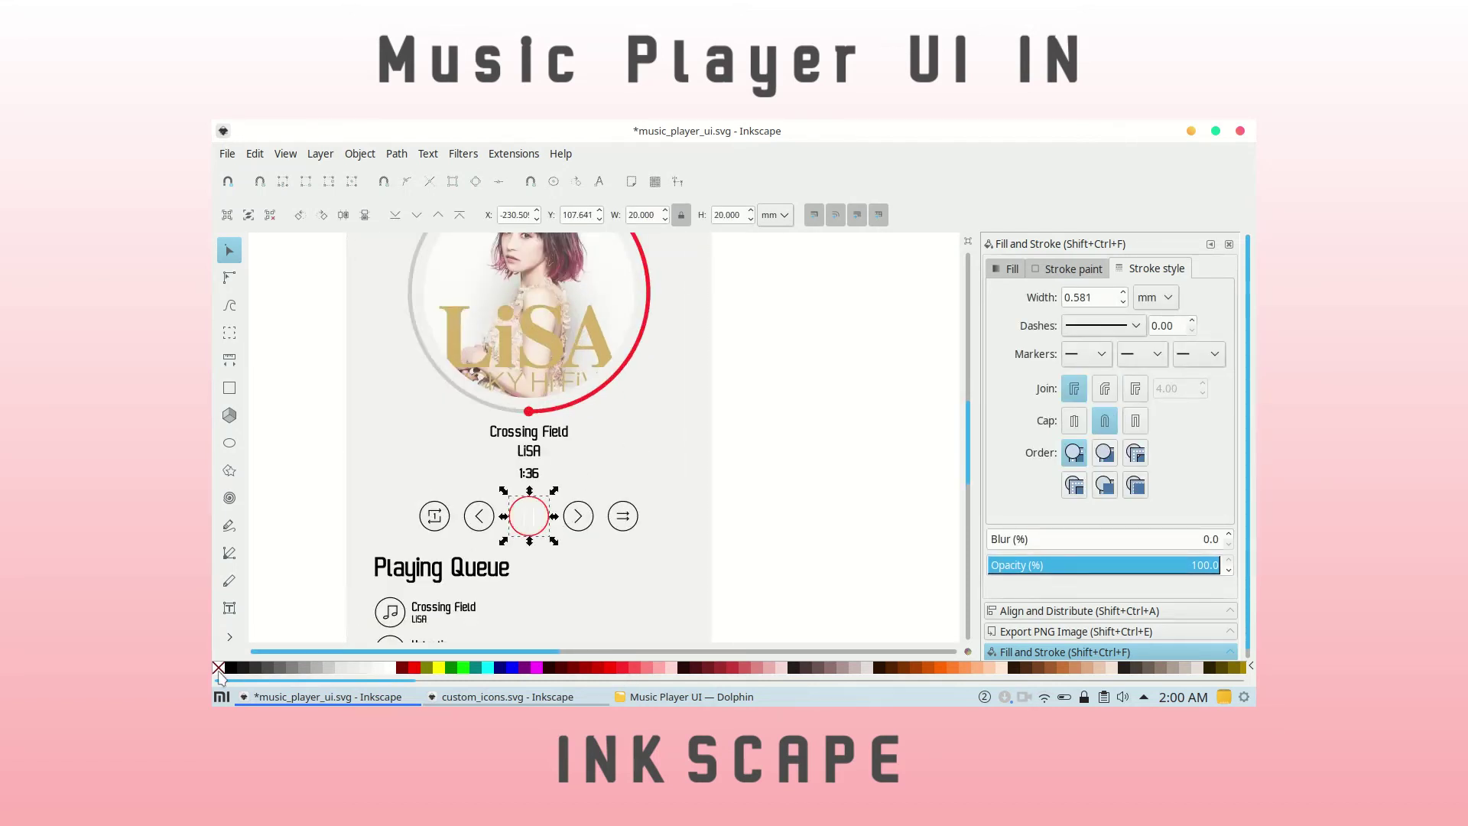
{"action": "scroll", "coordinate": [581, 506], "scroll_direction": "up", "scroll_amount": 1}
{"action": "left_click", "coordinate": [581, 507]}
{"action": "left_click", "coordinate": [627, 668]}
{"action": "key", "text": "Escape"}
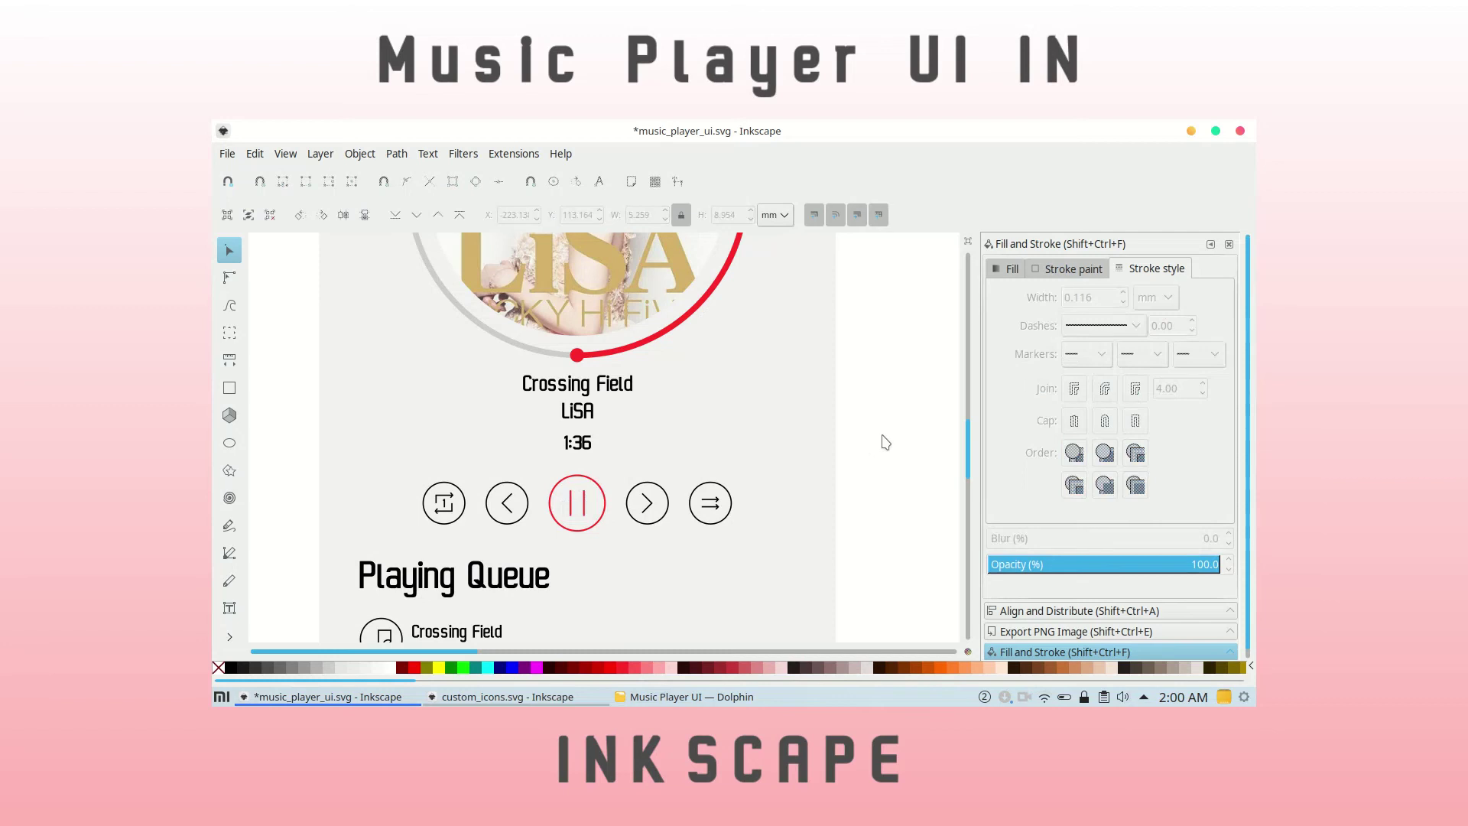
Give the next and shuffle buttons red outlines.
{"action": "scroll", "coordinate": [655, 422], "scroll_direction": "down", "scroll_amount": 1}
{"action": "scroll", "coordinate": [655, 422], "scroll_direction": "down", "scroll_amount": 2}
{"action": "scroll", "coordinate": [656, 422], "scroll_direction": "up", "scroll_amount": 3}
{"action": "scroll", "coordinate": [656, 423], "scroll_direction": "up", "scroll_amount": 1}
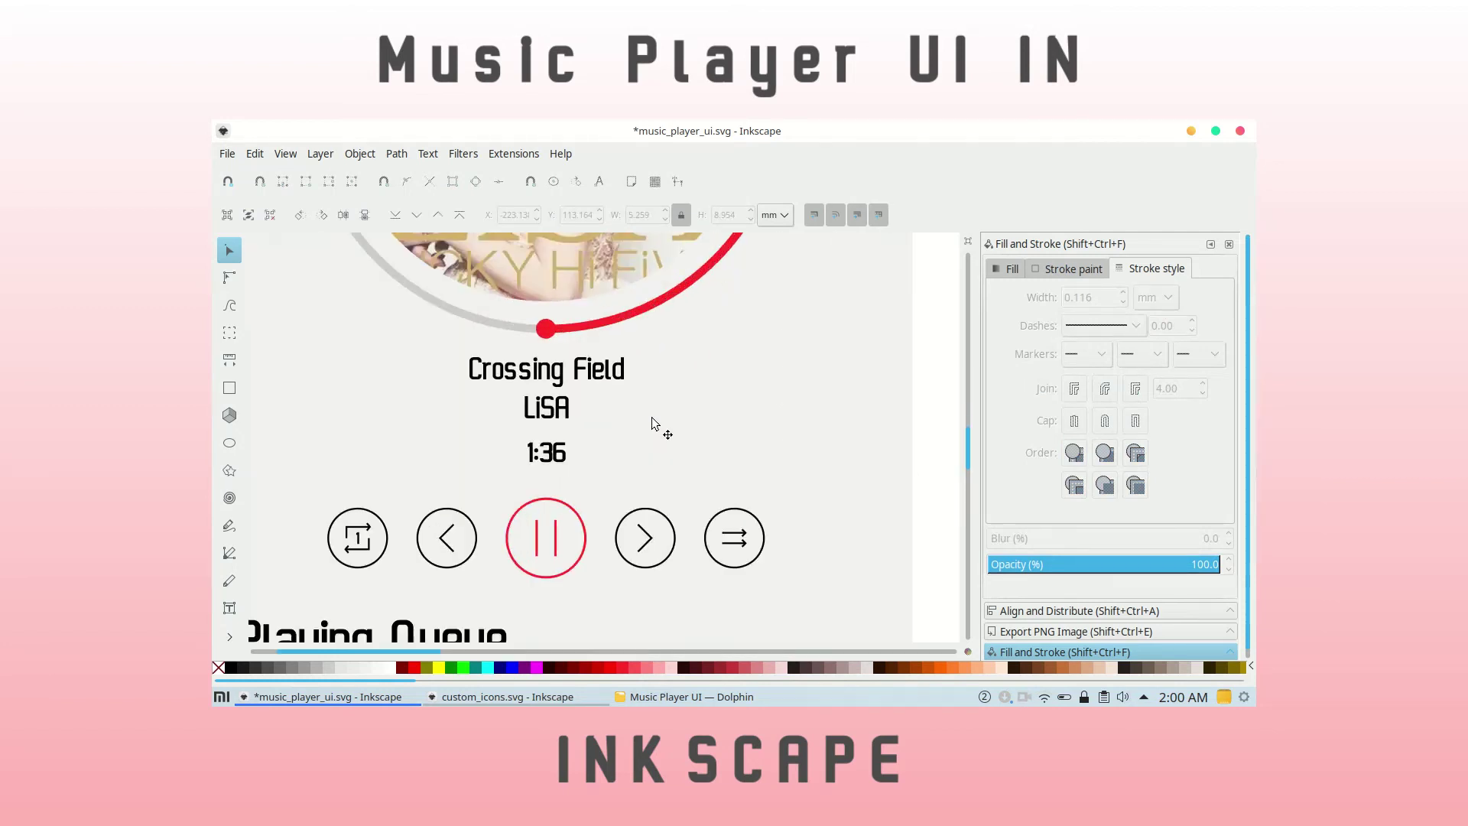
{"action": "left_click", "coordinate": [649, 537]}
{"action": "left_click", "coordinate": [628, 670], "text": "shift"}
{"action": "left_click", "coordinate": [743, 548]}
{"action": "right_click", "coordinate": [748, 567]}
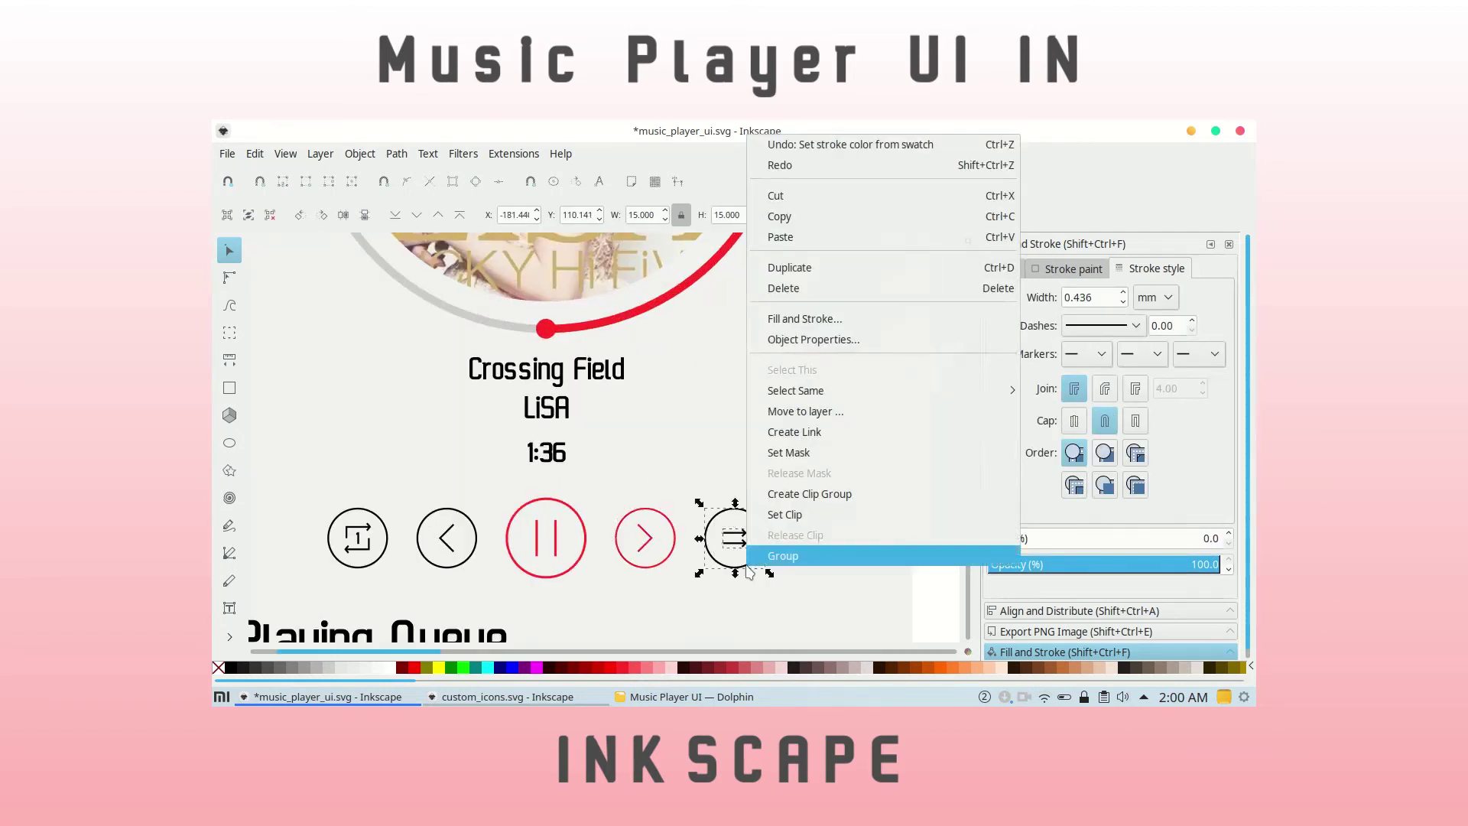
{"action": "left_click", "coordinate": [748, 565]}
{"action": "left_click", "coordinate": [628, 670], "text": "shift"}
Make the previous button outline, the repeat icon and the repeat circle red, then fit the page.
{"action": "left_click", "coordinate": [472, 570]}
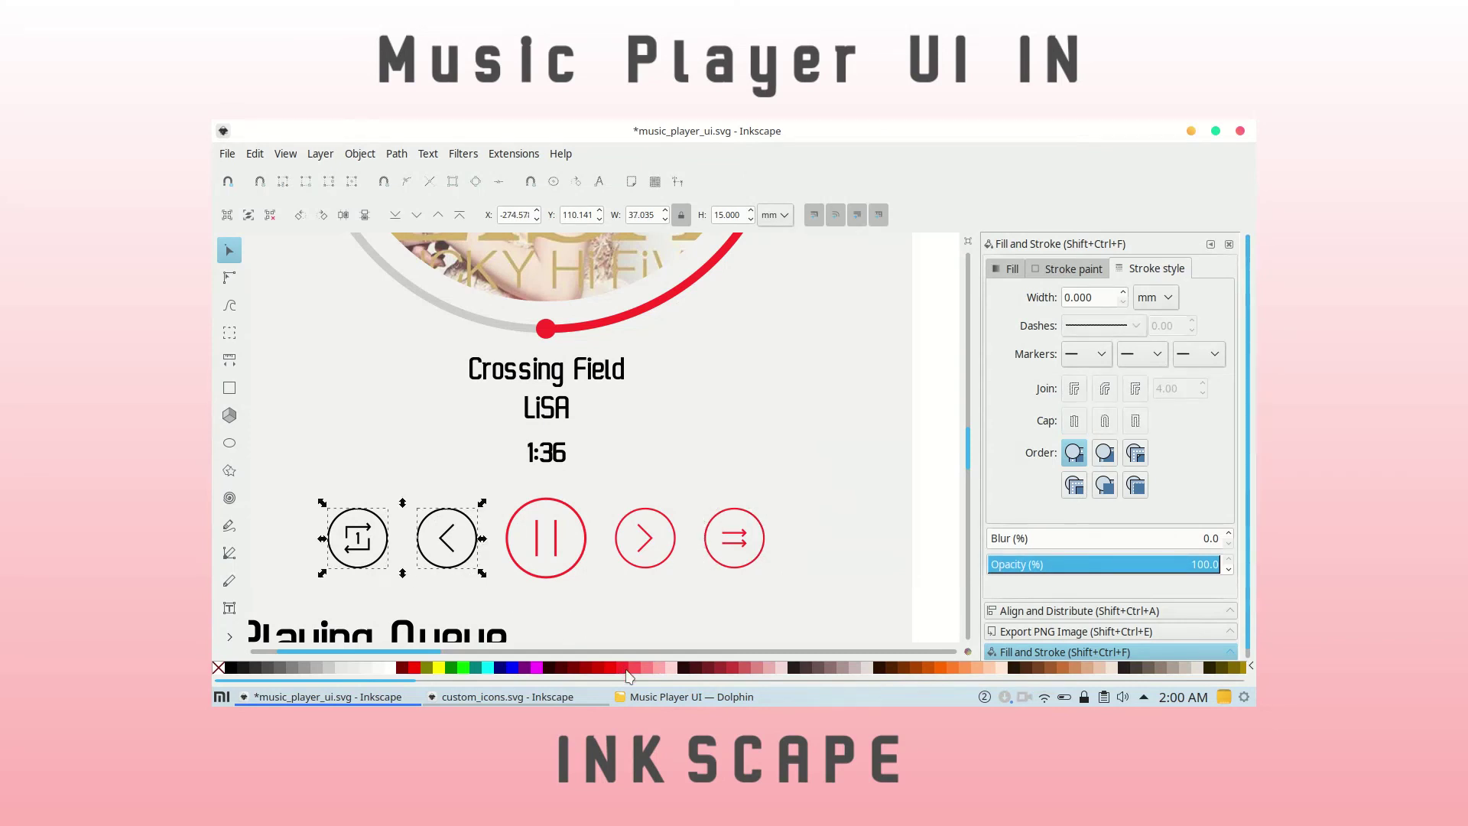
{"action": "left_click", "coordinate": [472, 570]}
{"action": "left_click", "coordinate": [626, 670], "text": "shift"}
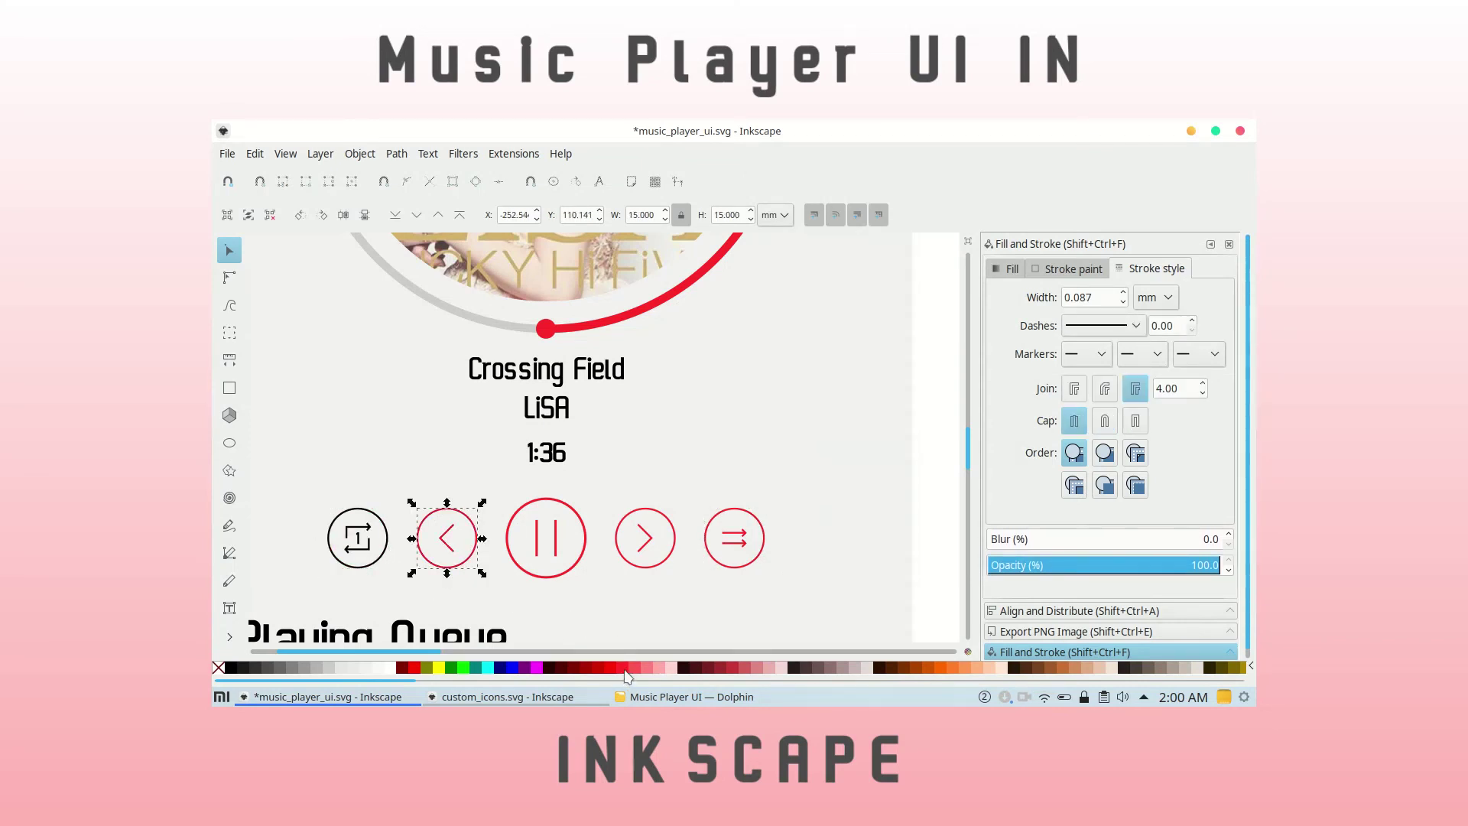
{"action": "right_click", "coordinate": [359, 548]}
{"action": "left_click", "coordinate": [367, 552]}
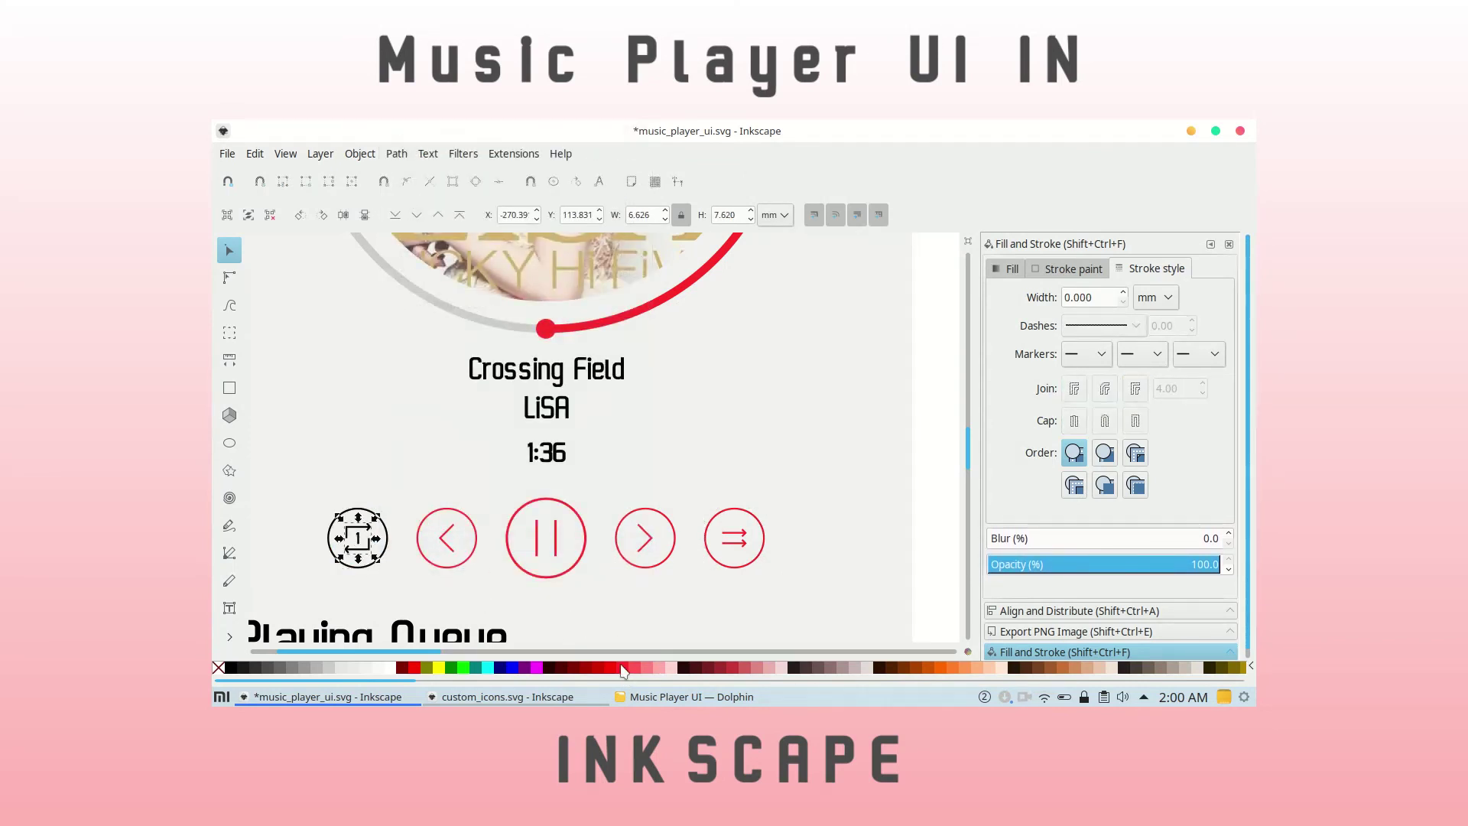
{"action": "left_click", "coordinate": [624, 670], "text": "shift"}
{"action": "left_click", "coordinate": [389, 552]}
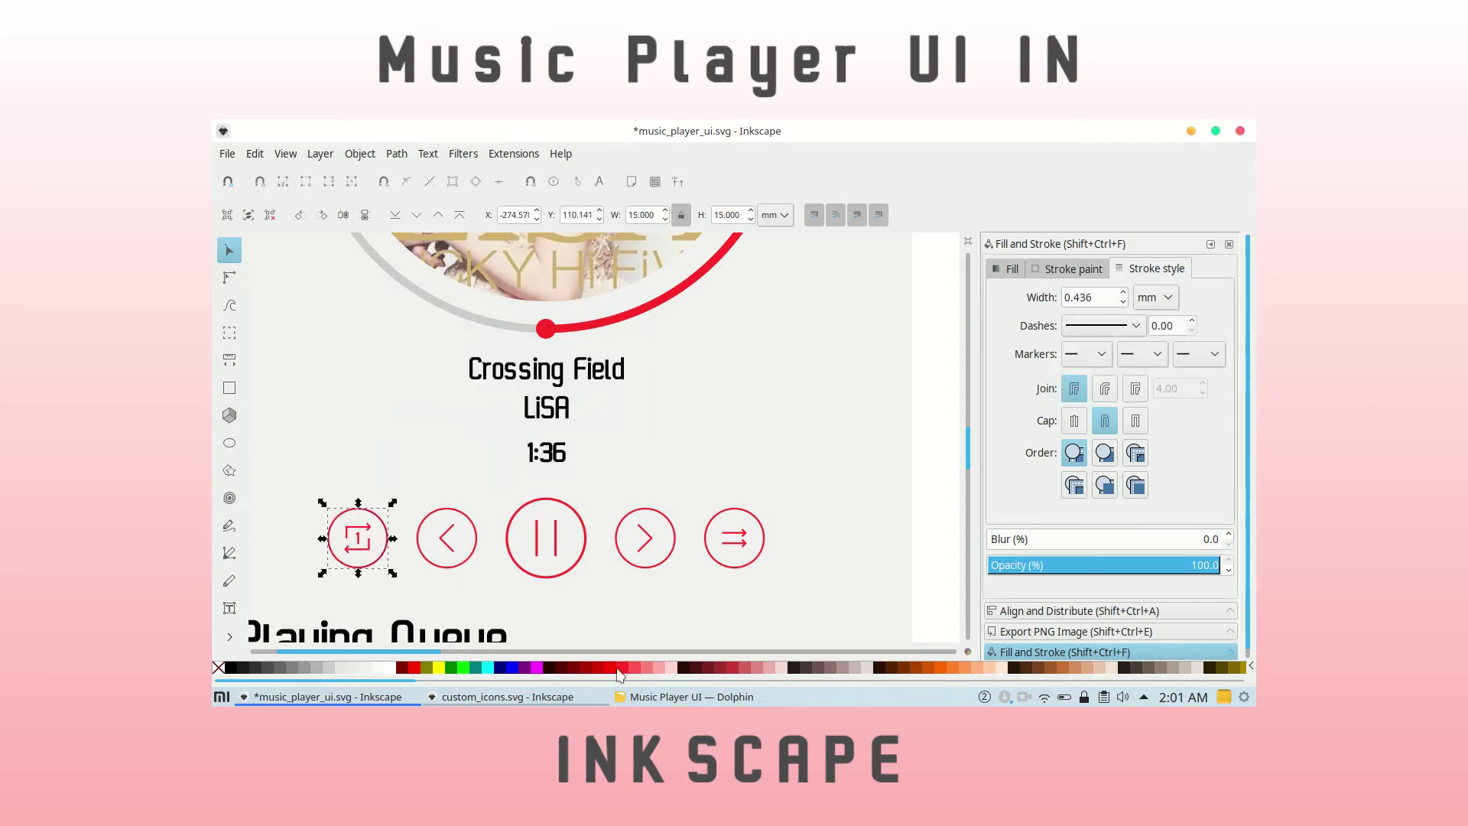
{"action": "left_click", "coordinate": [606, 616]}
{"action": "key", "text": "5"}
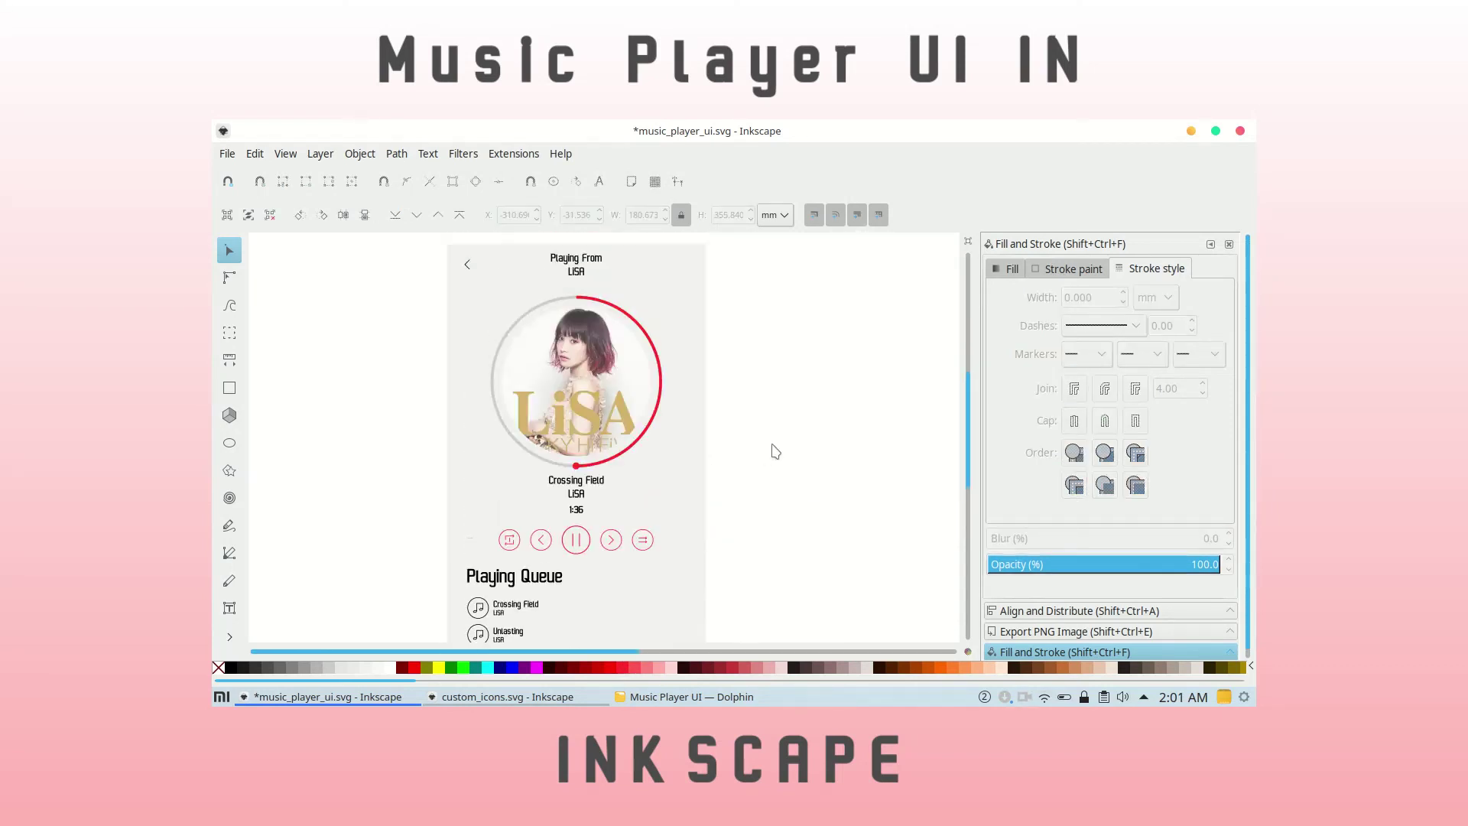
Colour the Crossing Field title red and darken the LiSA artist name to grey.
{"action": "scroll", "coordinate": [609, 459], "scroll_direction": "up", "scroll_amount": 1, "text": "ctrl"}
{"action": "scroll", "coordinate": [600, 486], "scroll_direction": "down", "scroll_amount": 2}
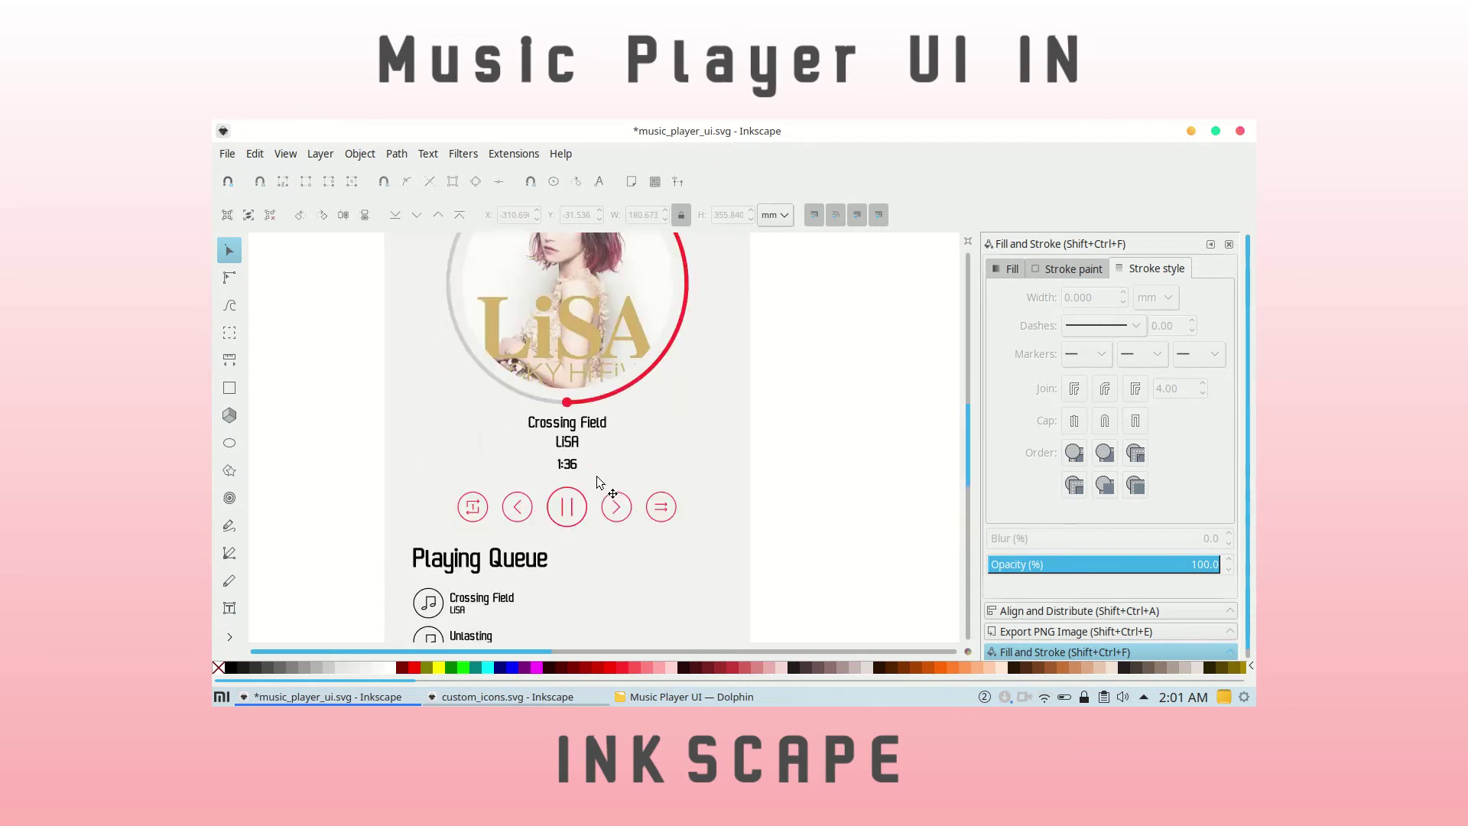
{"action": "scroll", "coordinate": [581, 512], "scroll_direction": "up", "scroll_amount": 2}
{"action": "left_click", "coordinate": [564, 530]}
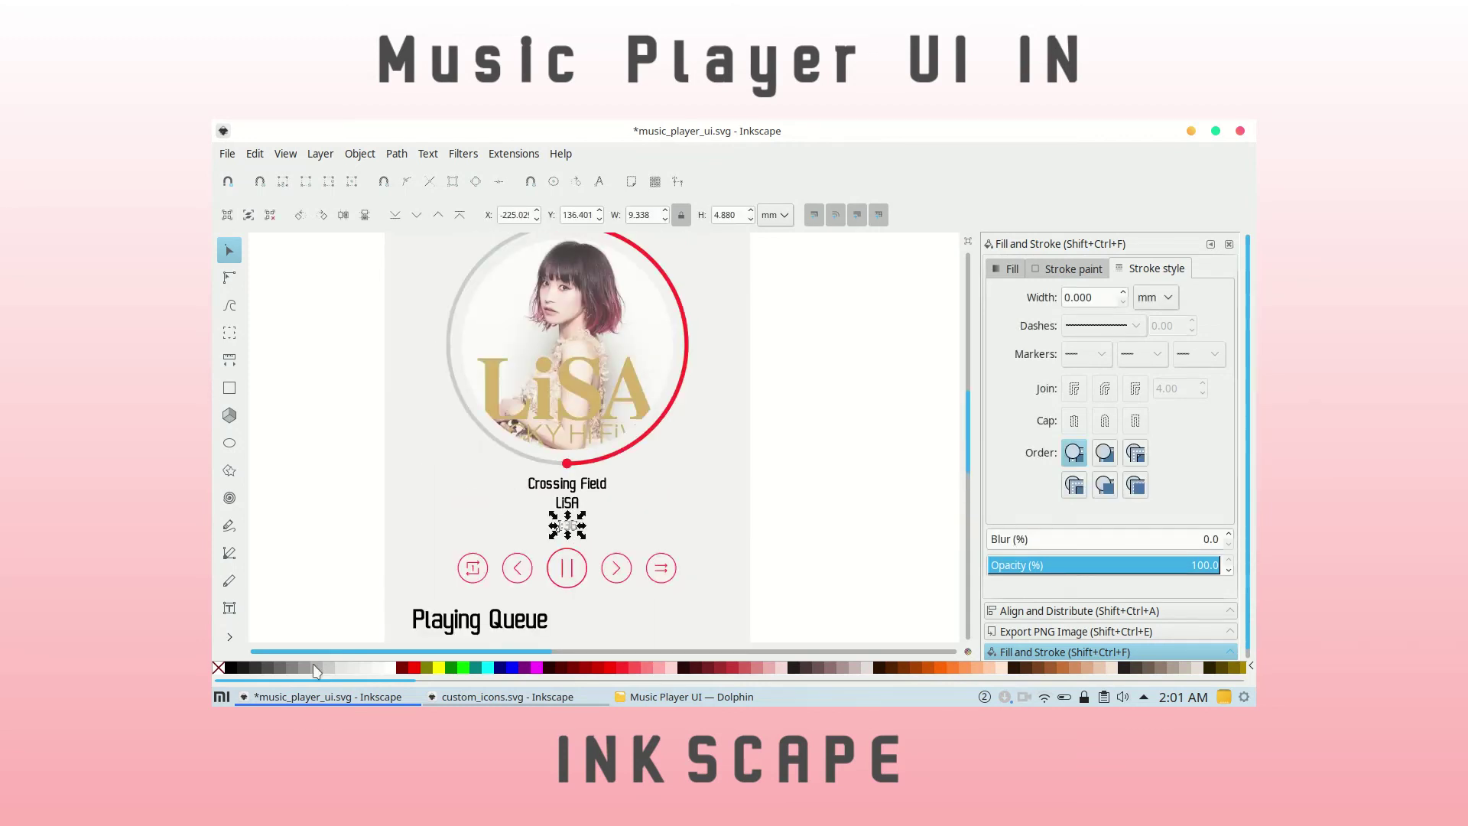
{"action": "left_click", "coordinate": [285, 515]}
{"action": "left_click", "coordinate": [568, 503]}
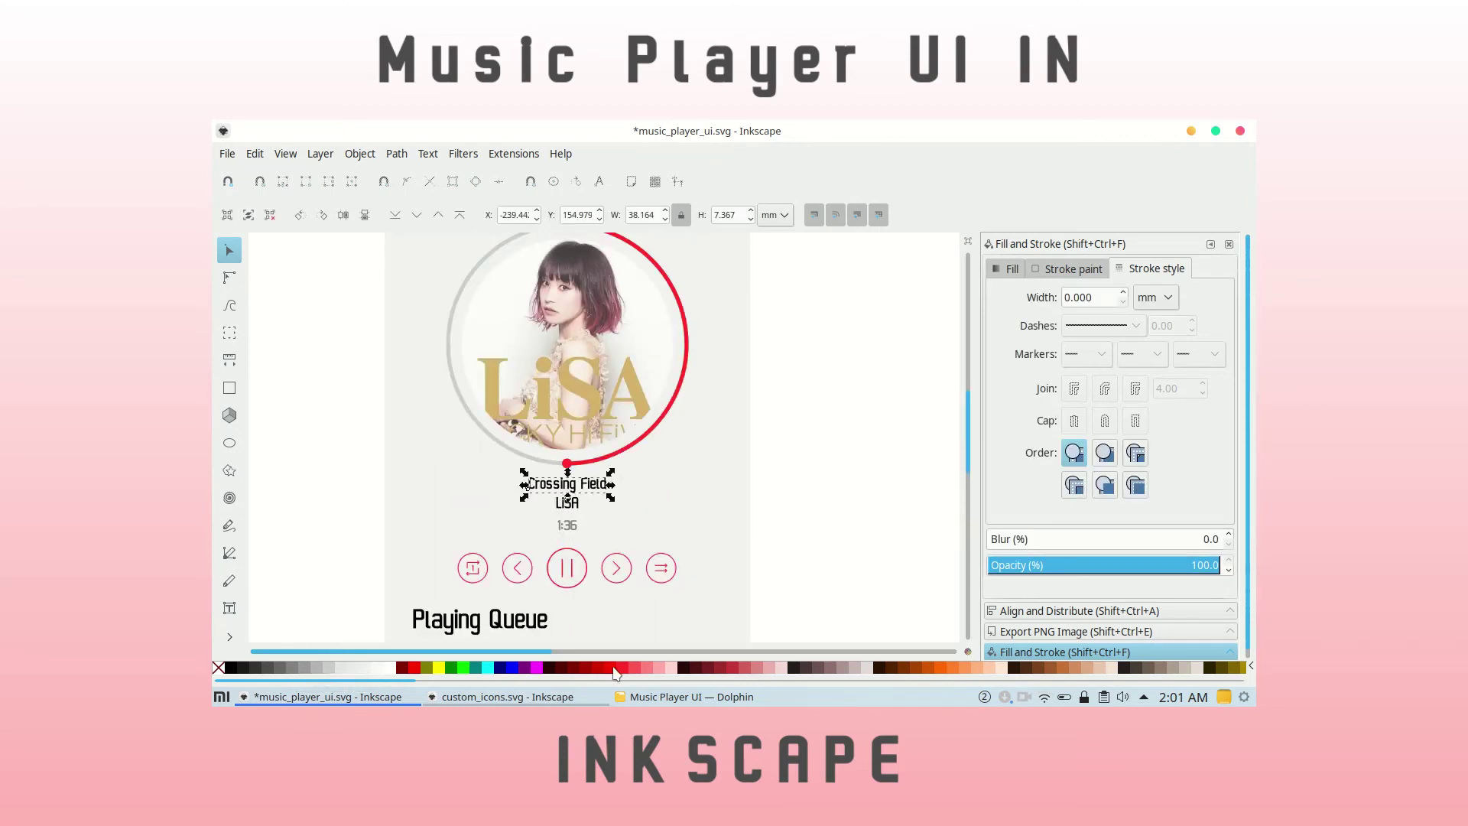
{"action": "left_click", "coordinate": [568, 503]}
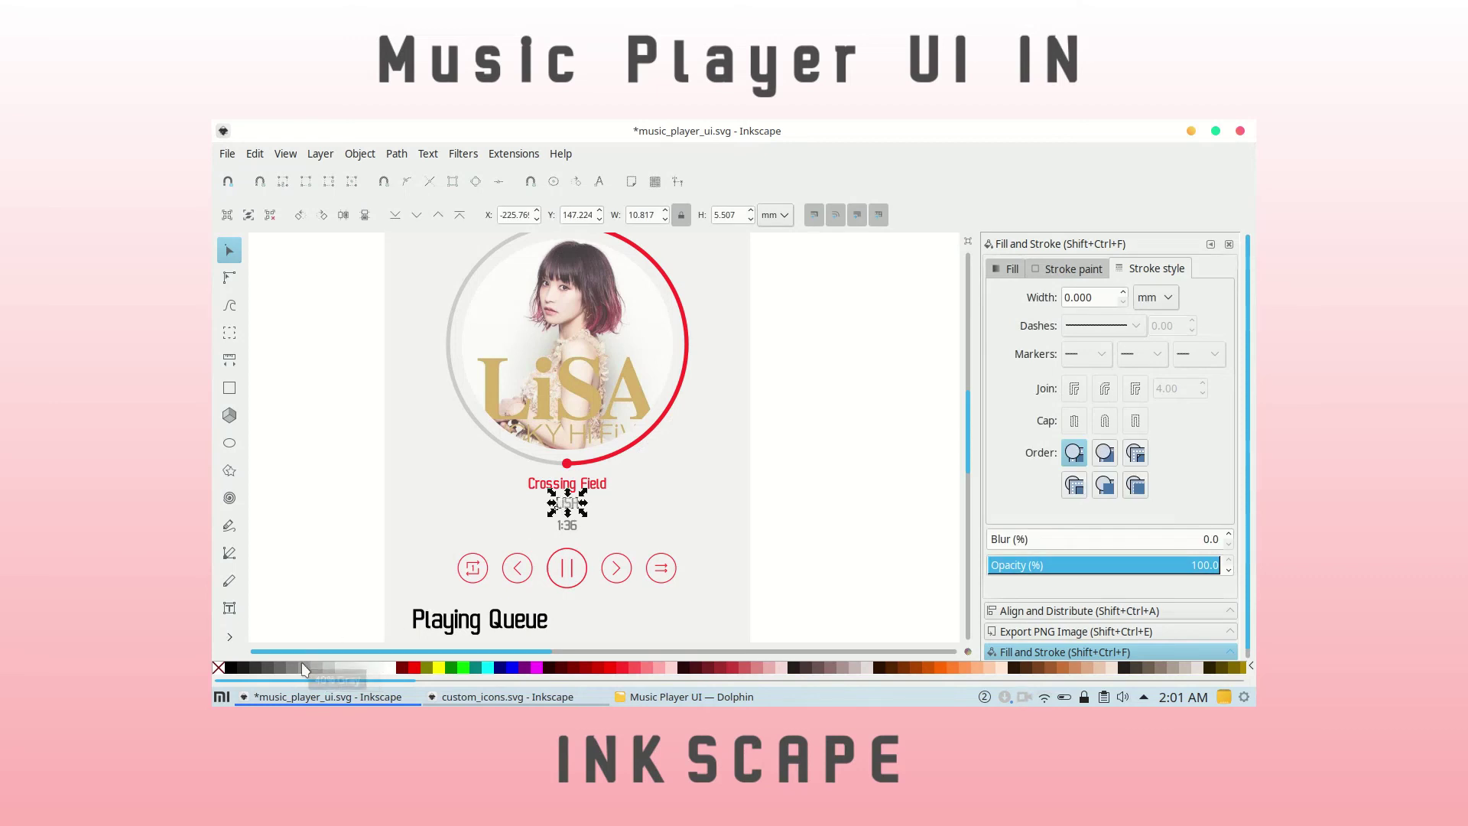
{"action": "left_click", "coordinate": [256, 667]}
Select the 1:36 time text and the Playing Queue heading, then clear the selection.
{"action": "left_click", "coordinate": [567, 528]}
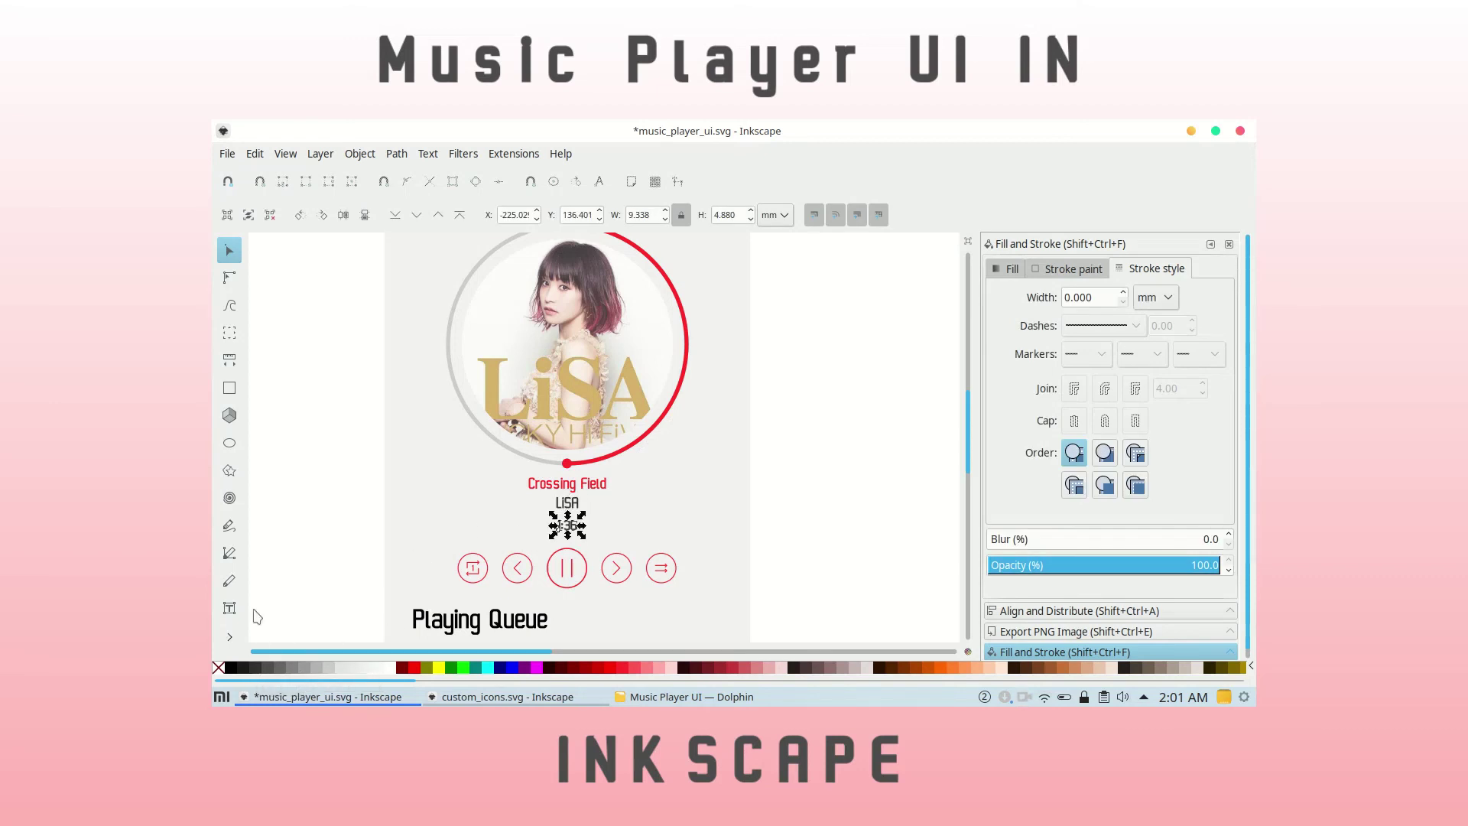
{"action": "scroll", "coordinate": [331, 498], "scroll_direction": "down", "scroll_amount": 3}
{"action": "scroll", "coordinate": [331, 497], "scroll_direction": "down", "scroll_amount": 5}
{"action": "scroll", "coordinate": [331, 498], "scroll_direction": "up", "scroll_amount": 1}
{"action": "left_click", "coordinate": [443, 459]}
{"action": "right_click", "coordinate": [470, 474]}
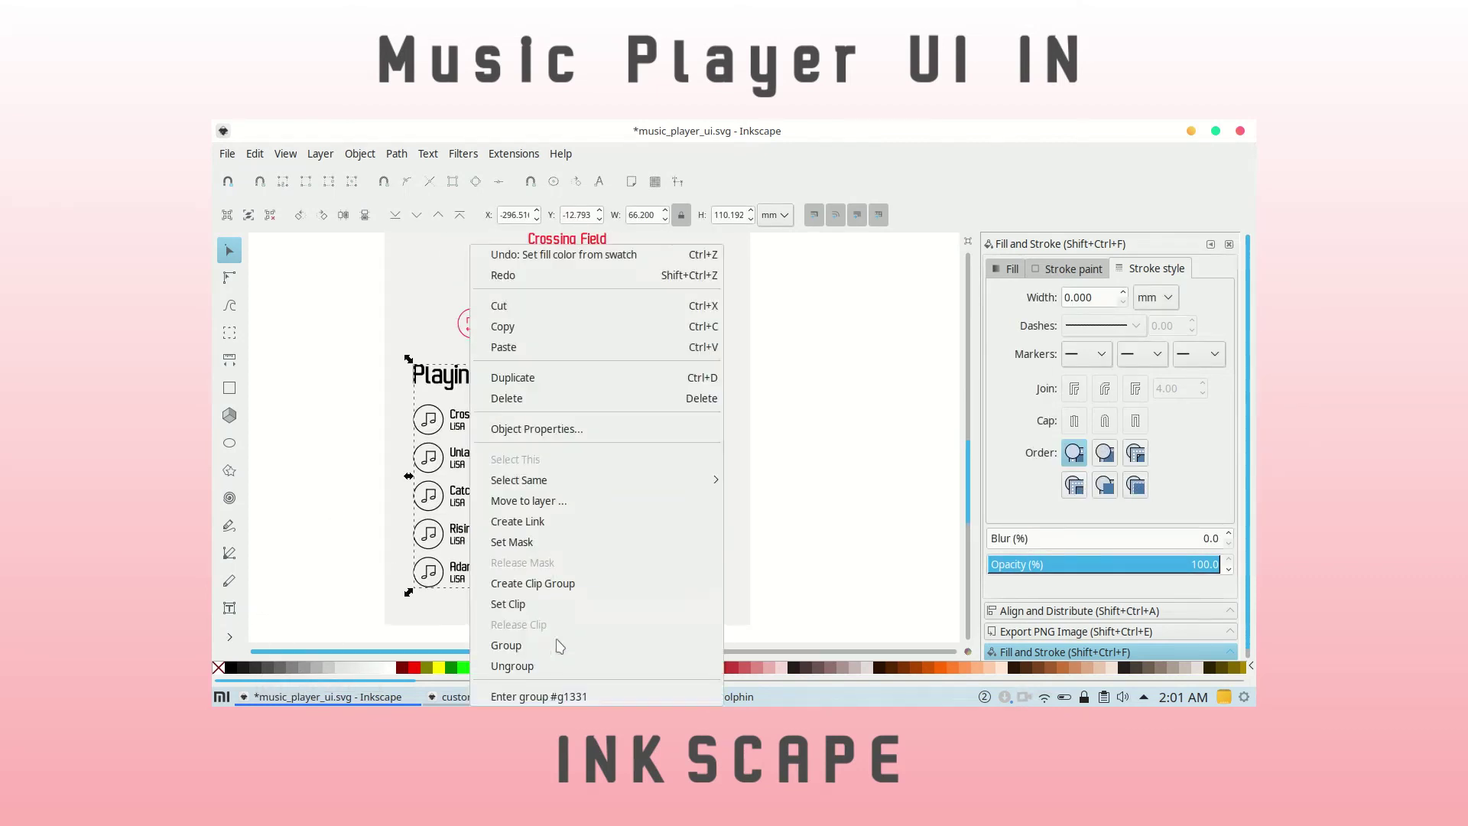
{"action": "left_click", "coordinate": [554, 665]}
{"action": "left_click", "coordinate": [331, 465]}
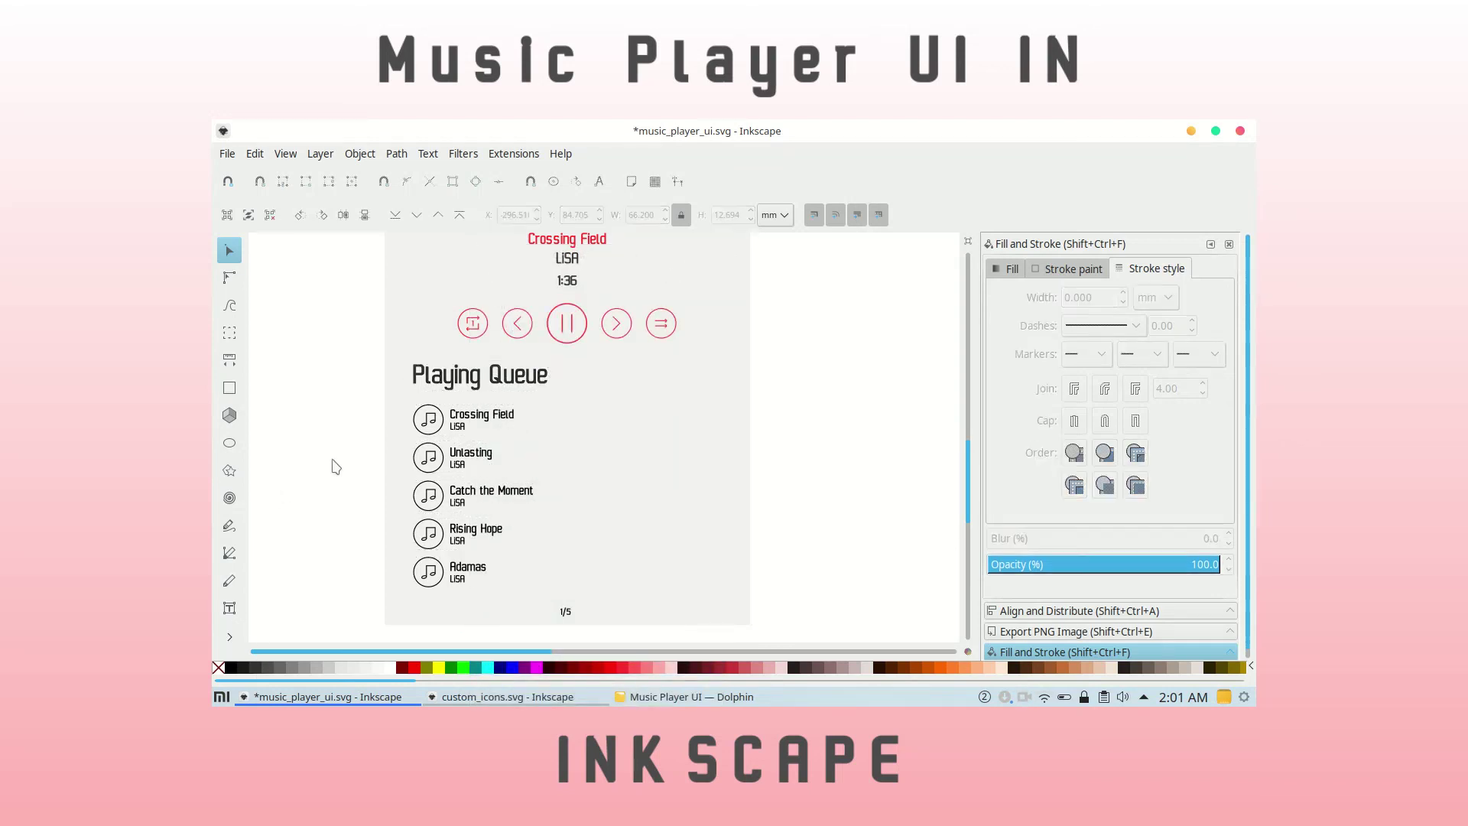
Select the LiSA text and the Playing From heading at the top.
{"action": "scroll", "coordinate": [344, 334], "scroll_direction": "up", "scroll_amount": 5}
{"action": "scroll", "coordinate": [344, 334], "scroll_direction": "up", "scroll_amount": 5}
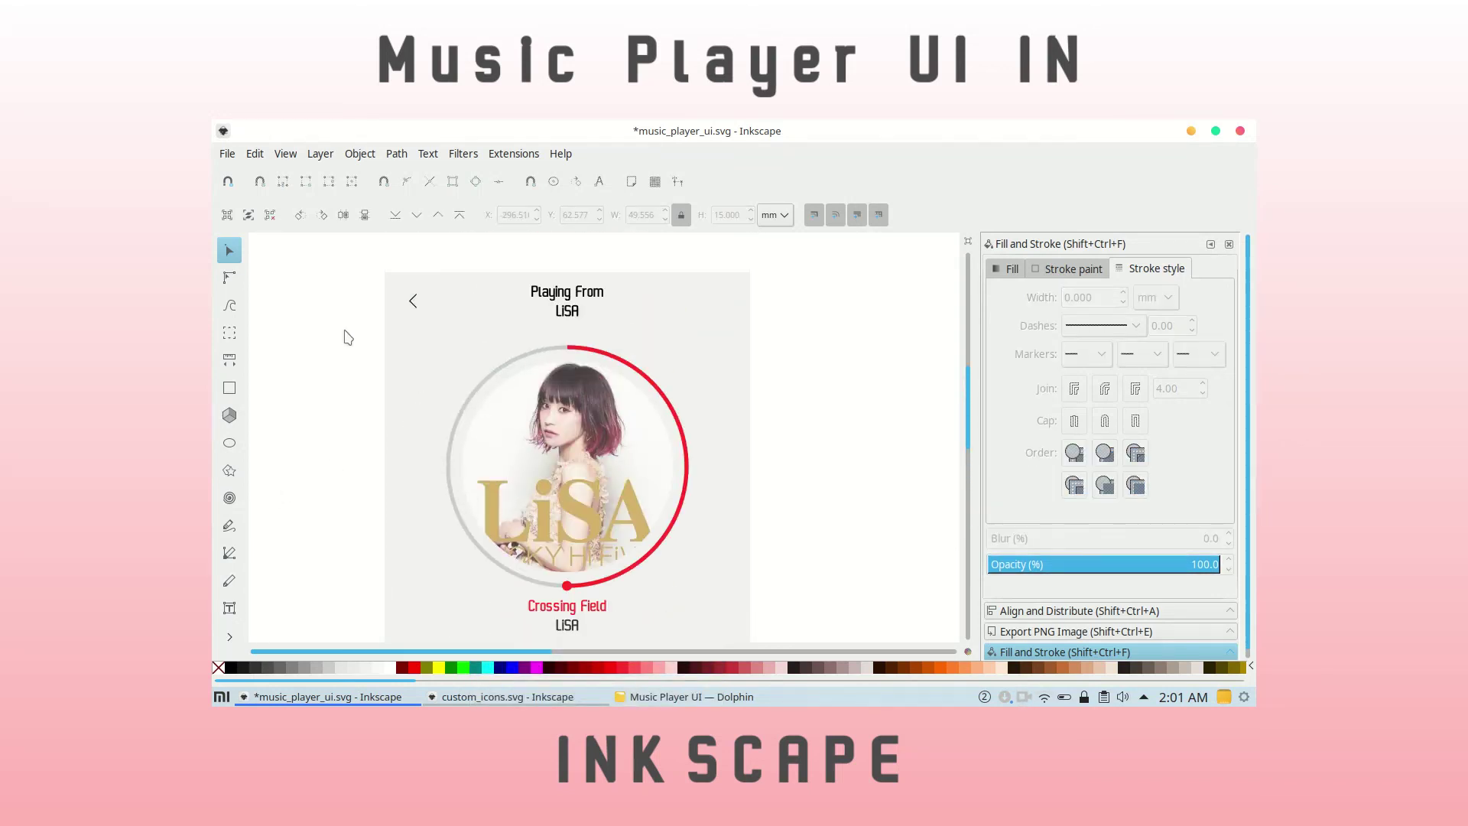
{"action": "right_click", "coordinate": [572, 297]}
{"action": "left_click", "coordinate": [612, 256]}
{"action": "left_click", "coordinate": [567, 311]}
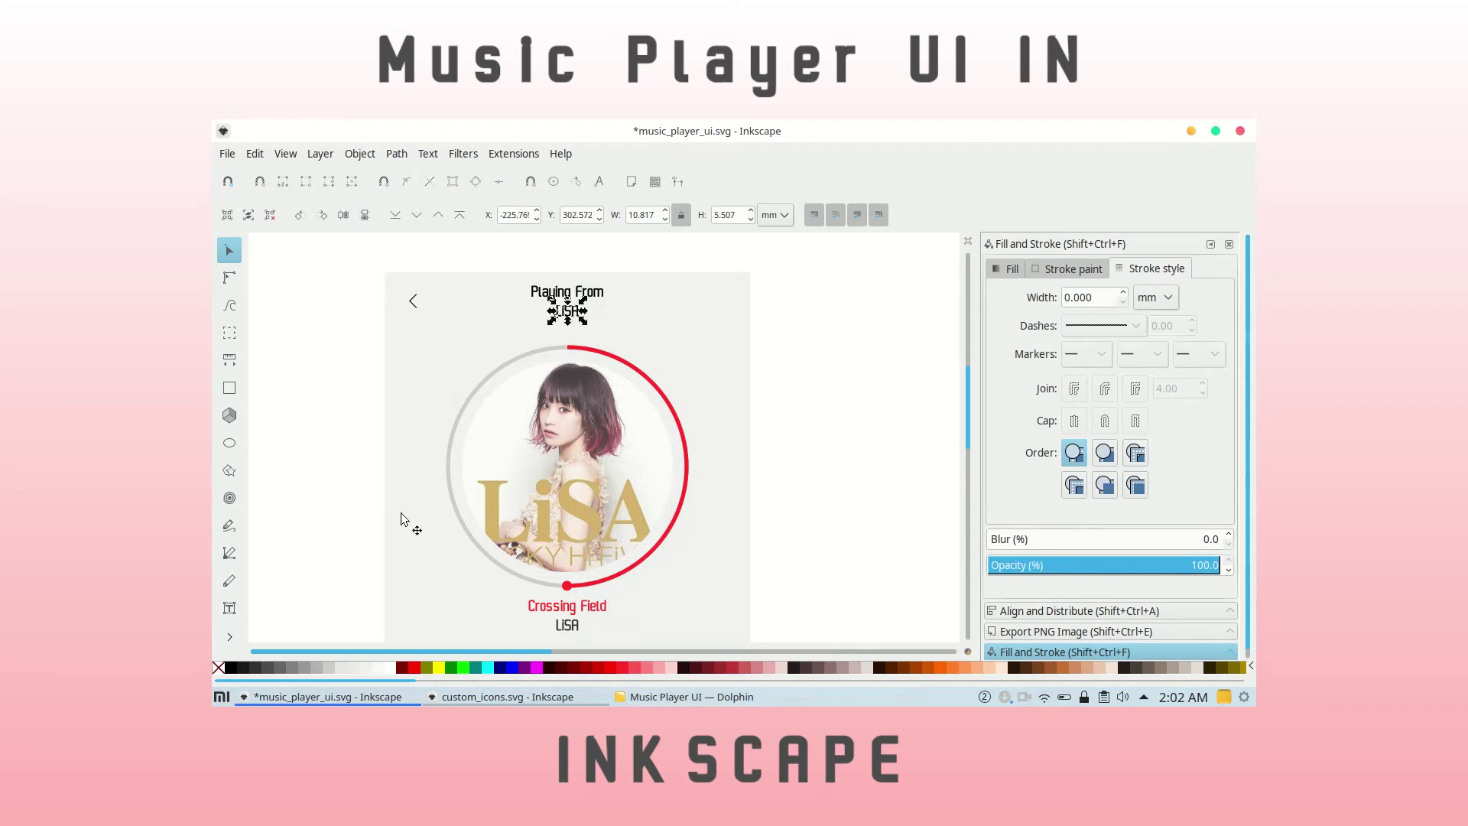
{"action": "left_click", "coordinate": [536, 298]}
Colour the Playing From text red, then check the back arrow and repeat icon.
{"action": "left_click", "coordinate": [621, 670]}
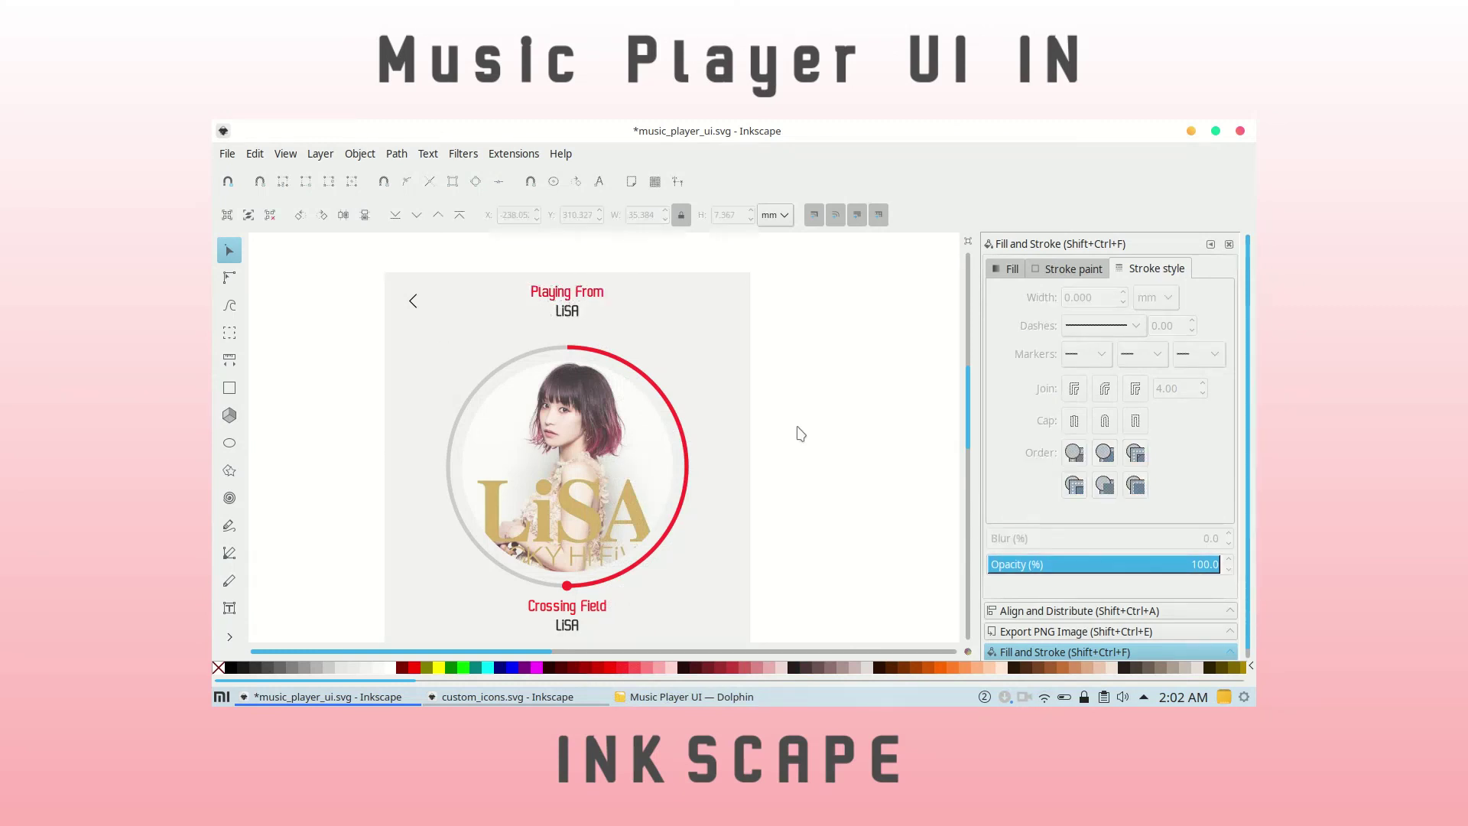
{"action": "scroll", "coordinate": [796, 429], "scroll_direction": "down", "scroll_amount": 2}
{"action": "left_click", "coordinate": [411, 280]}
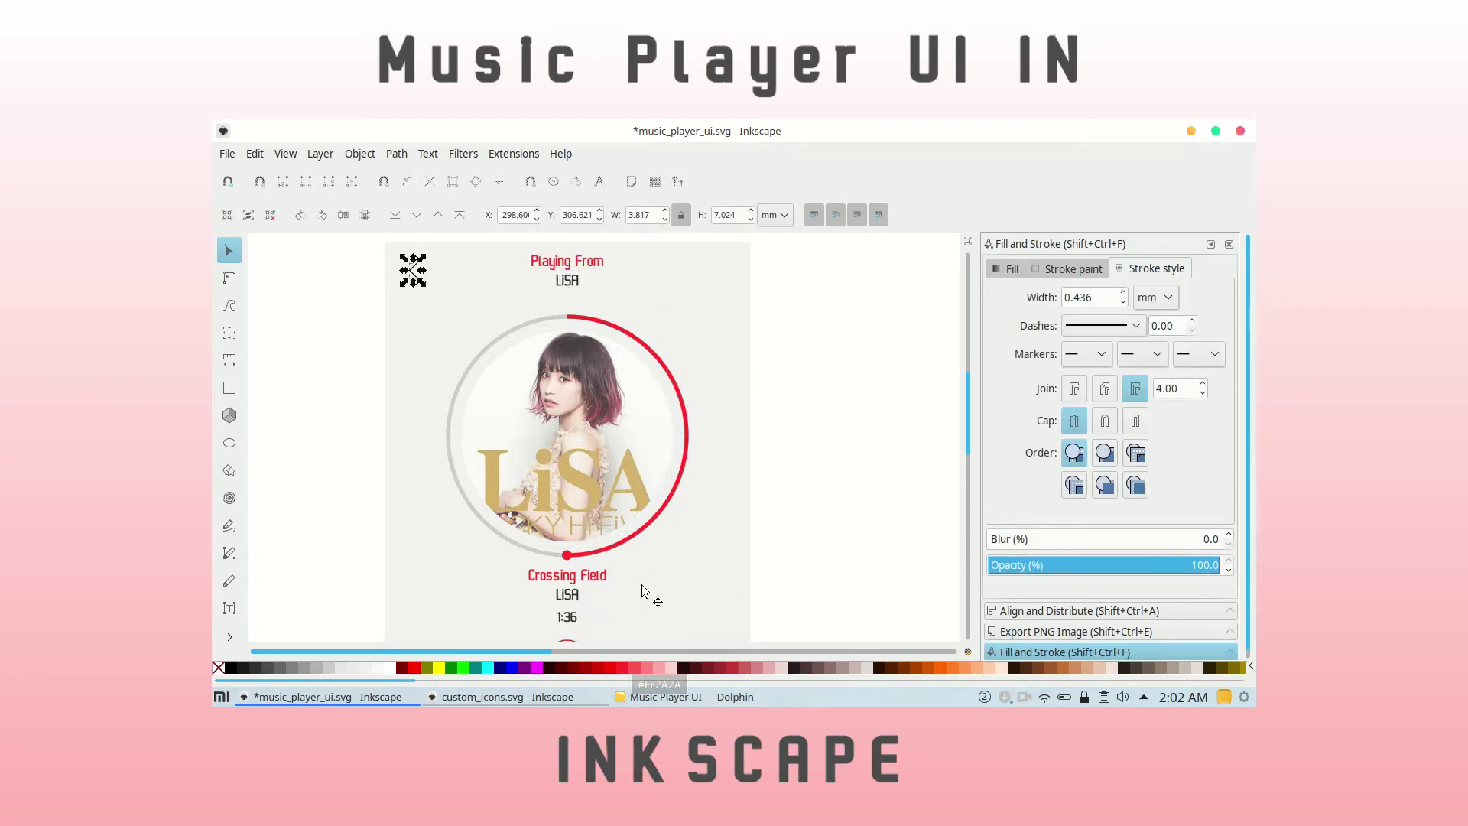
{"action": "scroll", "coordinate": [367, 456], "scroll_direction": "down", "scroll_amount": 4}
{"action": "scroll", "coordinate": [367, 456], "scroll_direction": "down", "scroll_amount": 4}
{"action": "left_click", "coordinate": [484, 427]}
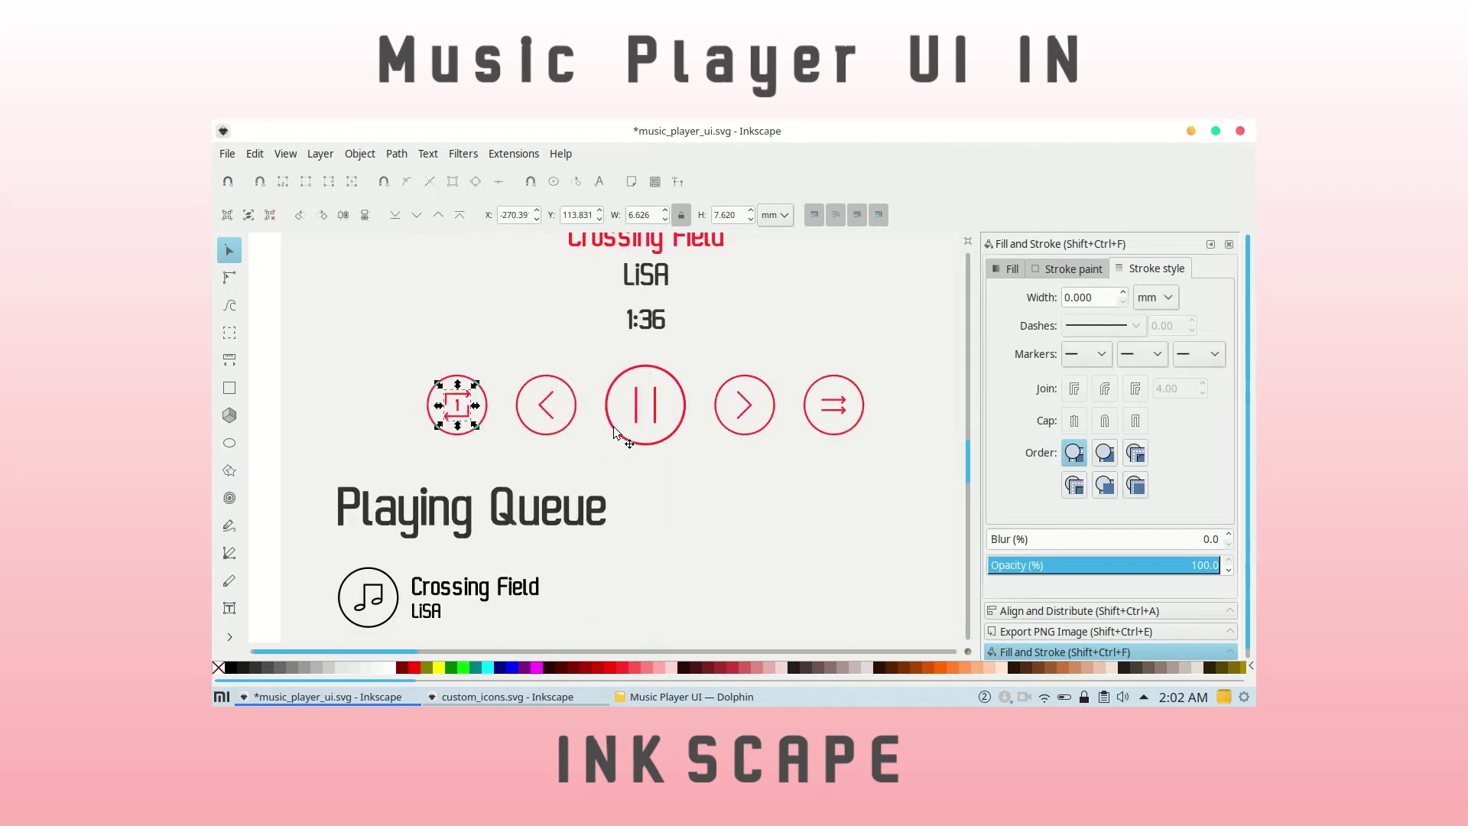
{"action": "scroll", "coordinate": [484, 427], "scroll_direction": "down", "scroll_amount": 3}
{"action": "left_click", "coordinate": [833, 397]}
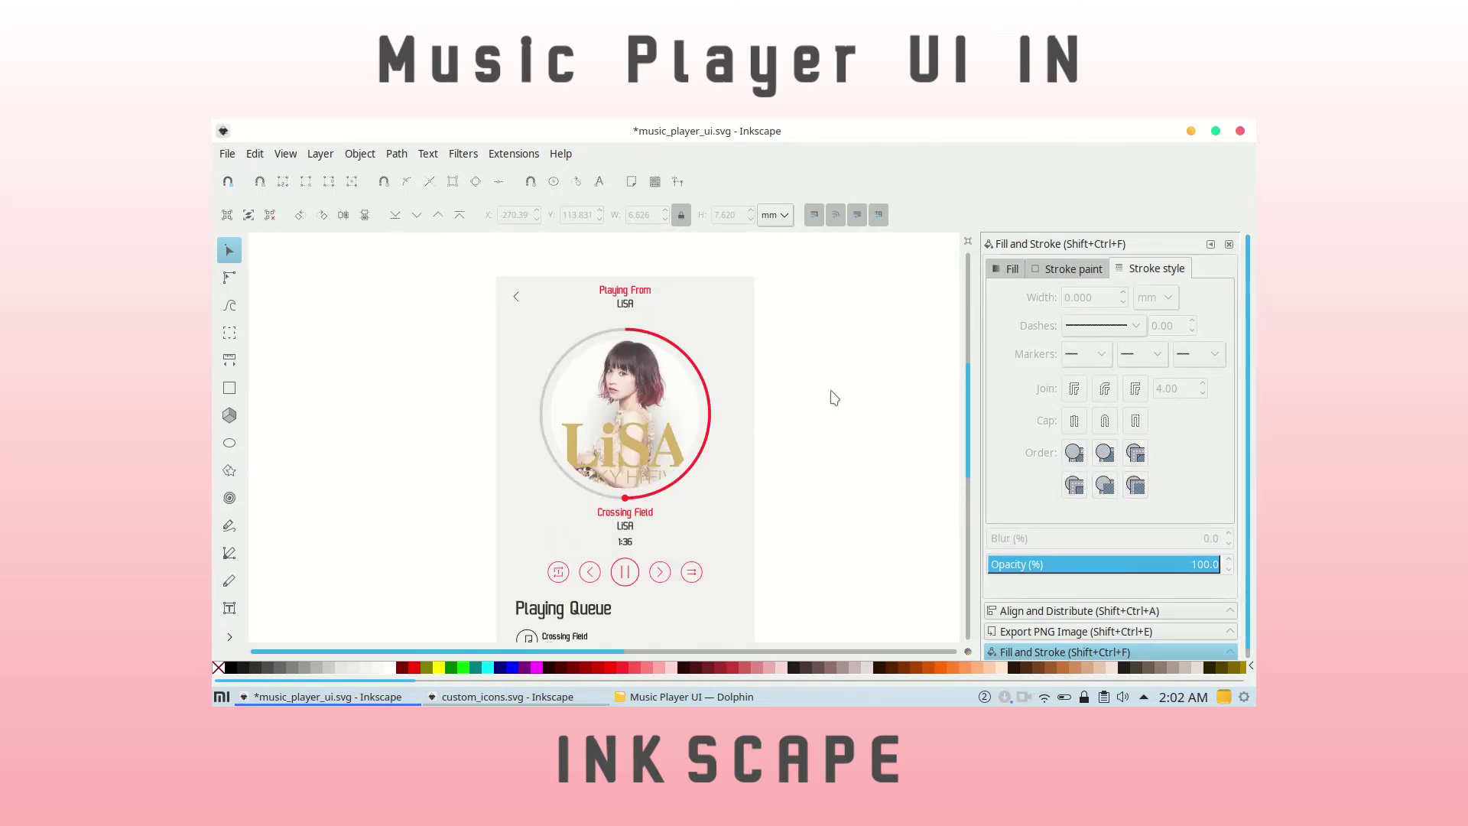
Ungroup the Playing Queue rows.
{"action": "scroll", "coordinate": [834, 397], "scroll_direction": "down", "scroll_amount": 5}
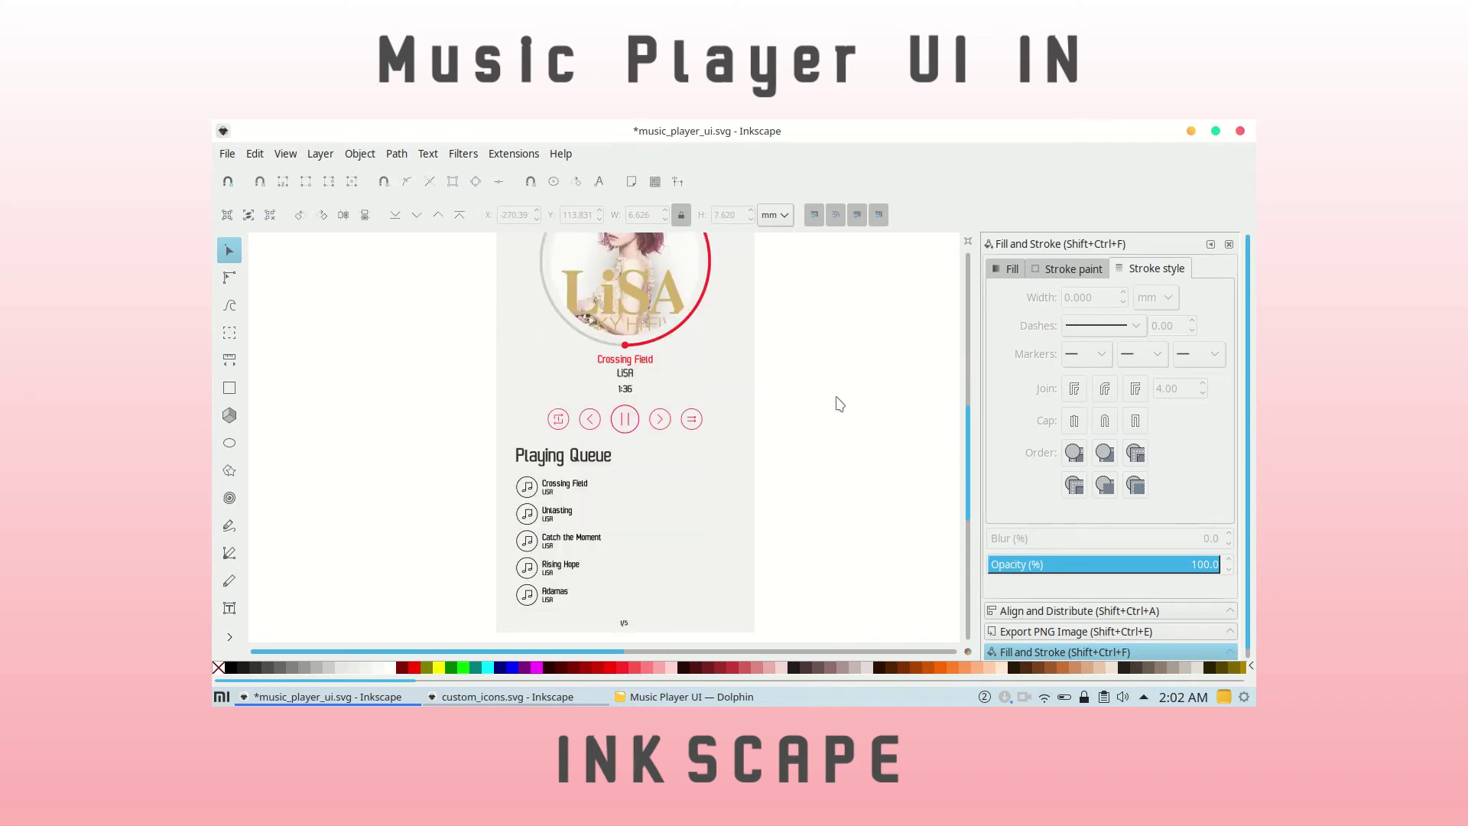
{"action": "scroll", "coordinate": [697, 480], "scroll_direction": "up", "scroll_amount": 1, "text": "ctrl"}
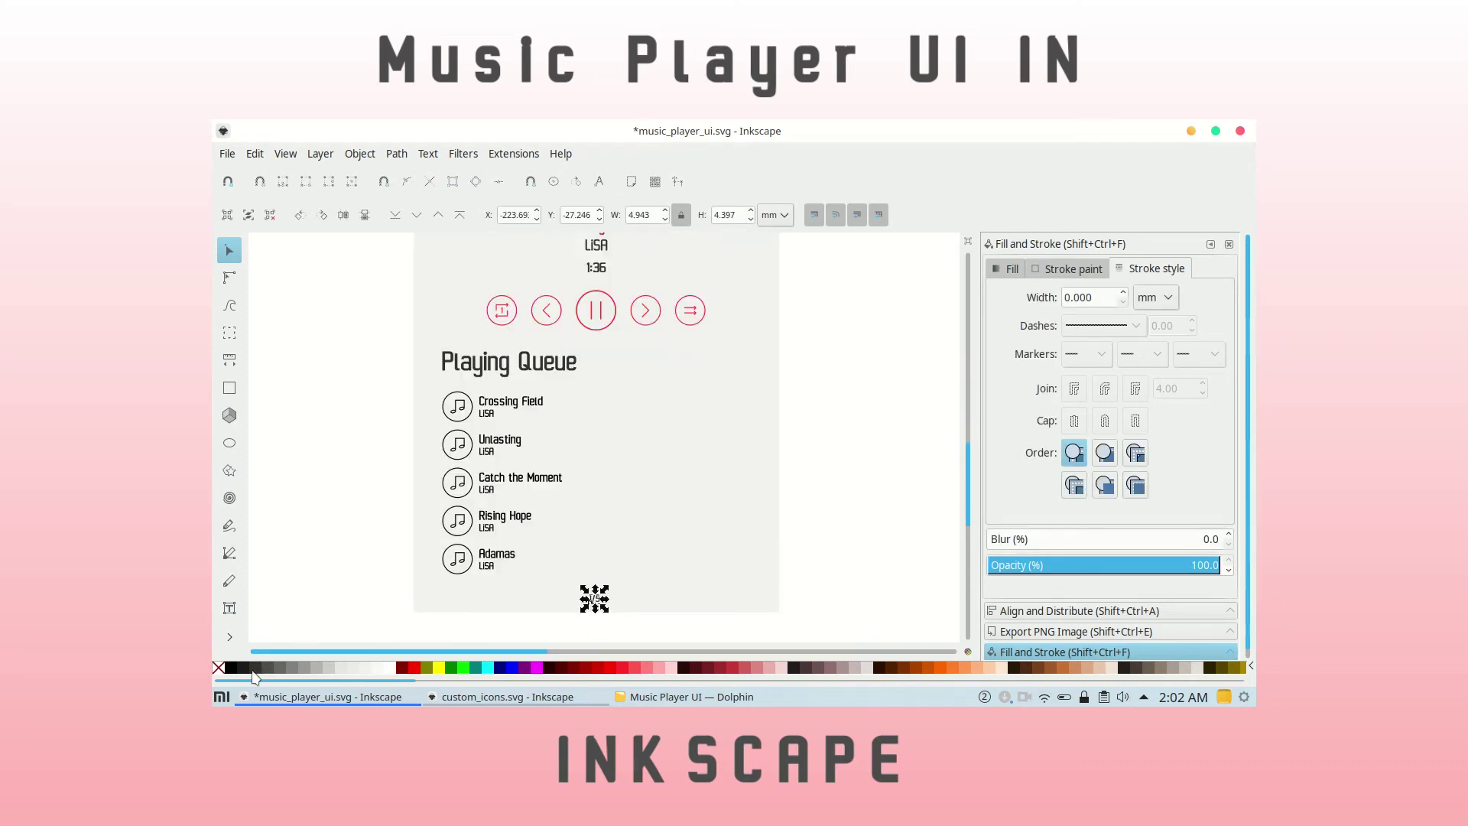
{"action": "right_click", "coordinate": [481, 545]}
{"action": "right_click", "coordinate": [489, 412]}
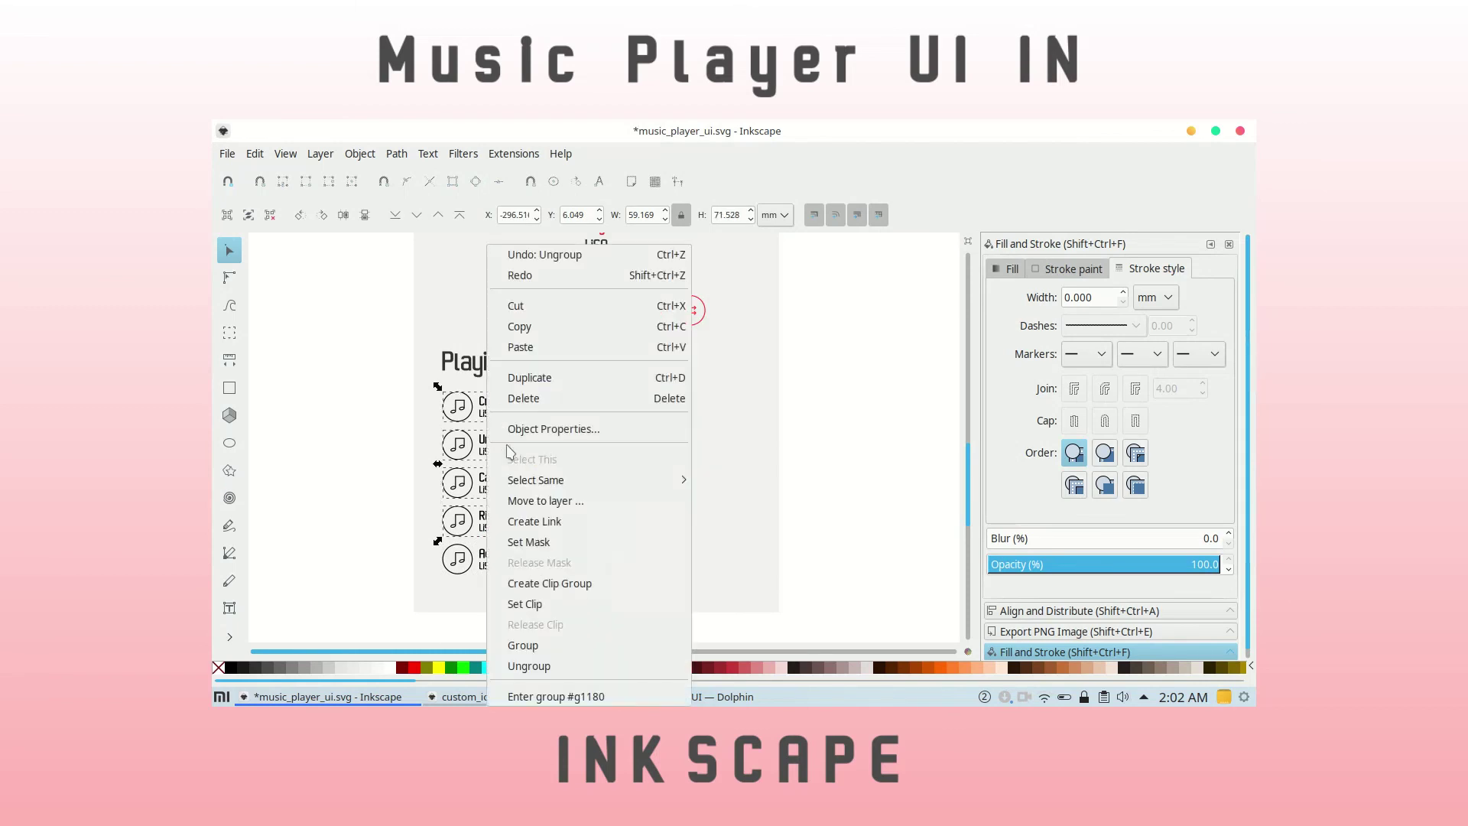
{"action": "left_click", "coordinate": [510, 451]}
{"action": "right_click", "coordinate": [501, 481]}
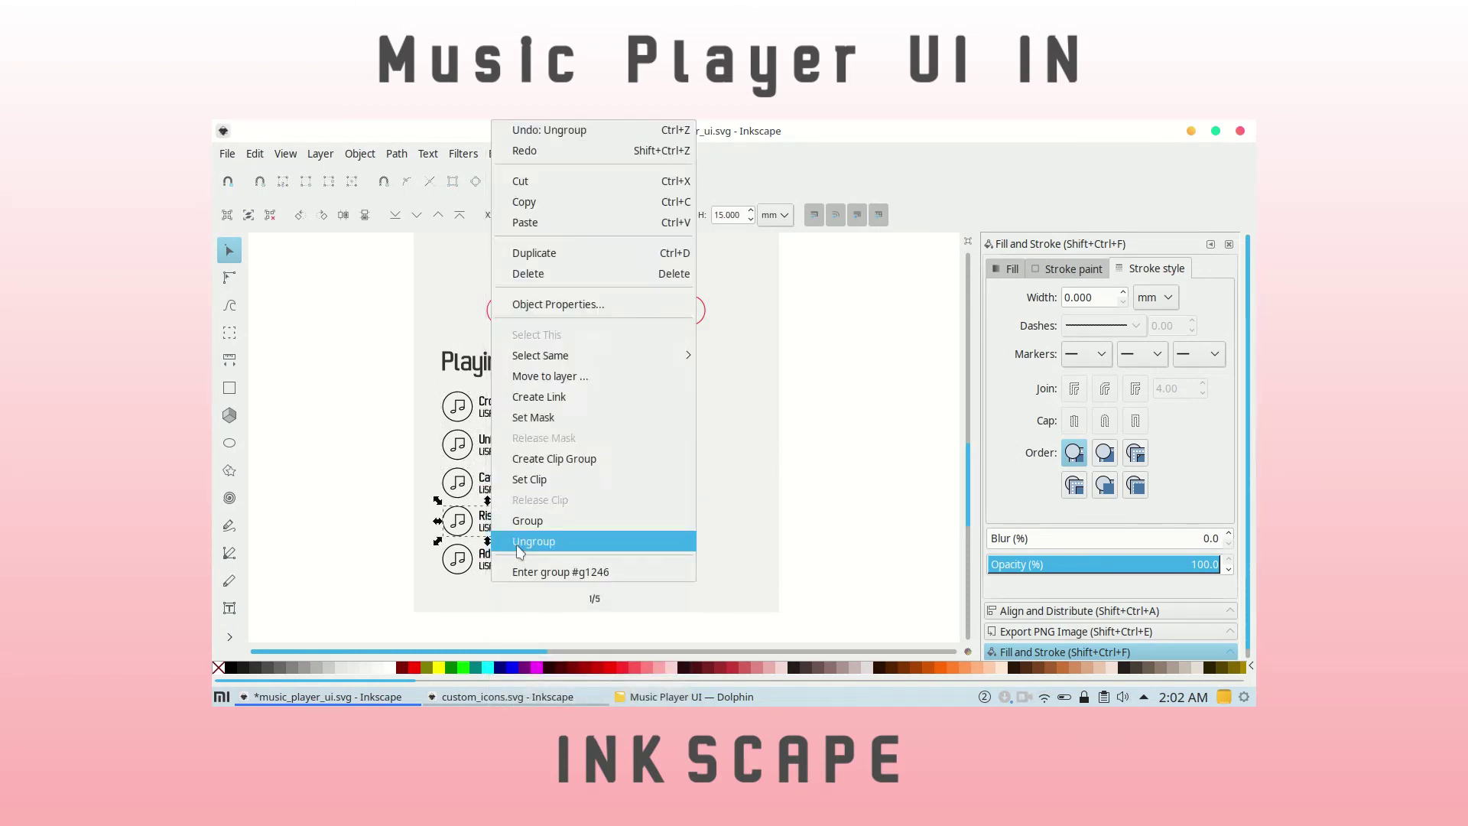
{"action": "left_click", "coordinate": [526, 541]}
Delete the note icons from the Unlasting, Rising Hope and Adamas rows.
{"action": "left_click", "coordinate": [494, 553], "text": "shift"}
{"action": "left_click", "coordinate": [488, 441], "text": "shift"}
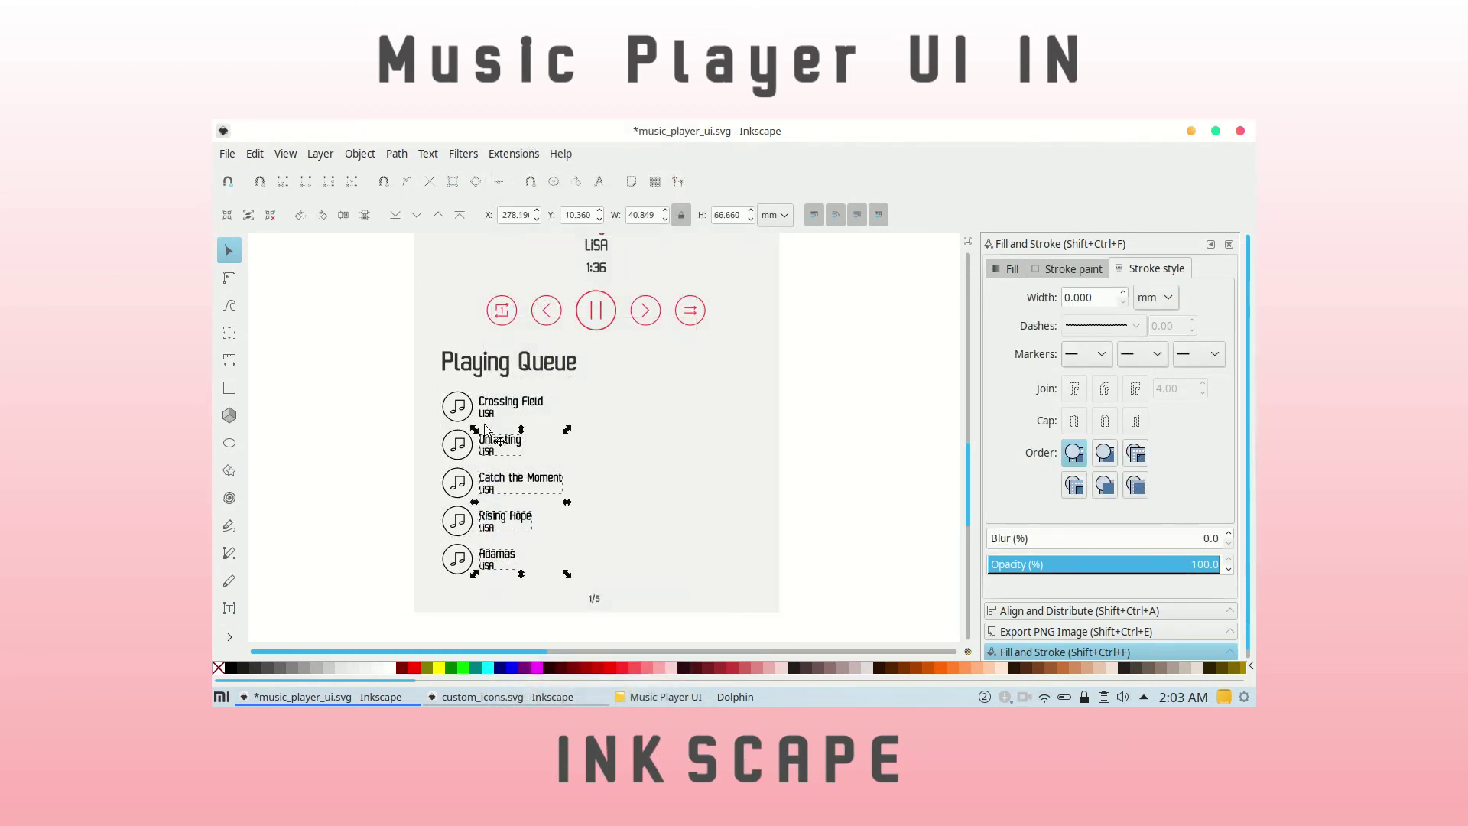
{"action": "left_click", "coordinate": [458, 406]}
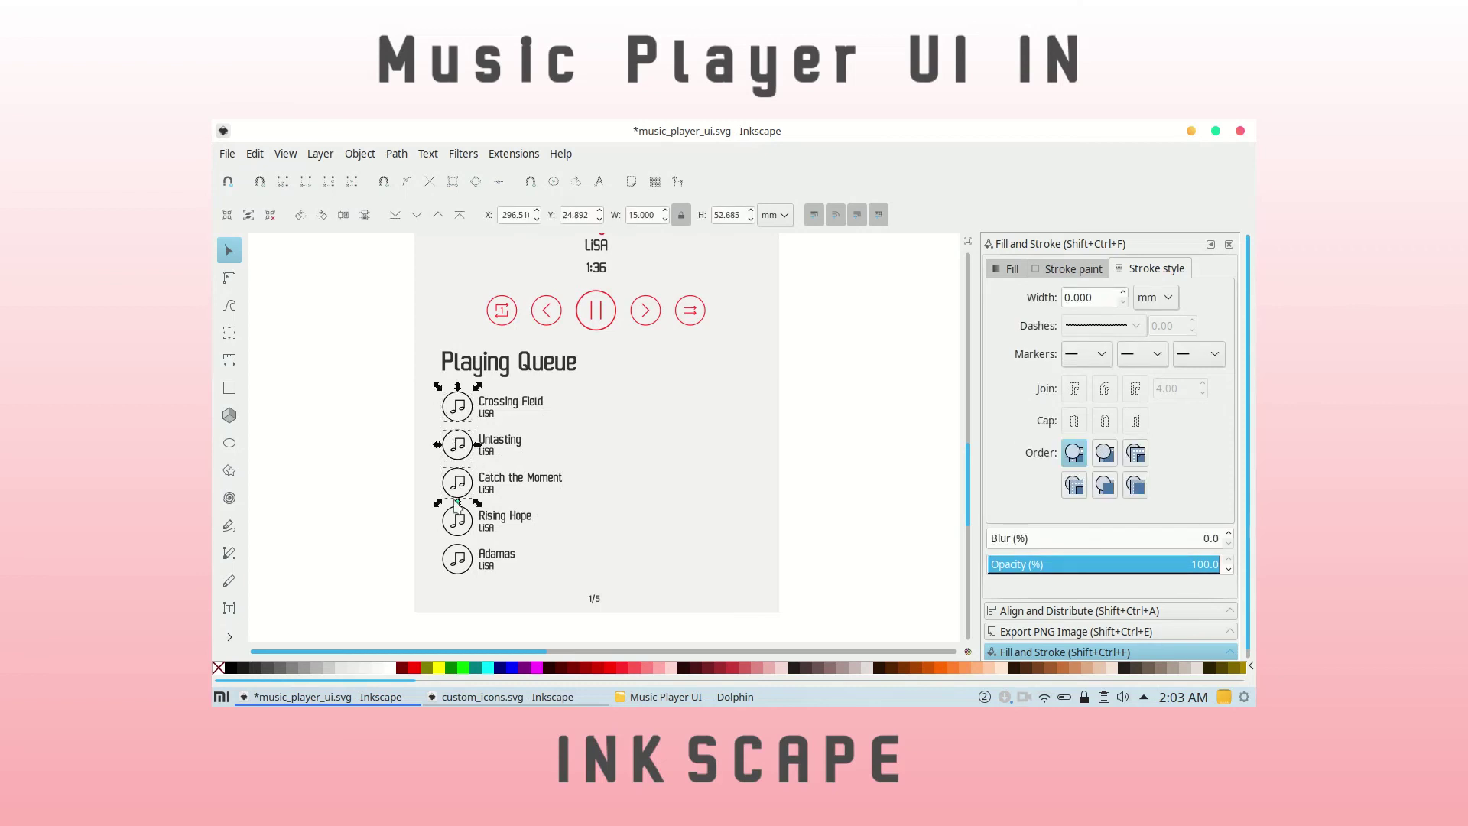
{"action": "scroll", "coordinate": [365, 474], "scroll_direction": "up", "scroll_amount": 1}
{"action": "scroll", "coordinate": [412, 427], "scroll_direction": "down", "scroll_amount": 1}
{"action": "left_click", "coordinate": [506, 422]}
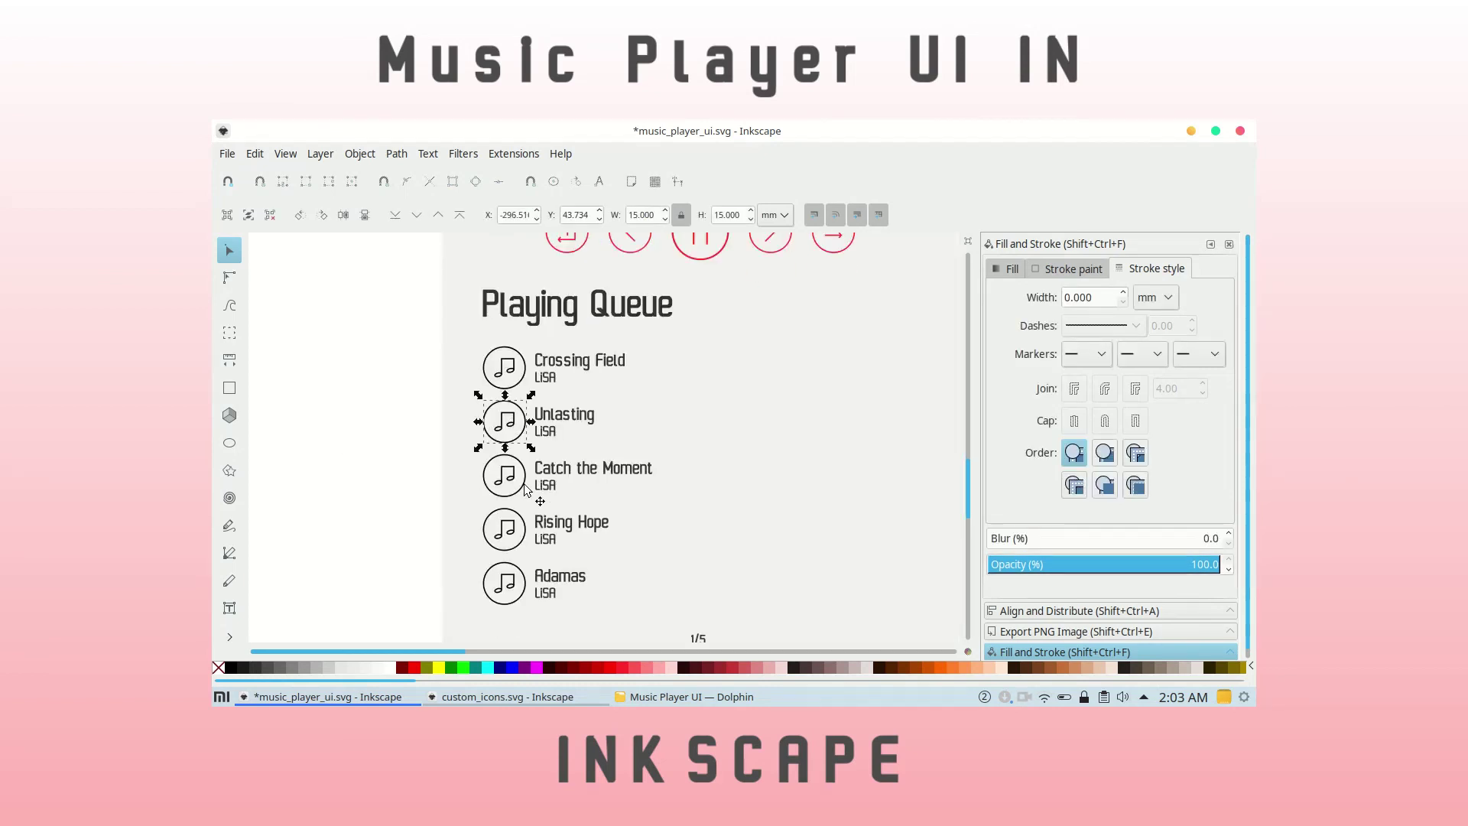
{"action": "left_click", "coordinate": [515, 528], "text": "shift"}
{"action": "left_click", "coordinate": [505, 583], "text": "shift"}
{"action": "key", "text": "Delete"}
{"action": "left_click", "coordinate": [504, 367]}
Give the first queue icon a thin red outline, then deselect it.
{"action": "scroll", "coordinate": [407, 612], "scroll_direction": "up", "scroll_amount": 1}
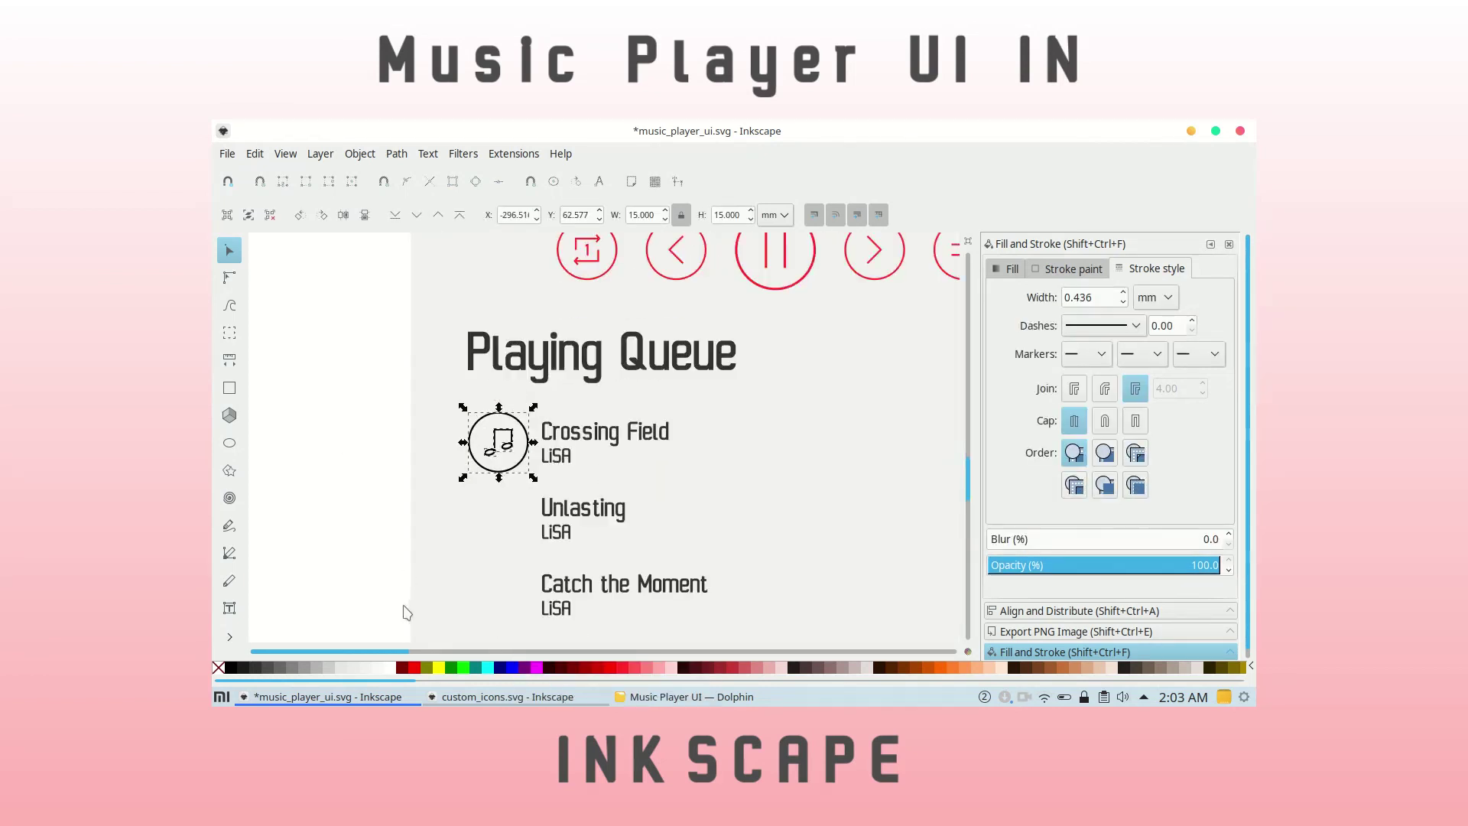
{"action": "left_click", "coordinate": [623, 667], "text": "shift"}
{"action": "scroll", "coordinate": [298, 439], "scroll_direction": "down", "scroll_amount": 1}
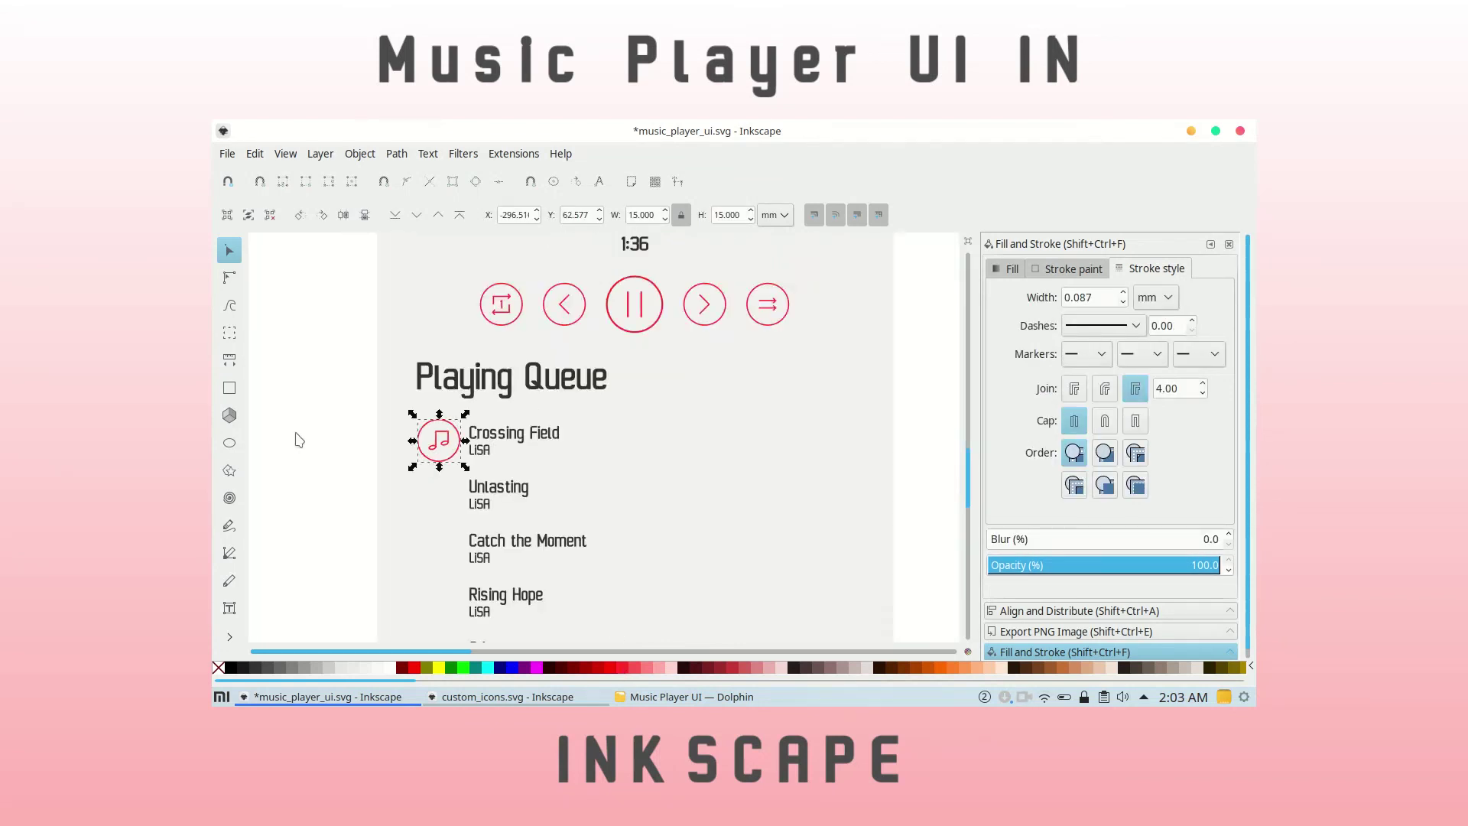
{"action": "scroll", "coordinate": [702, 387], "scroll_direction": "down", "scroll_amount": 2}
{"action": "left_click", "coordinate": [722, 348]}
{"action": "scroll", "coordinate": [723, 348], "scroll_direction": "up", "scroll_amount": 3}
{"action": "scroll", "coordinate": [727, 359], "scroll_direction": "up", "scroll_amount": 1}
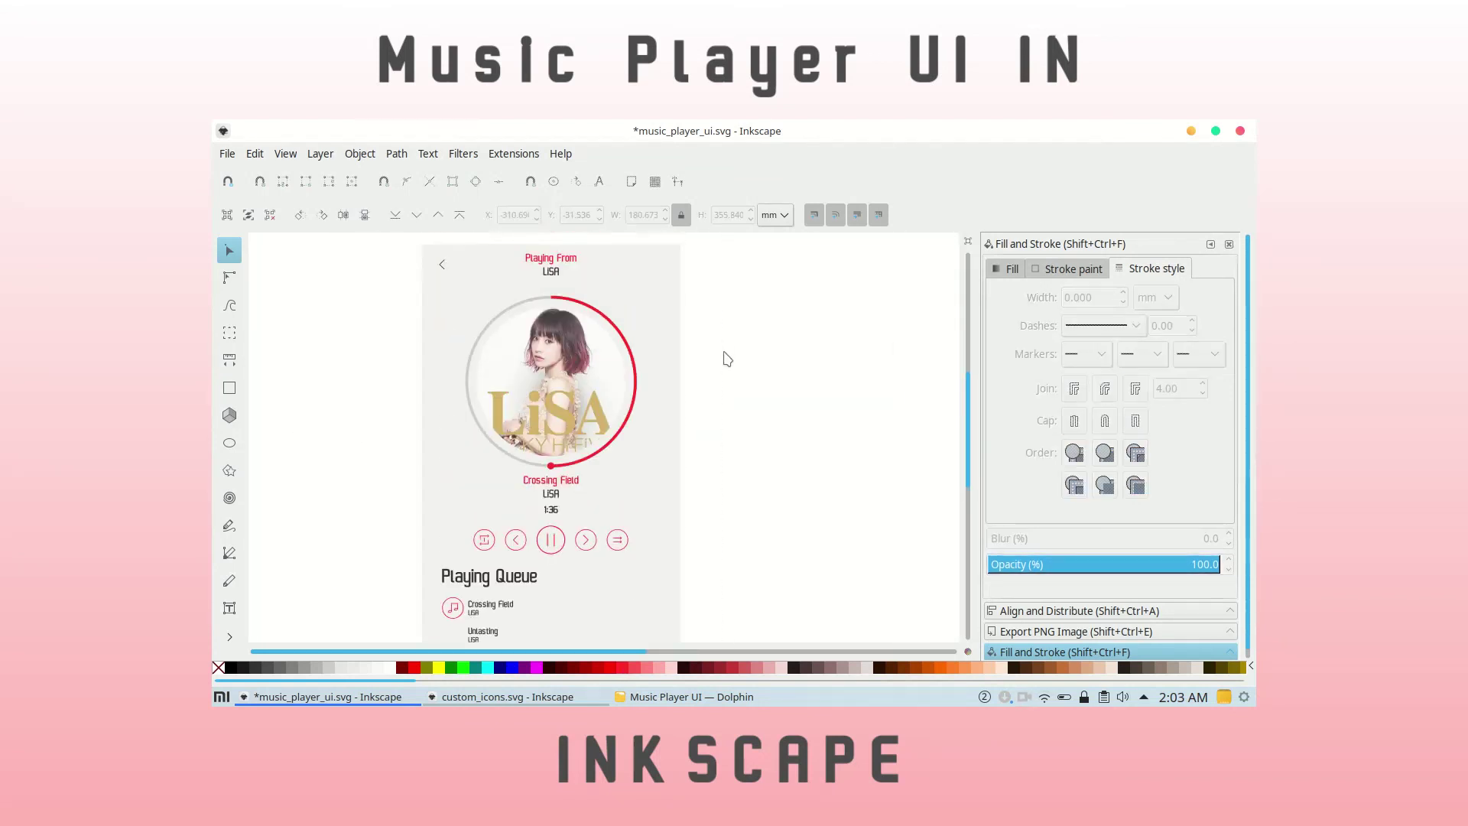
{"action": "scroll", "coordinate": [727, 359], "scroll_direction": "down", "scroll_amount": 3}
{"action": "scroll", "coordinate": [535, 344], "scroll_direction": "up", "scroll_amount": 2}
{"action": "scroll", "coordinate": [527, 336], "scroll_direction": "down", "scroll_amount": 1}
Align a copy of the red Crossing Field music icon with the Adamas row.
{"action": "left_click", "coordinate": [516, 324]}
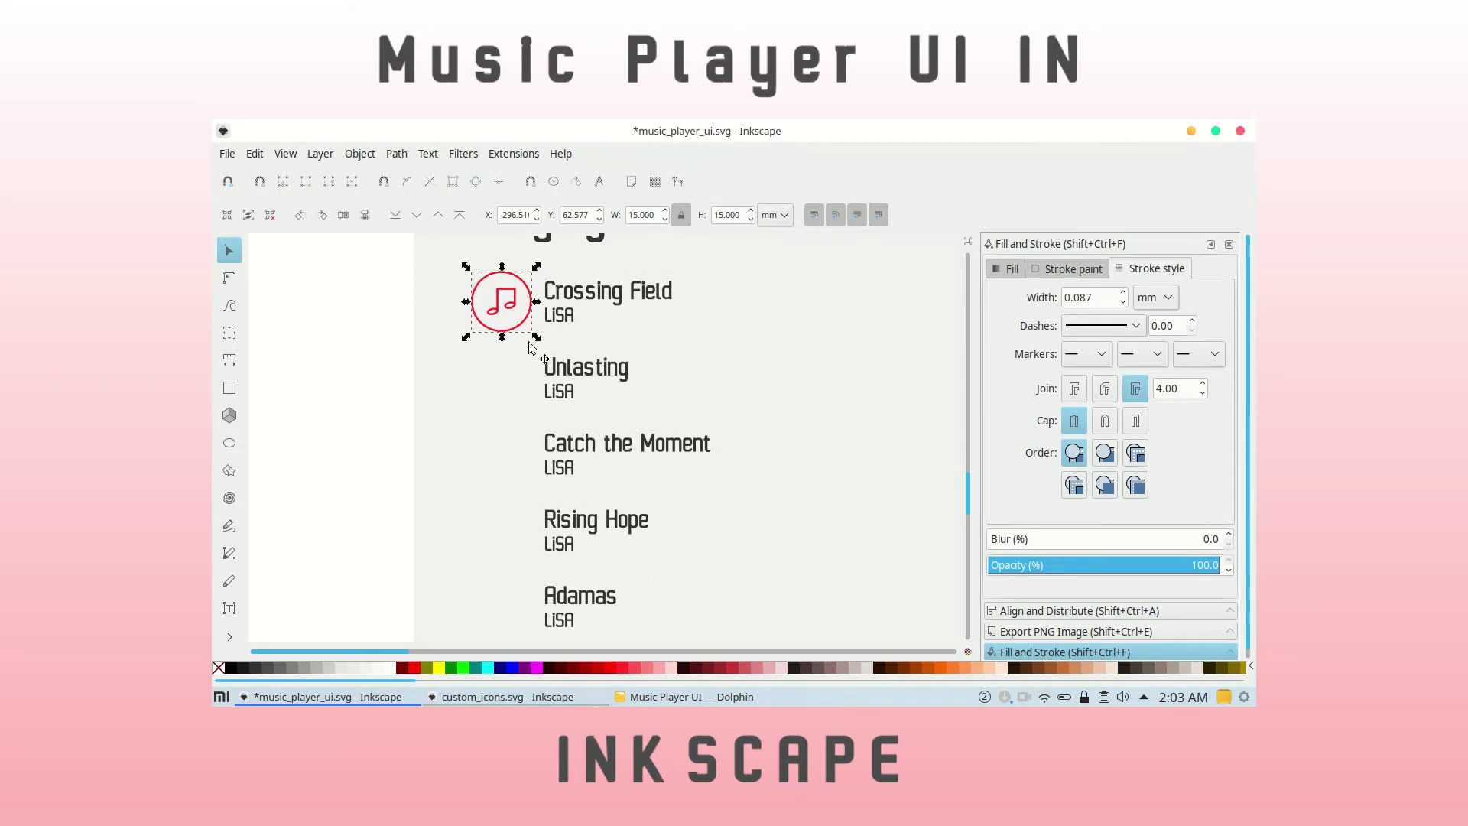
{"action": "scroll", "coordinate": [525, 346], "scroll_direction": "down", "scroll_amount": 1}
{"action": "scroll", "coordinate": [525, 346], "scroll_direction": "up", "scroll_amount": 1}
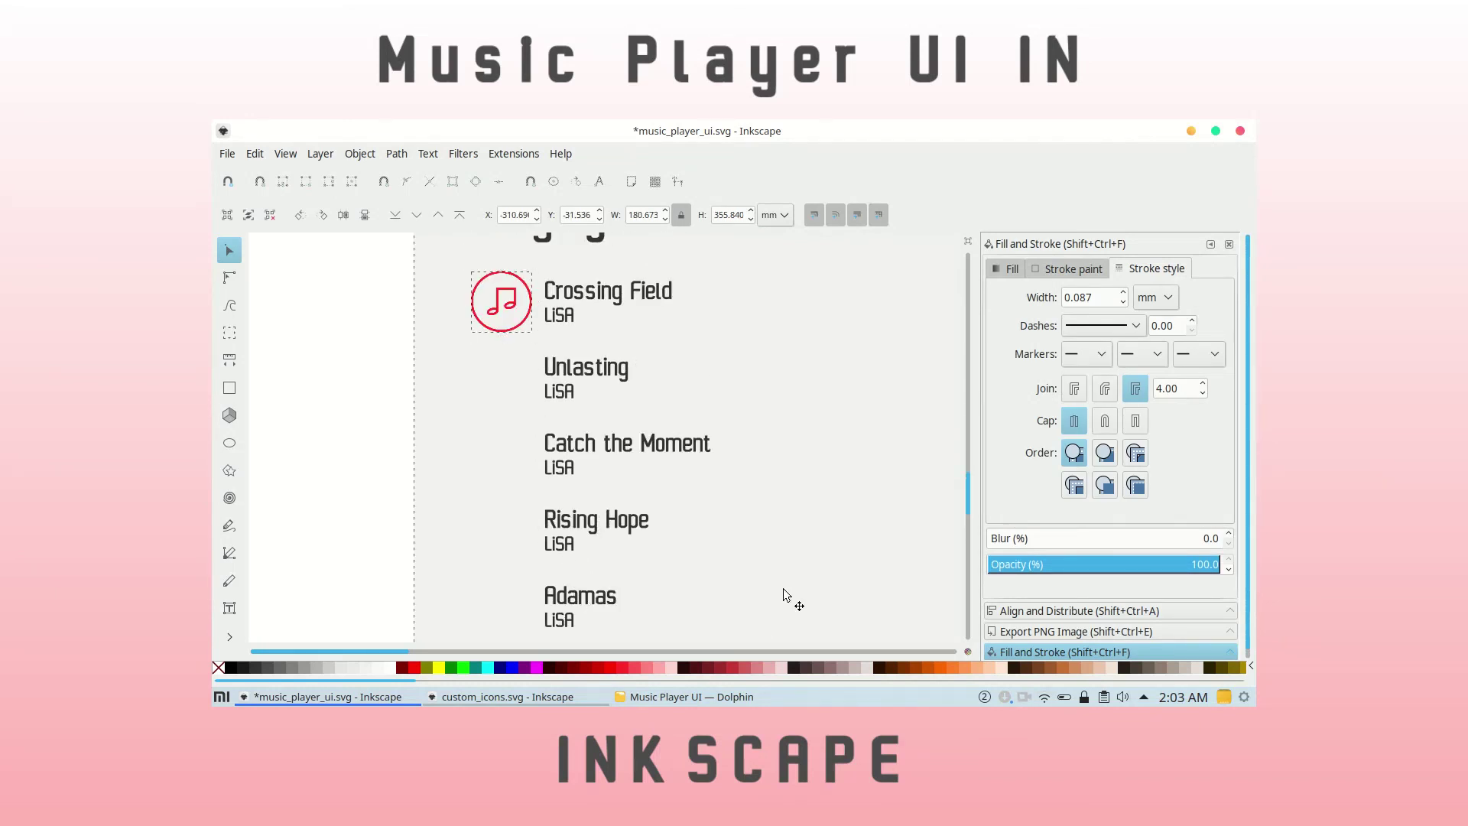
{"action": "left_click", "coordinate": [580, 600], "text": "shift"}
{"action": "left_click", "coordinate": [1071, 611]}
{"action": "left_click", "coordinate": [1138, 367]}
Align further icon copies with the Rising Hope, Catch the Moment and Unlasting rows.
{"action": "left_click", "coordinate": [501, 300]}
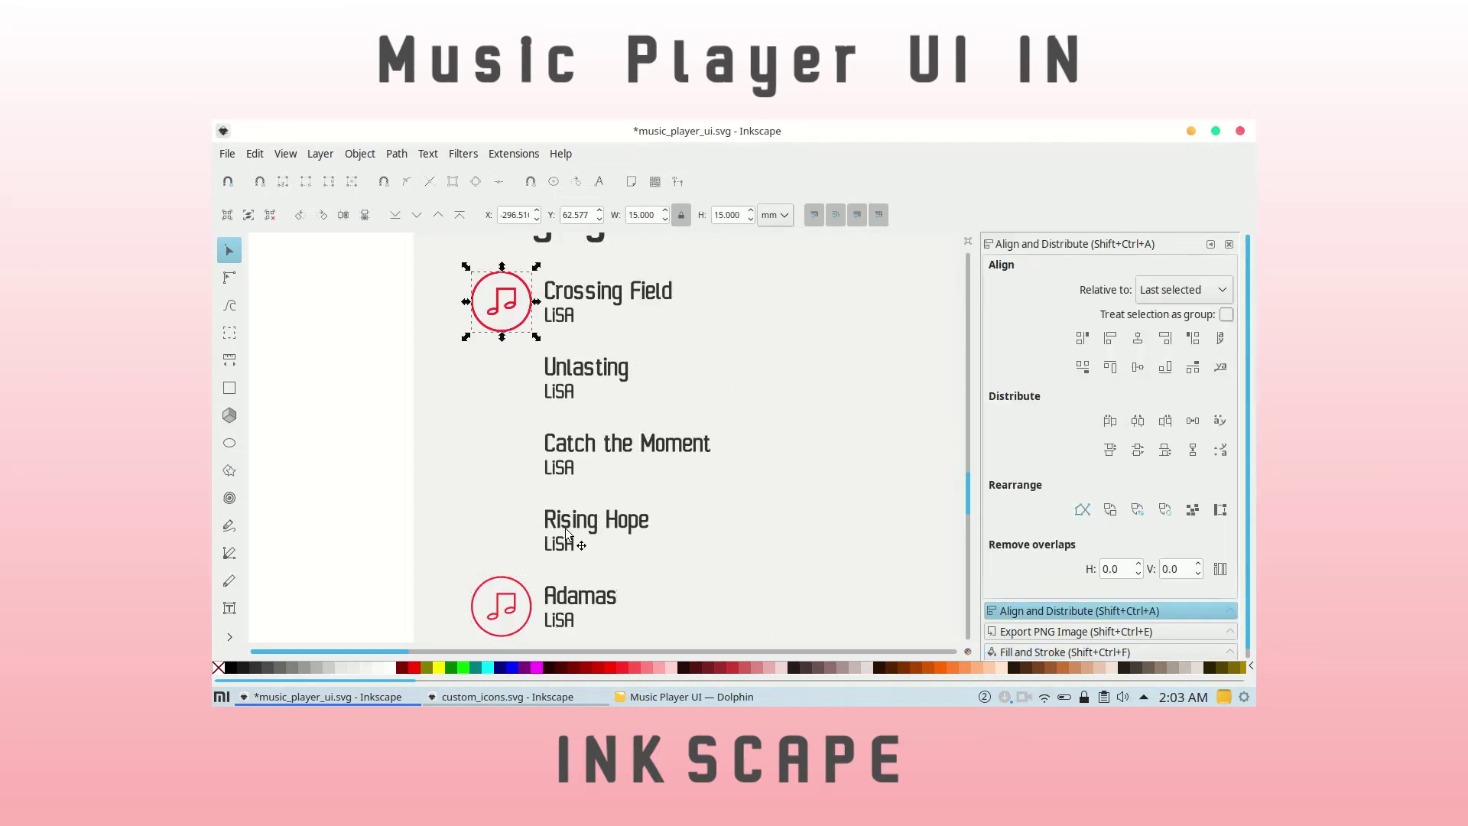
{"action": "left_click", "coordinate": [596, 527], "text": "shift"}
{"action": "left_click", "coordinate": [1138, 367]}
{"action": "left_click", "coordinate": [501, 301]}
{"action": "left_click", "coordinate": [627, 444], "text": "shift"}
{"action": "left_click", "coordinate": [1138, 367]}
{"action": "left_click", "coordinate": [502, 313]}
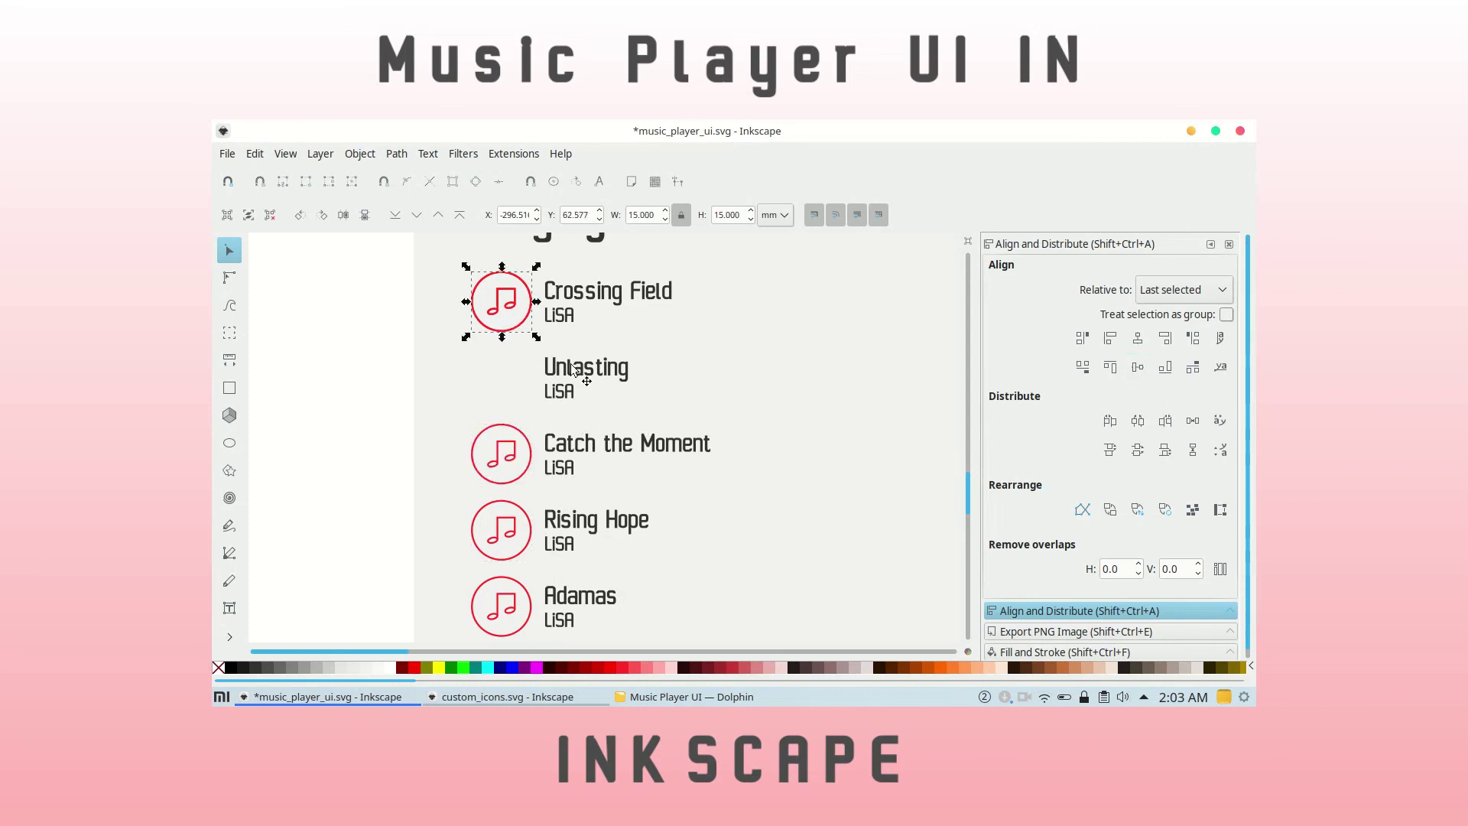
{"action": "left_click", "coordinate": [574, 371], "text": "shift"}
{"action": "left_click", "coordinate": [1138, 366]}
{"action": "scroll", "coordinate": [443, 334], "scroll_direction": "down", "scroll_amount": 2}
{"action": "scroll", "coordinate": [610, 350], "scroll_direction": "up", "scroll_amount": 1}
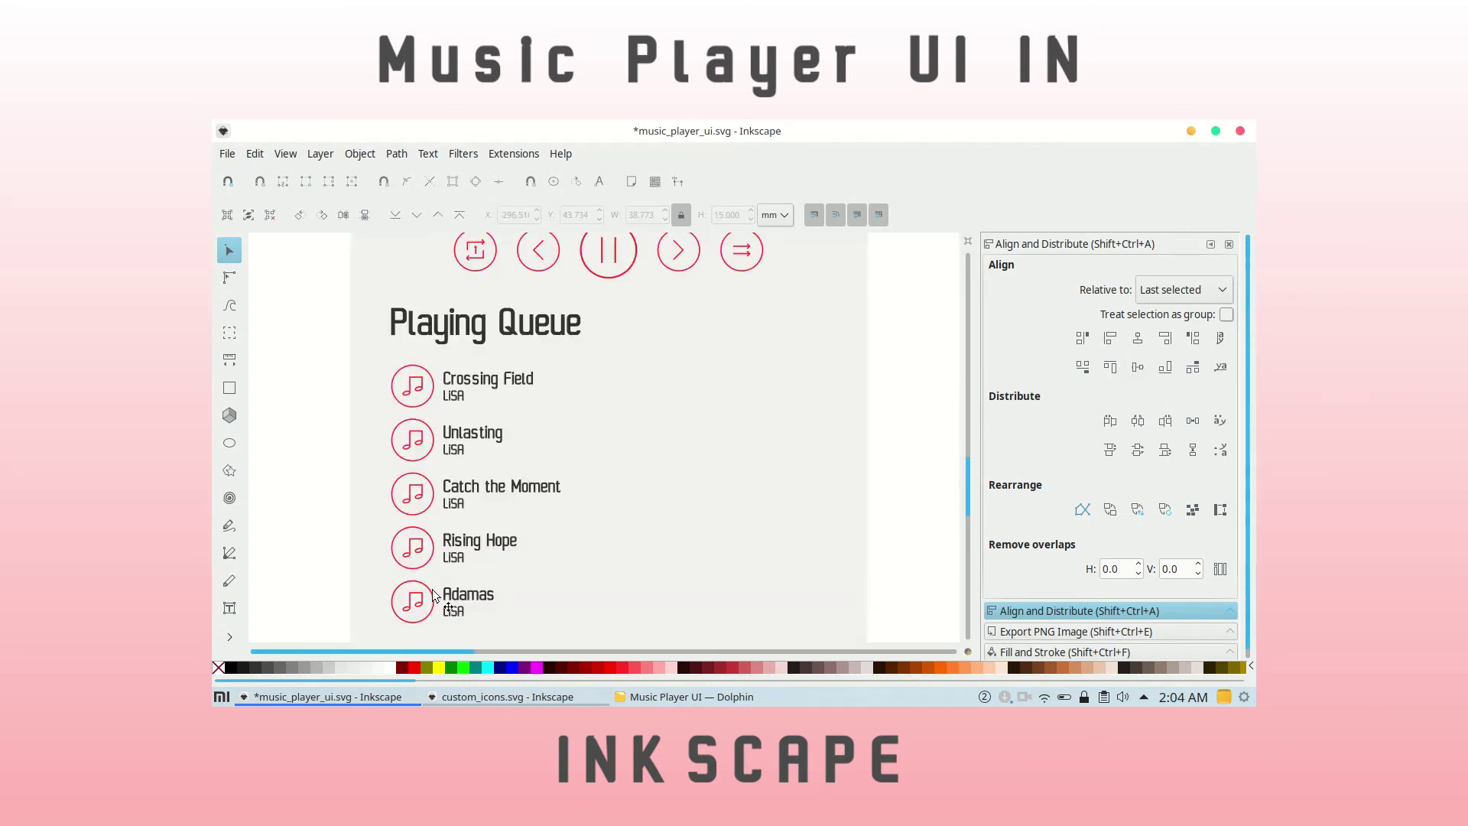
Draw a light grey rectangle over the Crossing Field row of the queue.
{"action": "left_click", "coordinate": [229, 387]}
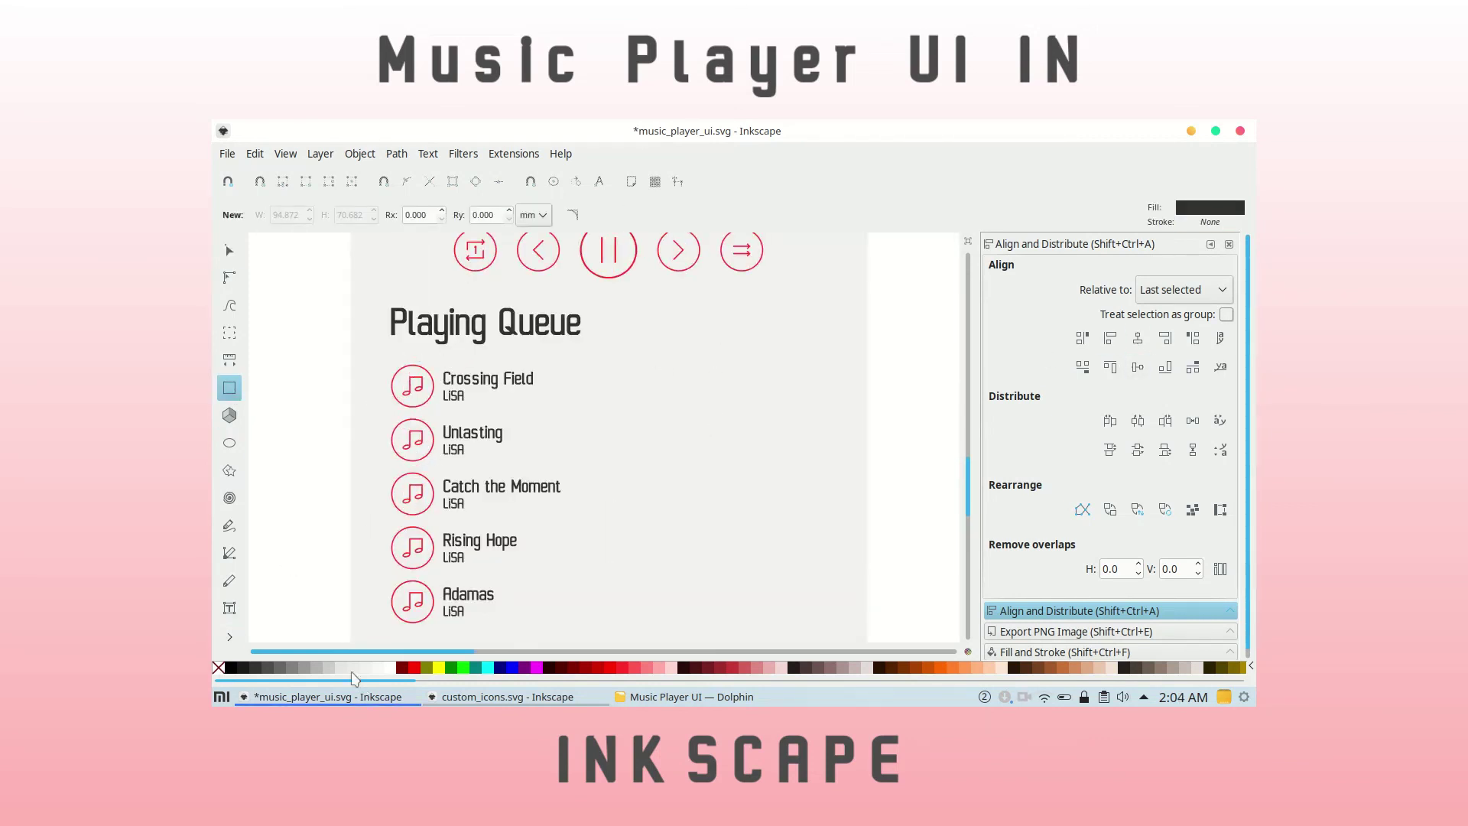
{"action": "left_click", "coordinate": [341, 667]}
{"action": "mouse_move", "coordinate": [354, 335]}
{"action": "left_mouse_down"}
{"action": "mouse_move", "coordinate": [421, 377]}
{"action": "mouse_move", "coordinate": [386, 384]}
{"action": "mouse_move", "coordinate": [383, 359]}
{"action": "left_mouse_up"}
{"action": "key", "text": "s"}
{"action": "left_click", "coordinate": [364, 345], "text": "shift"}
Send the grey rectangle behind the Crossing Field icon and stretch it to the page edges.
{"action": "left_click", "coordinate": [390, 381]}
{"action": "left_click_drag", "start_coordinate": [387, 413], "coordinate": [388, 419]}
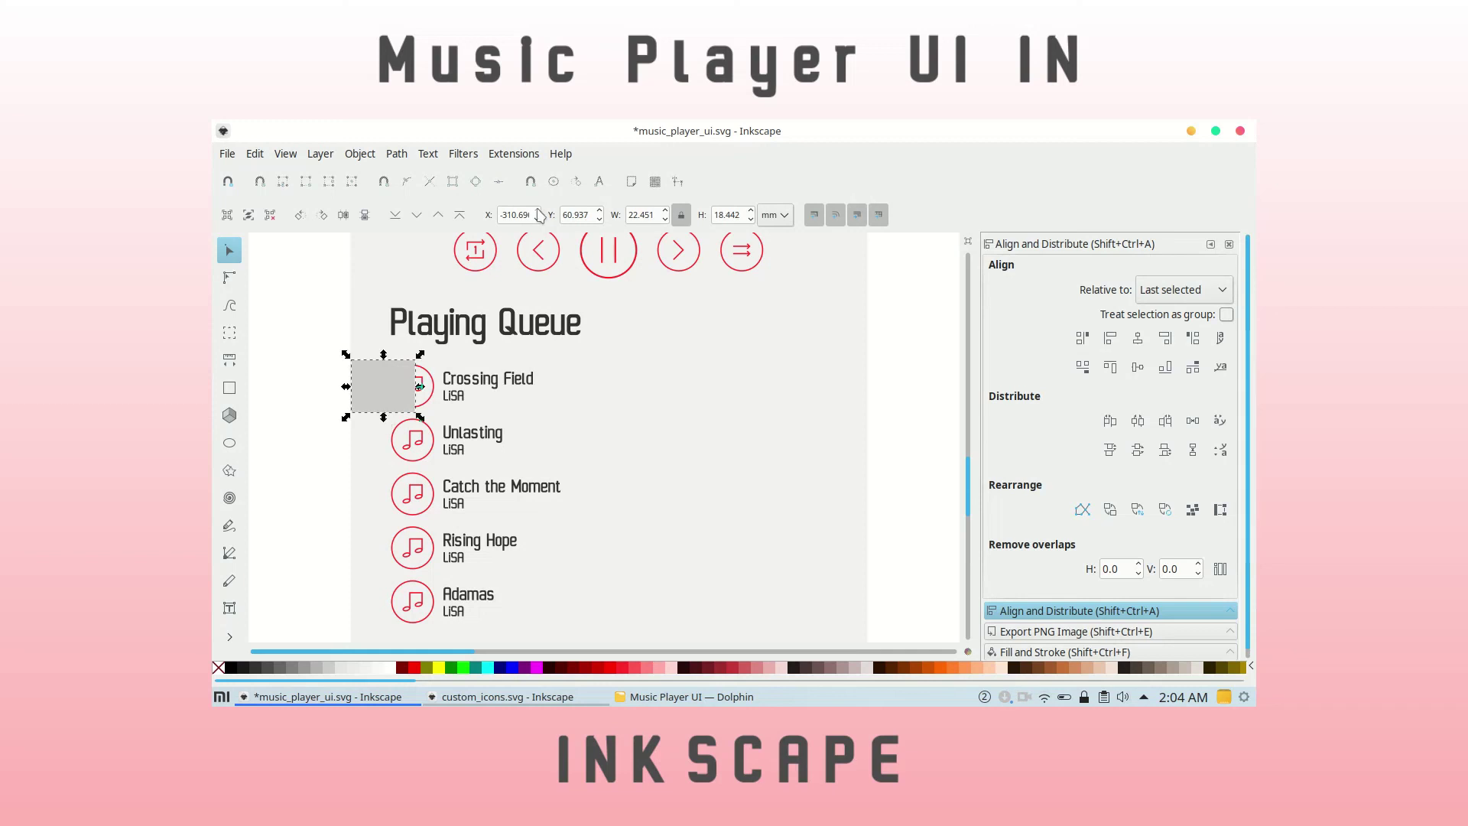
{"action": "left_click", "coordinate": [416, 215]}
{"action": "left_click_drag", "start_coordinate": [420, 386], "coordinate": [867, 387]}
{"action": "left_click", "coordinate": [281, 190]}
Align the bar with the Crossing Field row and give it a very pale grey fill.
{"action": "left_click", "coordinate": [300, 299]}
{"action": "left_click", "coordinate": [413, 386]}
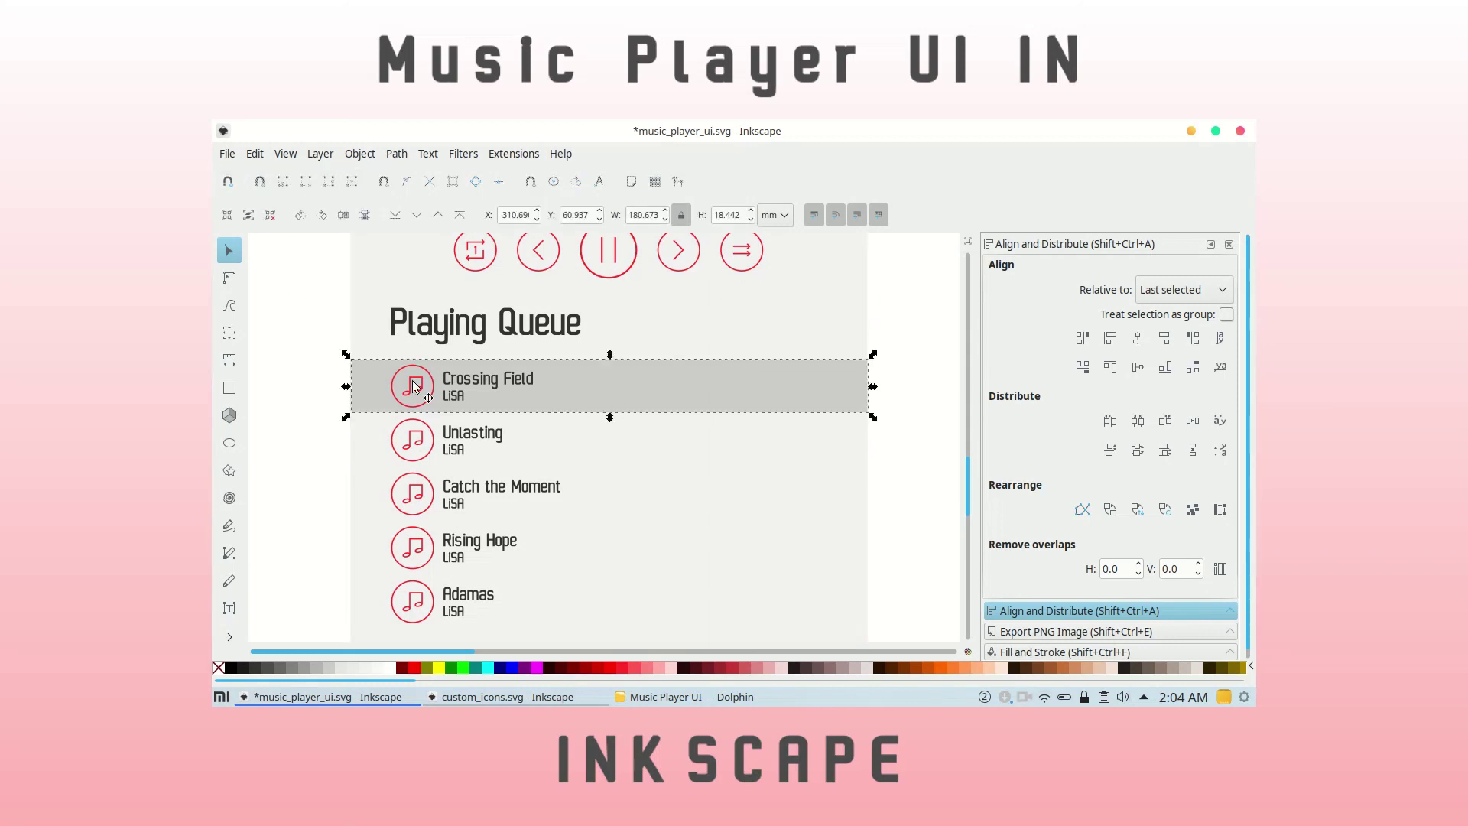
{"action": "left_click", "coordinate": [1137, 367]}
{"action": "left_click", "coordinate": [344, 667]}
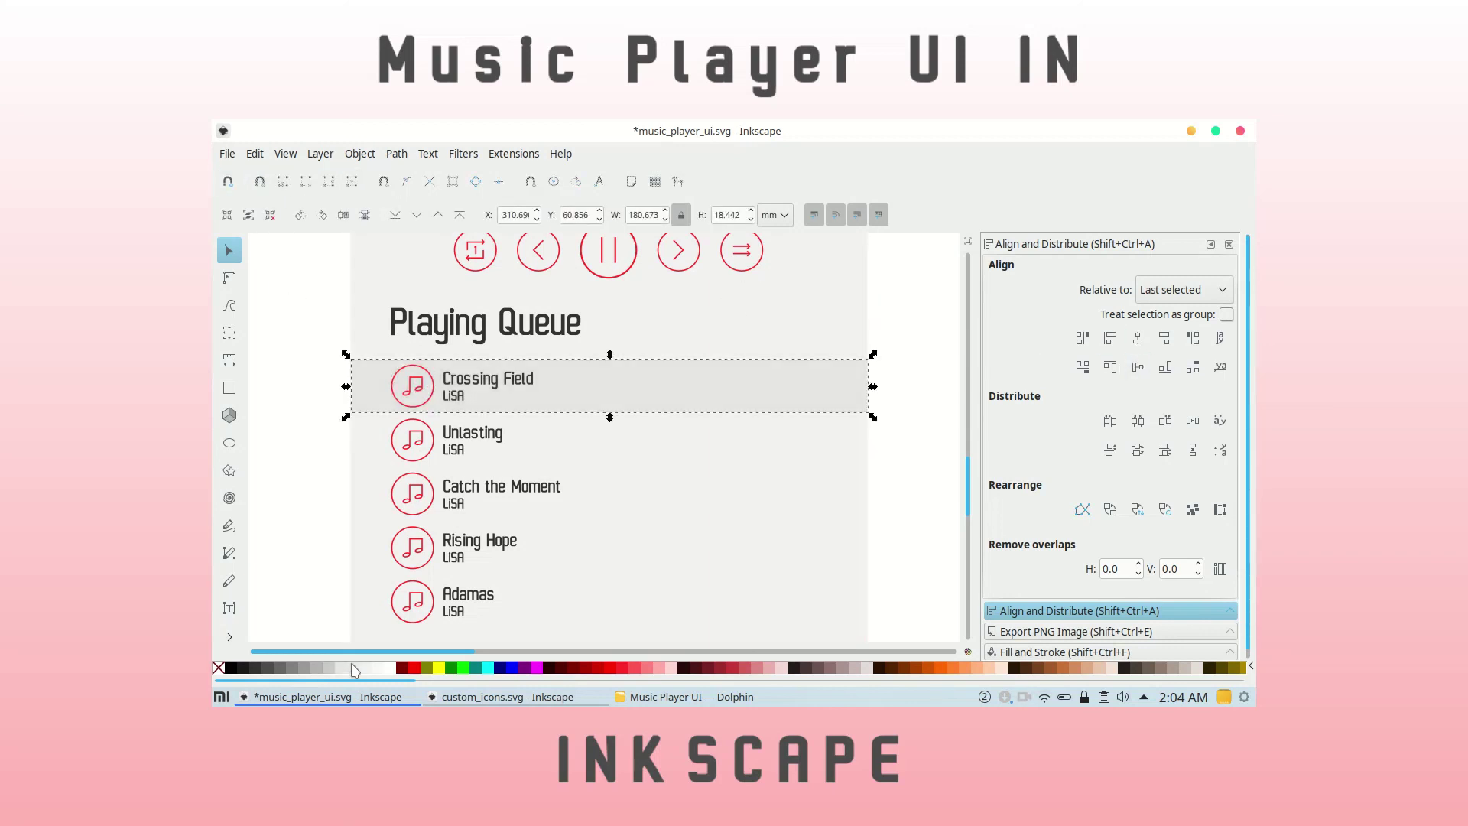
{"action": "scroll", "coordinate": [338, 397], "scroll_direction": "down", "scroll_amount": 1}
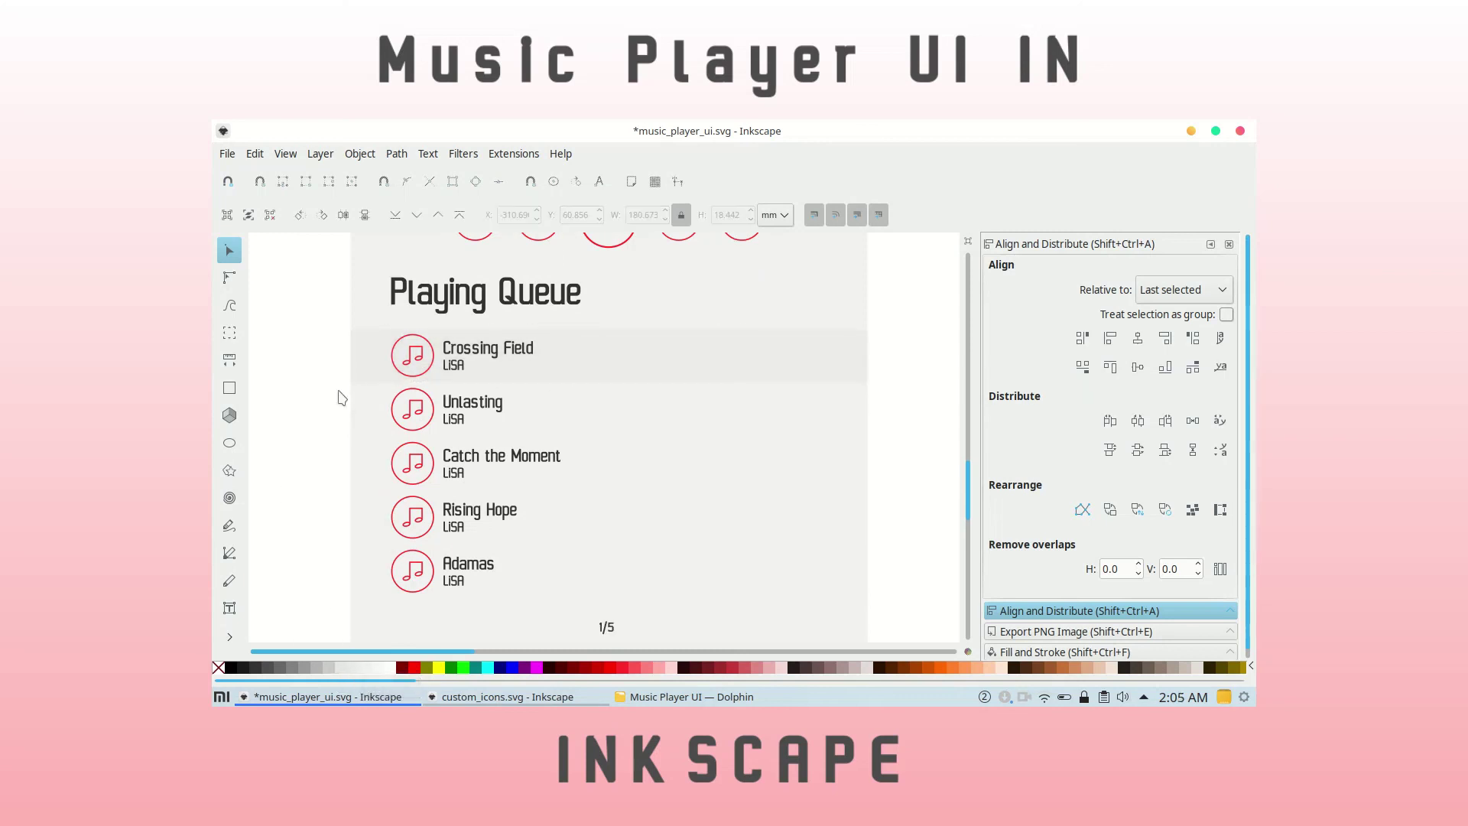
{"action": "scroll", "coordinate": [295, 475], "scroll_direction": "up", "scroll_amount": 2}
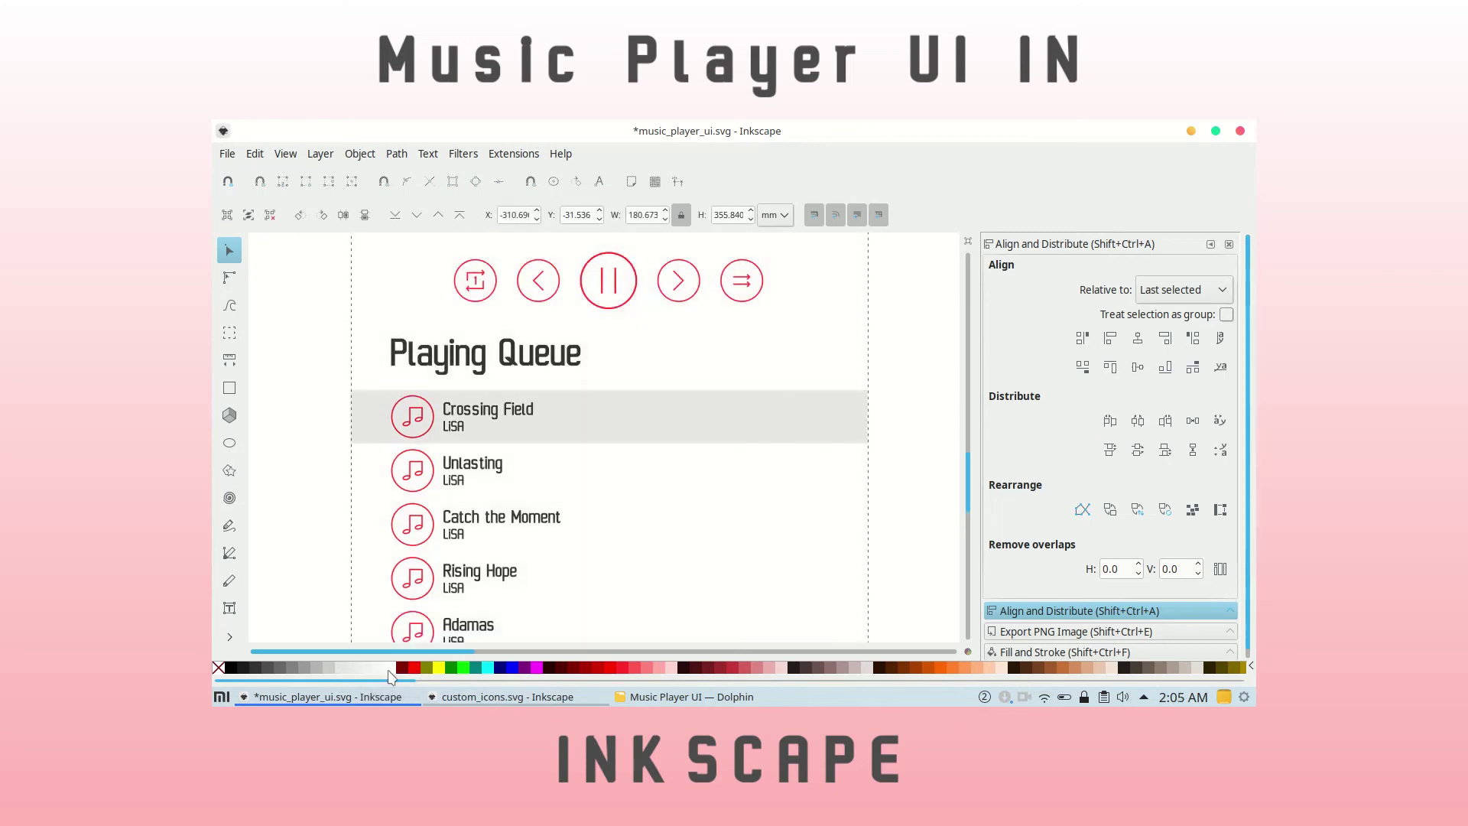
{"action": "left_click", "coordinate": [380, 667]}
{"action": "left_click", "coordinate": [356, 668]}
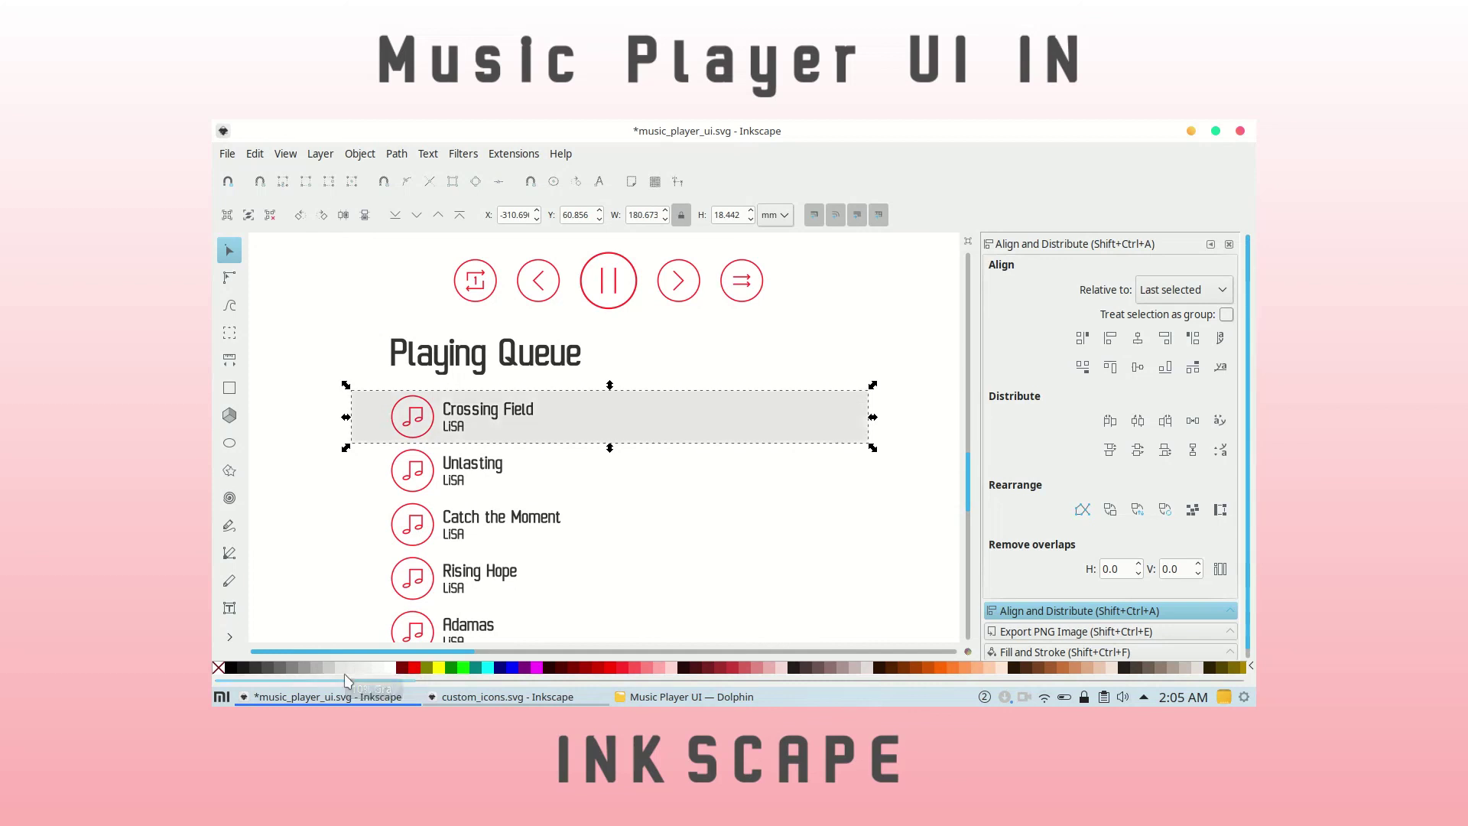
Make the highlight bar slightly taller to fully cover the row.
{"action": "left_click", "coordinate": [312, 417]}
{"action": "scroll", "coordinate": [306, 400], "scroll_direction": "up", "scroll_amount": 2}
{"action": "left_click", "coordinate": [581, 476]}
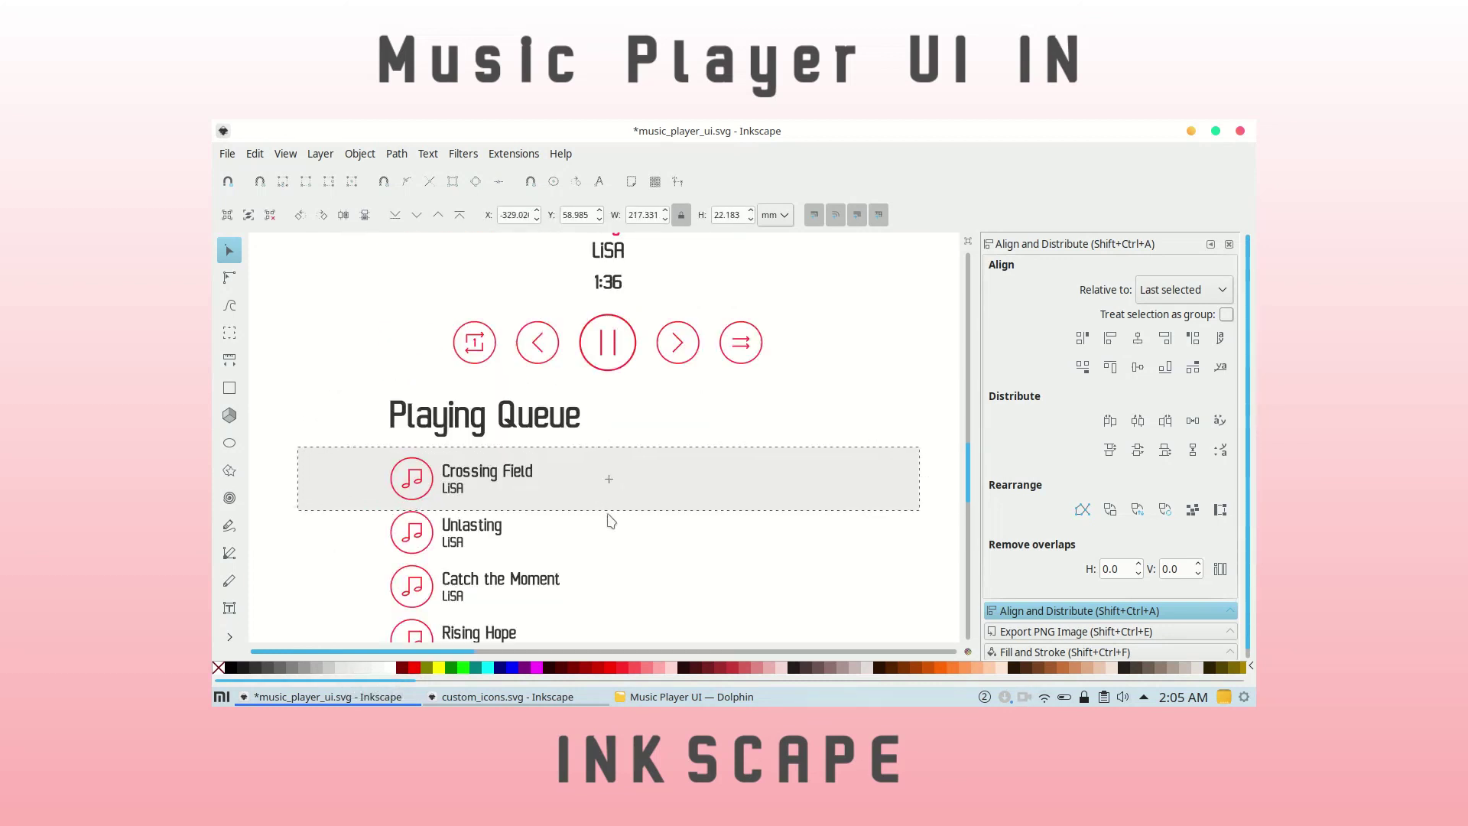
{"action": "left_click_drag", "start_coordinate": [610, 510], "coordinate": [611, 519]}
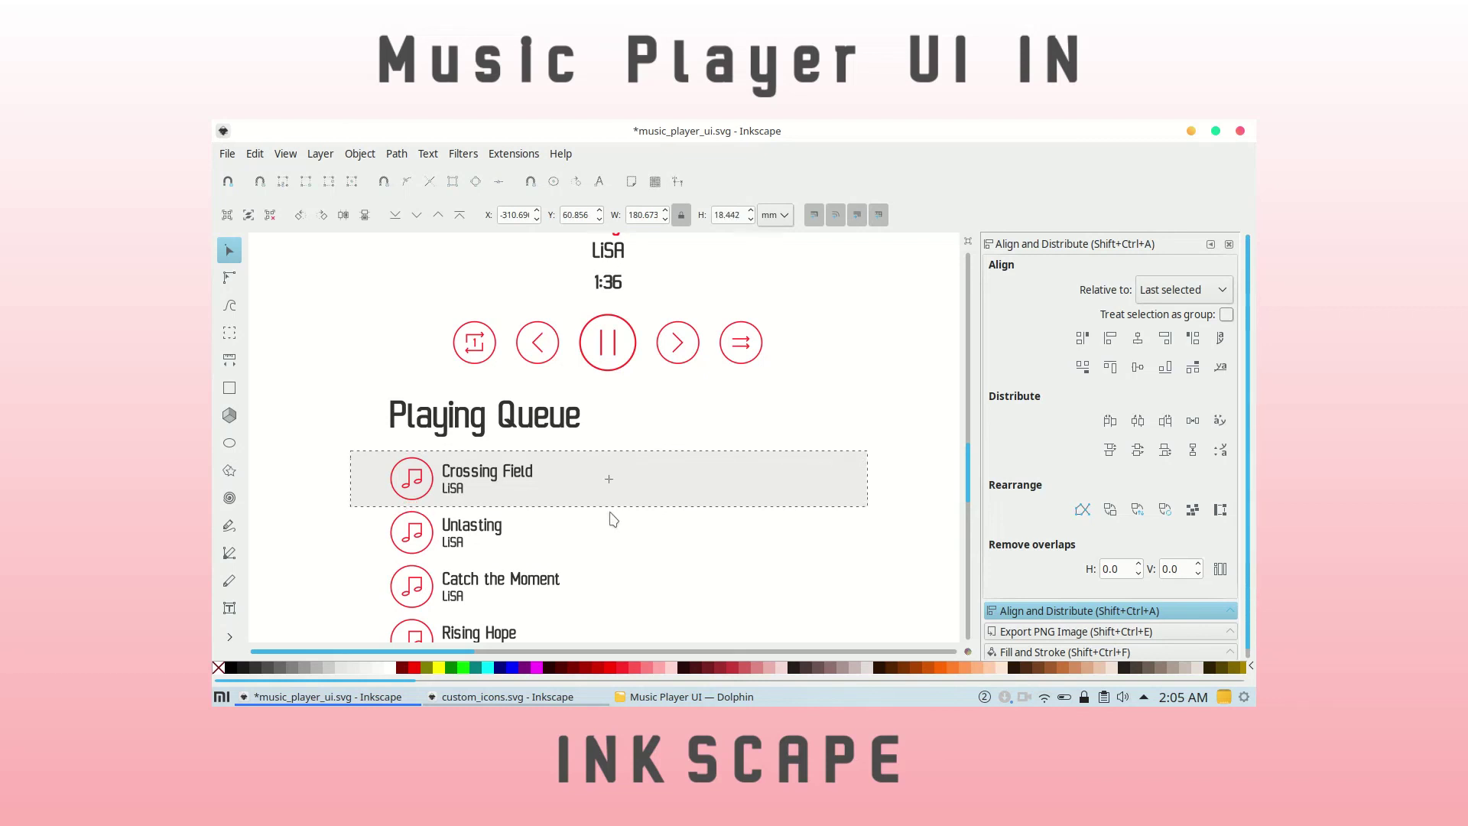
{"action": "key", "text": "minus"}
{"action": "key", "text": "minus"}
Recolour the previous, next and shuffle buttons dark grey.
{"action": "left_click", "coordinate": [428, 612]}
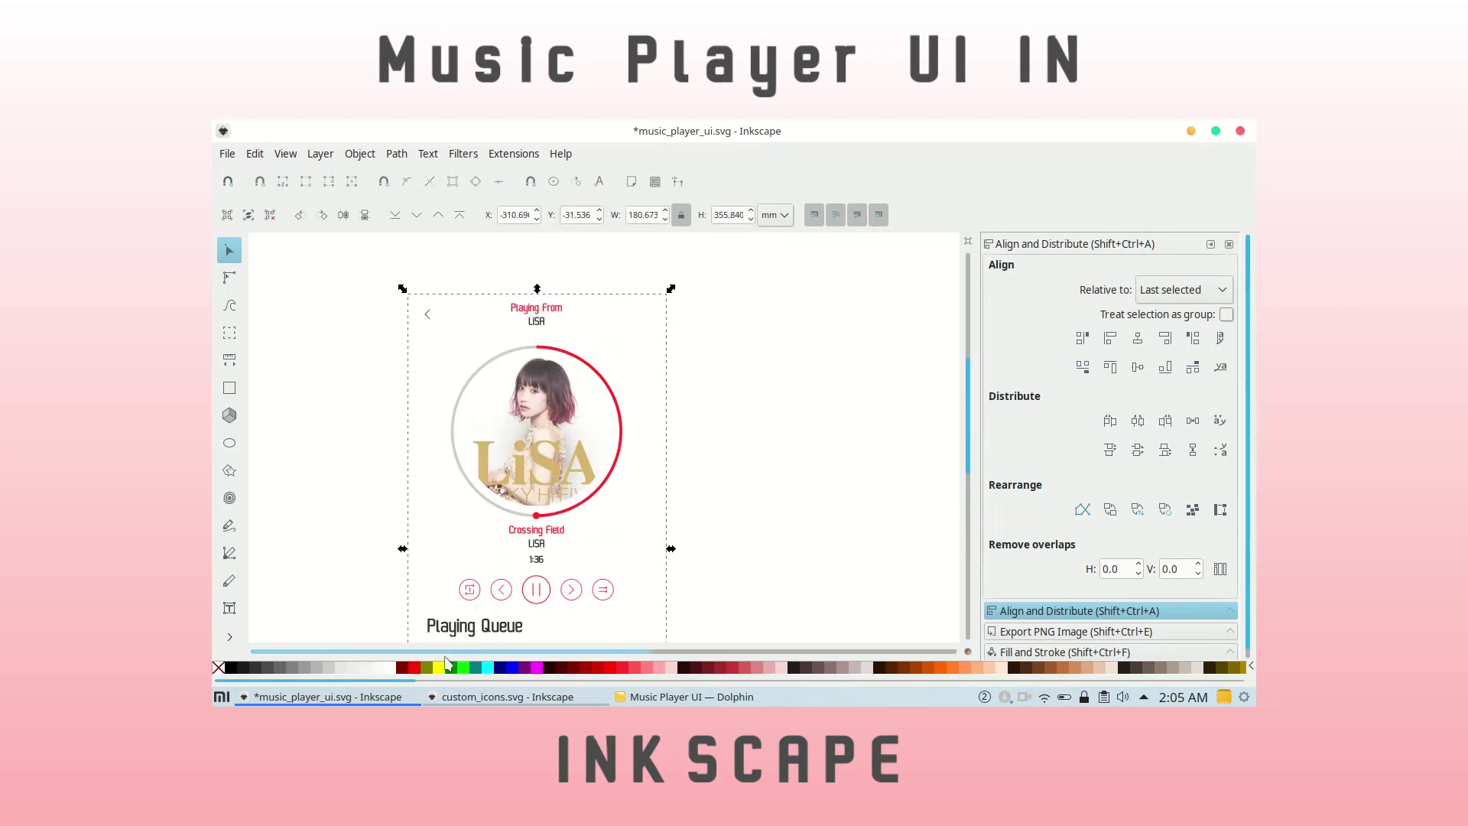
{"action": "left_click", "coordinate": [387, 430]}
{"action": "scroll", "coordinate": [387, 434], "scroll_direction": "down", "scroll_amount": 5}
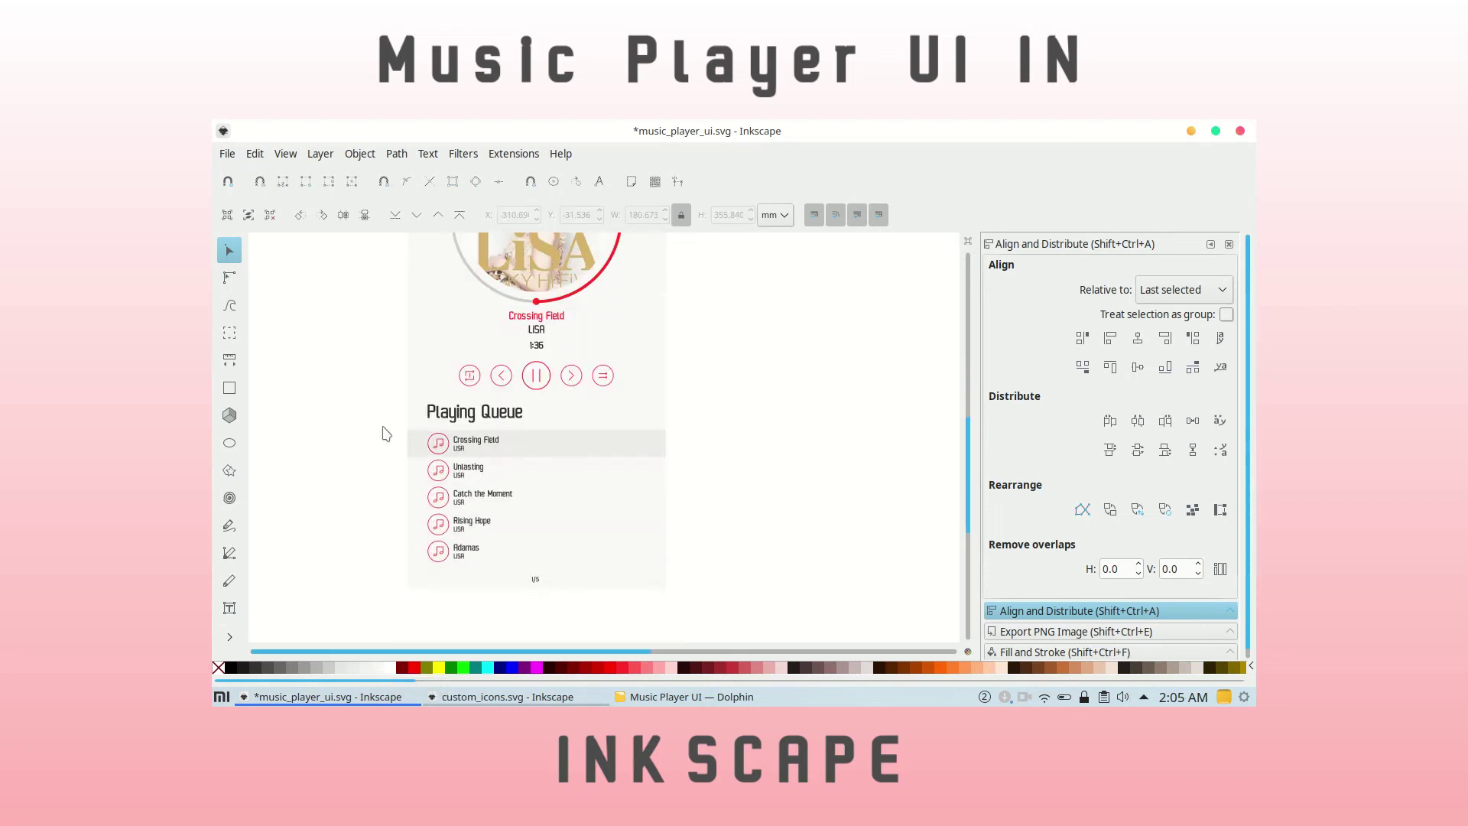
{"action": "scroll", "coordinate": [384, 434], "scroll_direction": "up", "scroll_amount": 4}
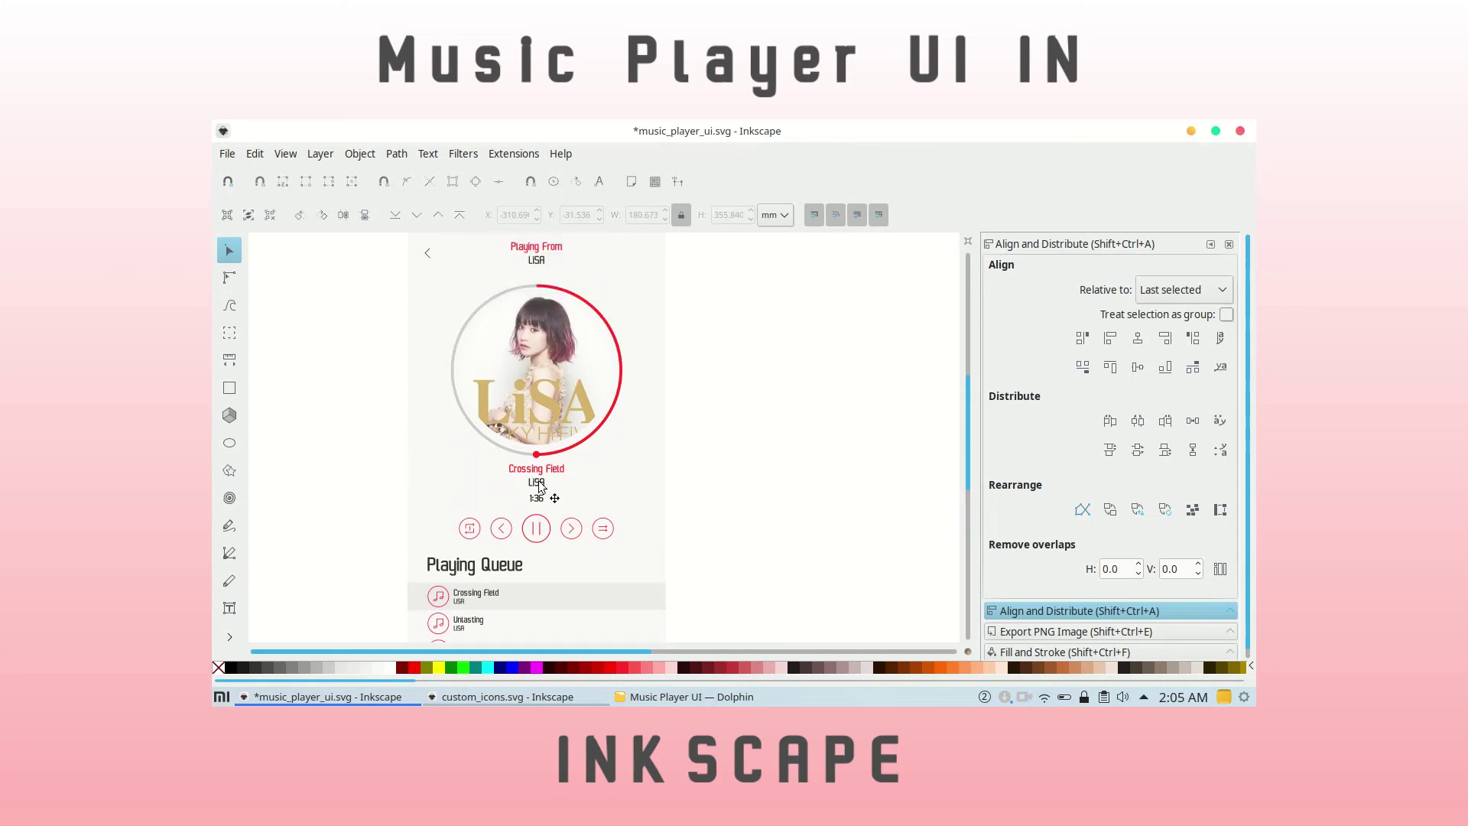
{"action": "left_click", "coordinate": [539, 485]}
{"action": "scroll", "coordinate": [617, 508], "scroll_direction": "up", "scroll_amount": 3, "text": "ctrl"}
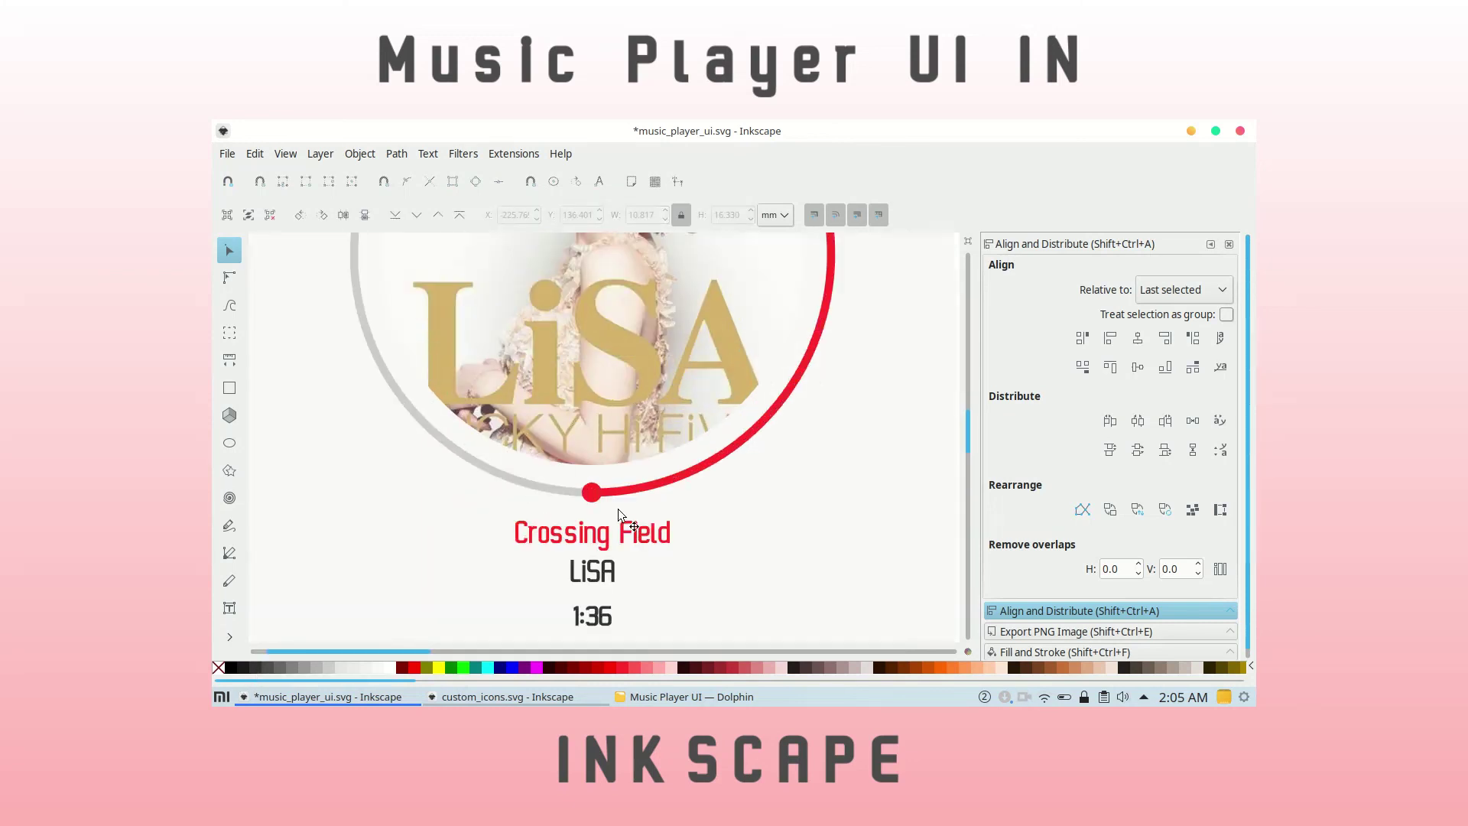
{"action": "scroll", "coordinate": [617, 508], "scroll_direction": "down", "scroll_amount": 1, "text": "ctrl"}
{"action": "scroll", "coordinate": [618, 508], "scroll_direction": "down", "scroll_amount": 3}
{"action": "left_click", "coordinate": [486, 461]}
{"action": "left_click", "coordinate": [626, 461], "text": "shift"}
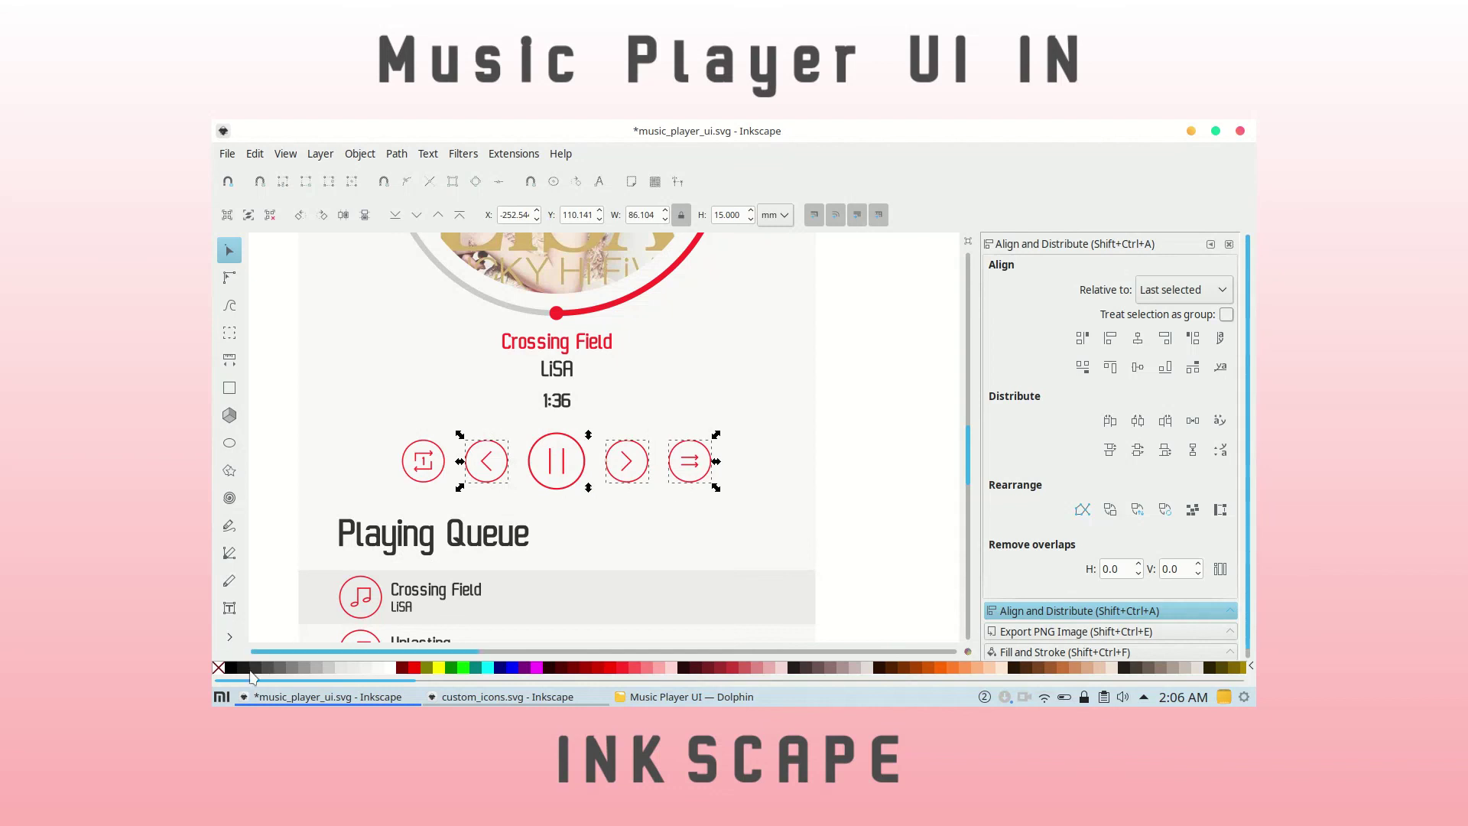
{"action": "left_click", "coordinate": [410, 470]}
Colour the small arrows inside the repeat button dark grey to match.
{"action": "left_click", "coordinate": [423, 461]}
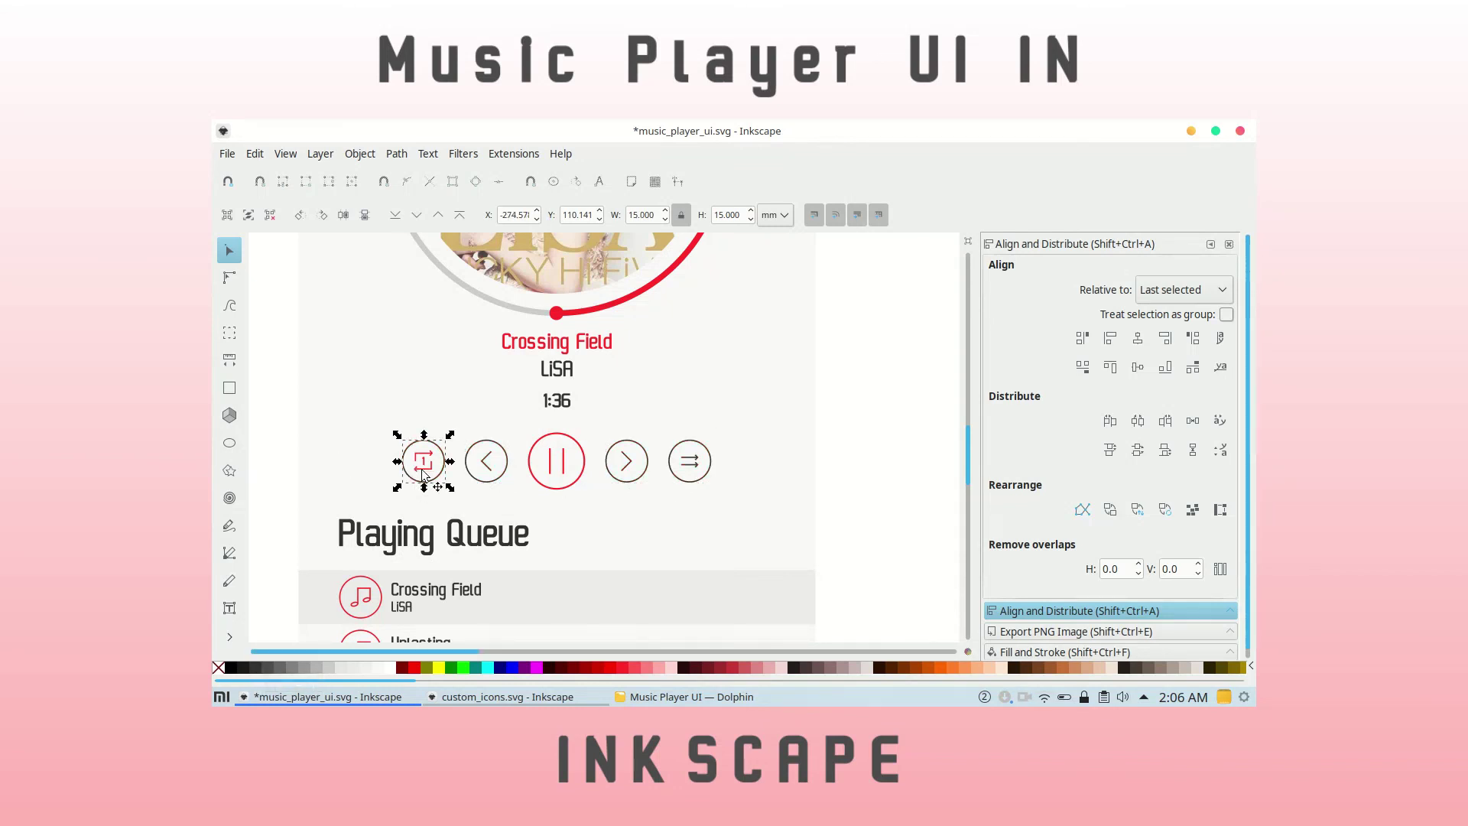
{"action": "double_click", "coordinate": [423, 466]}
{"action": "left_click", "coordinate": [464, 410]}
{"action": "scroll", "coordinate": [464, 409], "scroll_direction": "down", "scroll_amount": 2, "text": "ctrl"}
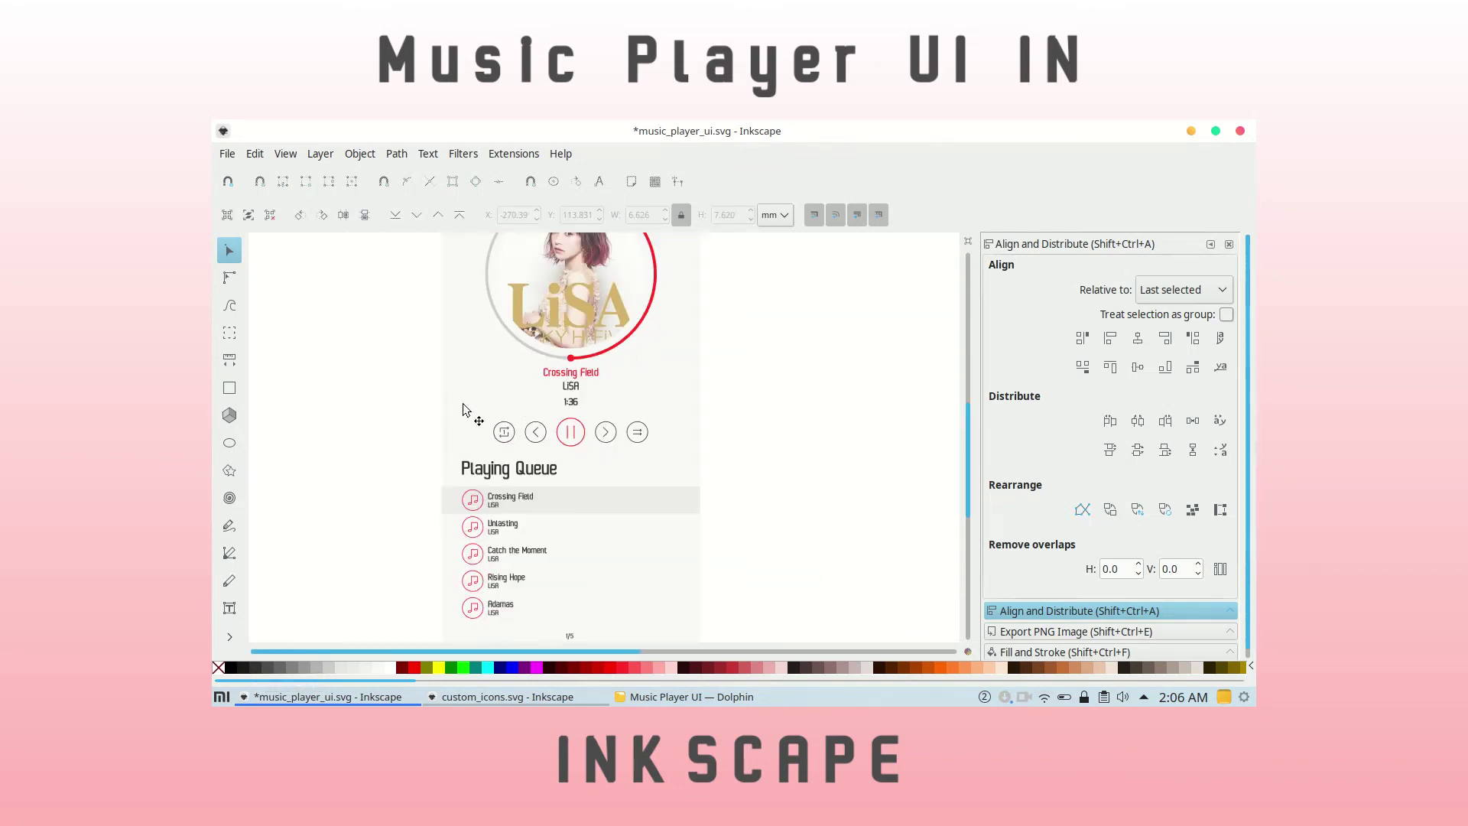
{"action": "scroll", "coordinate": [490, 428], "scroll_direction": "up", "scroll_amount": 2, "text": "ctrl"}
{"action": "left_click", "coordinate": [499, 479]}
{"action": "left_click", "coordinate": [548, 467], "text": "shift"}
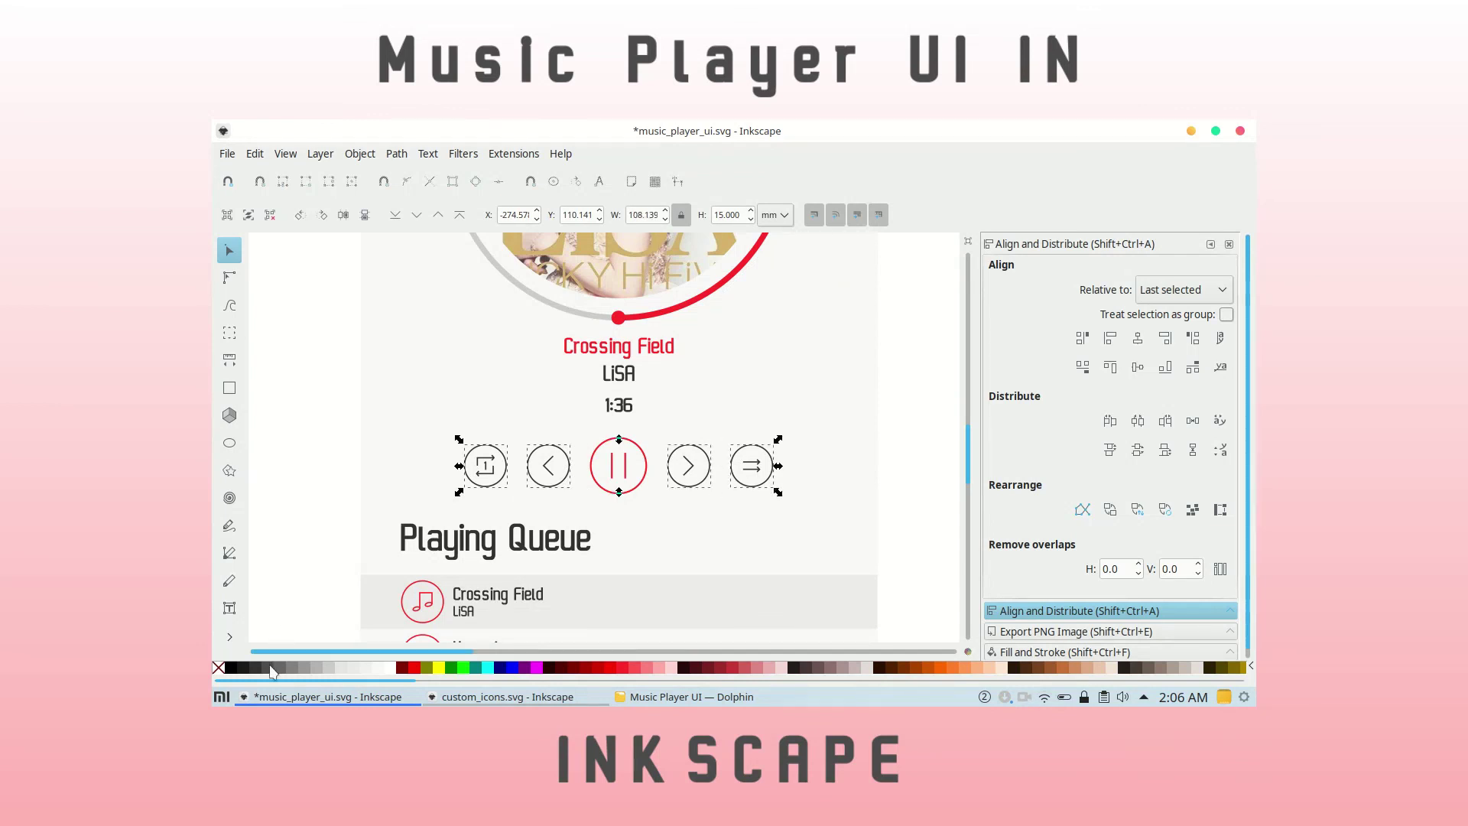
{"action": "double_click", "coordinate": [485, 467]}
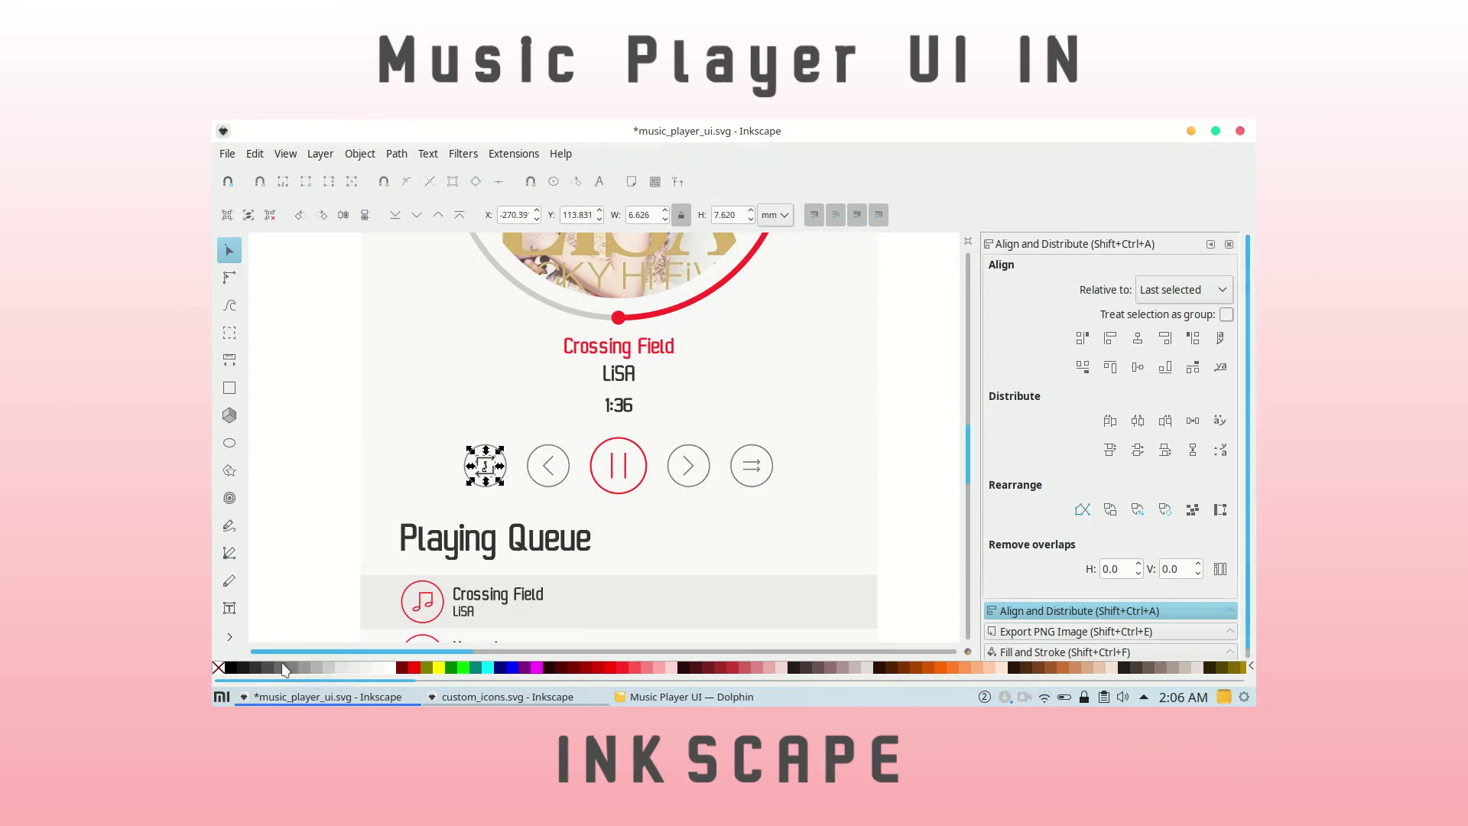
{"action": "left_click", "coordinate": [290, 649]}
{"action": "scroll", "coordinate": [306, 462], "scroll_direction": "down", "scroll_amount": 3, "text": "ctrl"}
{"action": "scroll", "coordinate": [310, 459], "scroll_direction": "up", "scroll_amount": 1, "text": "ctrl"}
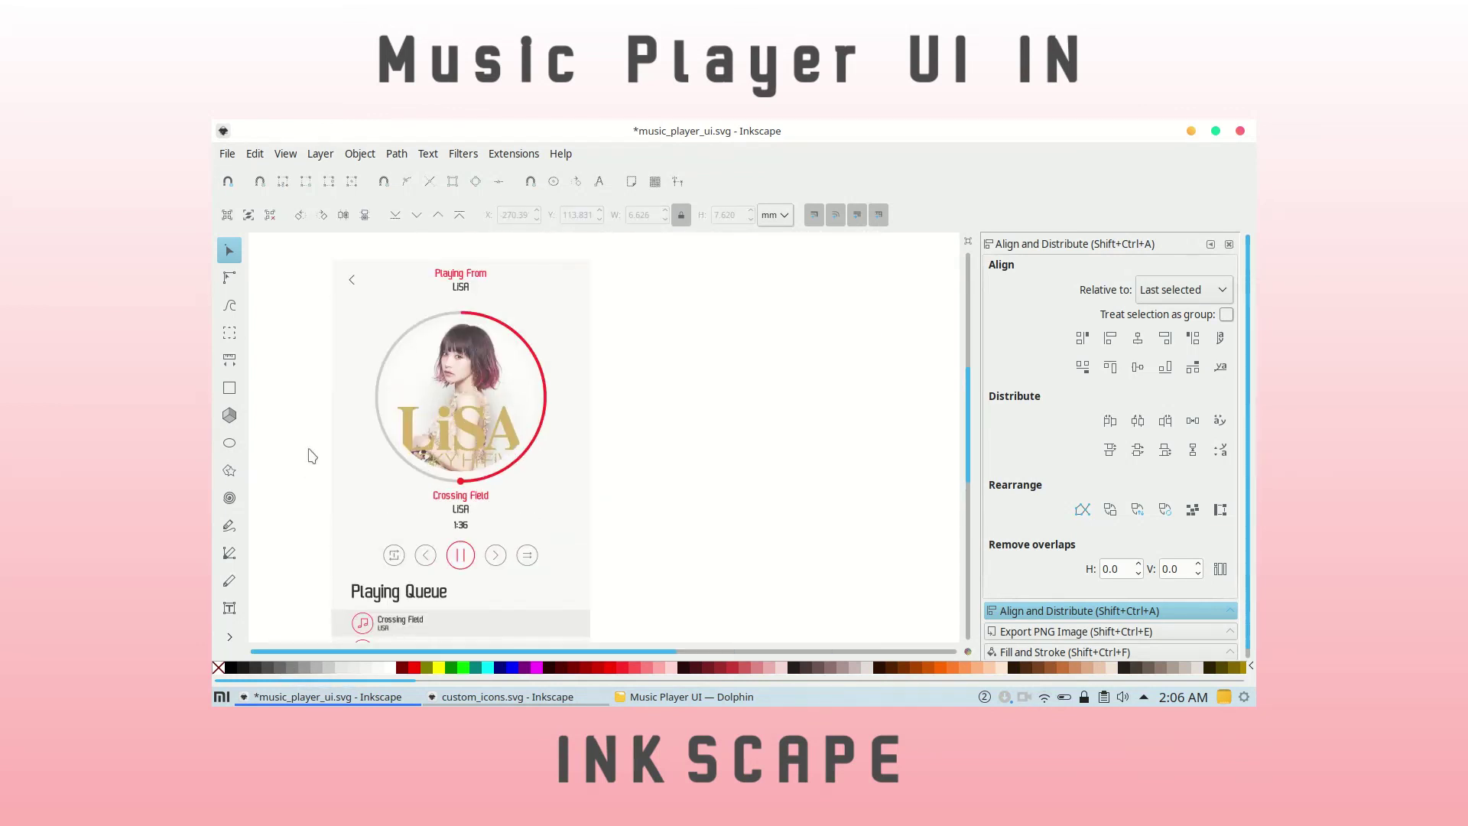
{"action": "scroll", "coordinate": [312, 457], "scroll_direction": "down", "scroll_amount": 1}
{"action": "scroll", "coordinate": [312, 457], "scroll_direction": "down", "scroll_amount": 2, "text": "ctrl"}
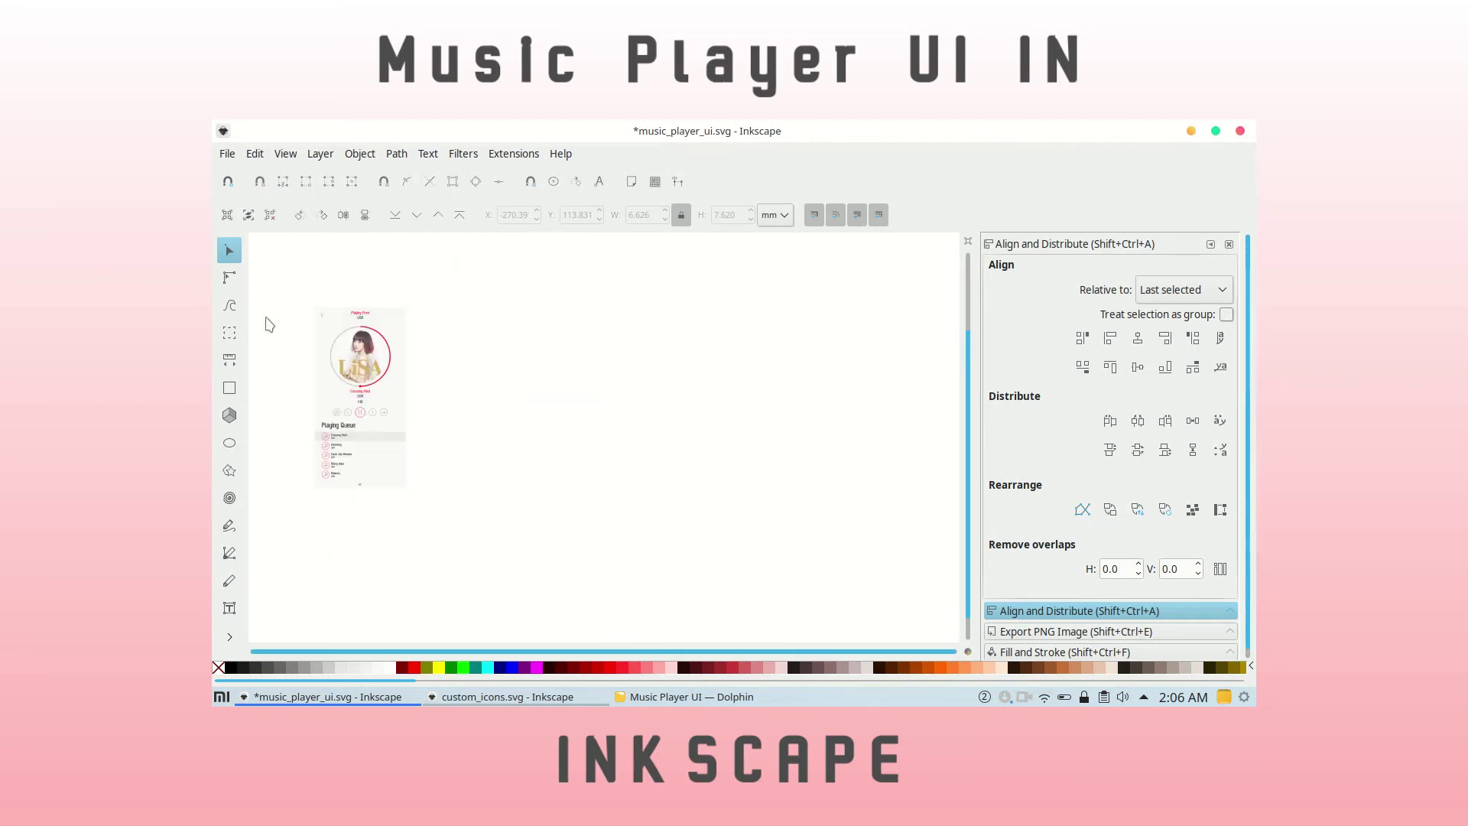